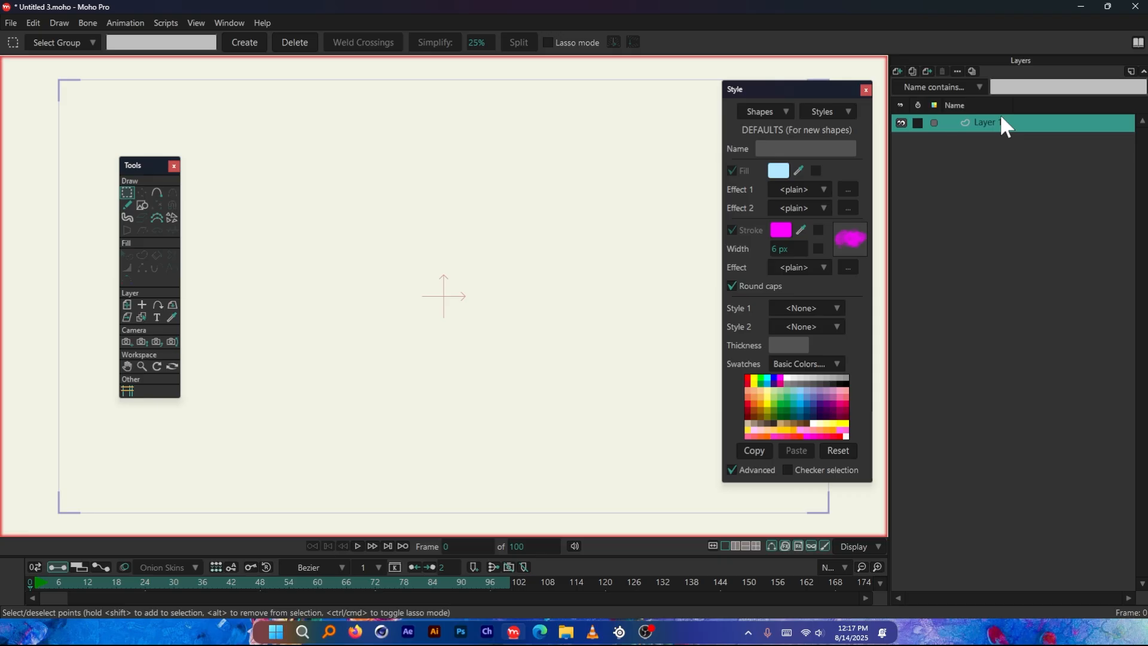
# Activate the Add Point tool and set the default fill colour to bright blue
pyautogui.click(158, 193)
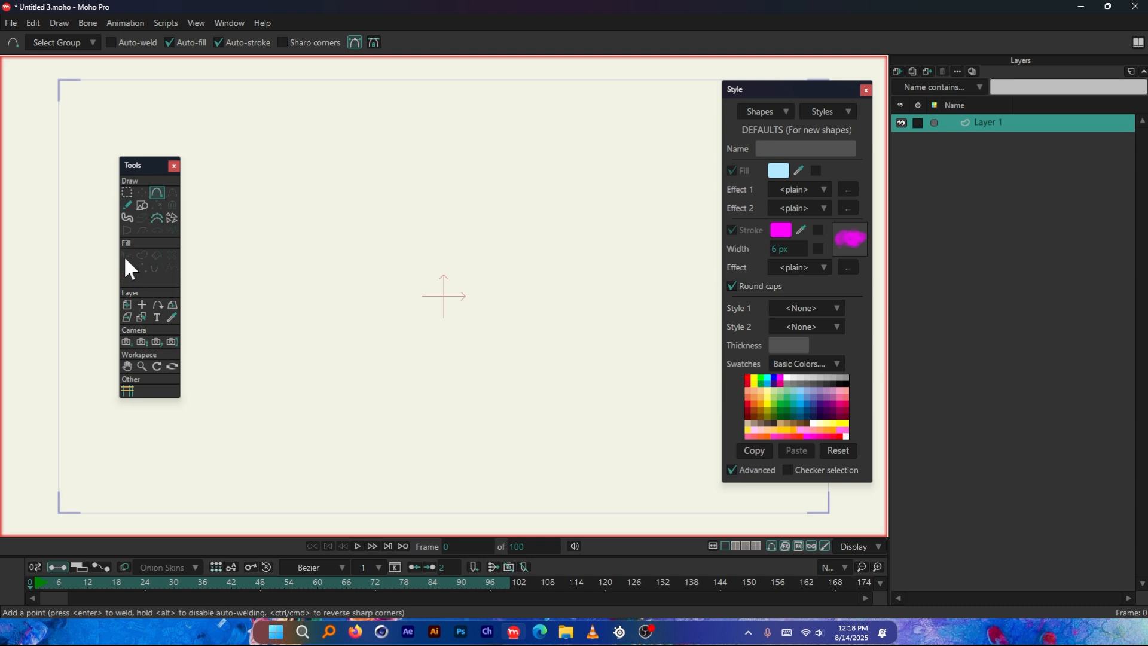
pyautogui.click(778, 170)
pyautogui.click(996, 409)
# Draw a closed, winding blue-filled shape with smooth curves using Add Point
pyautogui.moveTo(299, 217)
pyautogui.mouseDown()
pyautogui.moveTo(418, 151)
pyautogui.moveTo(428, 161)
pyautogui.moveTo(405, 154)
pyautogui.moveTo(436, 174)
pyautogui.moveTo(350, 107)
pyautogui.moveTo(544, 187)
pyautogui.moveTo(618, 290)
pyautogui.moveTo(415, 315)
pyautogui.moveTo(603, 208)
pyautogui.moveTo(566, 171)
pyautogui.moveTo(310, 217)
pyautogui.moveTo(520, 126)
pyautogui.moveTo(585, 239)
pyautogui.moveTo(567, 250)
pyautogui.moveTo(569, 176)
pyautogui.moveTo(541, 203)
pyautogui.moveTo(550, 224)
pyautogui.moveTo(454, 132)
pyautogui.moveTo(543, 136)
pyautogui.moveTo(561, 238)
pyautogui.moveTo(522, 253)
pyautogui.moveTo(530, 204)
pyautogui.moveTo(563, 251)
pyautogui.moveTo(548, 249)
pyautogui.moveTo(492, 346)
pyautogui.moveTo(449, 349)
pyautogui.mouseUp()
pyautogui.moveTo(449, 350)
pyautogui.mouseDown()
pyautogui.moveTo(436, 353)
pyautogui.moveTo(357, 265)
pyautogui.moveTo(602, 133)
pyautogui.moveTo(450, 102)
pyautogui.moveTo(277, 164)
pyautogui.moveTo(321, 235)
pyautogui.moveTo(299, 216)
pyautogui.mouseUp()
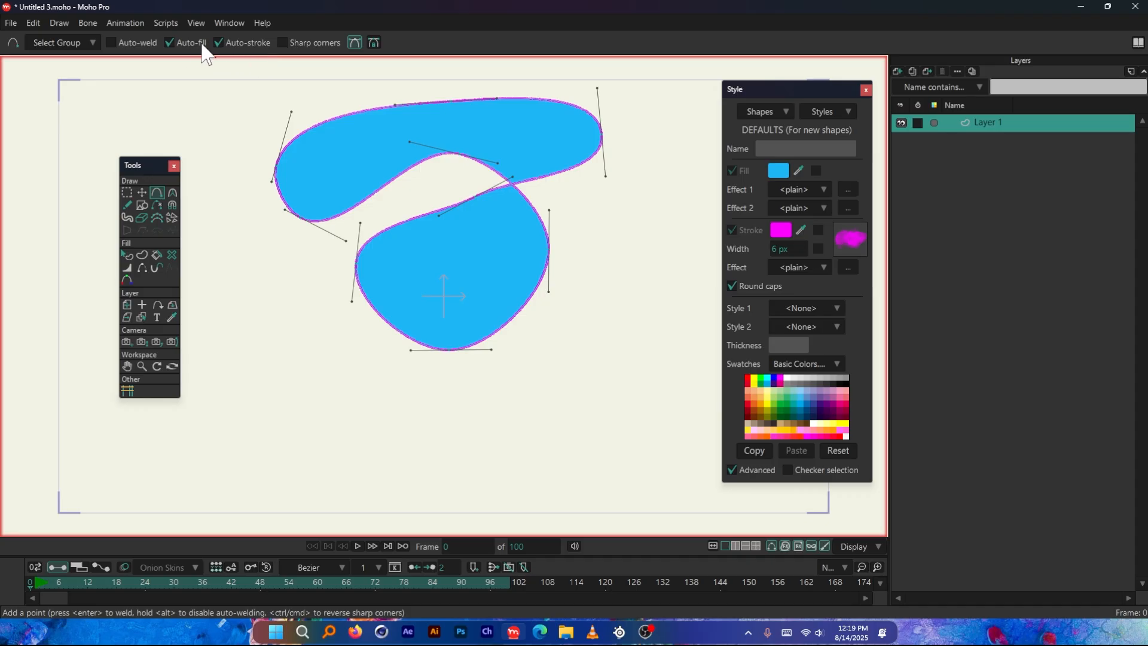
# Undo the winding shape point by point until the canvas is empty
pyautogui.click(171, 44)
pyautogui.hotkey('ctrl', 'z')
pyautogui.hotkey('ctrl', 'z')
pyautogui.hotkey('ctrl', 'z')
pyautogui.hotkey('ctrl', 'z')
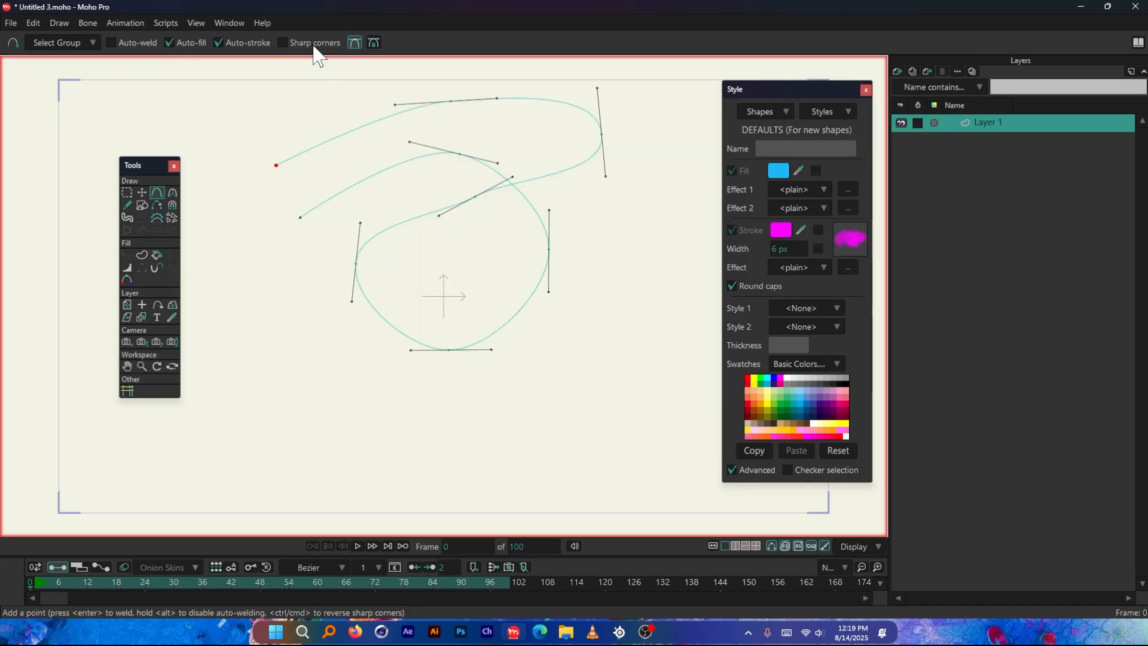
pyautogui.hotkey('ctrl', 'z')
pyautogui.hotkey('ctrl', 'z')
pyautogui.hotkey('ctrl', 'z')
pyautogui.hotkey('ctrl', 'z')
pyautogui.hotkey('ctrl', 'z')
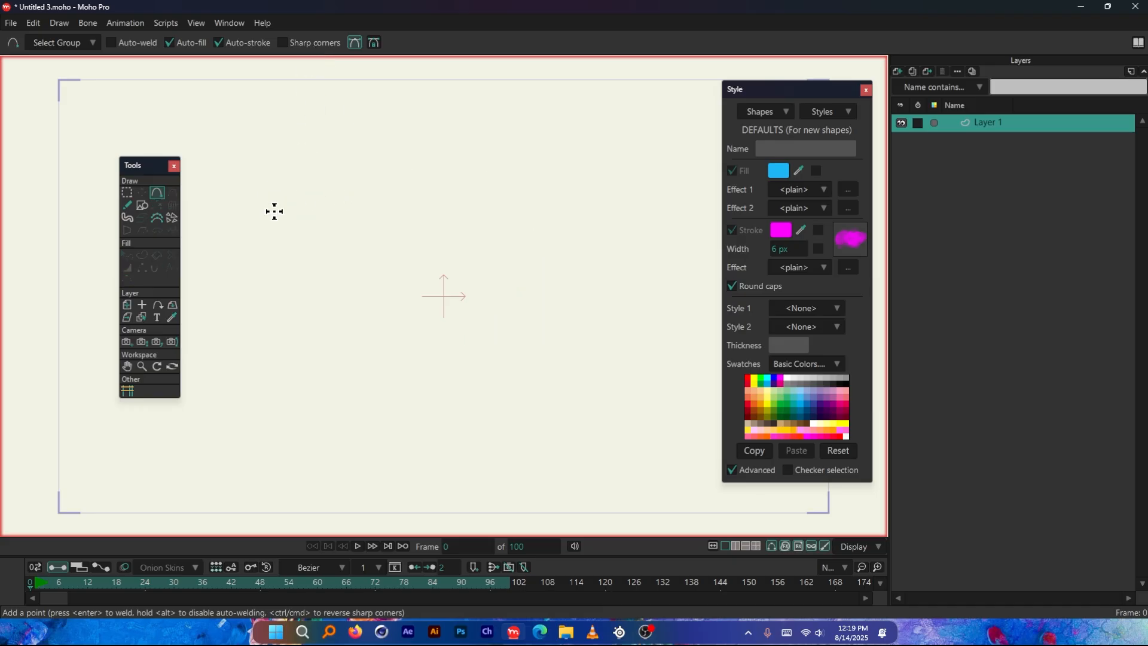
# Draw a closed blue shape with two sharp peaks, a curved valley between them and a straight base
pyautogui.moveTo(273, 214); pyautogui.dragTo(400, 210)
pyautogui.moveTo(399, 211); pyautogui.dragTo(453, 120)
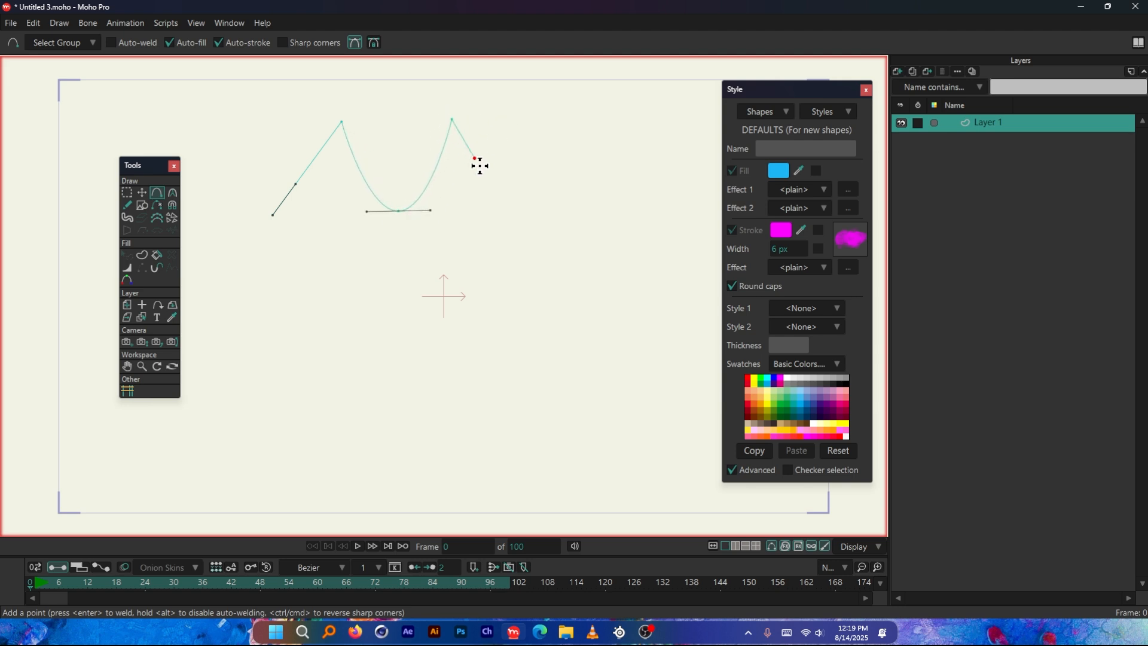
pyautogui.moveTo(479, 166)
pyautogui.mouseDown()
pyautogui.moveTo(522, 238)
pyautogui.moveTo(272, 243)
pyautogui.moveTo(275, 215)
pyautogui.mouseUp()
pyautogui.press('Return')
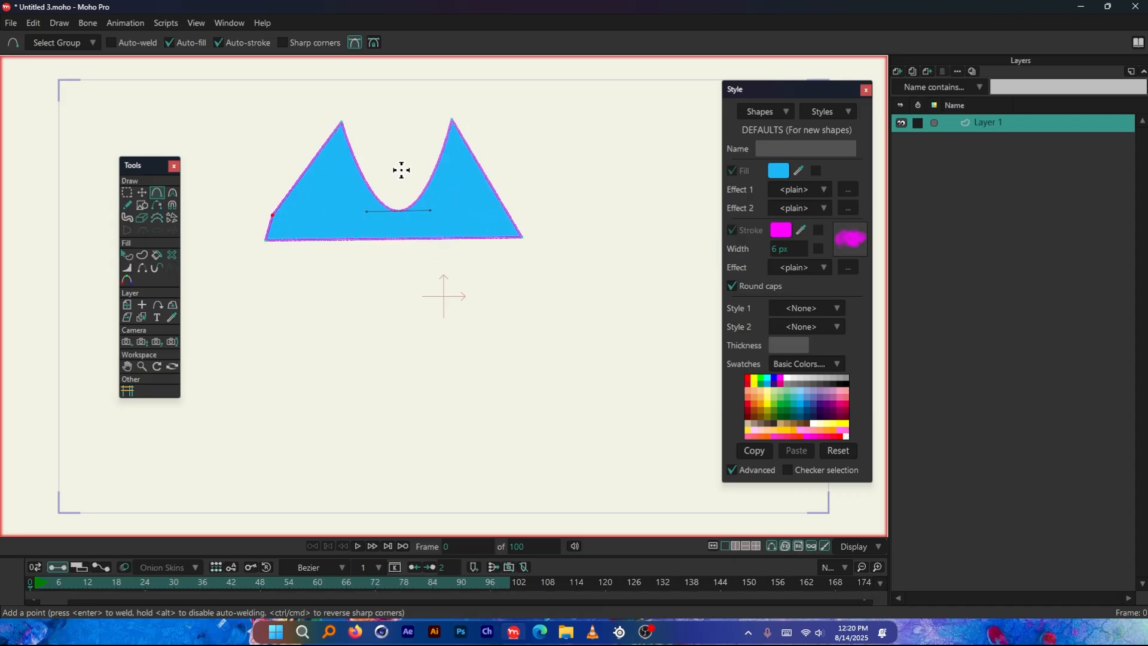
# Inspect the valley's smooth curve up close, and delete the whole two-peaked shape
pyautogui.scroll(3, 366, 142)
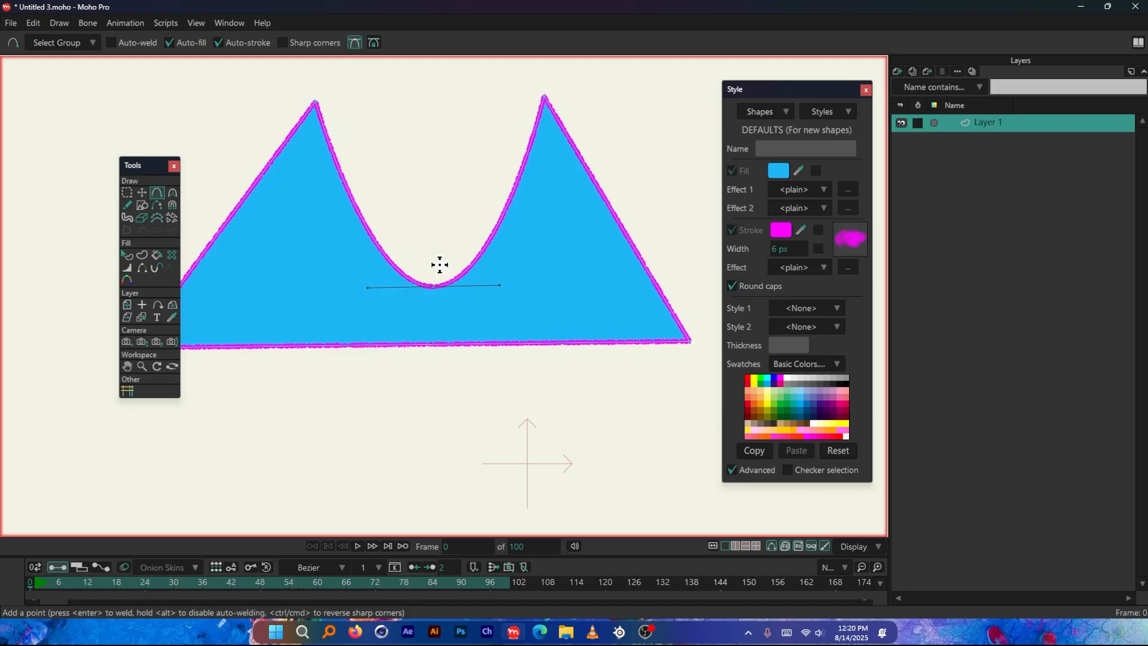
pyautogui.scroll(-4, 436, 266)
pyautogui.hotkey('ctrl', 'a')
pyautogui.press('Delete')
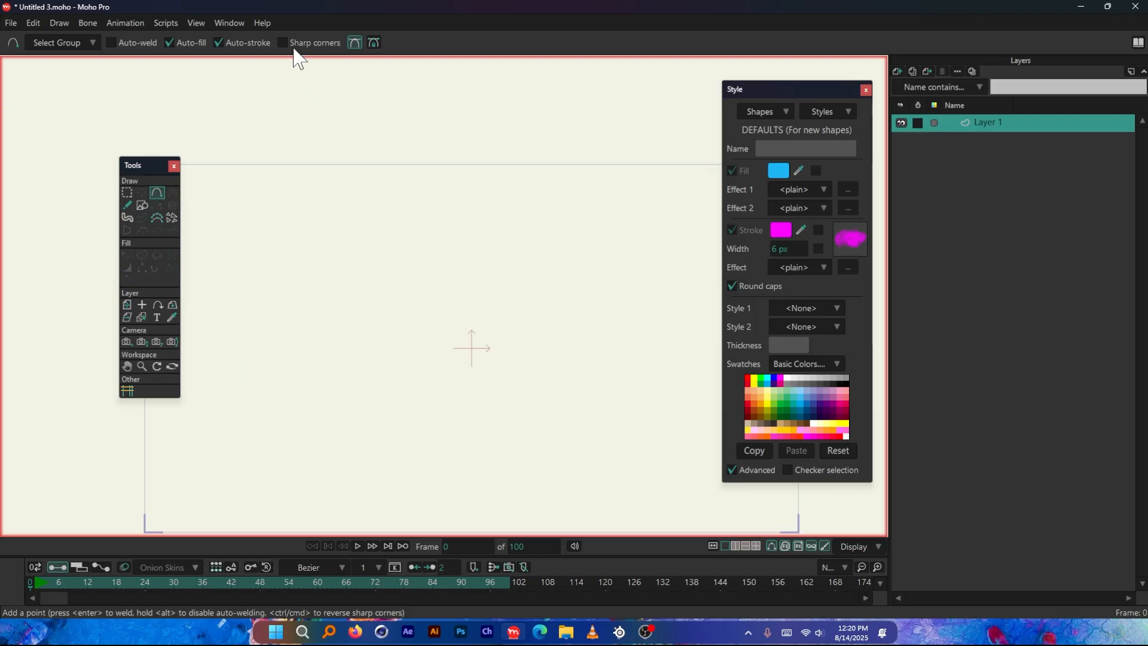
# Enable Sharp corners and draw an open zigzag line with Add Point
pyautogui.click(289, 46)
pyautogui.click(262, 294)
pyautogui.click(327, 203)
pyautogui.click(408, 283)
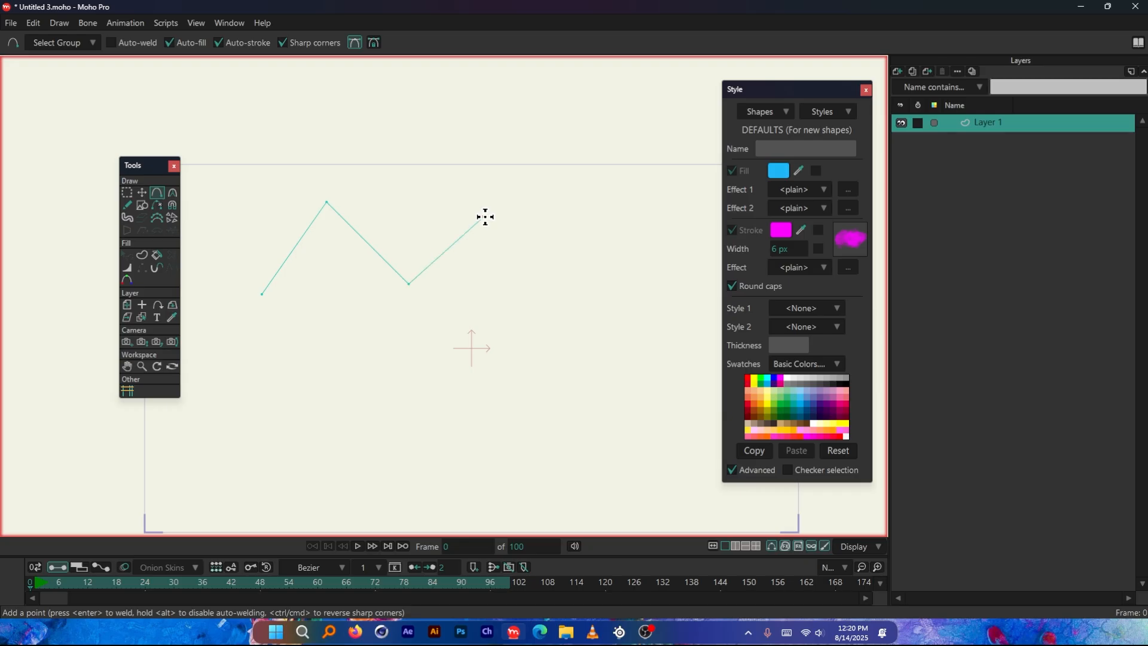
pyautogui.click(485, 216)
pyautogui.click(603, 216)
# Undo all points of the zigzag line
pyautogui.hotkey('ctrl', 'z')
# Try another sharp-cornered line, undo it and turn Sharp corners off
pyautogui.hotkey('ctrl', 'z')
pyautogui.hotkey('ctrl', 'z')
pyautogui.hotkey('ctrl', 'z')
pyautogui.scroll(-1, 290, 305)
pyautogui.moveTo(290, 305)
pyautogui.mouseDown()
pyautogui.moveTo(315, 258)
pyautogui.moveTo(381, 207)
pyautogui.mouseUp()
pyautogui.moveTo(381, 206); pyautogui.dragTo(456, 243)
pyautogui.hotkey('ctrl', 'z')
pyautogui.hotkey('ctrl', 'z')
pyautogui.click(283, 39)
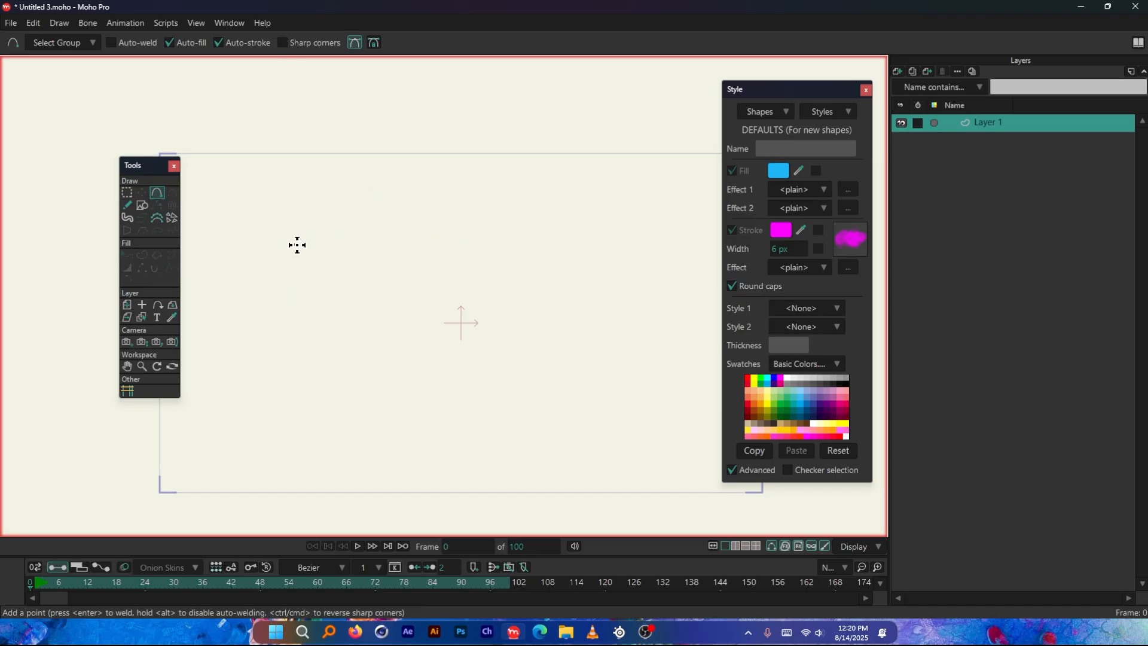
# Draw an open smooth curve with Add Point and move its end point below the arc with Transform Points
pyautogui.moveTo(296, 245)
pyautogui.mouseDown()
pyautogui.moveTo(360, 177)
pyautogui.moveTo(476, 254)
pyautogui.moveTo(396, 233)
pyautogui.moveTo(368, 179)
pyautogui.moveTo(392, 179)
pyautogui.moveTo(376, 159)
pyautogui.moveTo(451, 242)
pyautogui.moveTo(441, 239)
pyautogui.moveTo(488, 238)
pyautogui.moveTo(462, 180)
pyautogui.moveTo(557, 267)
pyautogui.moveTo(541, 254)
pyautogui.moveTo(418, 361)
pyautogui.moveTo(391, 312)
pyautogui.moveTo(500, 259)
pyautogui.moveTo(482, 207)
pyautogui.moveTo(530, 259)
pyautogui.moveTo(525, 282)
pyautogui.moveTo(141, 198)
pyautogui.mouseUp()
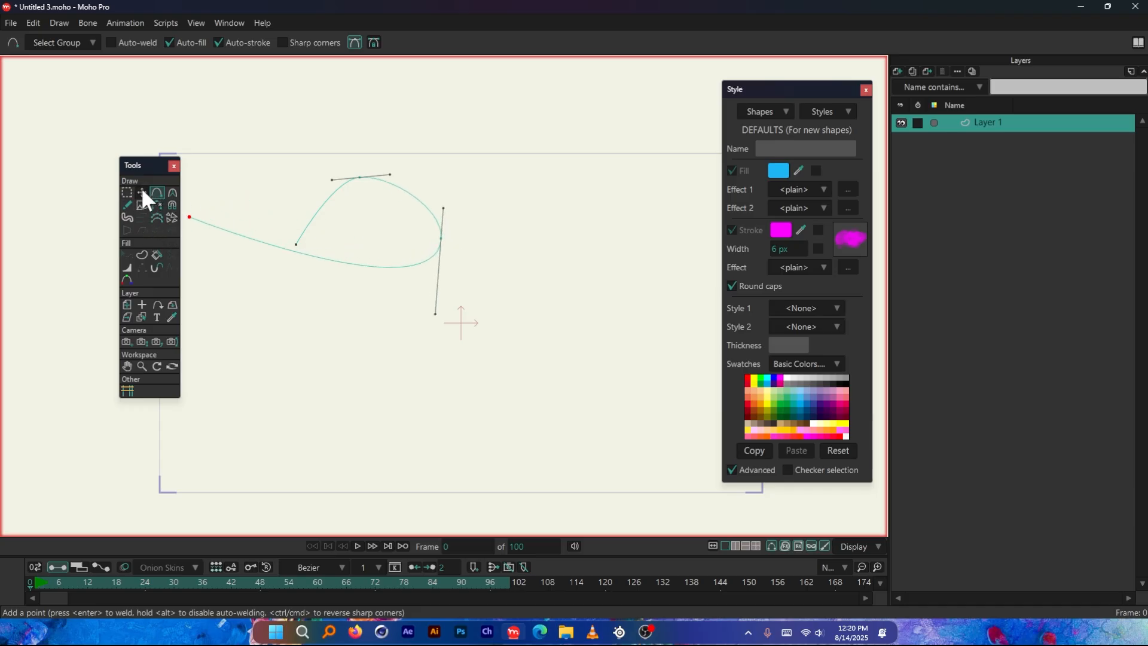
pyautogui.click(142, 192)
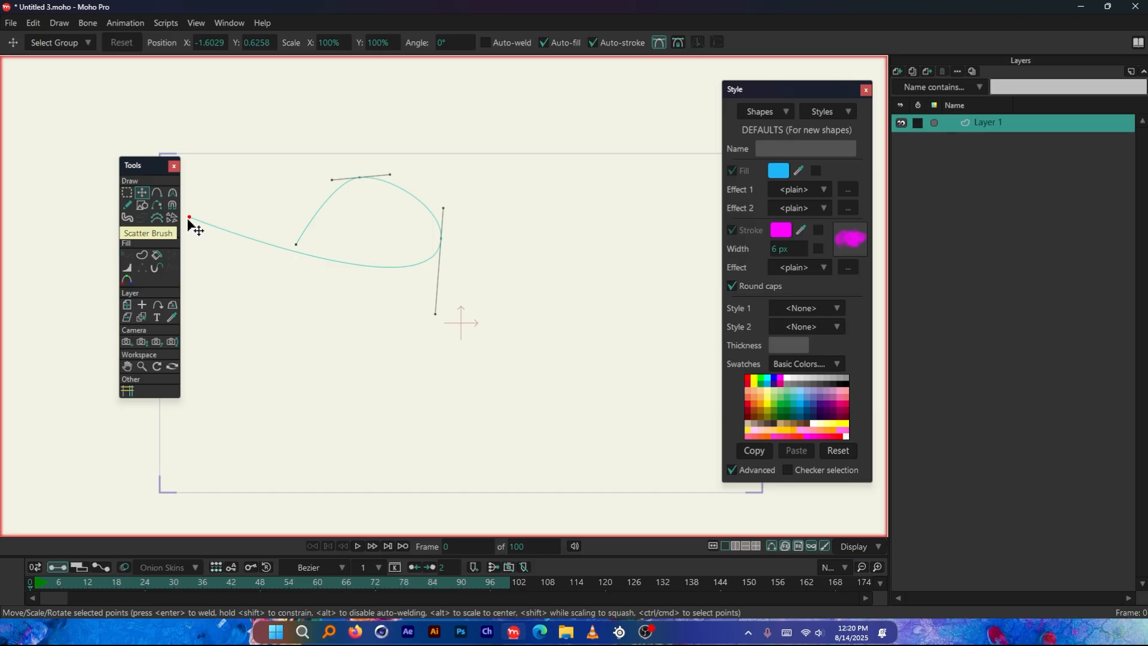
pyautogui.moveTo(188, 218); pyautogui.dragTo(351, 315)
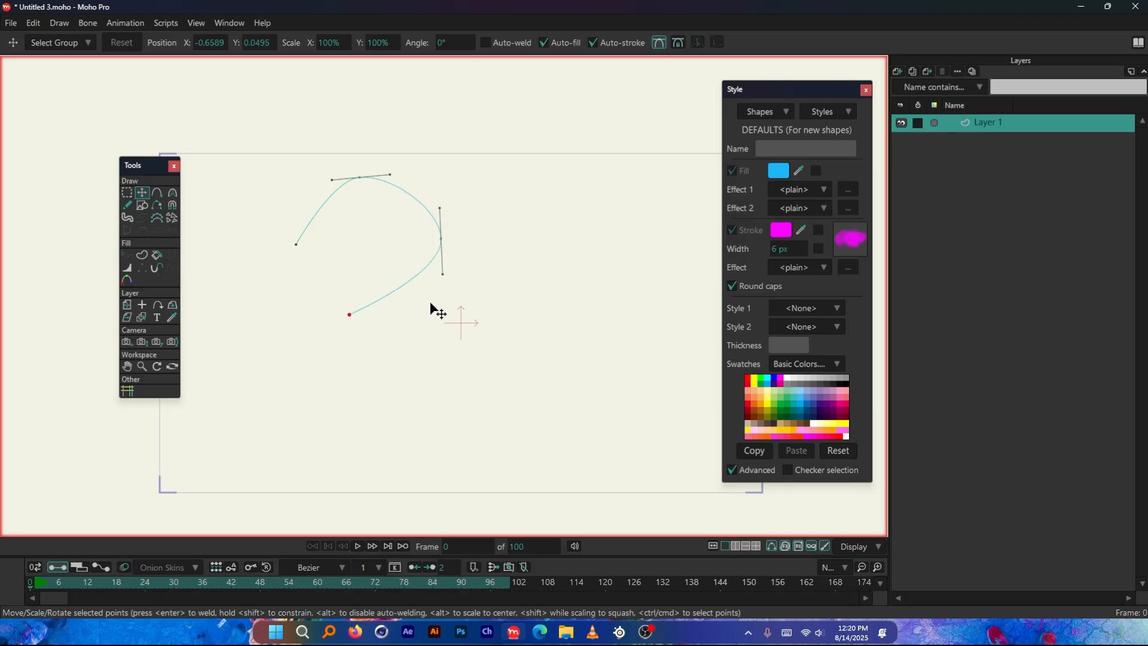
# Delete the curve's last two points and redraw it as an open three-point arch with Add Point
pyautogui.press('Delete')
pyautogui.press('Delete')
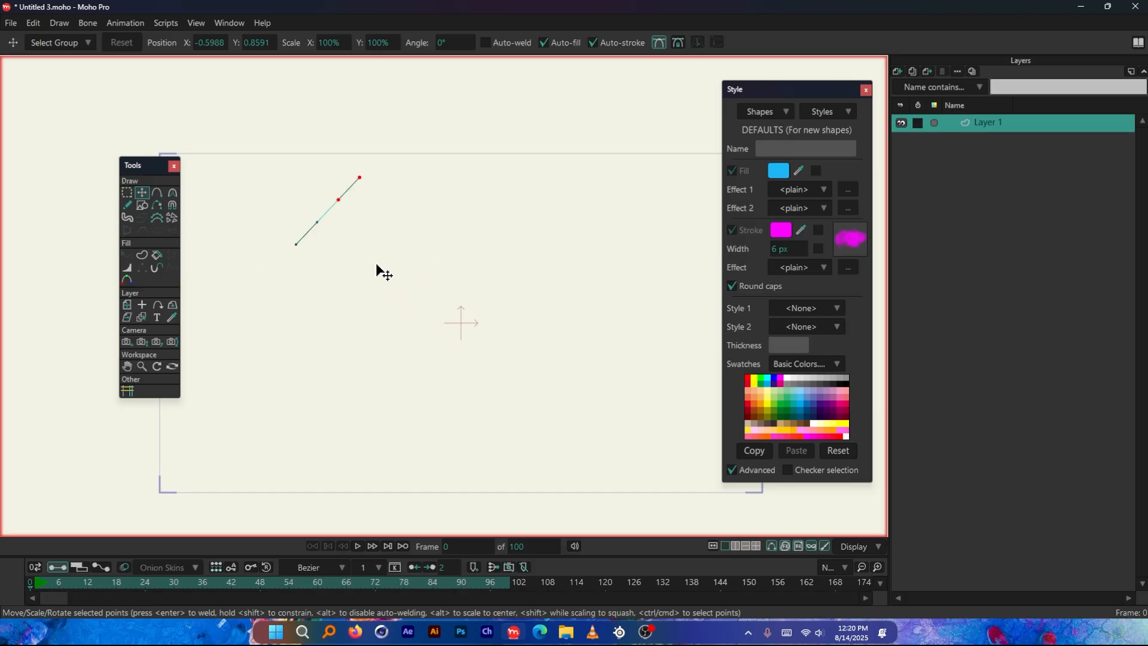
pyautogui.click(157, 193)
pyautogui.click(392, 189)
pyautogui.click(473, 259)
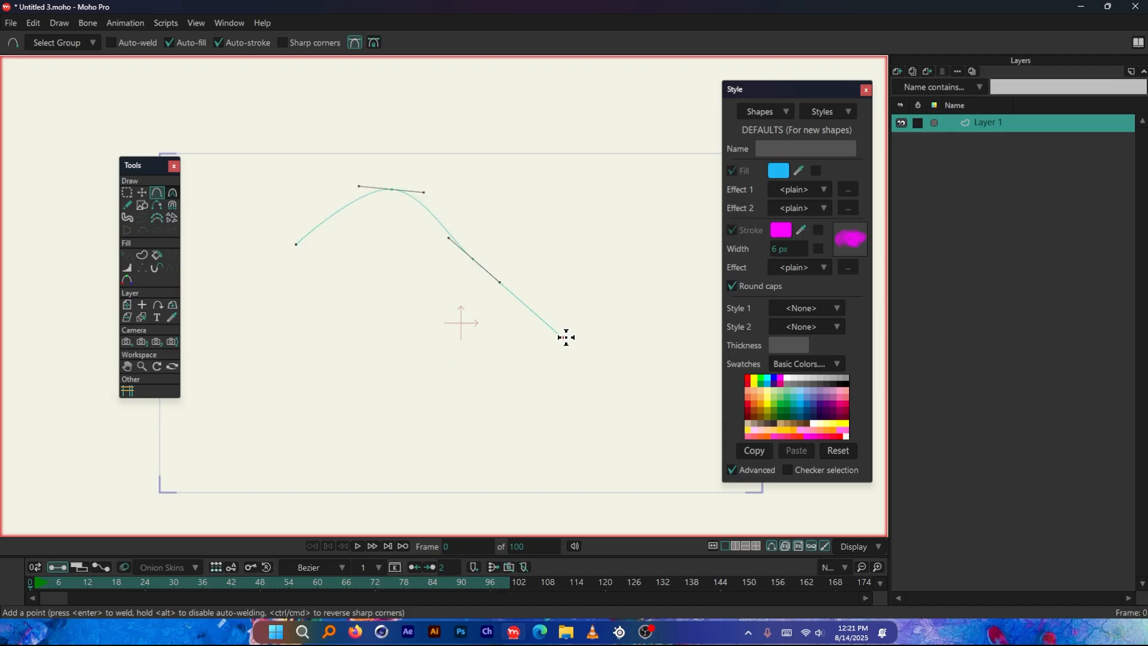
pyautogui.moveTo(566, 338); pyautogui.dragTo(583, 298)
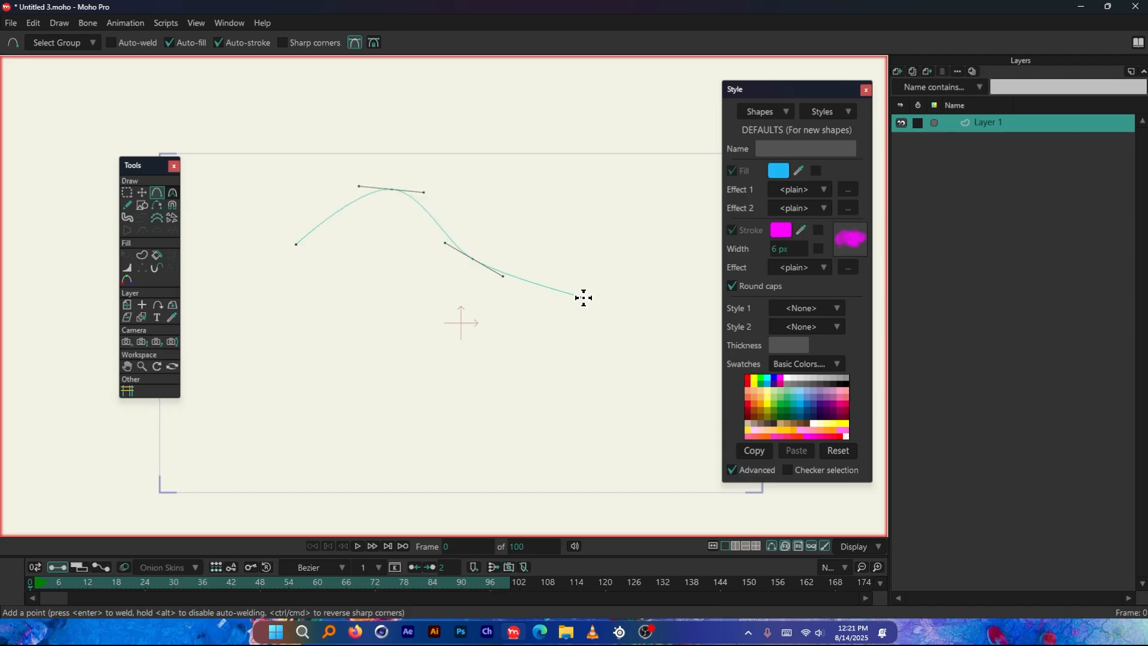
pyautogui.hotkey('ctrl', 'z')
pyautogui.scroll(4, 361, 225)
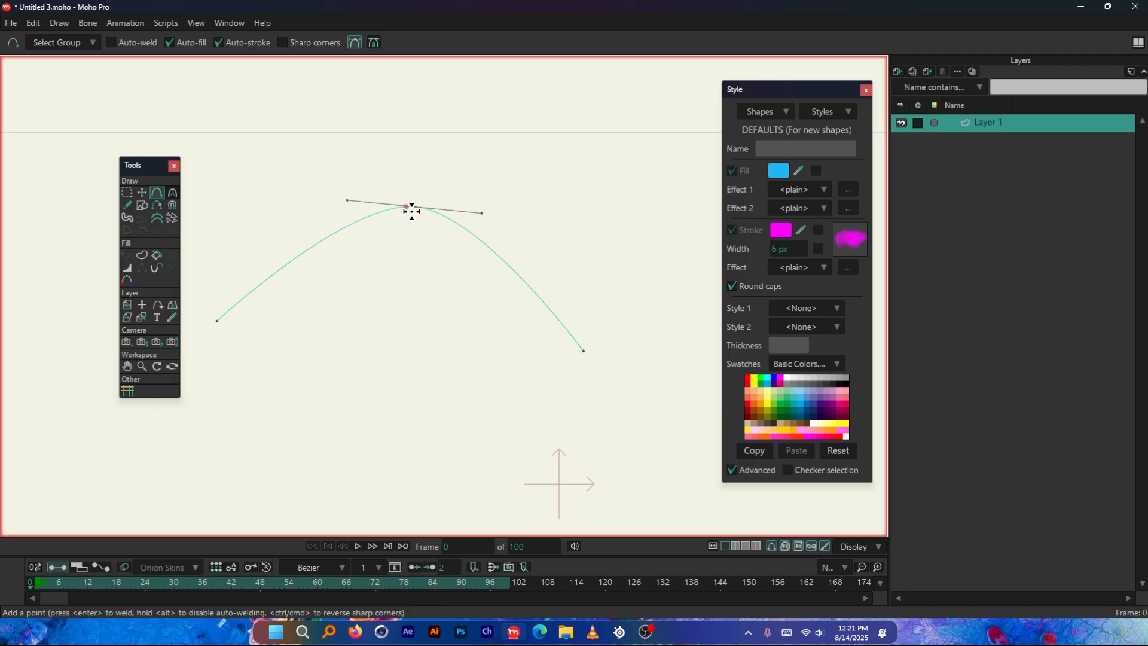
# Lengthen the Bezier handles at the arch's peak and swing one back down to bend the peak into a sharp cusp
pyautogui.click(142, 192)
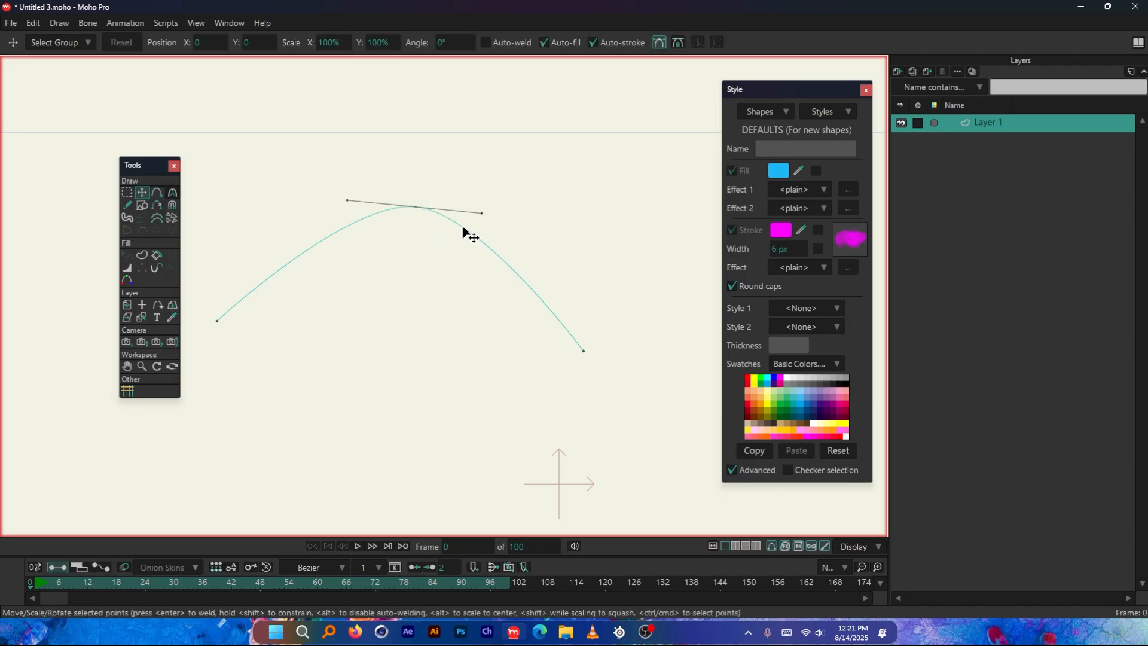
pyautogui.moveTo(482, 214); pyautogui.dragTo(593, 214)
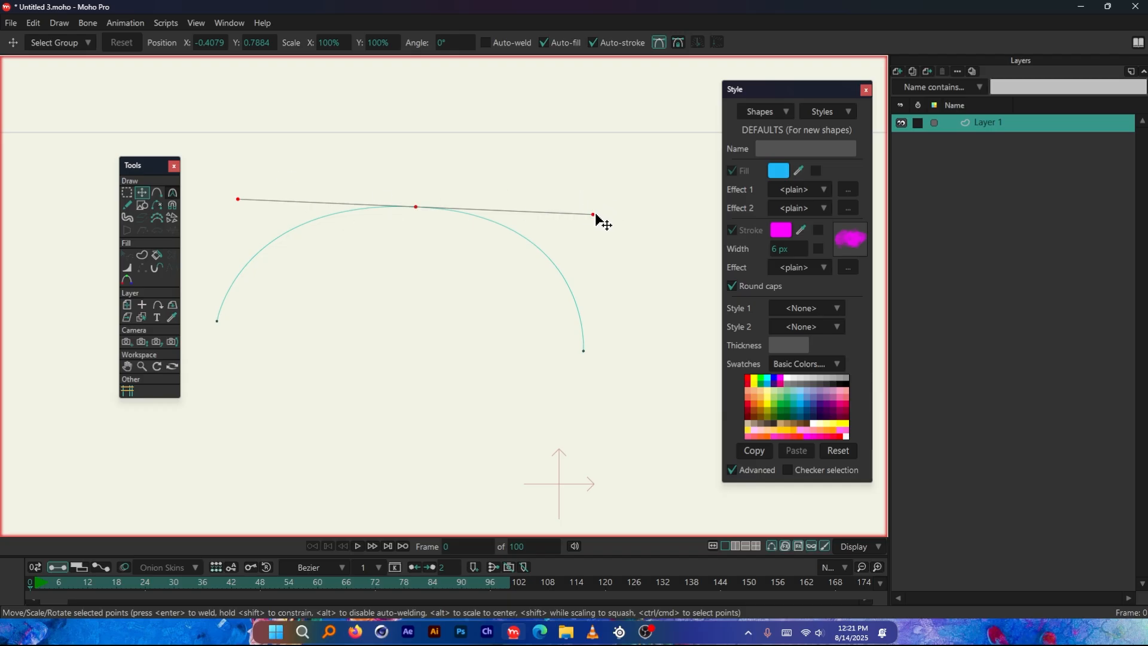
pyautogui.moveTo(594, 214); pyautogui.dragTo(245, 326)
pyautogui.scroll(-2, 343, 206)
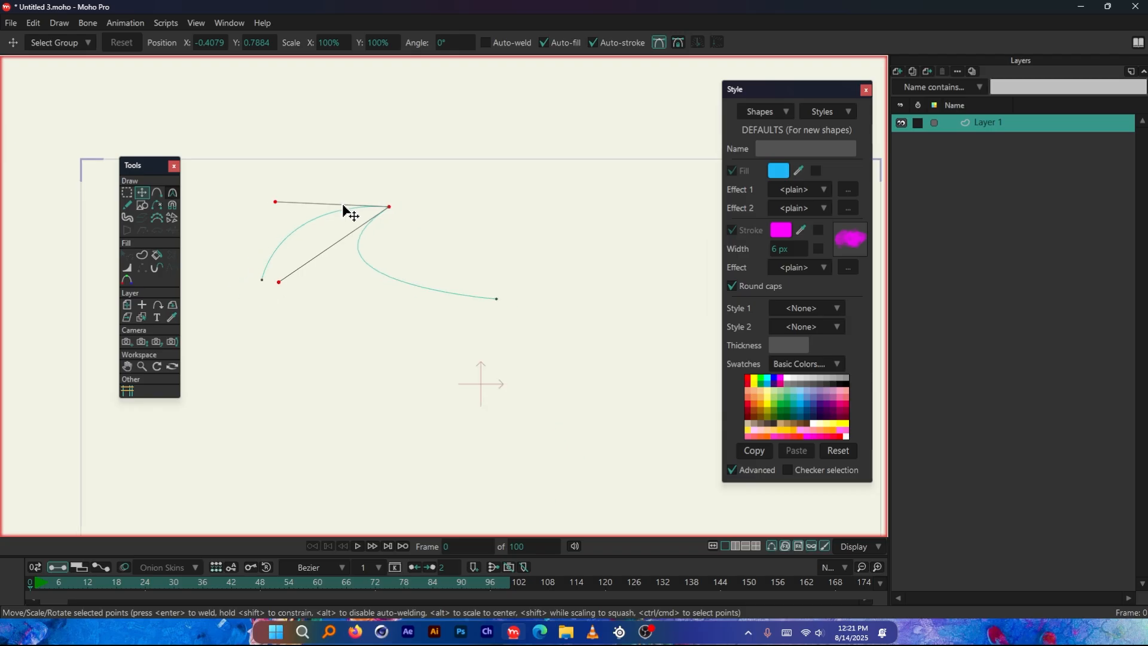
# Draw a blue-filled oval beside the cusped curve using the Draw Shape tool's oval option
pyautogui.click(143, 204)
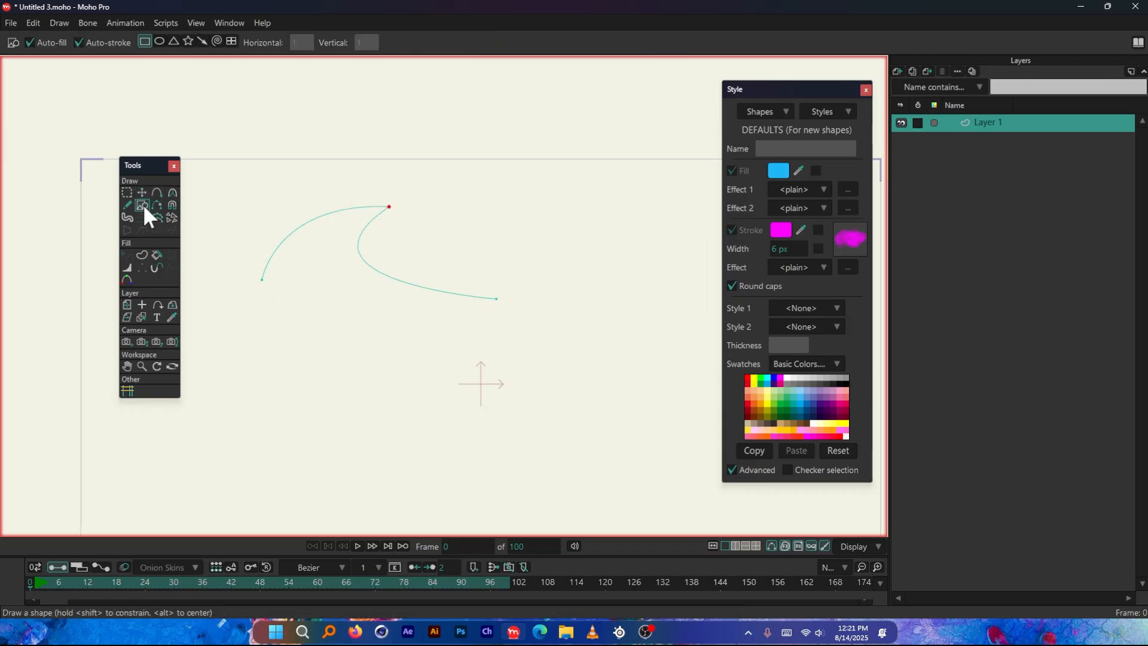
pyautogui.click(159, 42)
pyautogui.scroll(-3, 401, 159)
pyautogui.moveTo(541, 266); pyautogui.dragTo(652, 383)
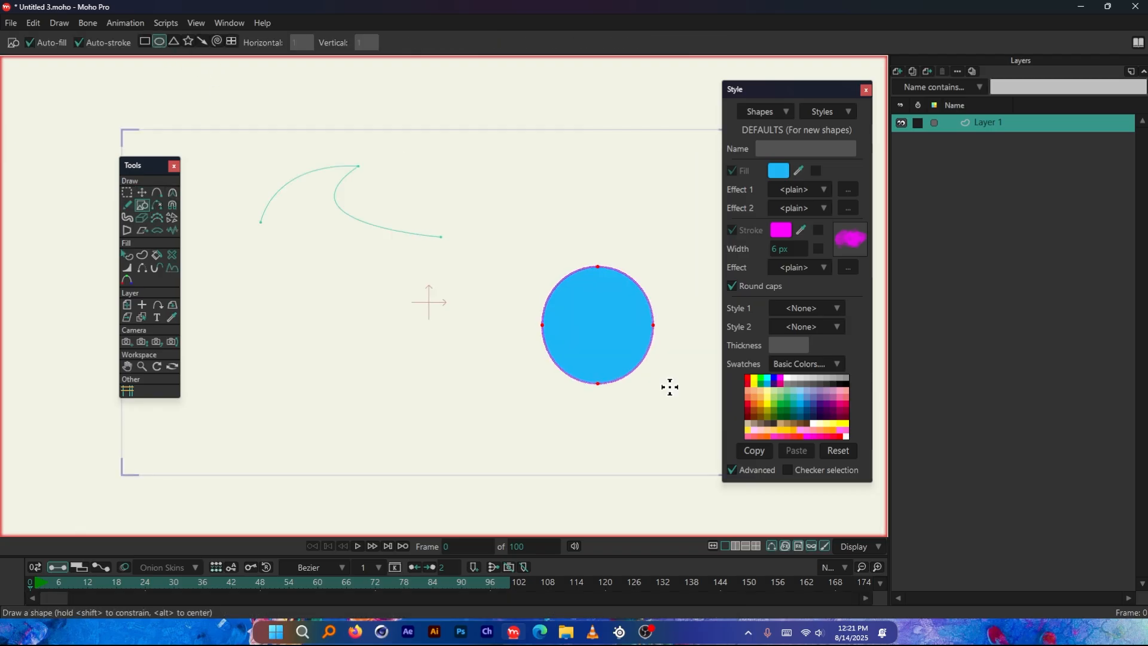
# Reshape the oval with Transform Points, pulling its top and side points' Bezier handles inward to form a thin spike at the top
pyautogui.scroll(4, 710, 354)
pyautogui.click(141, 192)
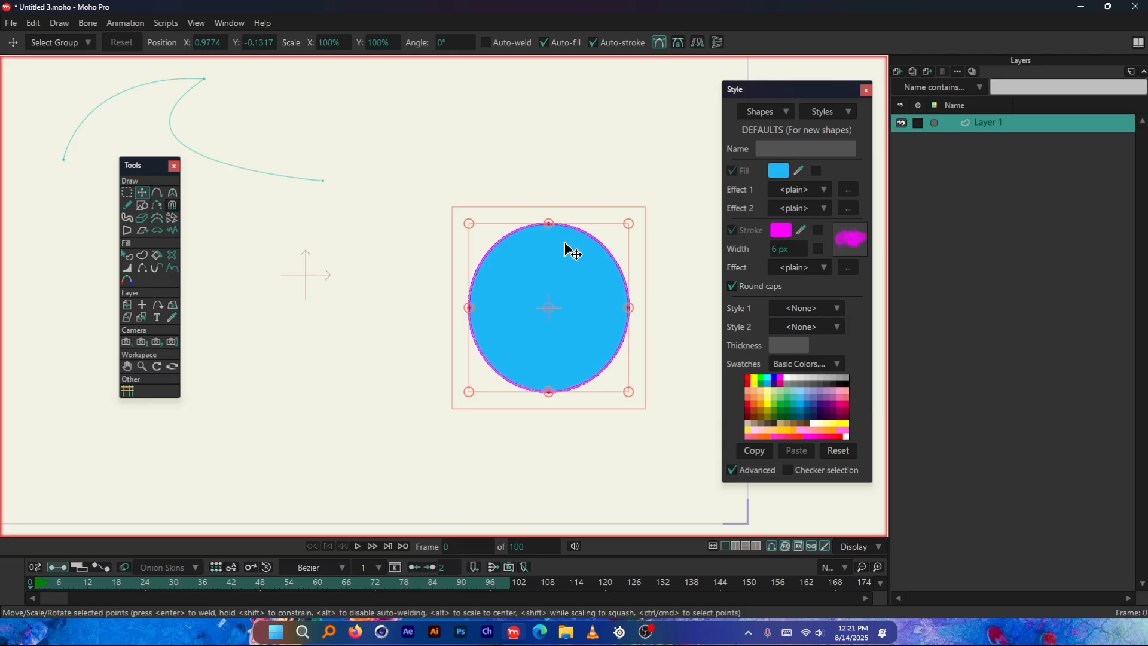
pyautogui.moveTo(548, 232); pyautogui.dragTo(543, 238)
pyautogui.click(542, 231)
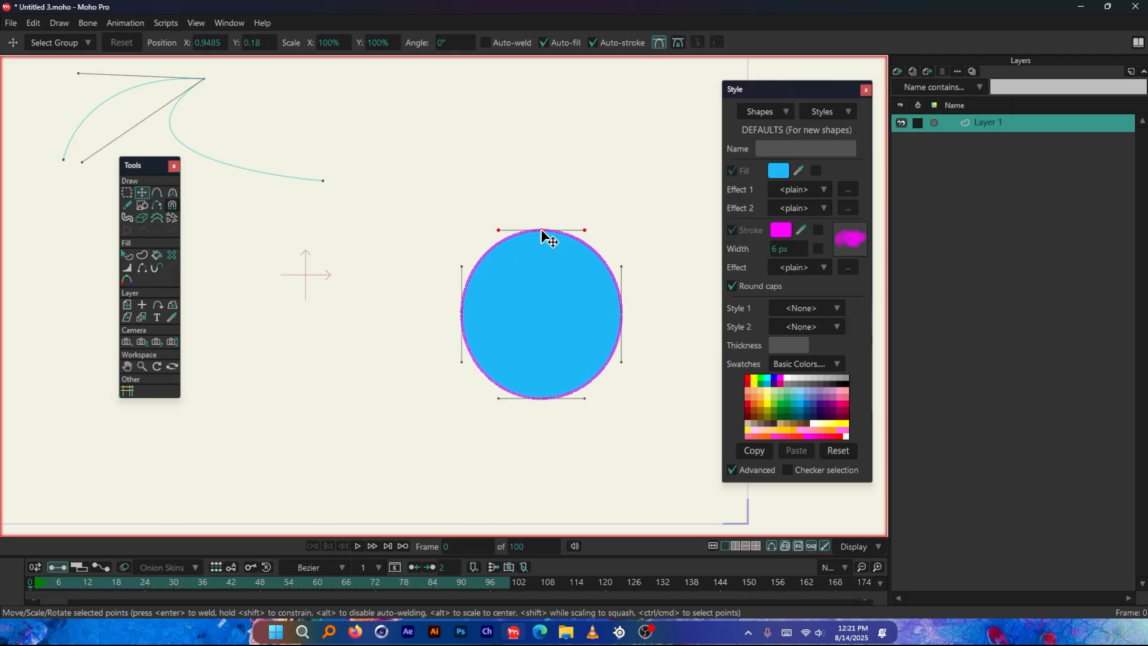
pyautogui.moveTo(585, 231); pyautogui.dragTo(545, 323)
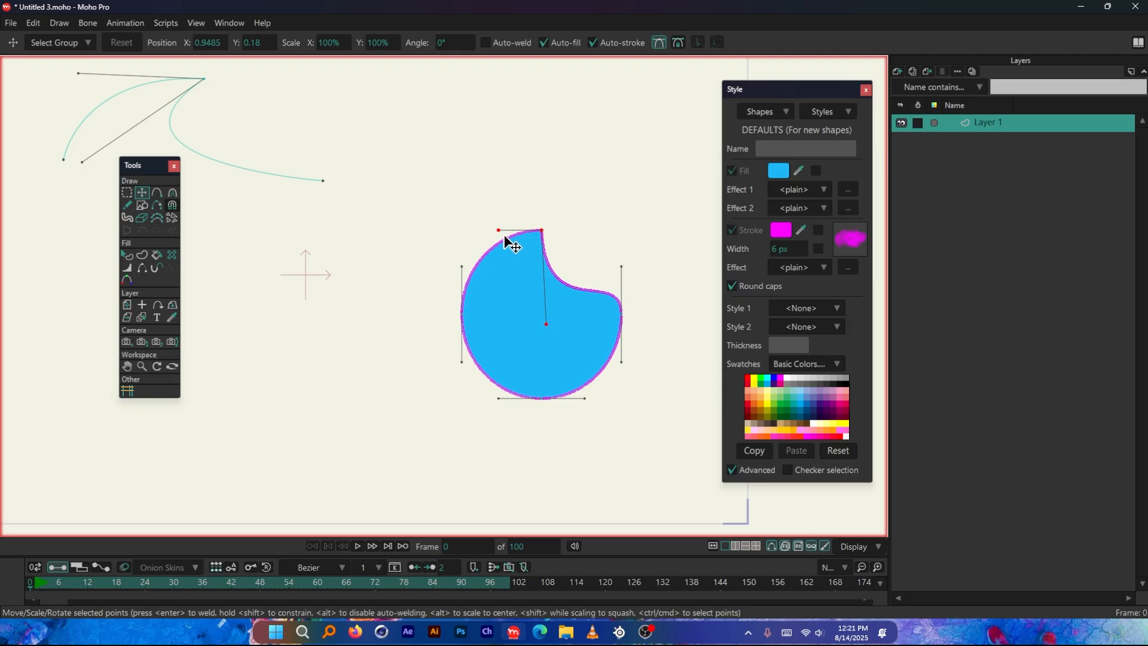
pyautogui.moveTo(499, 230); pyautogui.dragTo(541, 297)
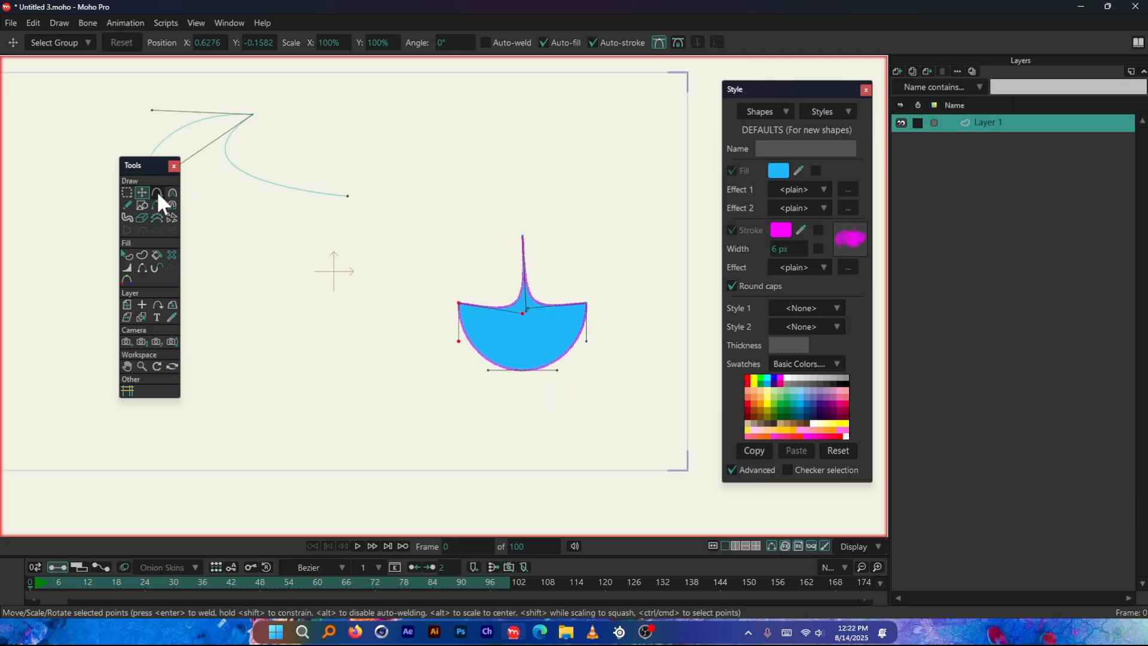
# Draw a closed, rounded blue-filled shape above the spiked one with Add Point
pyautogui.click(157, 191)
pyautogui.scroll(-1, 579, 223)
pyautogui.scroll(3, 564, 154)
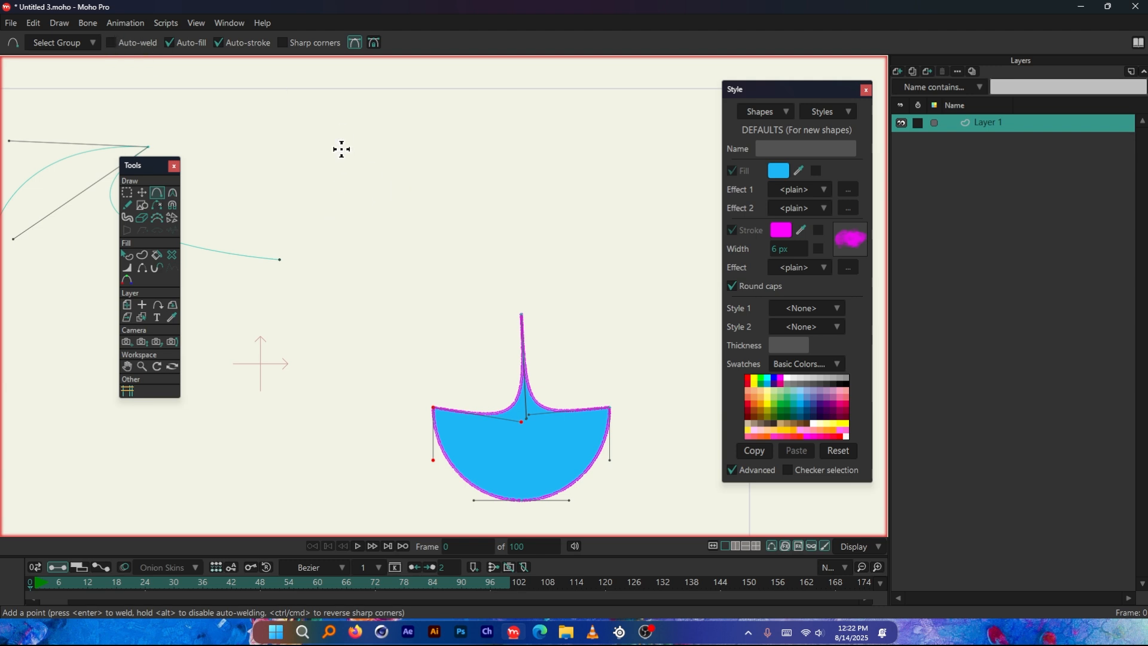
pyautogui.moveTo(341, 149); pyautogui.dragTo(327, 262)
pyautogui.moveTo(328, 262)
pyautogui.mouseDown()
pyautogui.moveTo(381, 279)
pyautogui.moveTo(451, 277)
pyautogui.mouseUp()
pyautogui.moveTo(450, 276); pyautogui.dragTo(505, 200)
pyautogui.moveTo(506, 200)
pyautogui.mouseDown()
pyautogui.moveTo(477, 146)
pyautogui.moveTo(409, 137)
pyautogui.mouseUp()
pyautogui.moveTo(409, 137)
pyautogui.mouseDown()
pyautogui.moveTo(377, 139)
pyautogui.moveTo(388, 108)
pyautogui.mouseUp()
pyautogui.scroll(6, 497, 142)
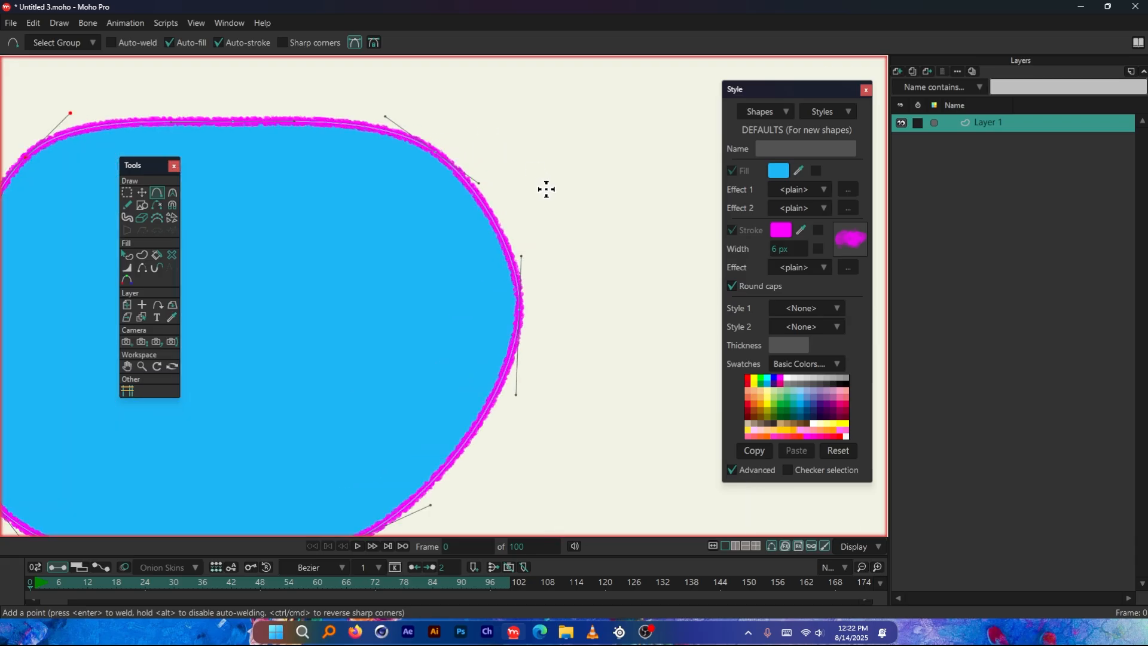
pyautogui.scroll(-3, 551, 221)
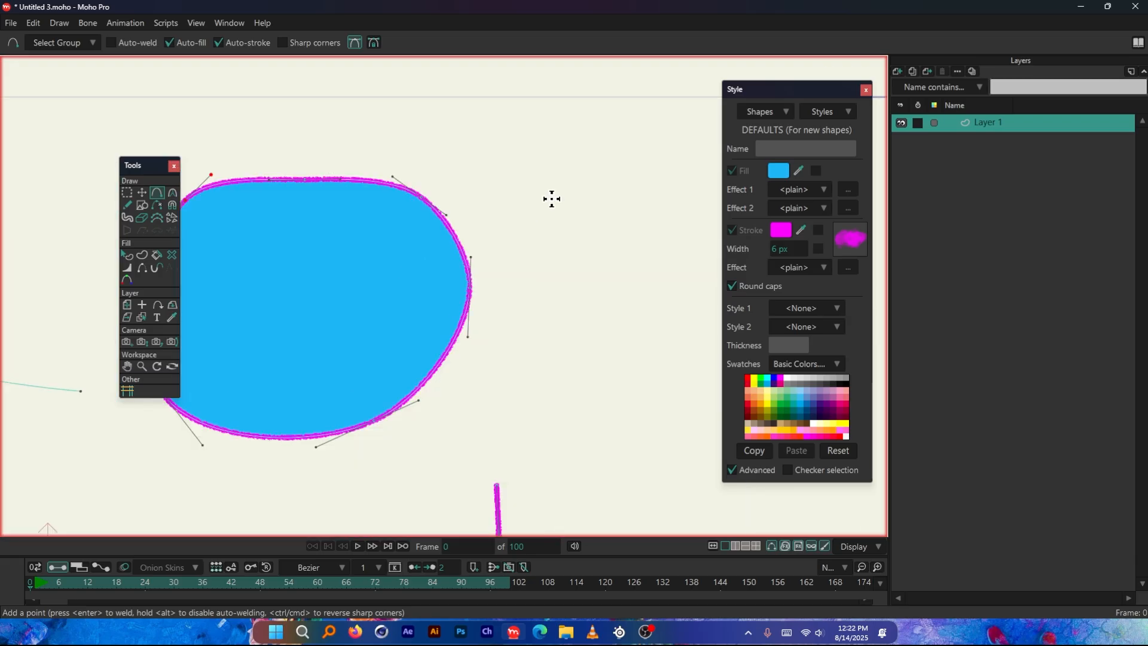
pyautogui.scroll(2, 476, 228)
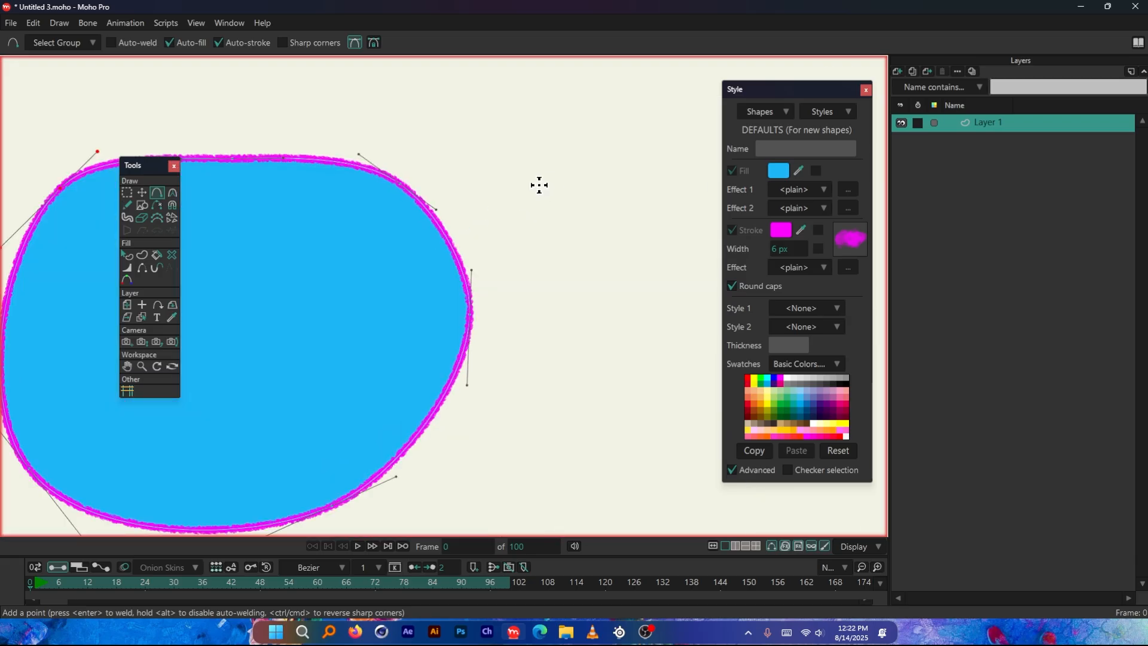
# Draw an open three-point curve from outside the rounded shape across its edge into its fill
pyautogui.moveTo(574, 173); pyautogui.dragTo(394, 256)
pyautogui.scroll(3, 526, 221)
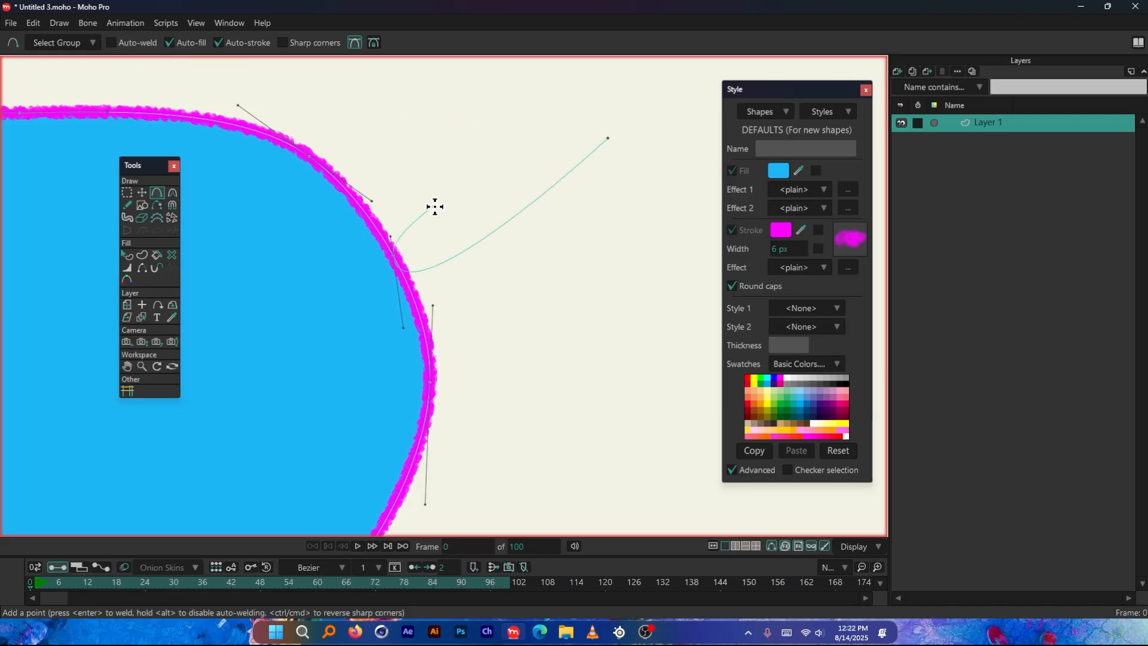
pyautogui.scroll(-3, 436, 205)
pyautogui.click(322, 328)
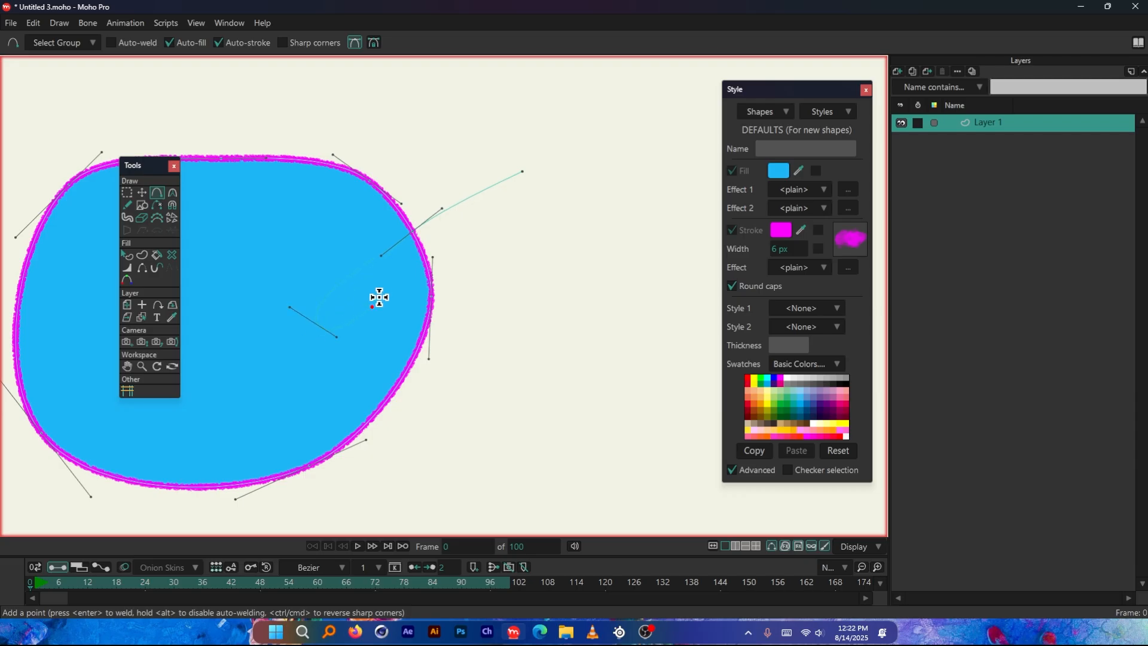
pyautogui.scroll(1, 445, 233)
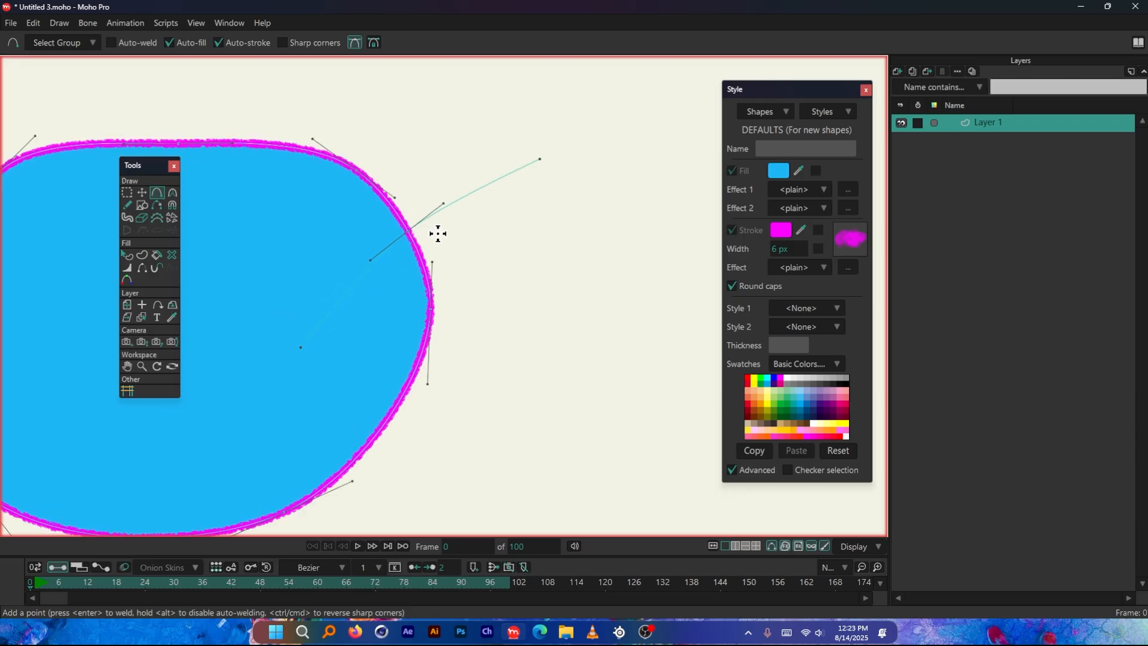
# Move the open curve's middle point outward from the rounded shape's edge with Transform Points
pyautogui.click(142, 192)
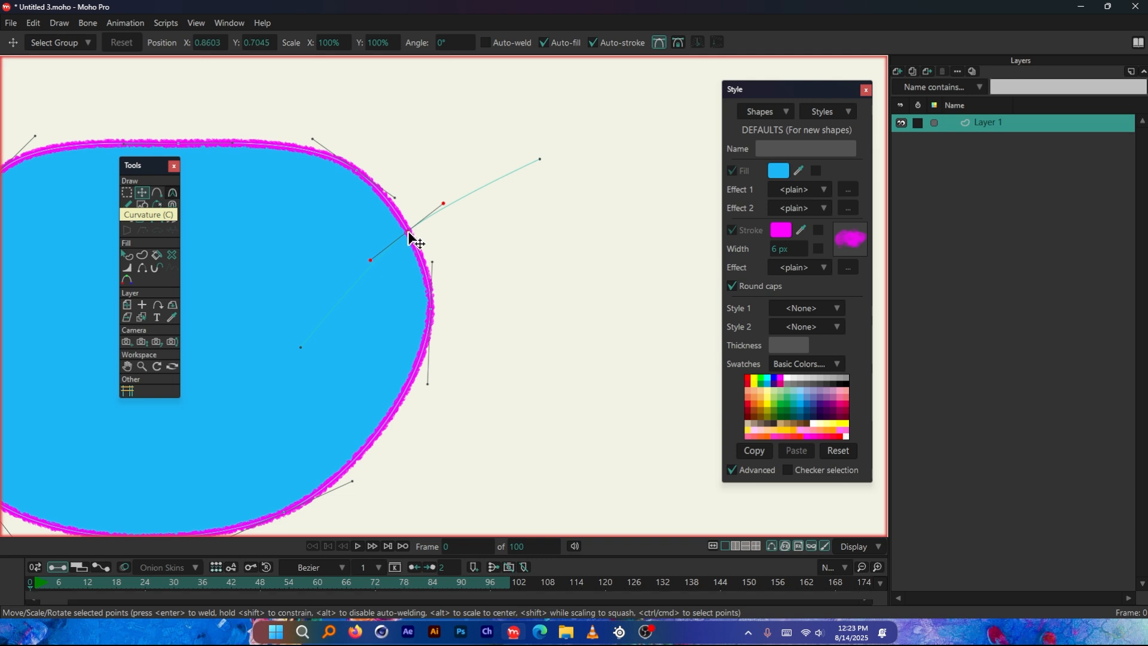
pyautogui.moveTo(412, 233); pyautogui.dragTo(451, 252)
pyautogui.scroll(-3, 529, 256)
pyautogui.scroll(3, 503, 265)
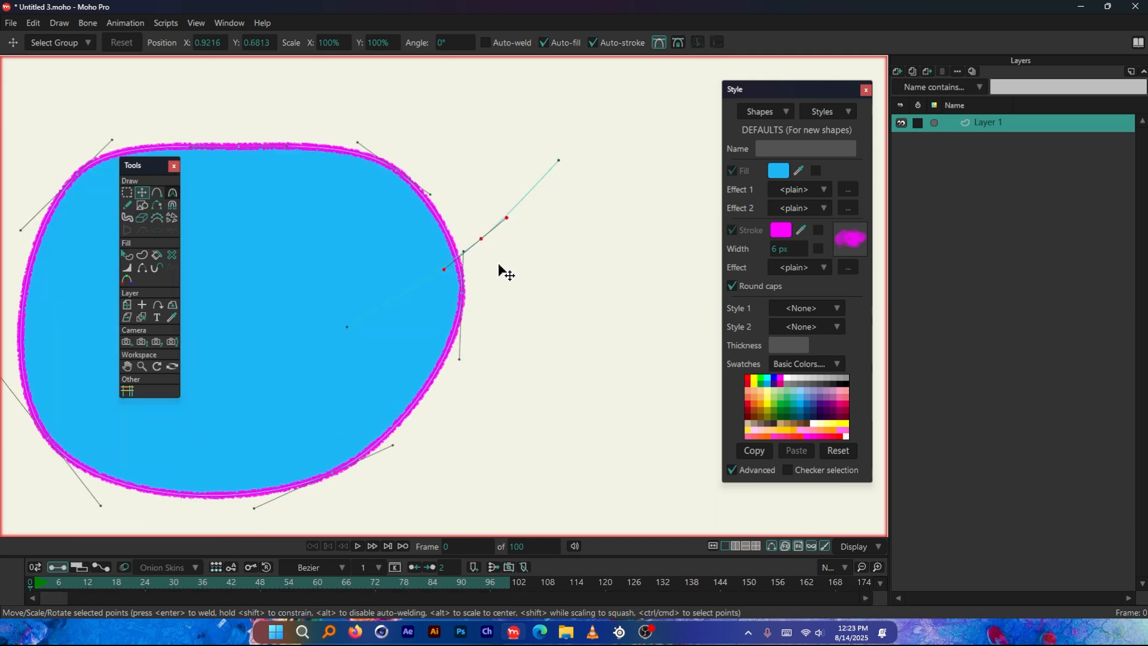
# Undo the point move and the drawing of the open three-point curve
pyautogui.hotkey('ctrl', 'z')
pyautogui.hotkey('ctrl', 'z')
pyautogui.hotkey('ctrl', 'z')
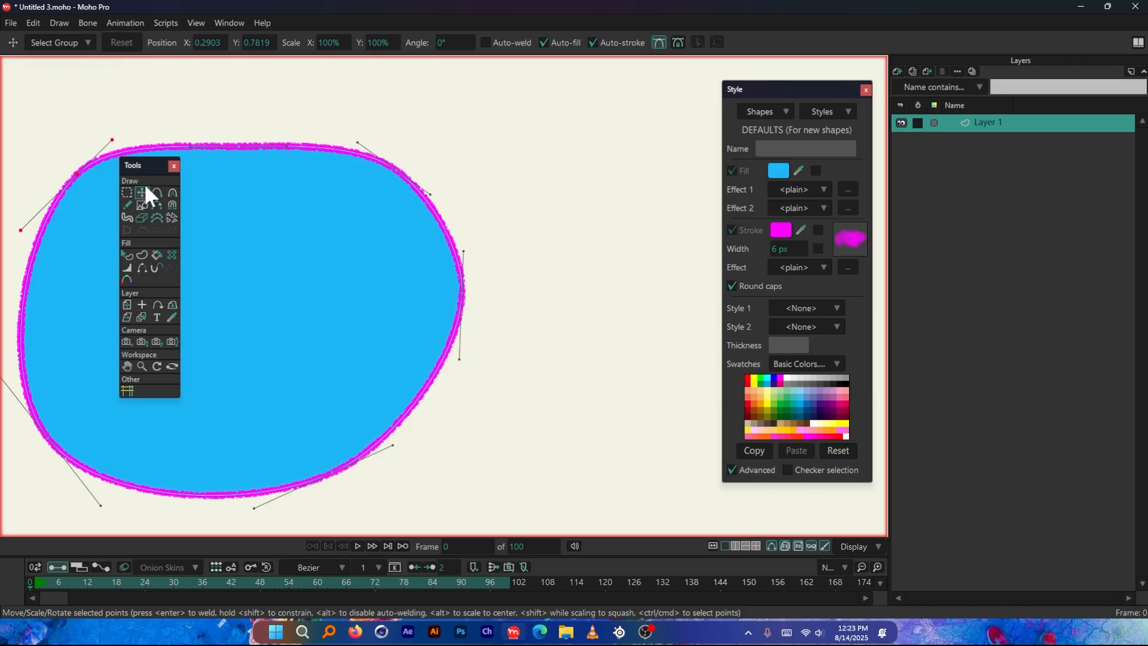
# Draw an open three-point curve with Auto-weld enabled, welding its middle point to the rounded shape's edge and ending inside the fill
pyautogui.click(157, 193)
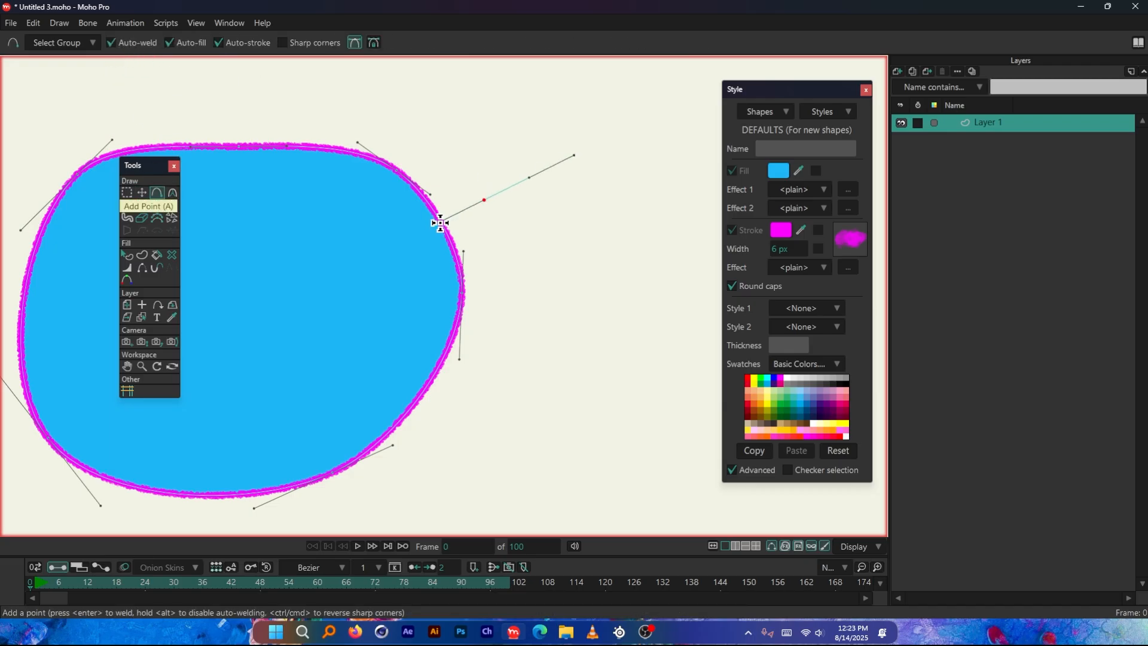
pyautogui.click(441, 222)
pyautogui.click(387, 311)
pyautogui.press('Return')
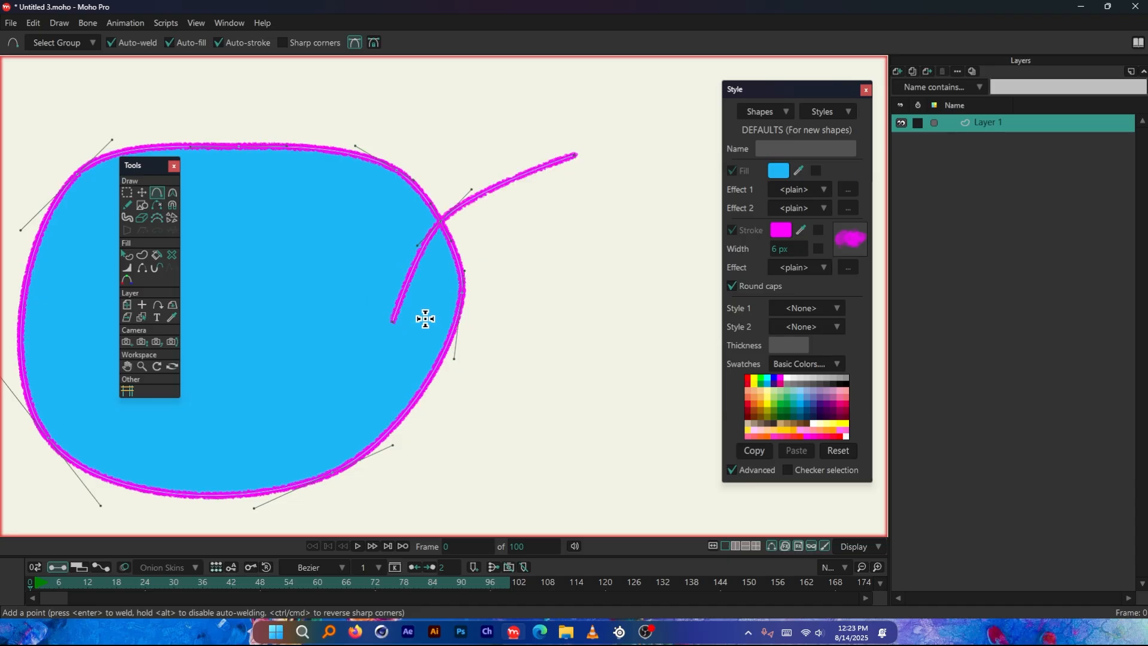
# Shift the welded junction of the open curve and the rounded shape slightly with Transform Points
pyautogui.click(142, 193)
pyautogui.moveTo(438, 221)
pyautogui.mouseDown()
pyautogui.moveTo(448, 227)
pyautogui.moveTo(474, 210)
pyautogui.moveTo(430, 214)
pyautogui.mouseUp()
pyautogui.scroll(5, 430, 212)
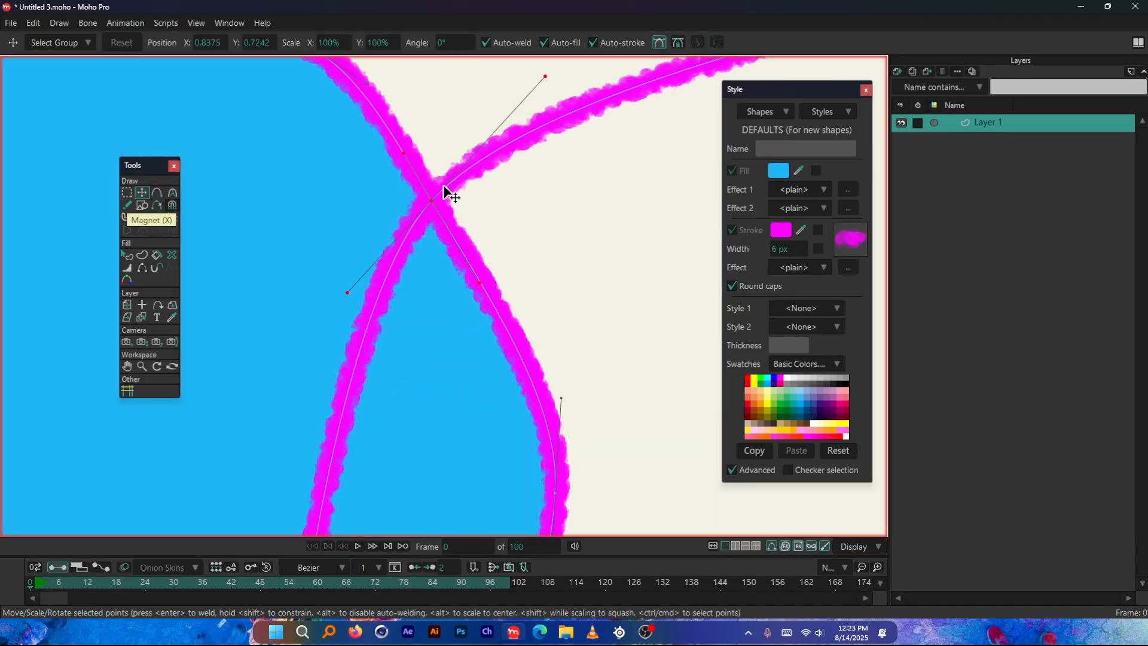
pyautogui.scroll(-7, 443, 212)
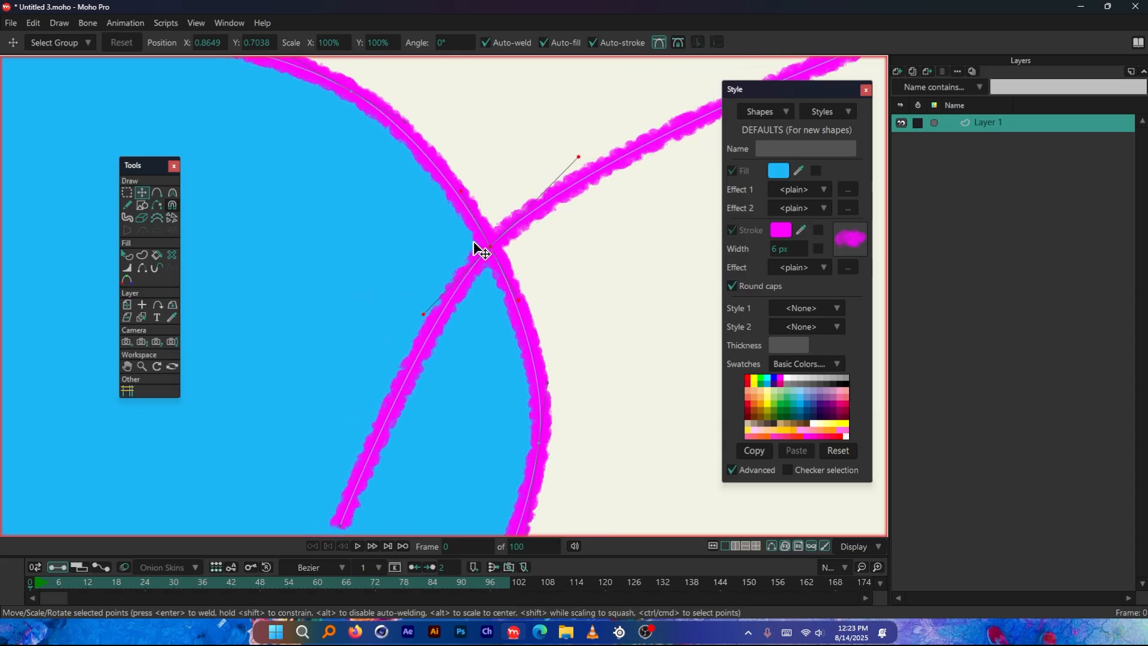
# Peak the rounded shape's upper-left point with the Curvature tool, and make the same point smooth again
pyautogui.press('a')
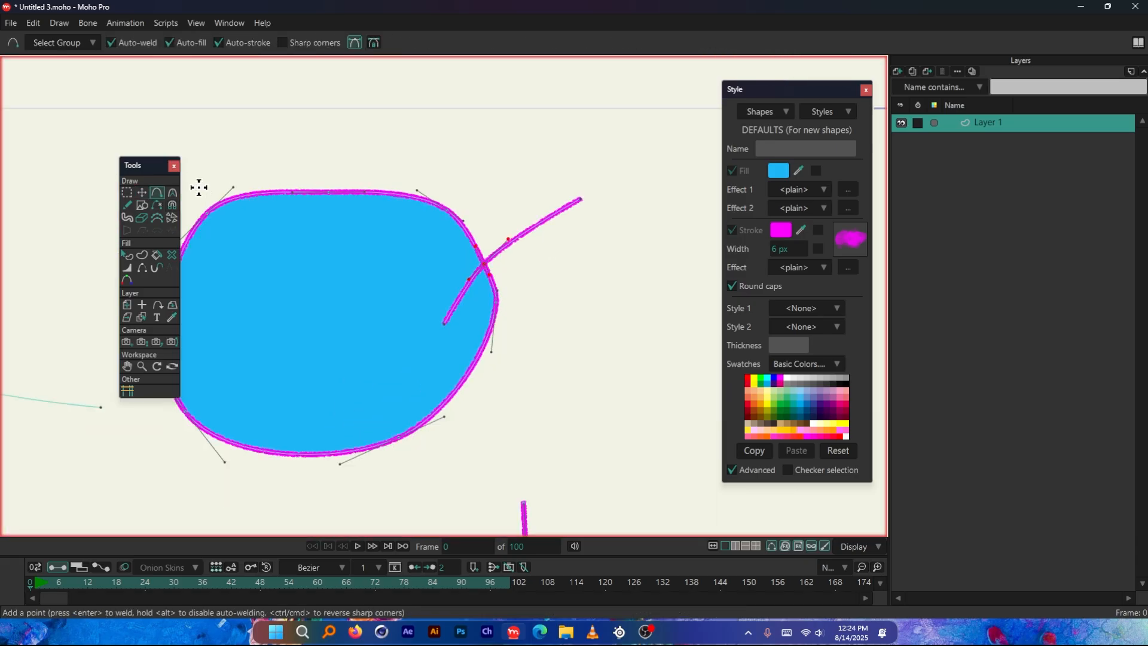
pyautogui.moveTo(149, 163); pyautogui.dragTo(114, 166)
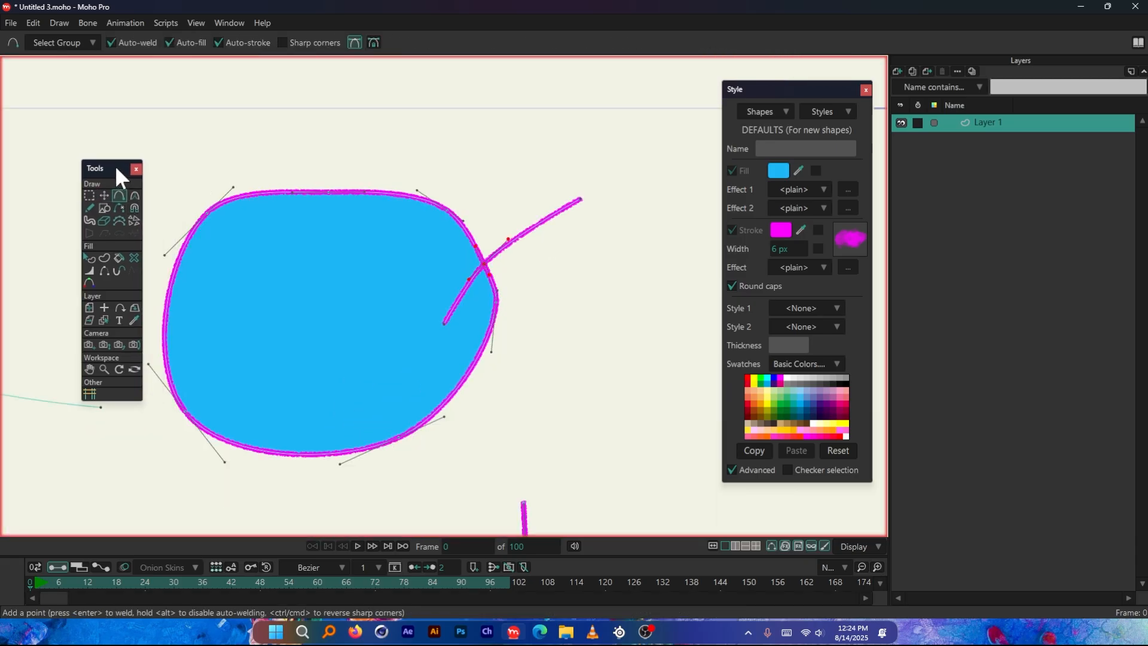
pyautogui.click(135, 196)
pyautogui.scroll(-3, 335, 239)
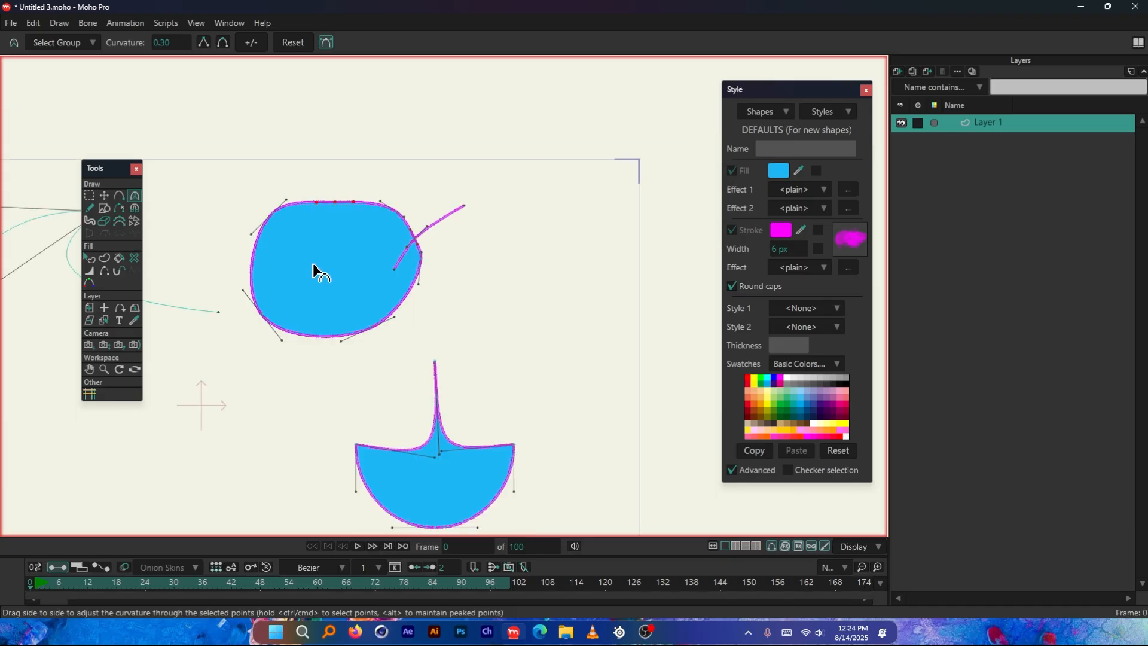
pyautogui.scroll(5, 263, 192)
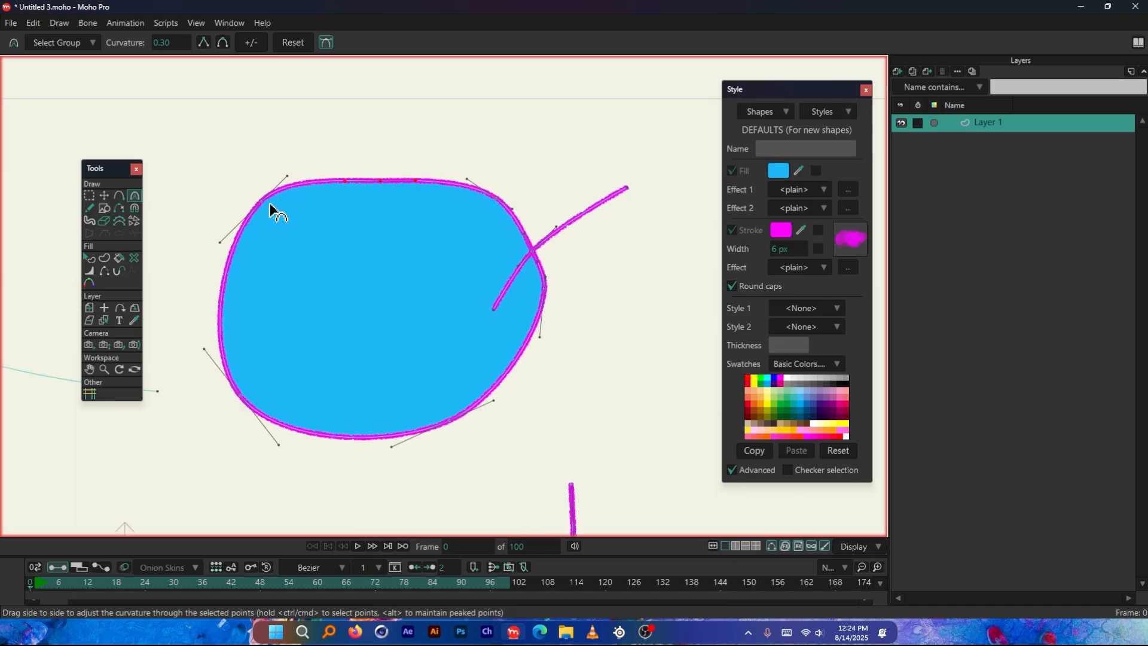
pyautogui.scroll(-2, 269, 185)
pyautogui.scroll(1, 296, 182)
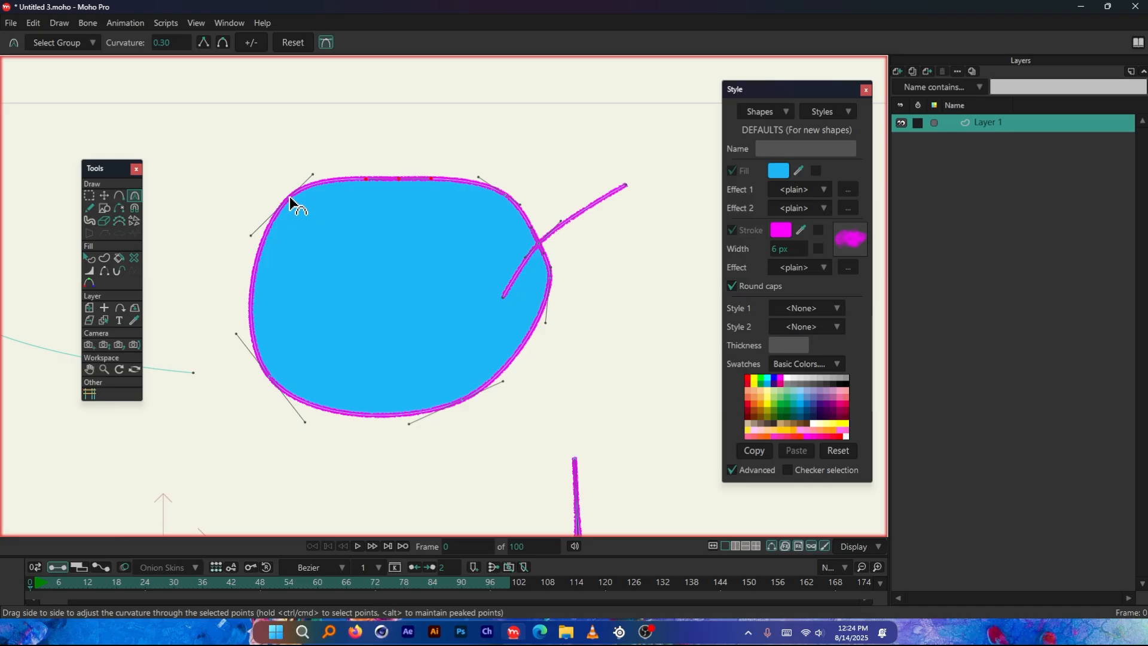
pyautogui.moveTo(289, 196); pyautogui.dragTo(292, 201)
pyautogui.click(204, 43)
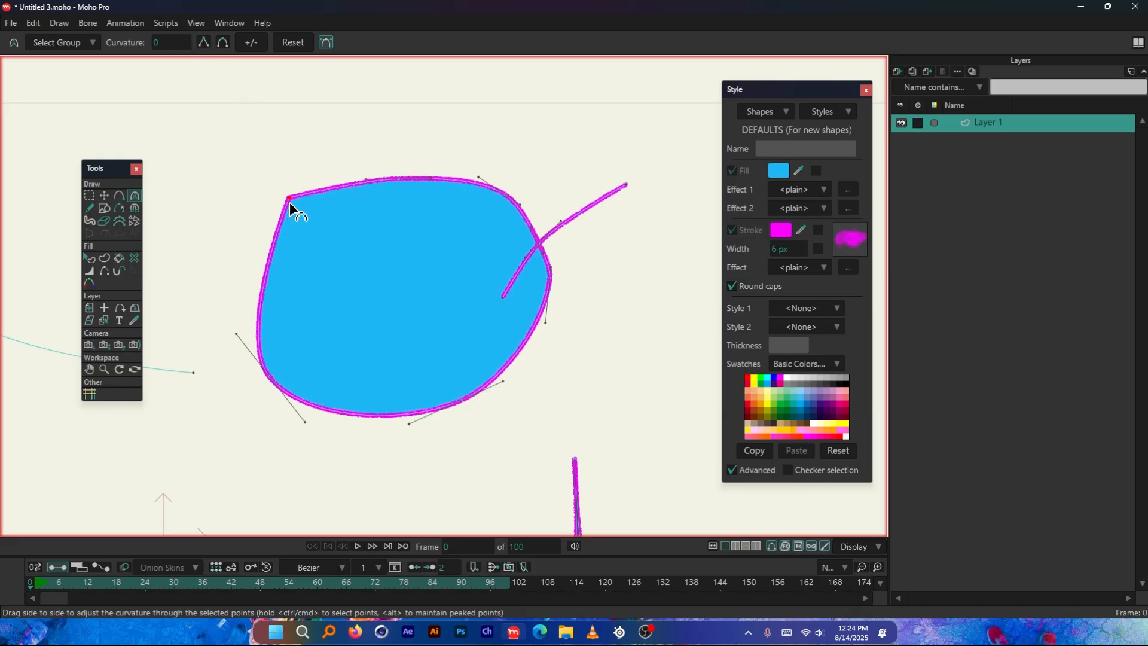
pyautogui.click(222, 42)
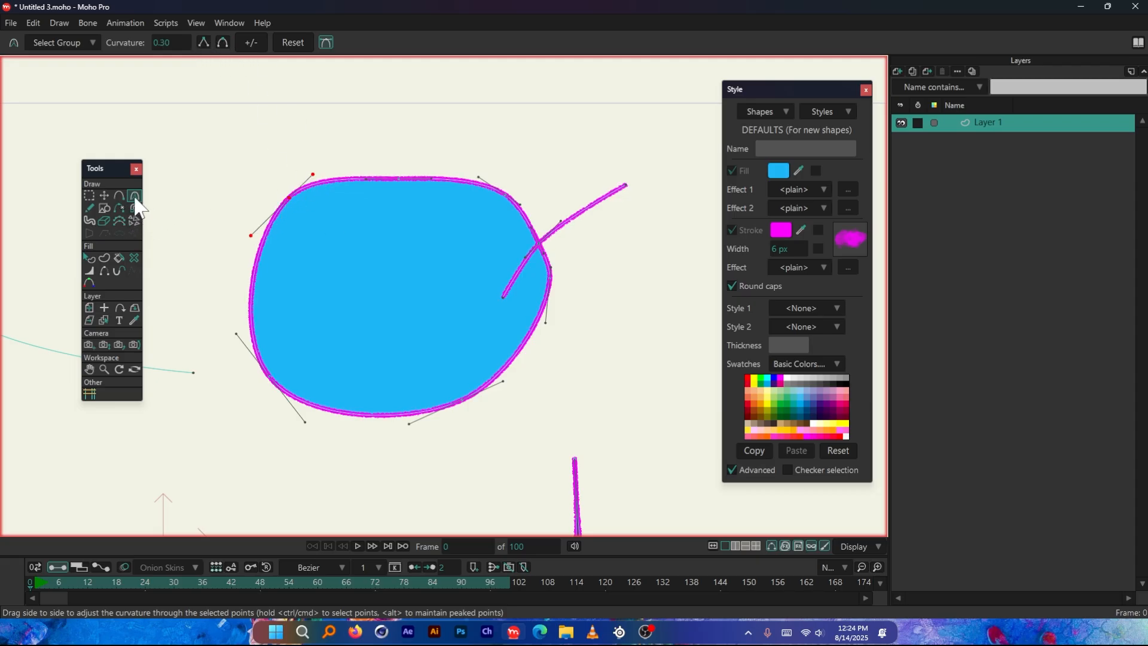
# Draw a square between the rounded shape and the canvas edge using the Draw Shape tool's rectangle option
pyautogui.scroll(-3, 282, 205)
pyautogui.scroll(5, 593, 298)
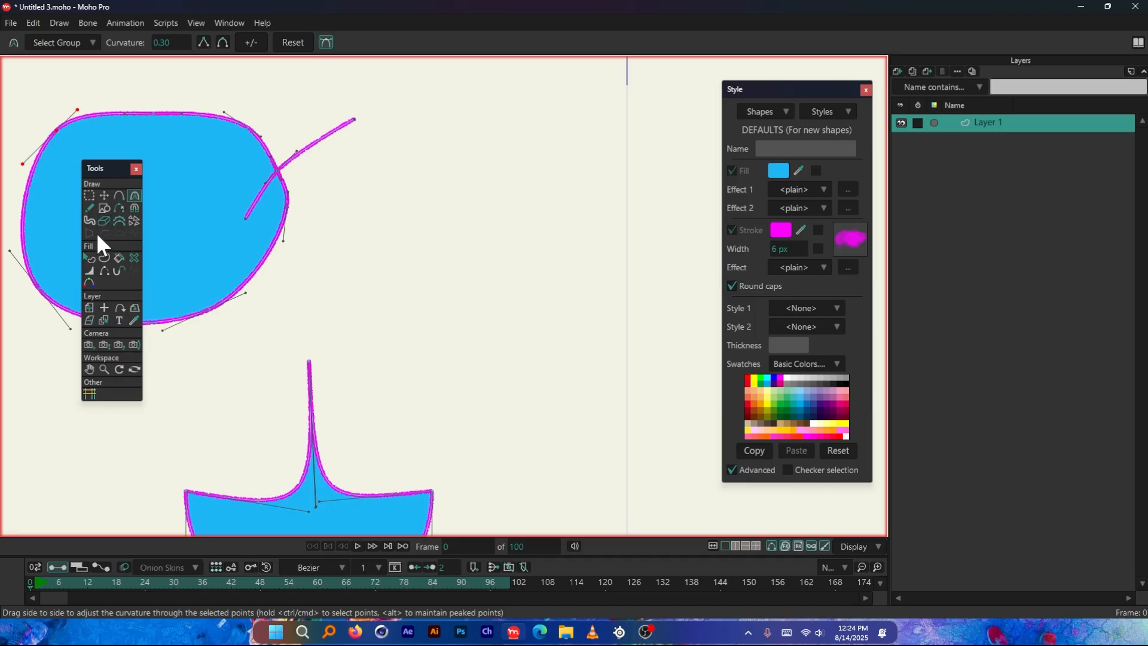
pyautogui.click(103, 208)
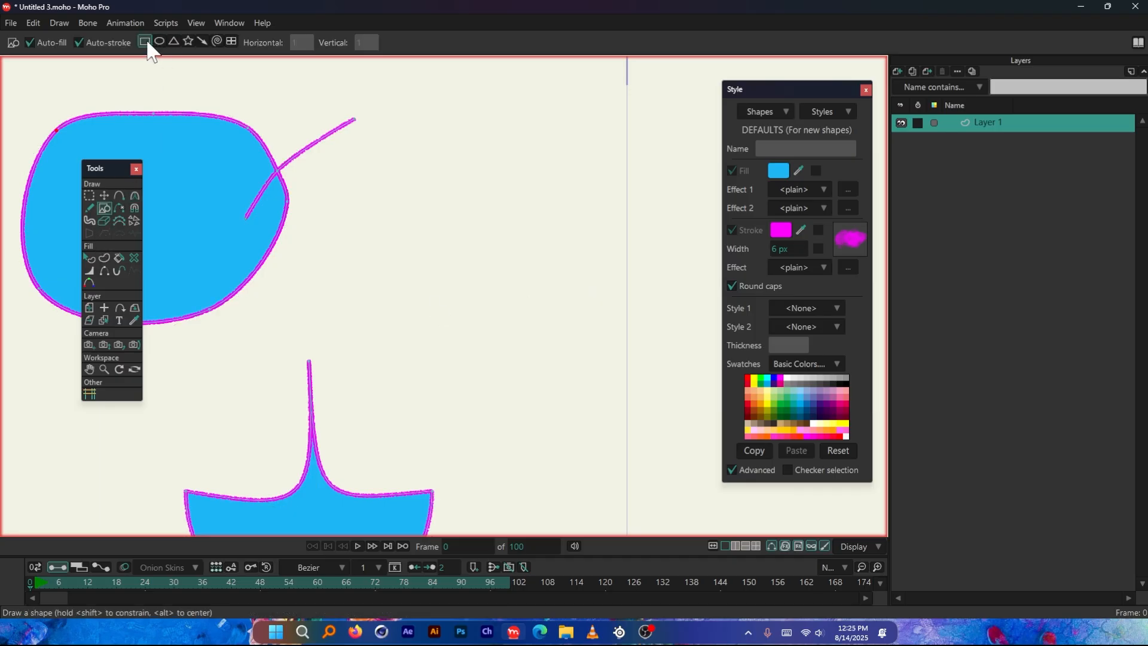
pyautogui.moveTo(385, 213)
pyautogui.mouseDown()
pyautogui.moveTo(510, 357)
pyautogui.moveTo(531, 357)
pyautogui.mouseUp()
# Try to adjust the curvature of the square's corner points with the Curvature tool
pyautogui.click(134, 196)
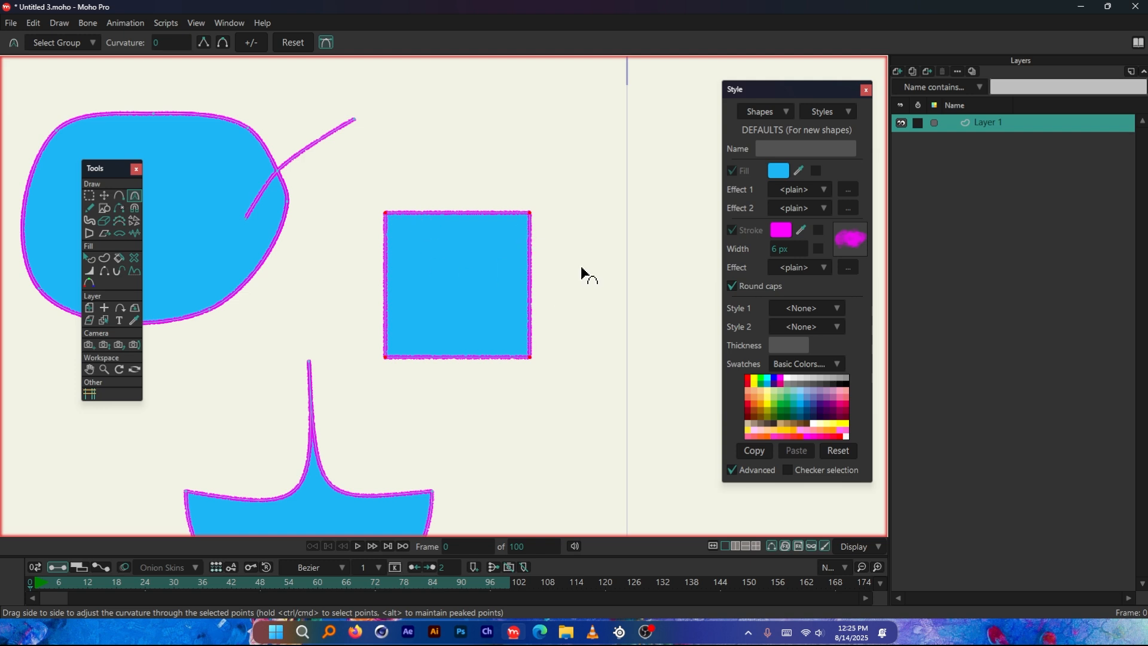
pyautogui.moveTo(598, 206); pyautogui.dragTo(317, 281)
pyautogui.scroll(2, 415, 238)
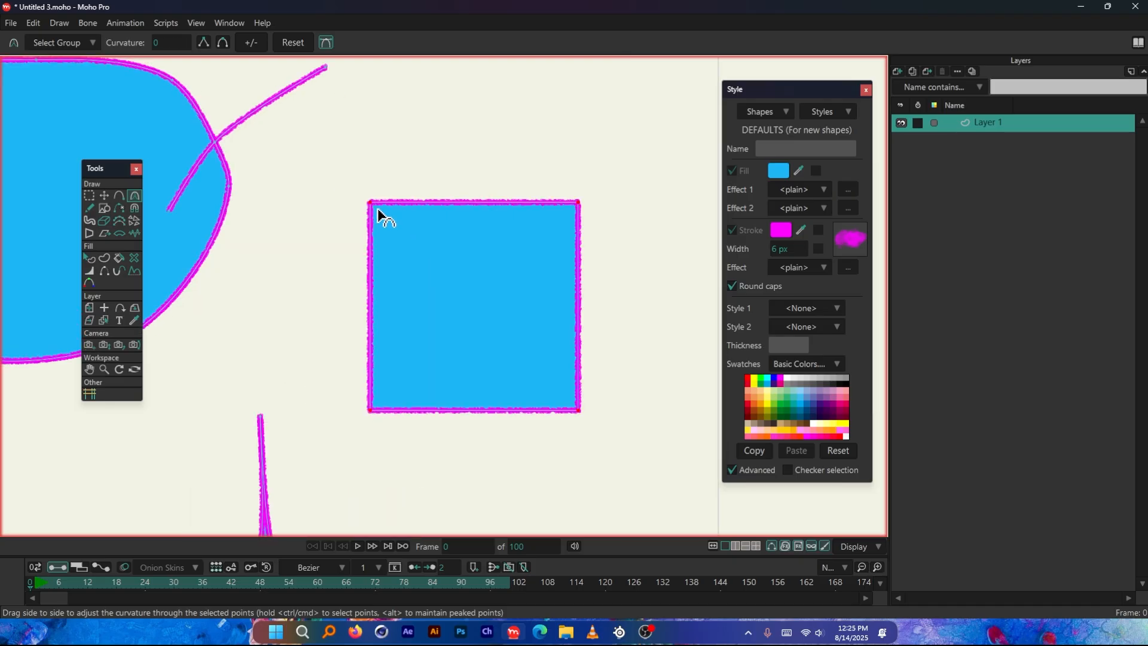
pyautogui.scroll(-1, 381, 216)
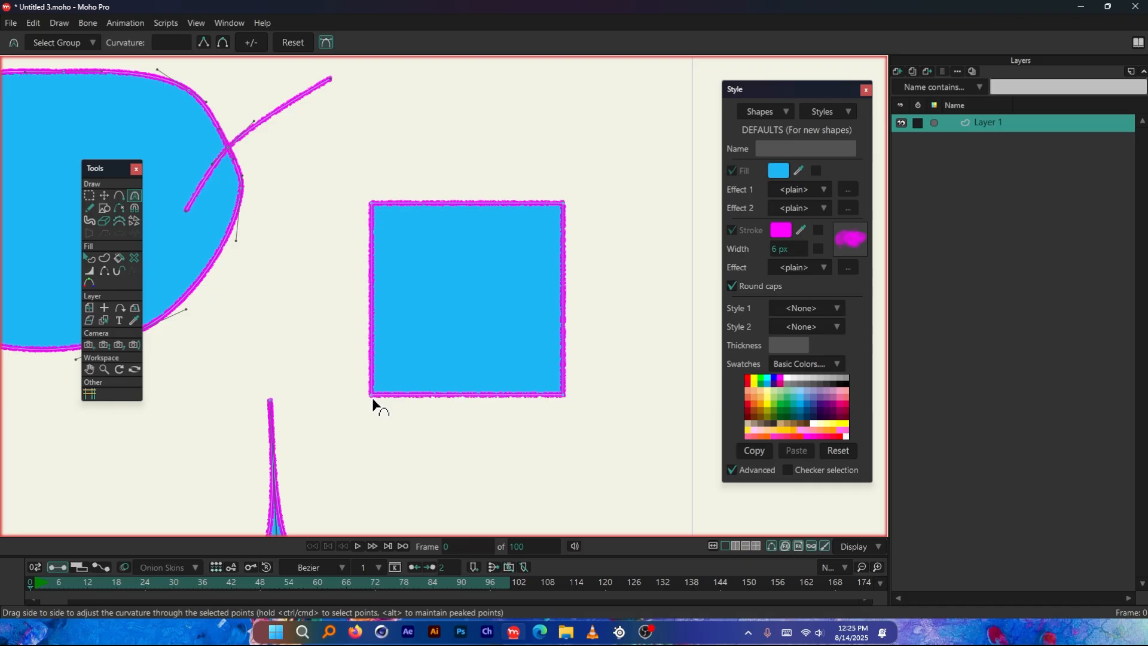
# Select the square's shape and set its stroke colour to black (000000)
pyautogui.click(85, 258)
pyautogui.click(451, 293)
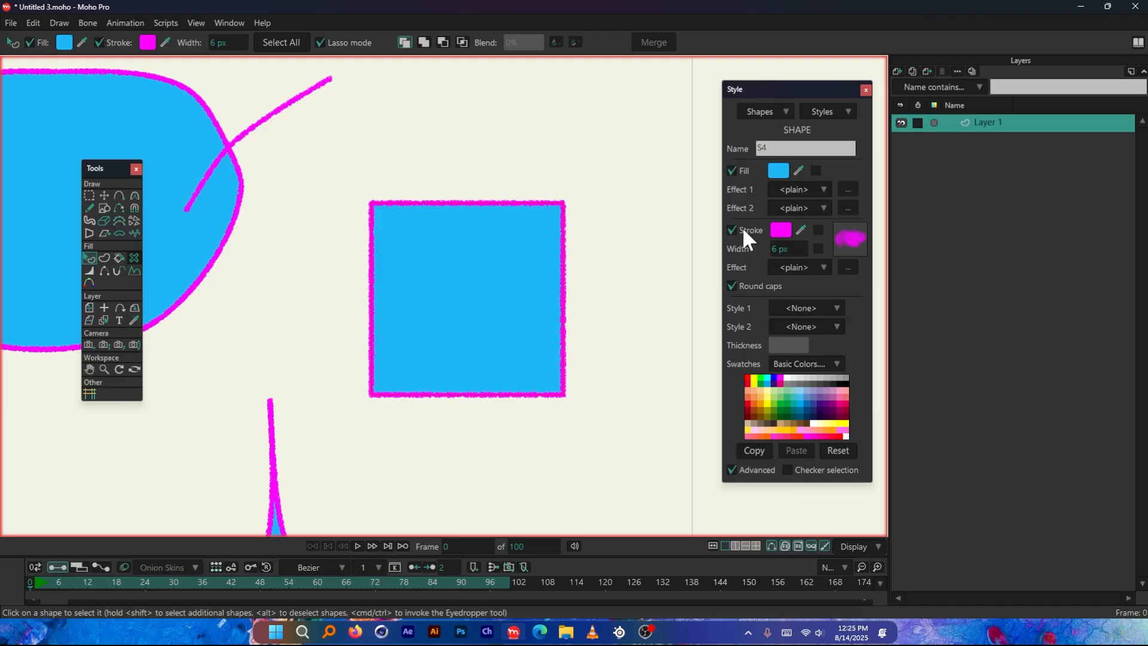
pyautogui.click(780, 230)
pyautogui.click(910, 387)
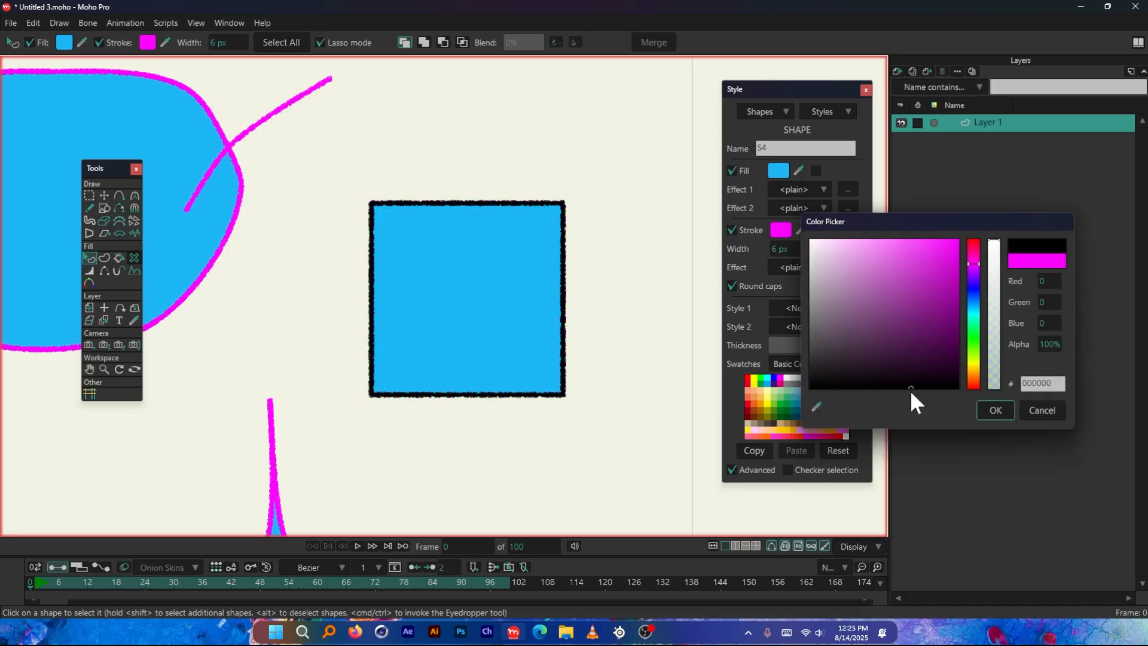
pyautogui.click(992, 415)
# Try rounding the square's lower-right corner to a curvature of about 0.18 with the Curvature tool
pyautogui.press('c')
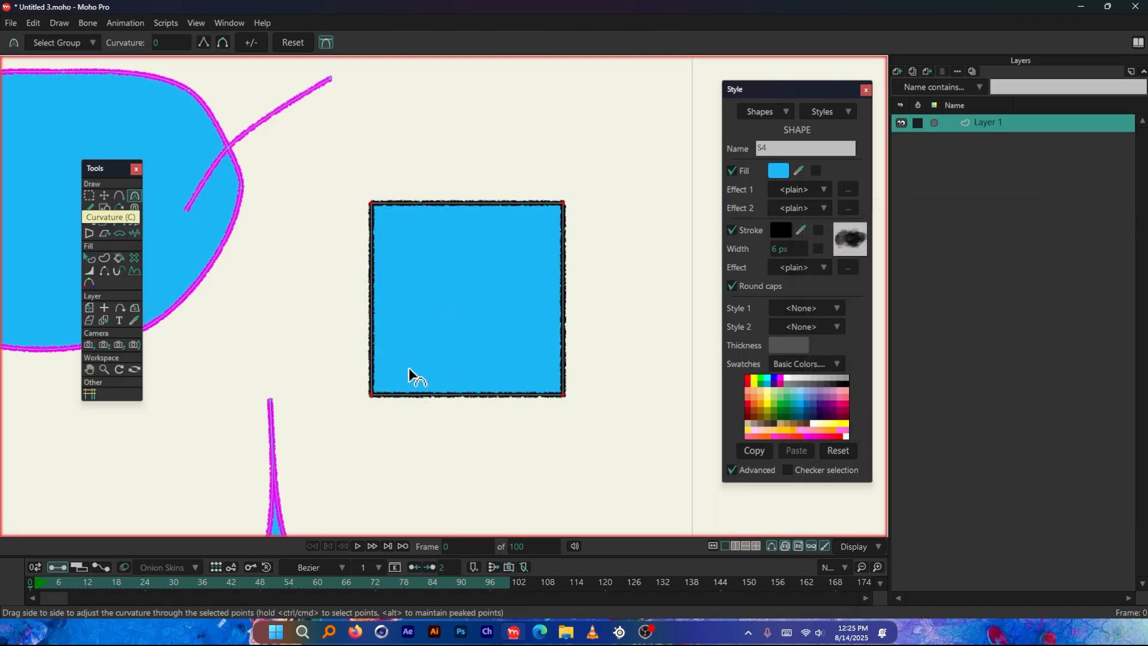
pyautogui.click(371, 395)
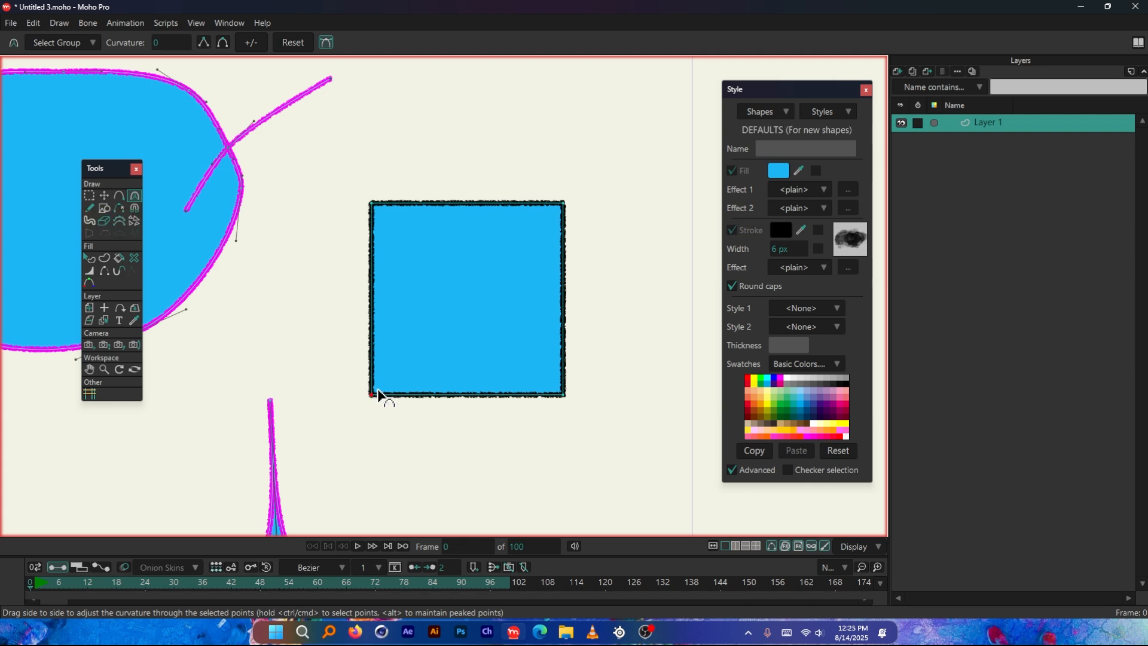
pyautogui.scroll(-2, 384, 269)
pyautogui.moveTo(438, 312); pyautogui.dragTo(599, 366)
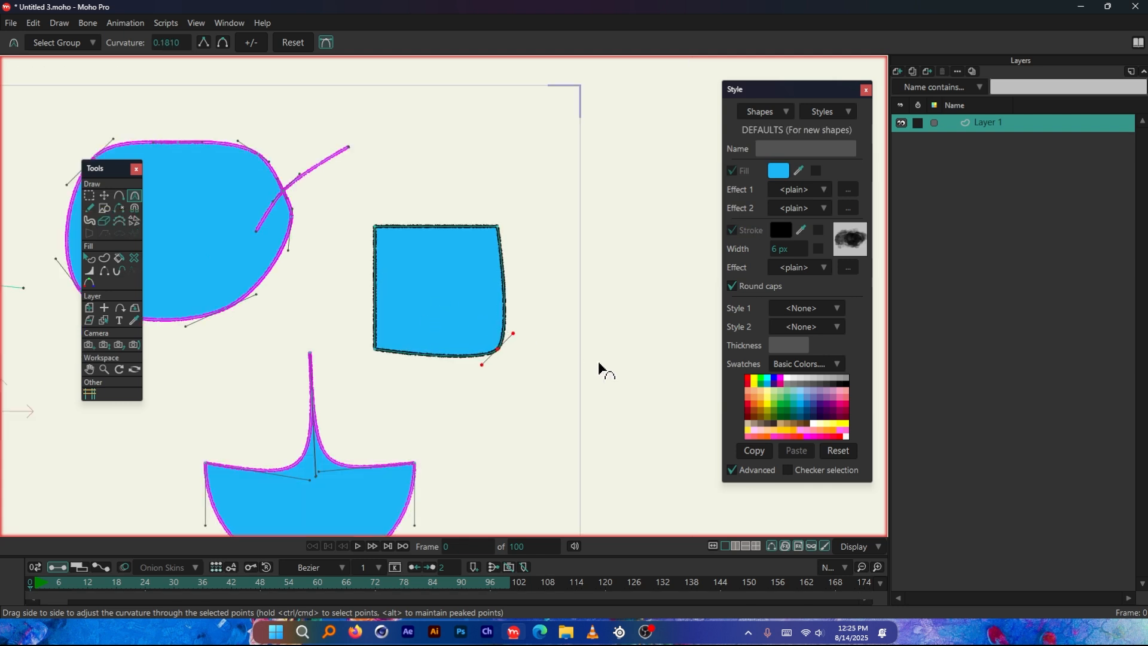
pyautogui.hotkey('ctrl', 'z')
# Round the square's lower-left corner into a wide arc with the Curvature tool
pyautogui.moveTo(361, 358); pyautogui.dragTo(1076, 544)
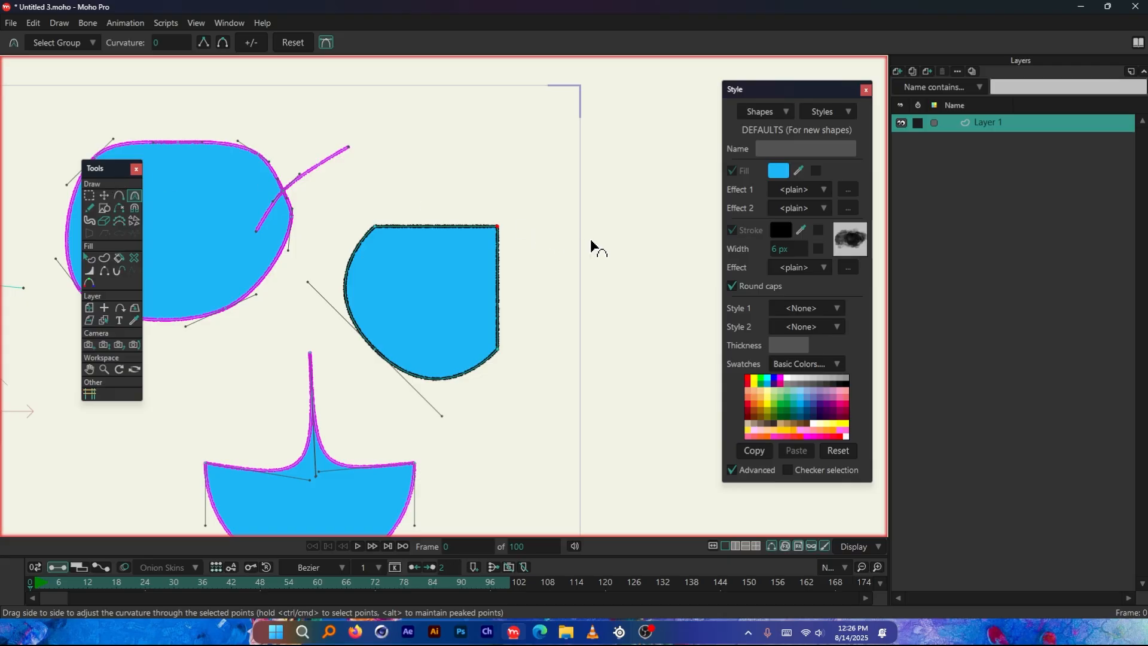
pyautogui.scroll(-5, 591, 241)
pyautogui.scroll(2, 251, 270)
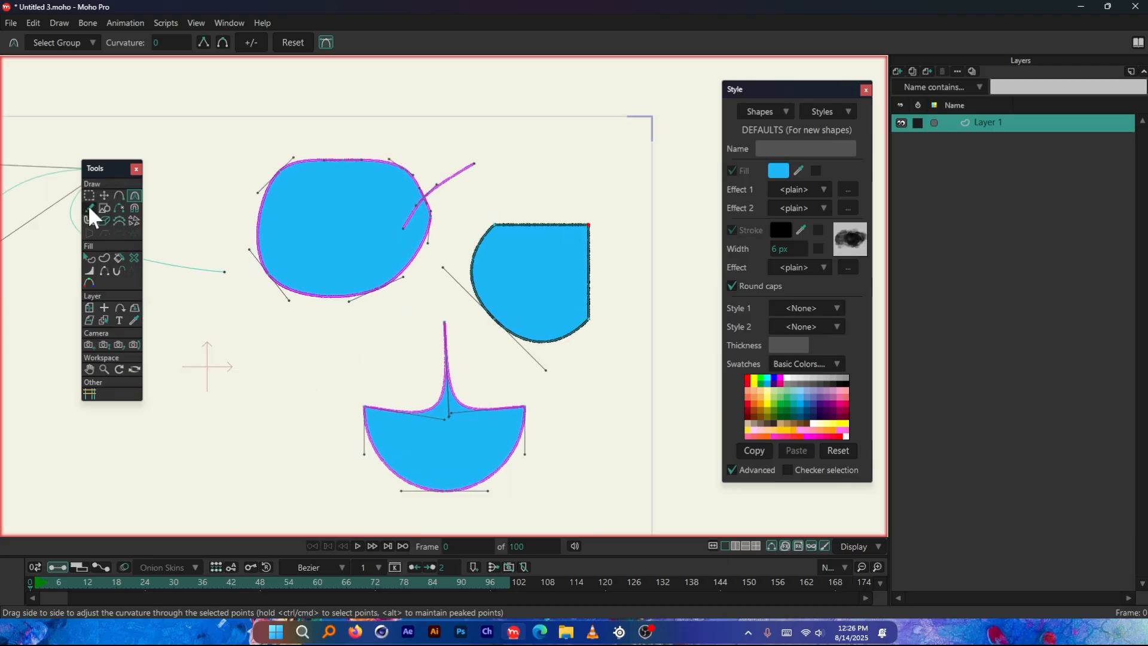
# Draw an open, cloud-like blue-filled shape beside the rounded shape with the Freehand tool
pyautogui.click(91, 209)
pyautogui.scroll(-3, 669, 231)
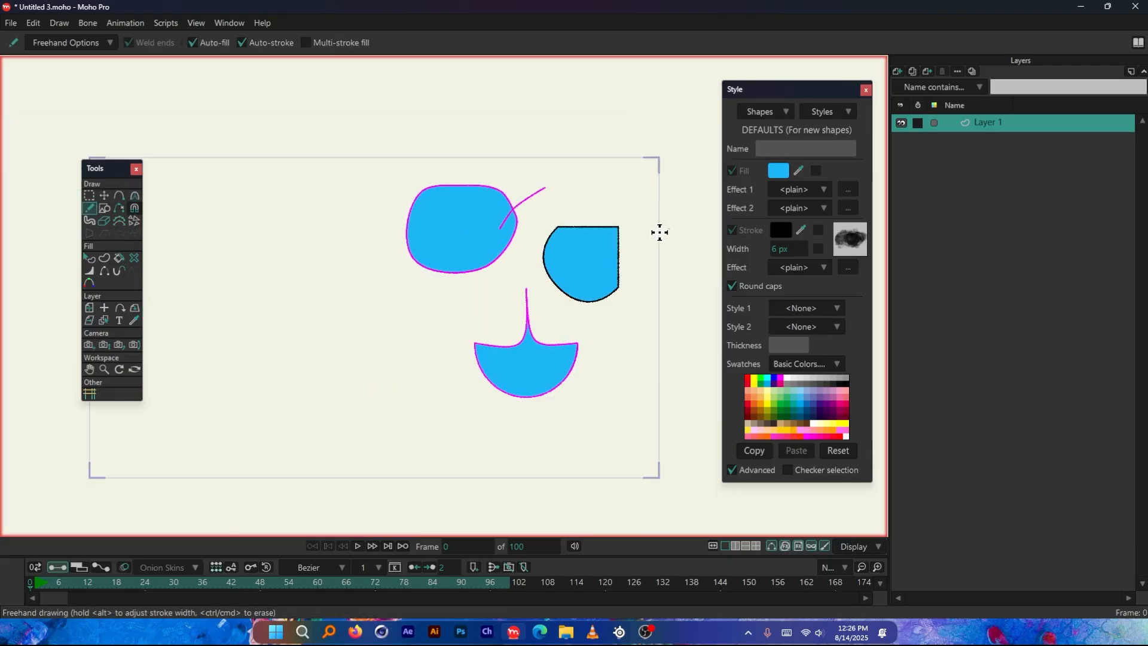
pyautogui.scroll(2, 303, 277)
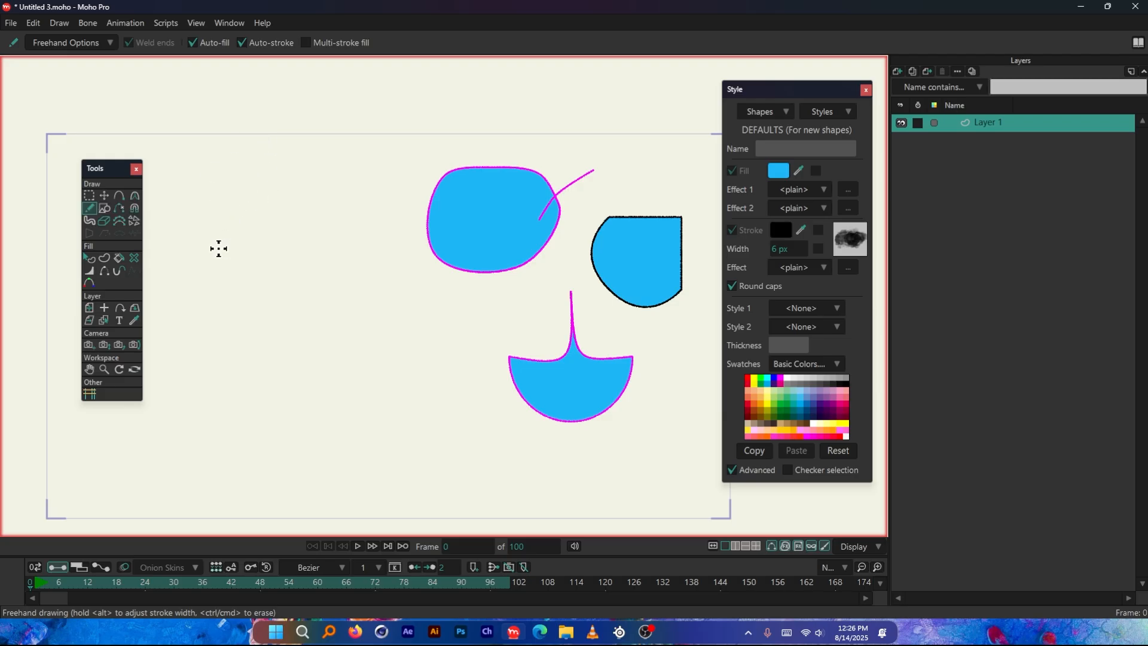
pyautogui.moveTo(237, 228)
pyautogui.mouseDown()
pyautogui.moveTo(316, 214)
pyautogui.moveTo(369, 237)
pyautogui.moveTo(391, 267)
pyautogui.moveTo(376, 286)
pyautogui.moveTo(274, 297)
pyautogui.mouseUp()
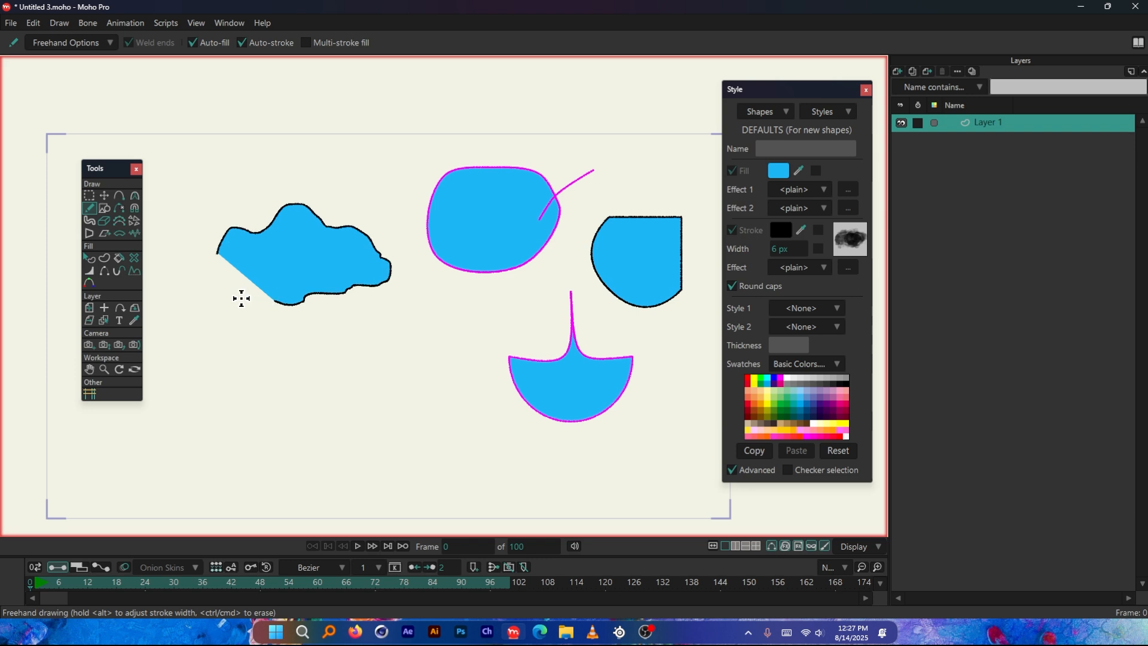
# Move the cloud shape's lower open end point to beneath its starting point with Transform Points
pyautogui.scroll(3, 241, 297)
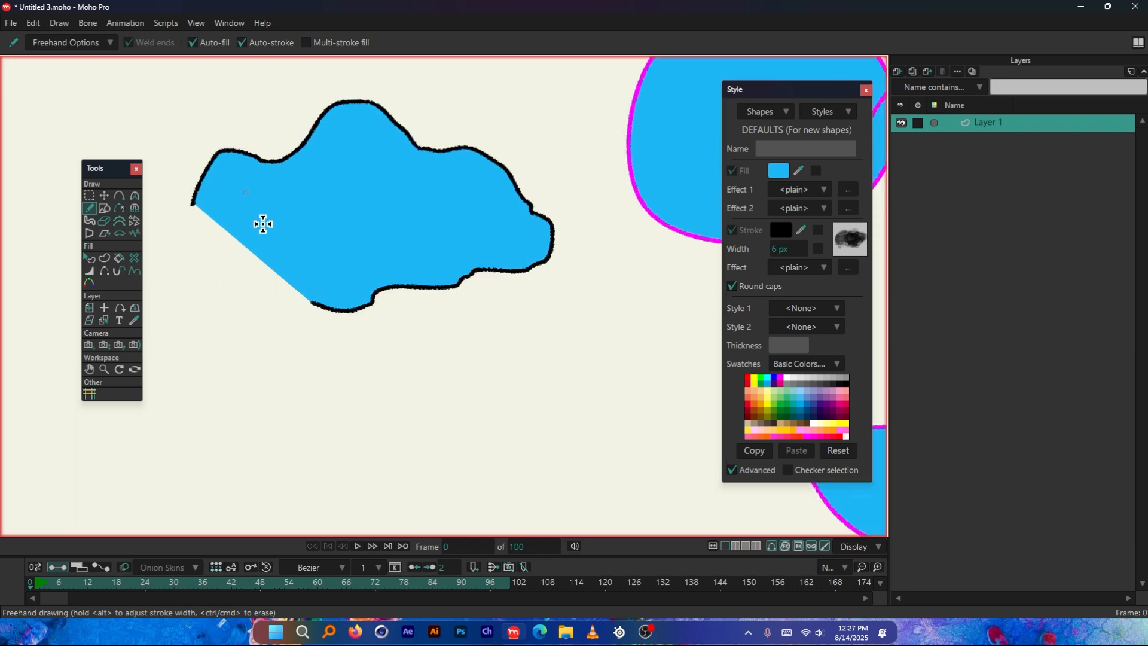
pyautogui.scroll(-1, 245, 202)
pyautogui.scroll(2, 178, 174)
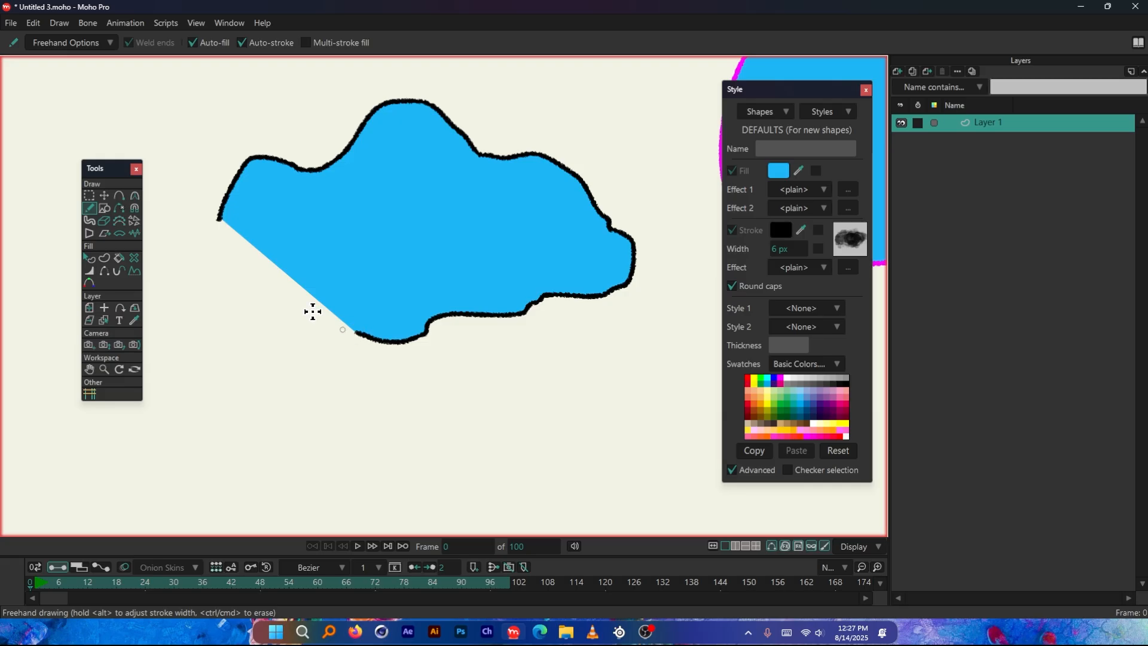
pyautogui.click(104, 196)
pyautogui.hotkey('ctrl', 'a')
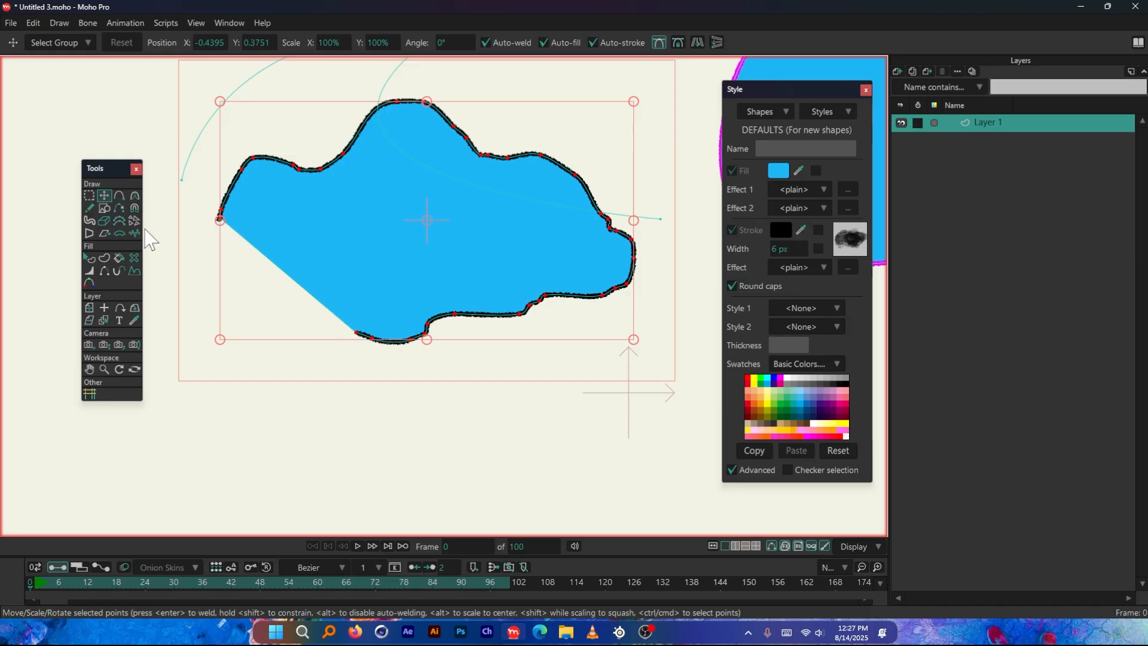
pyautogui.moveTo(354, 335); pyautogui.dragTo(217, 305)
pyautogui.press('Escape')
# Move the cloud outline's starting point onto its other end point to close the shape with Auto-weld
pyautogui.scroll(3, 189, 258)
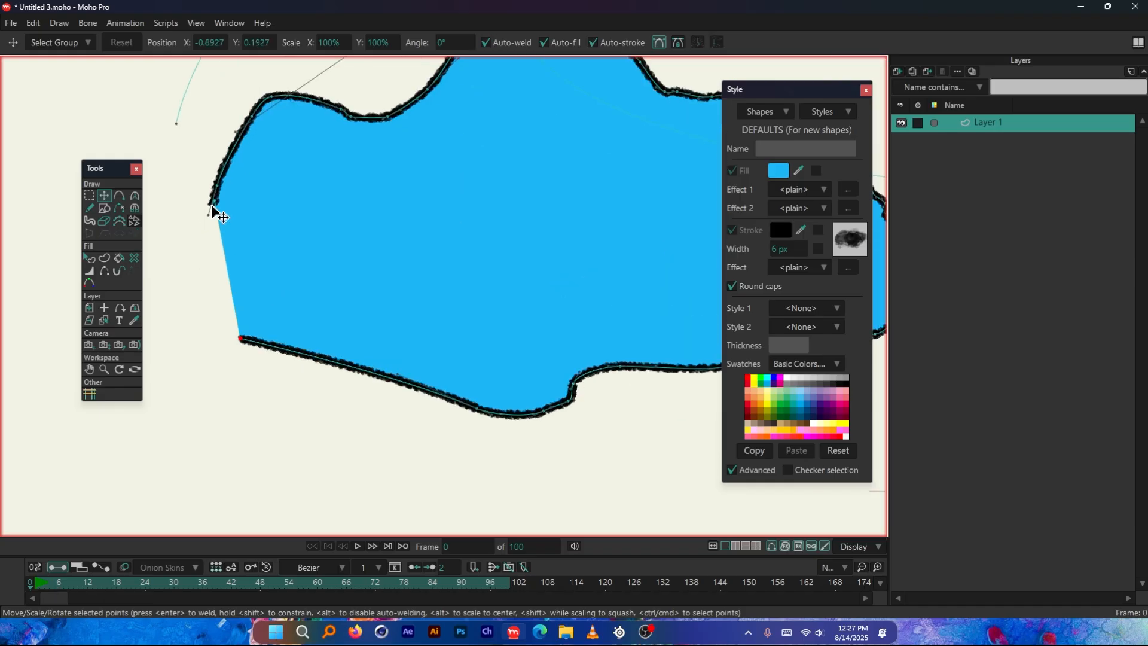
pyautogui.moveTo(213, 205); pyautogui.dragTo(241, 345)
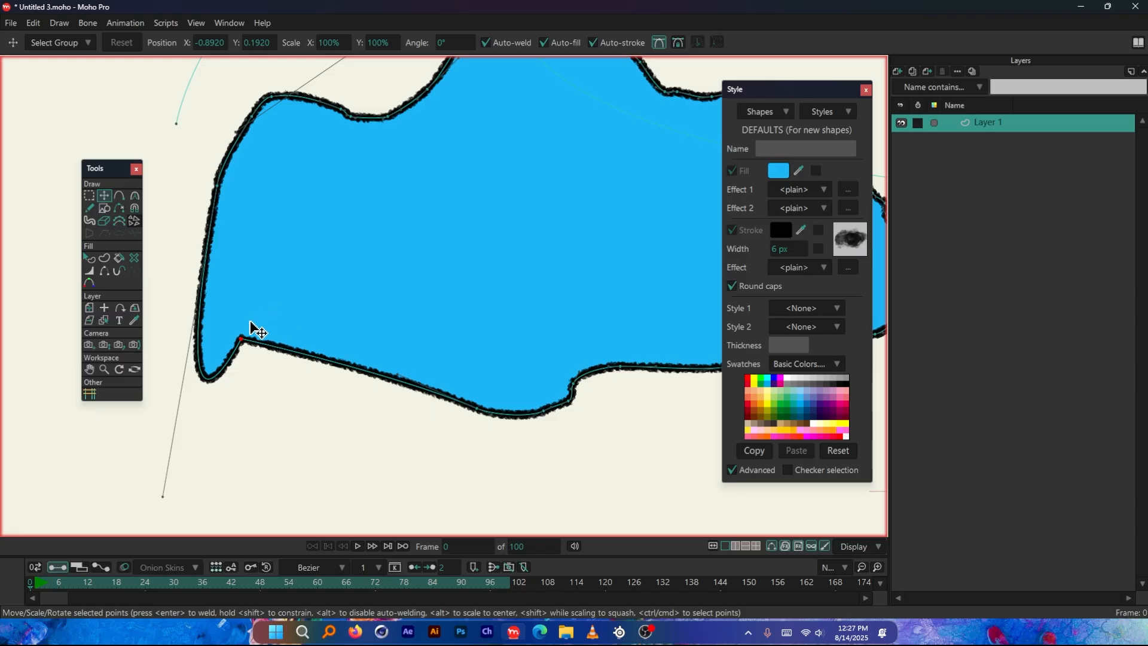
pyautogui.scroll(10, 258, 332)
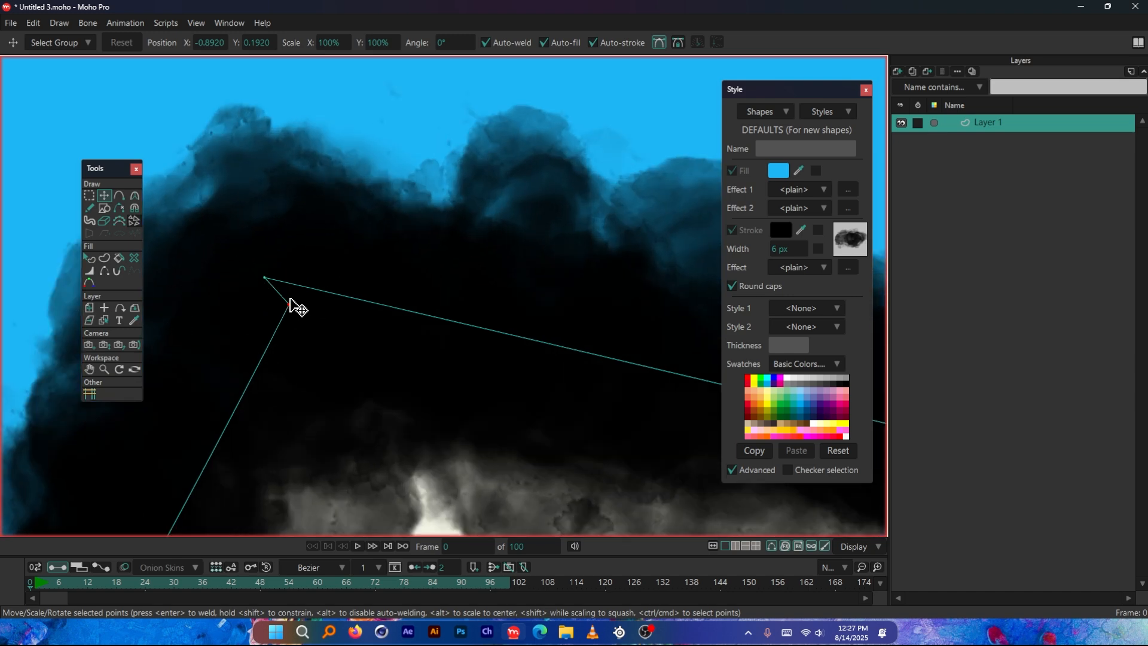
# Pull the cloud outline's lower-left end point away from its other end with Transform Points, leaving a small gap between them
pyautogui.scroll(-10, 364, 320)
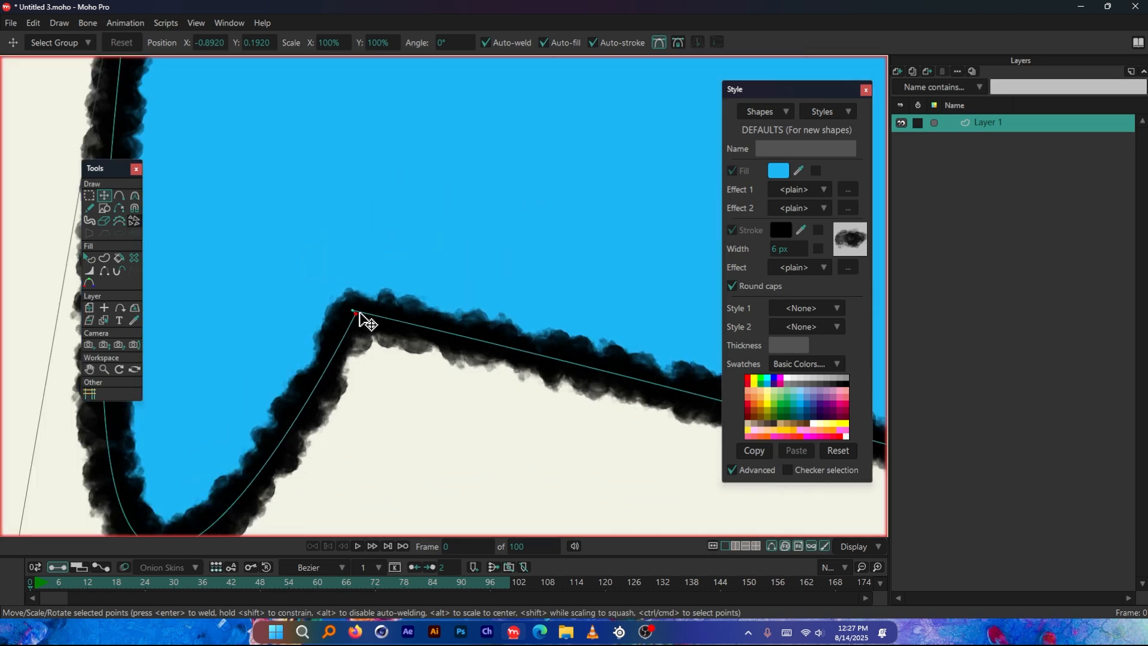
pyautogui.scroll(-5, 353, 315)
pyautogui.moveTo(274, 385)
pyautogui.mouseDown()
pyautogui.moveTo(232, 401)
pyautogui.moveTo(207, 438)
pyautogui.mouseUp()
pyautogui.scroll(-7, 418, 382)
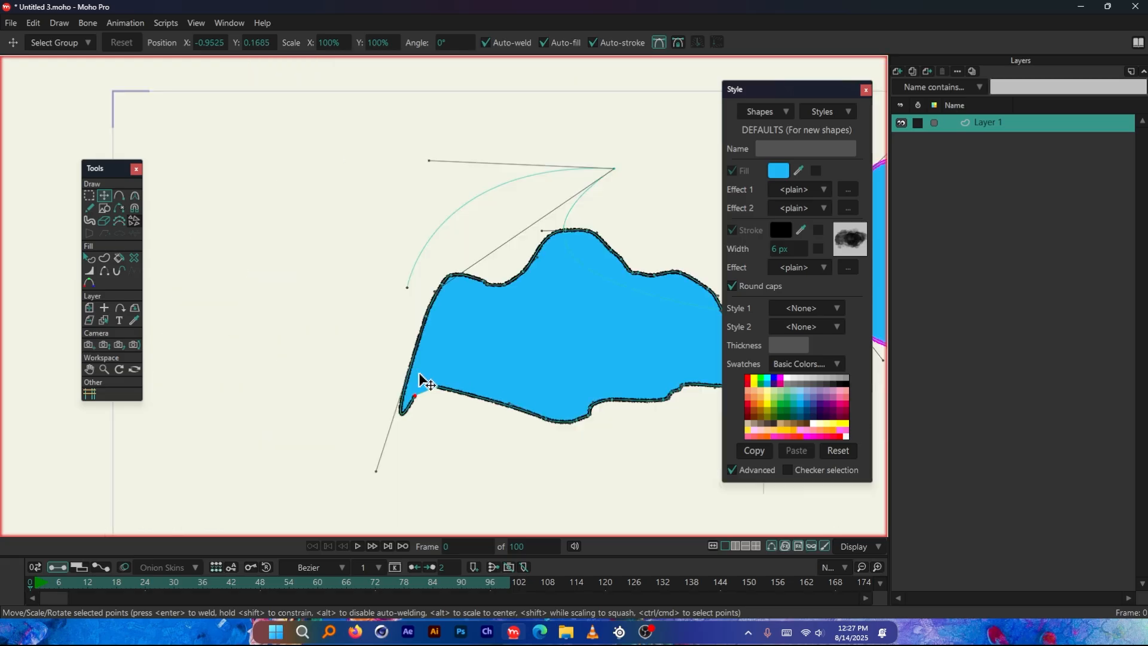
pyautogui.moveTo(412, 393)
pyautogui.mouseDown()
pyautogui.moveTo(369, 347)
pyautogui.moveTo(353, 369)
pyautogui.mouseUp()
pyautogui.scroll(10, 396, 382)
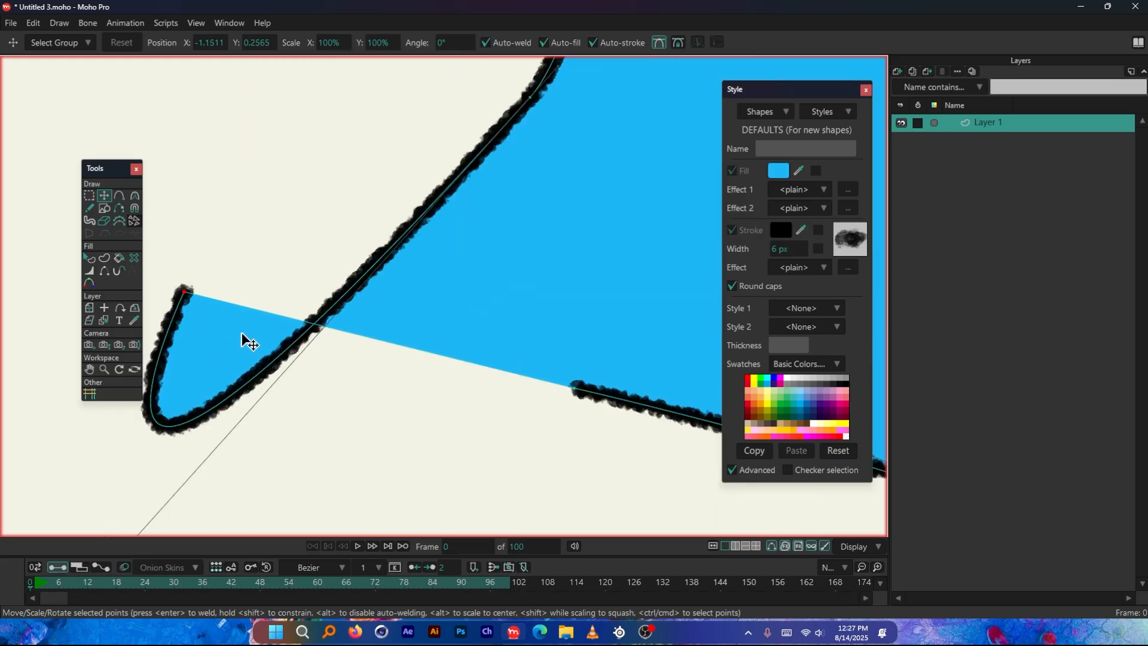
pyautogui.moveTo(186, 293)
pyautogui.mouseDown()
pyautogui.moveTo(369, 316)
pyautogui.moveTo(464, 407)
pyautogui.mouseUp()
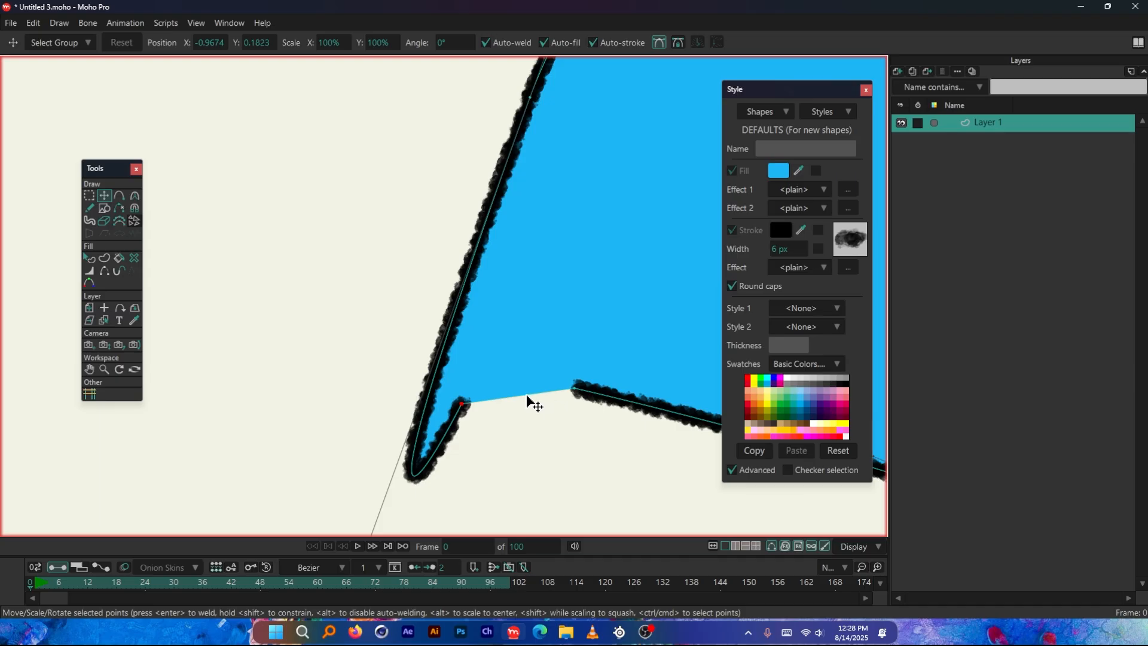
pyautogui.scroll(-6, 320, 328)
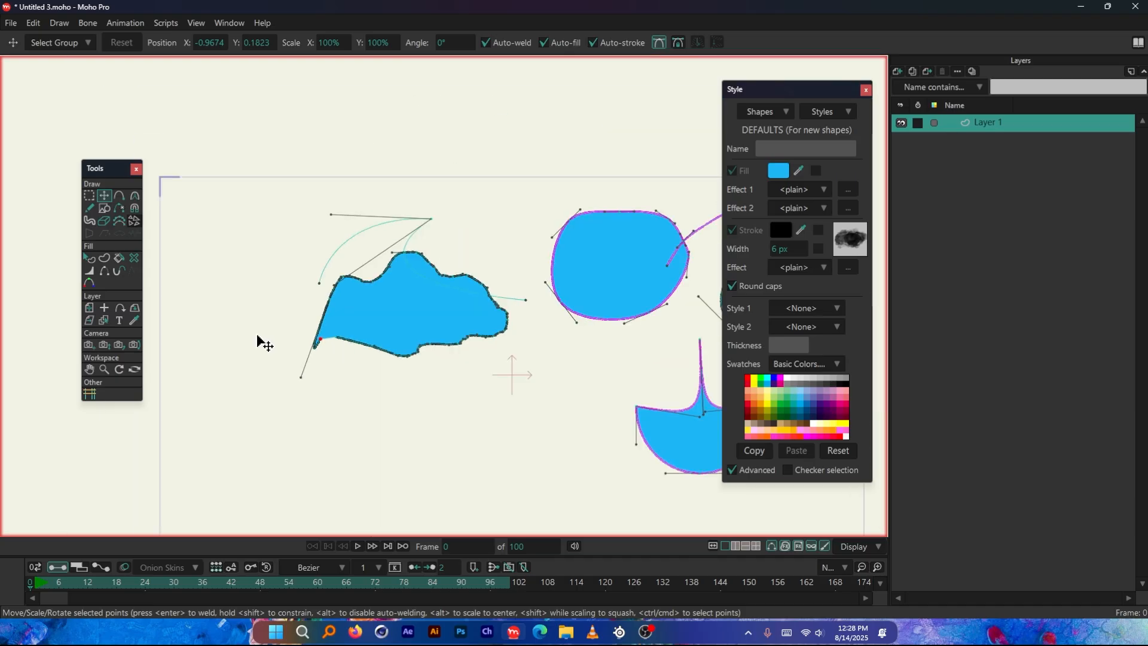
# Switch to the Freehand tool and turn on its Auto-fill option
pyautogui.press('f')
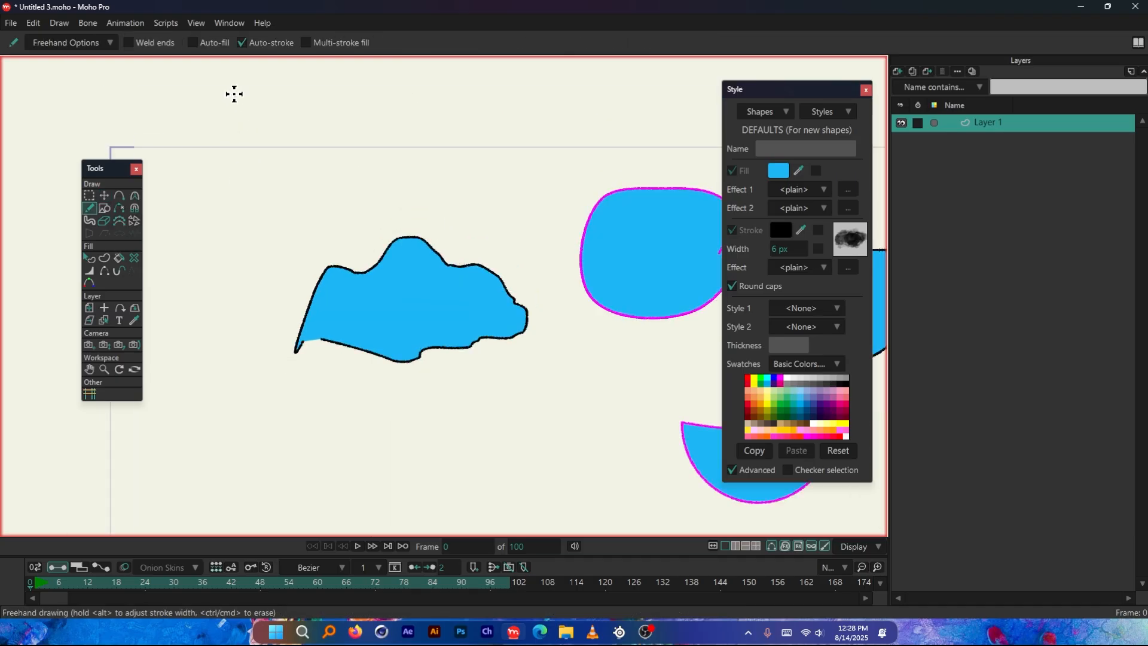
pyautogui.click(197, 44)
pyautogui.scroll(-3, 274, 154)
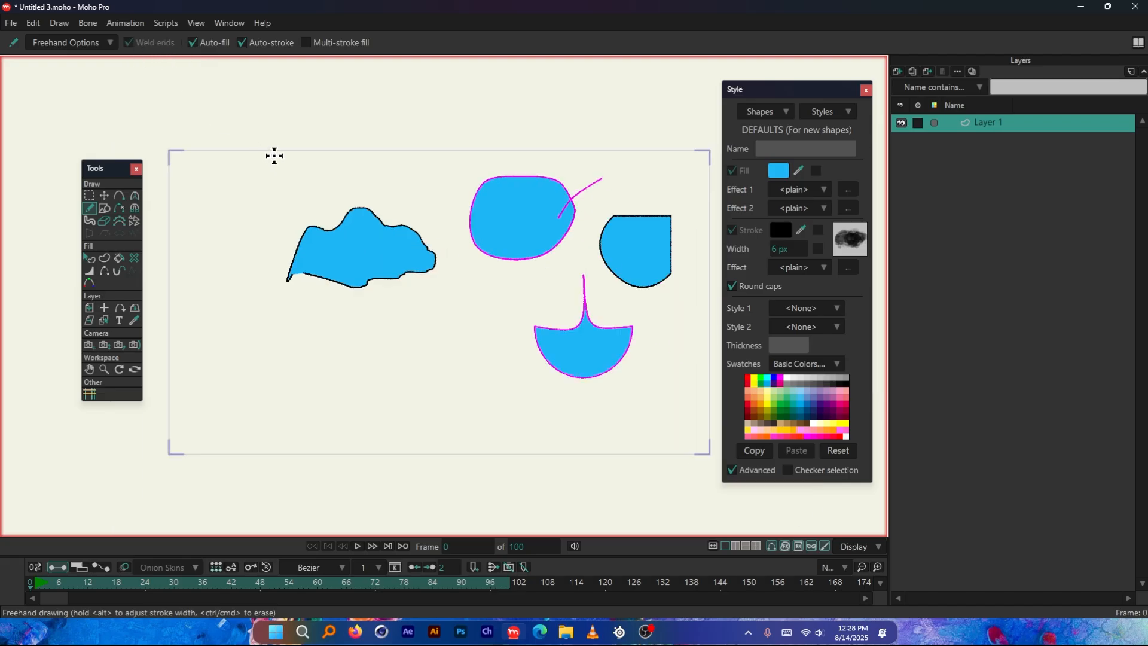
pyautogui.scroll(4, 204, 252)
pyautogui.scroll(1, 215, 256)
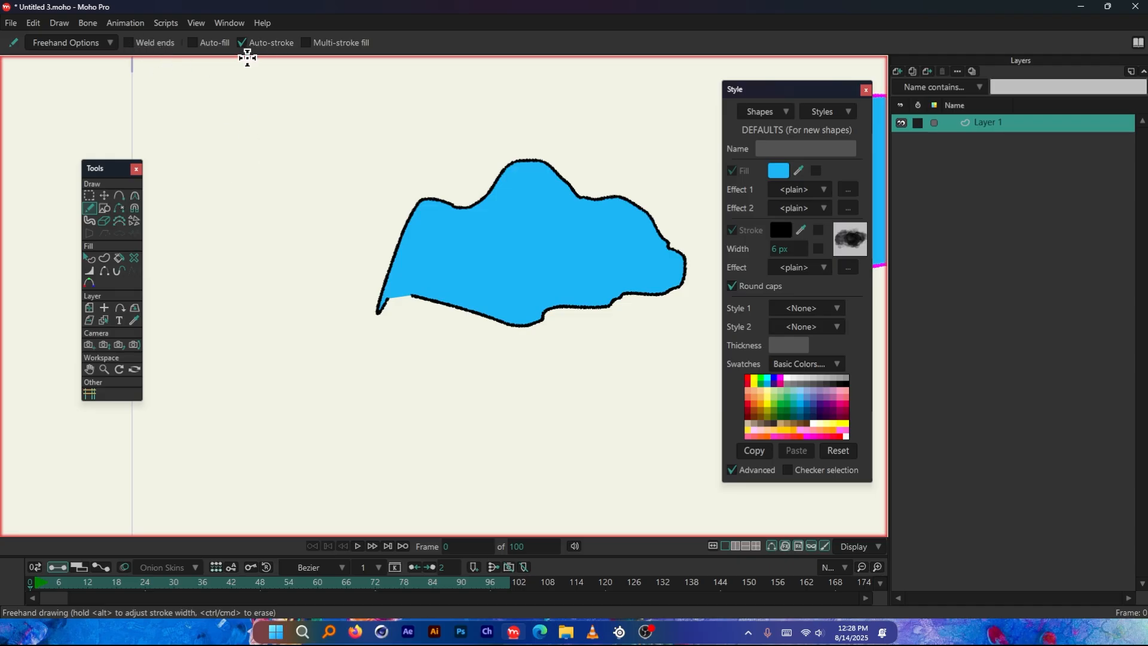
pyautogui.scroll(-2, 232, 120)
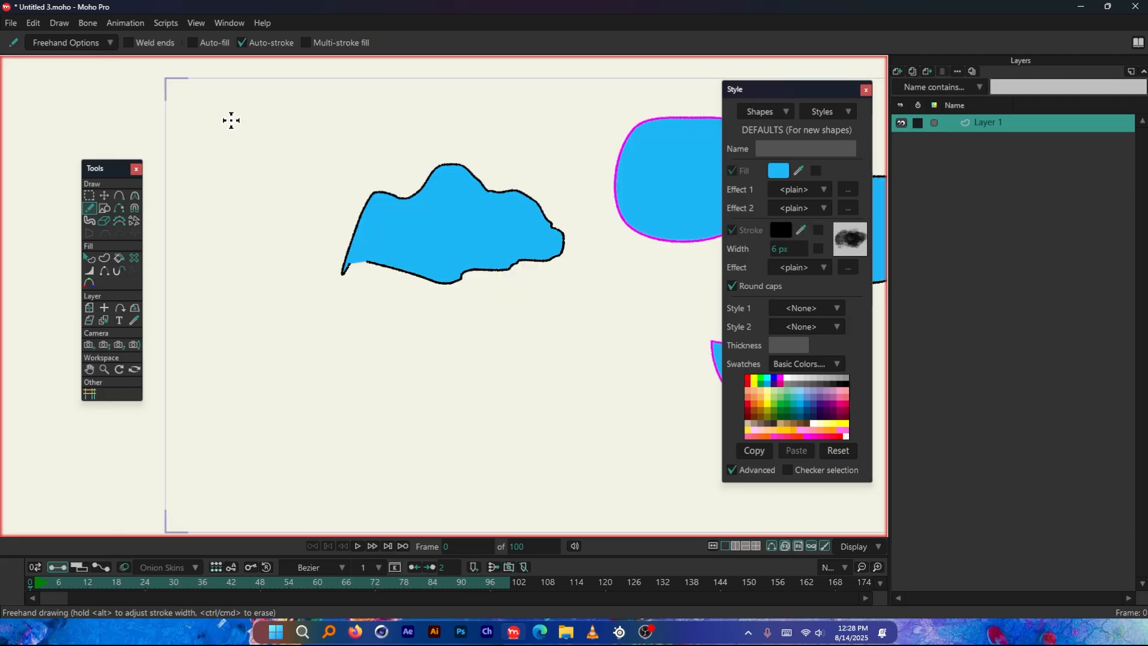
pyautogui.click(226, 139)
pyautogui.scroll(2, 390, 113)
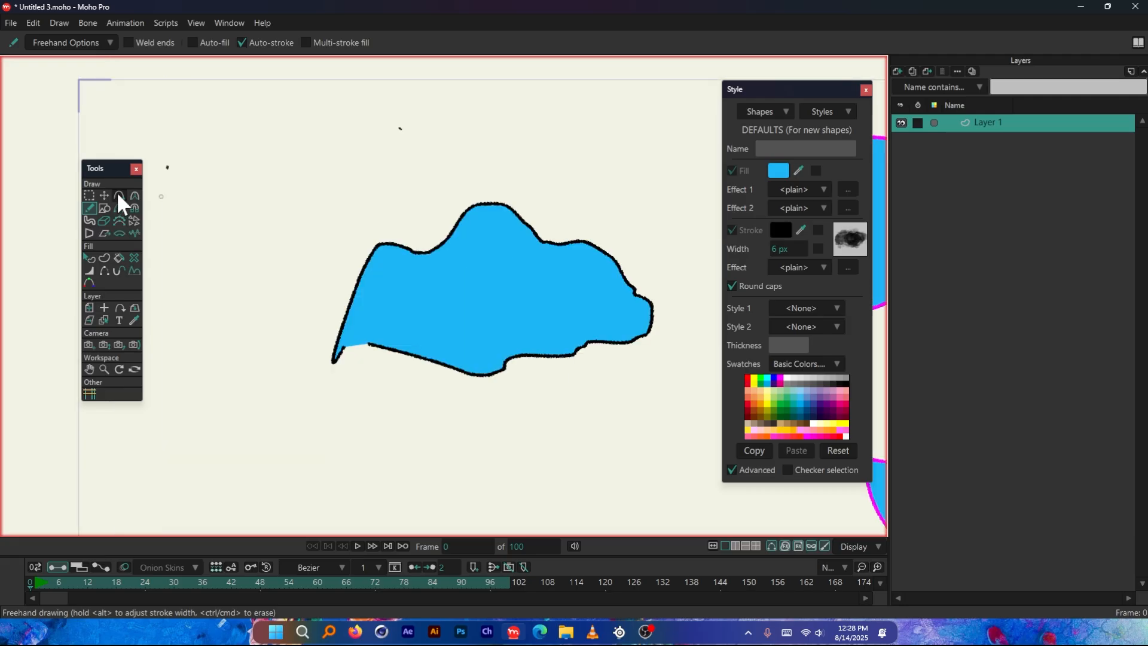
pyautogui.hotkey('ctrl', 'z')
# Draw two Freehand strokes end to end above the cloud with Weld ends and Auto-fill off
pyautogui.moveTo(260, 166); pyautogui.dragTo(426, 144)
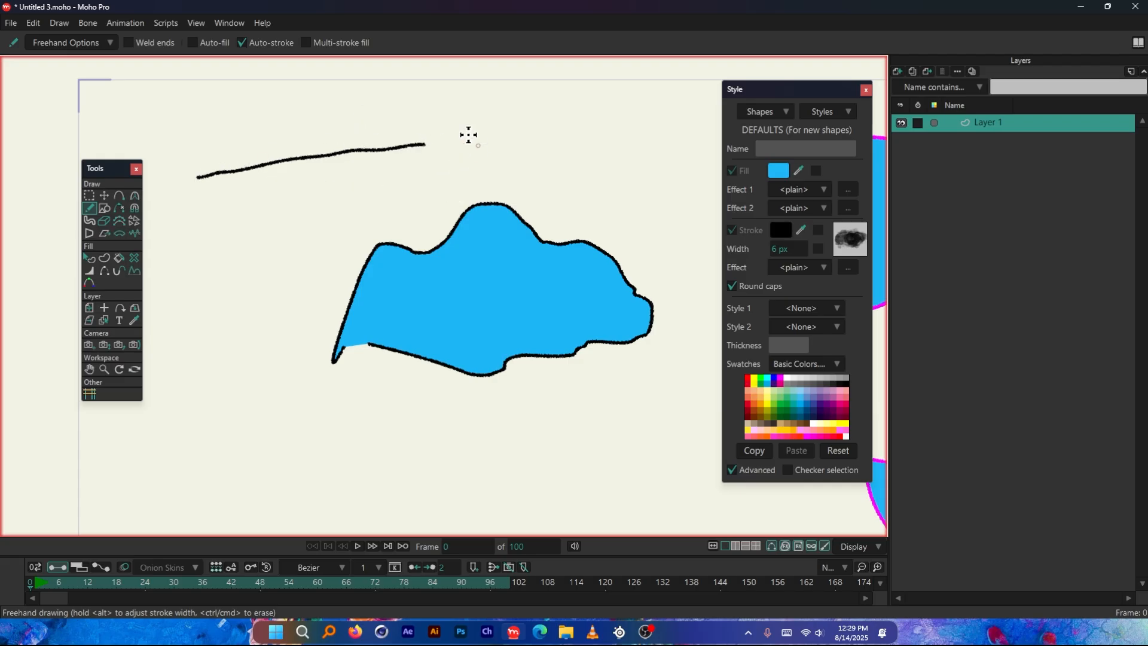
pyautogui.scroll(1, 537, 138)
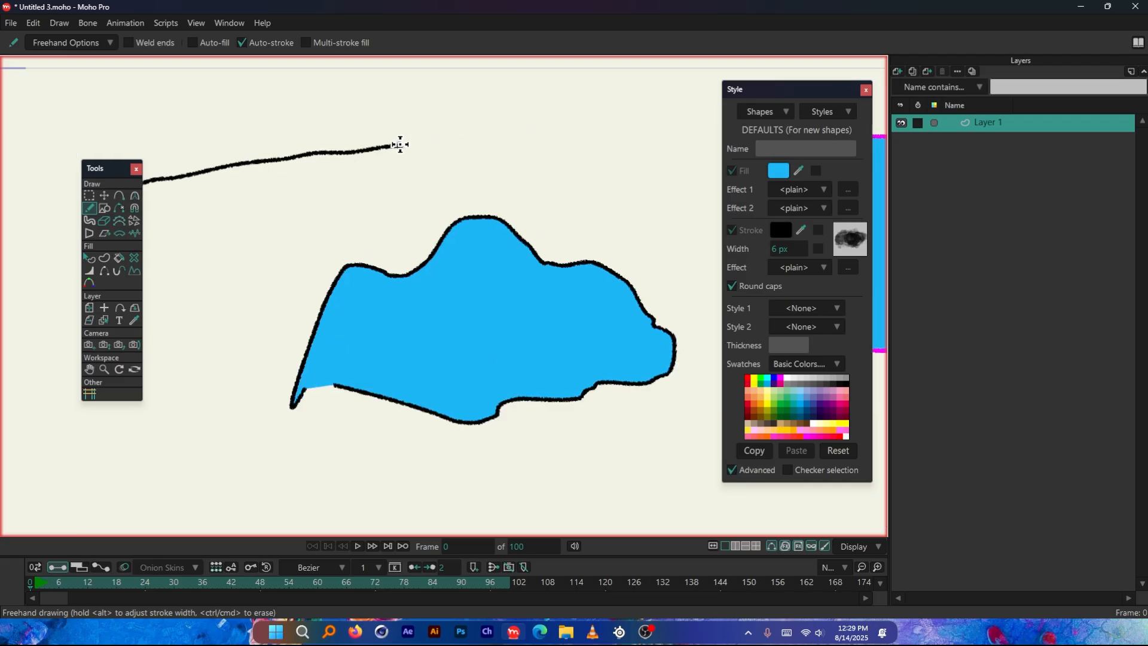
pyautogui.moveTo(401, 144); pyautogui.dragTo(576, 144)
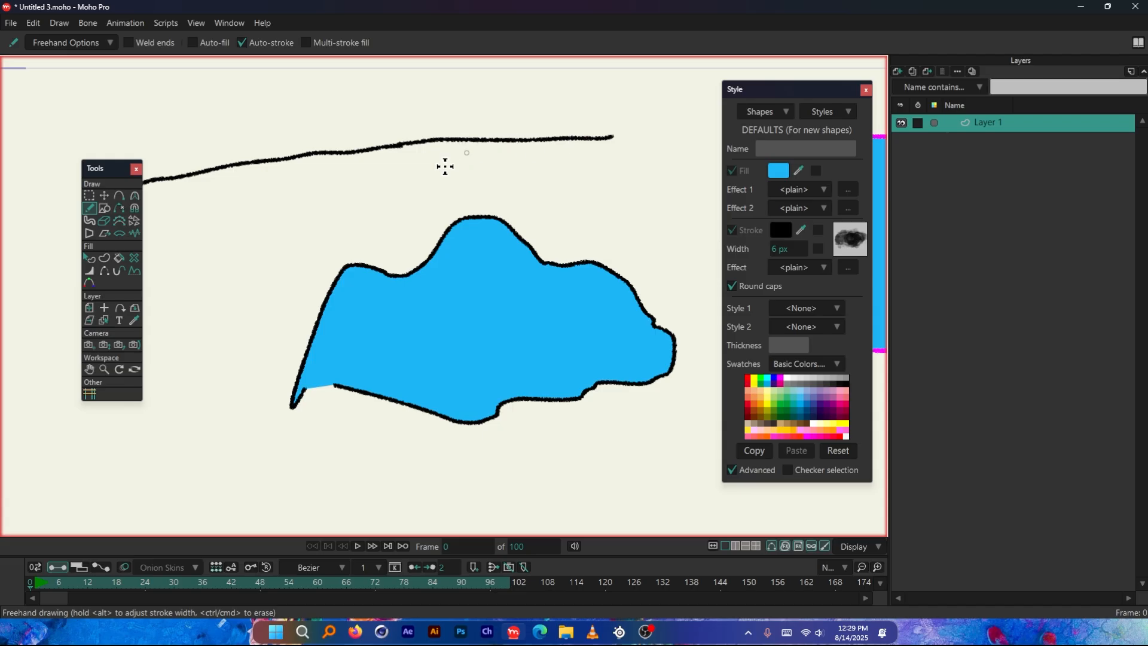
# Move the second stroke above the cloud away from the first and nudge the first with Transform Points
pyautogui.click(104, 194)
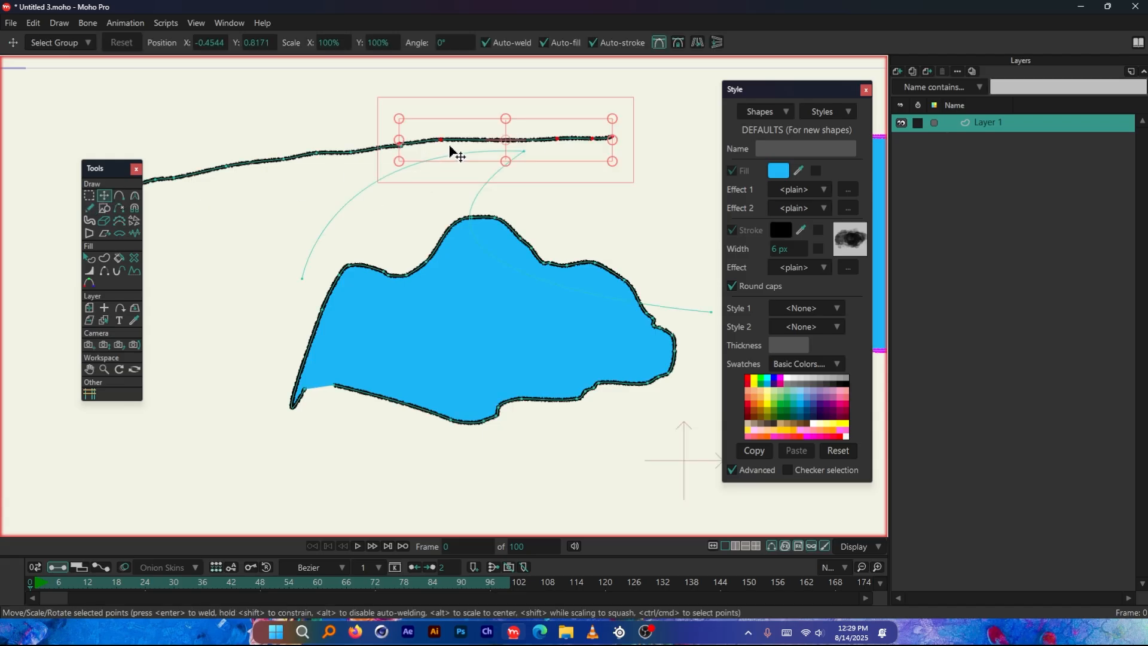
pyautogui.moveTo(451, 148); pyautogui.dragTo(478, 178)
pyautogui.click(370, 149)
pyautogui.moveTo(364, 170)
pyautogui.mouseDown()
pyautogui.moveTo(352, 210)
pyautogui.moveTo(372, 161)
pyautogui.mouseUp()
# Draw a long Freehand line below the cloud with Weld ends on and move it as one piece with Transform Points
pyautogui.click(89, 208)
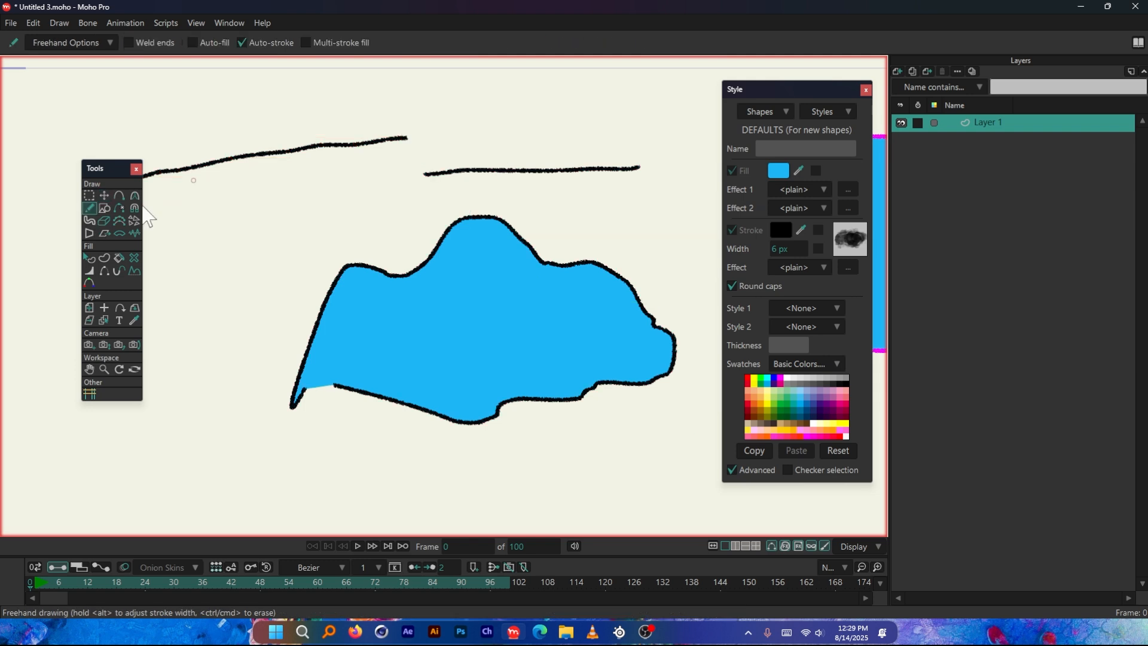
pyautogui.scroll(-2, 272, 146)
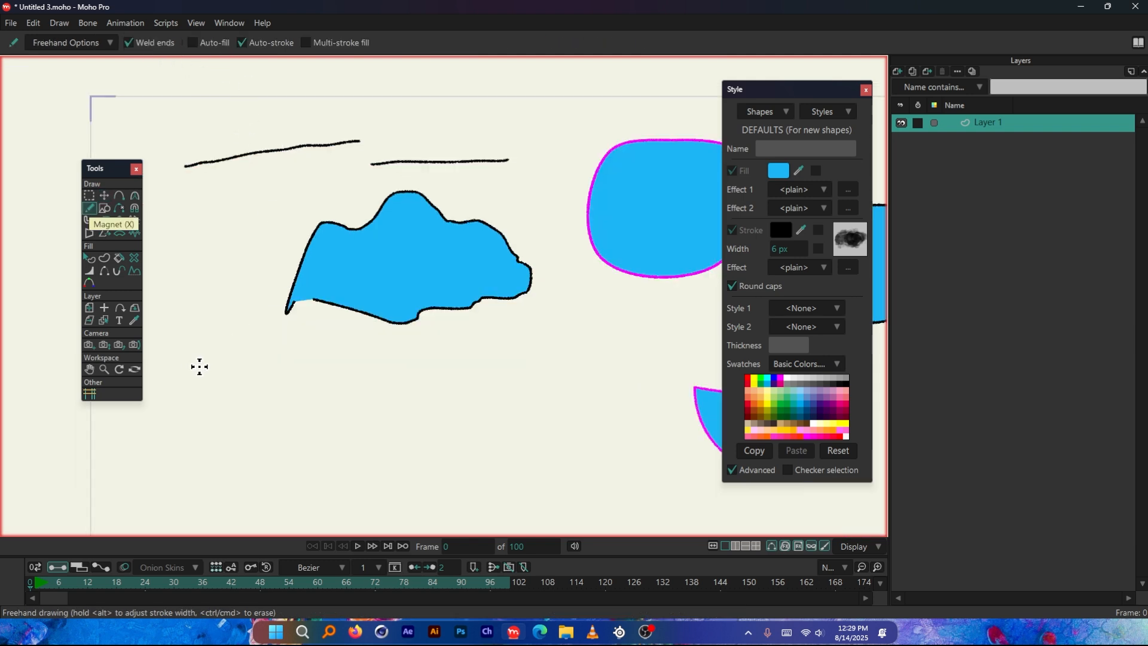
pyautogui.scroll(2, 295, 416)
pyautogui.moveTo(200, 366)
pyautogui.mouseDown()
pyautogui.moveTo(315, 372)
pyautogui.moveTo(468, 358)
pyautogui.mouseUp()
pyautogui.click(104, 196)
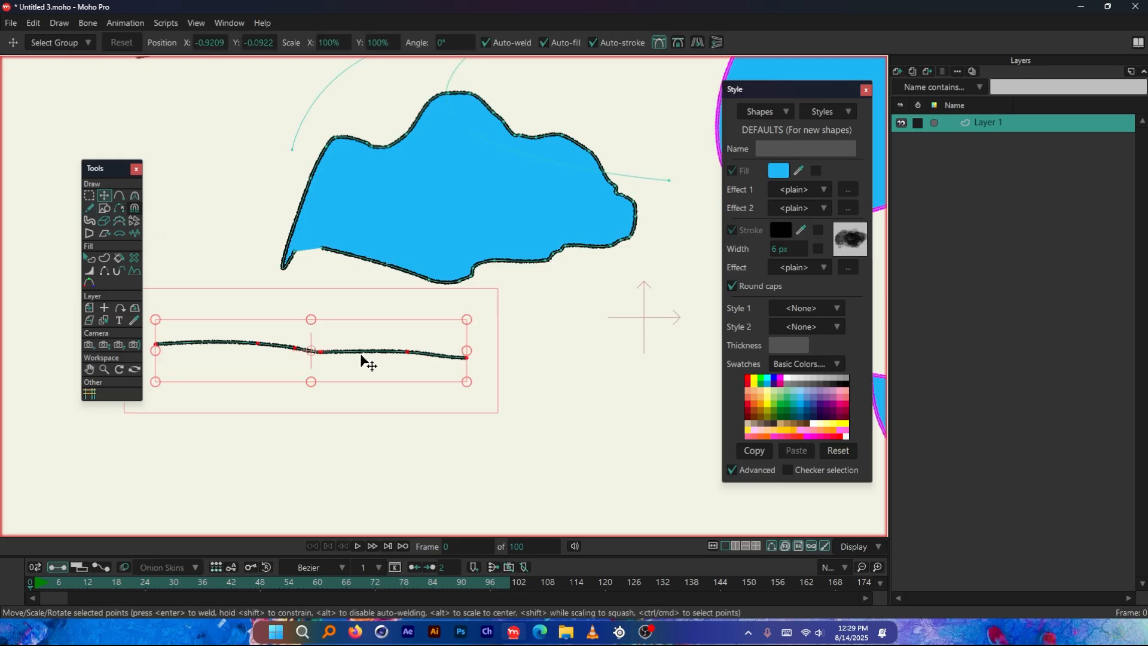
pyautogui.moveTo(364, 362)
pyautogui.mouseDown()
pyautogui.moveTo(464, 370)
pyautogui.moveTo(454, 415)
pyautogui.moveTo(439, 413)
pyautogui.moveTo(448, 397)
pyautogui.mouseUp()
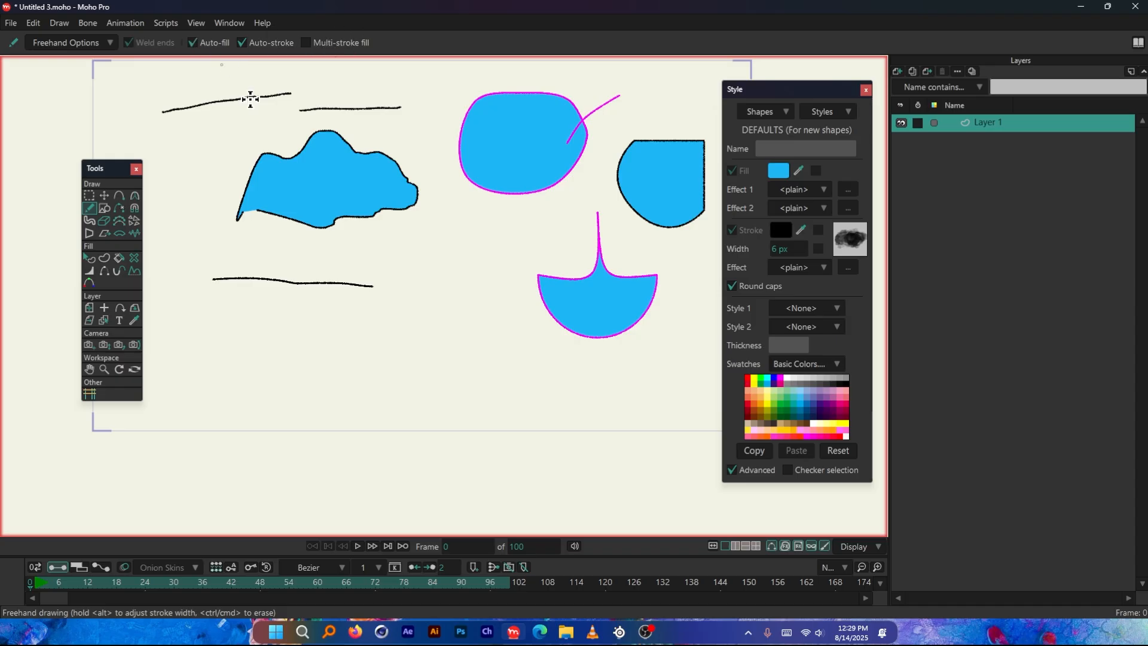
# Draw a cloud's bumpy upper and lower outlines as two Freehand strokes below the long line, with Auto-fill on and Multi-stroke fill off
pyautogui.scroll(-1, 270, 216)
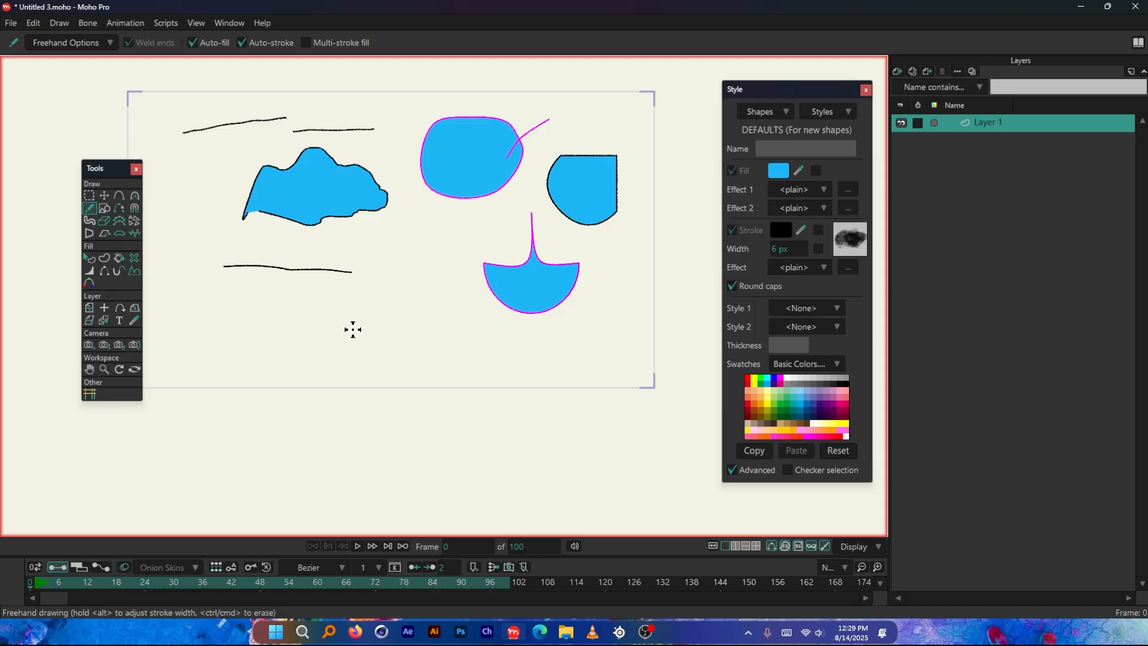
pyautogui.scroll(1, 313, 329)
pyautogui.scroll(1, 556, 200)
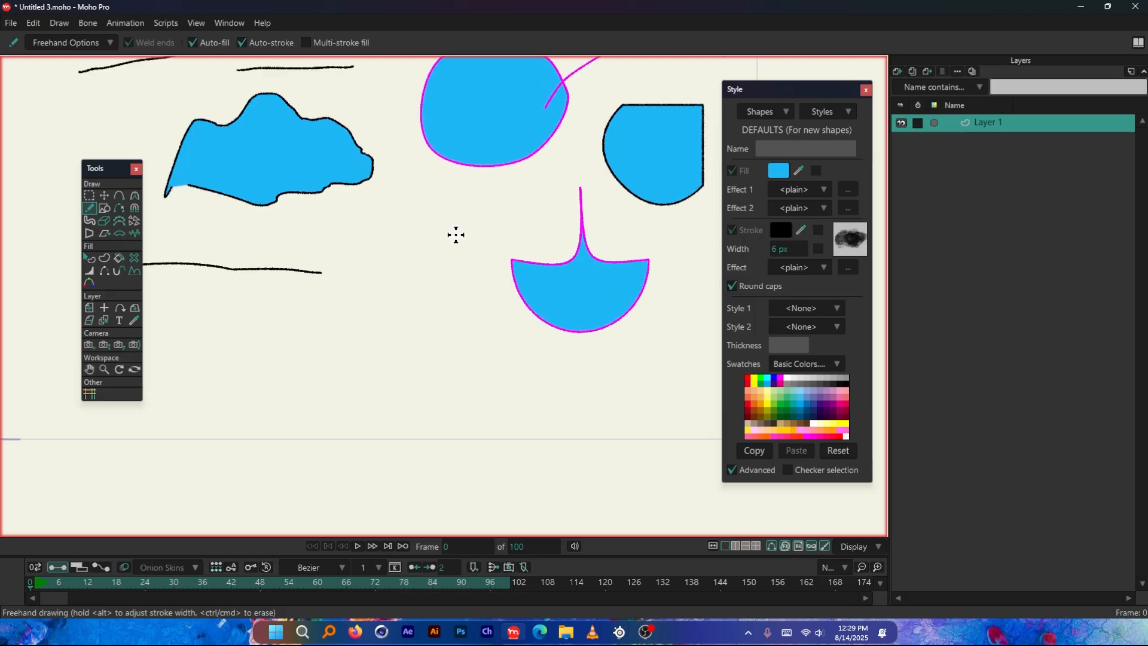
pyautogui.scroll(1, 455, 235)
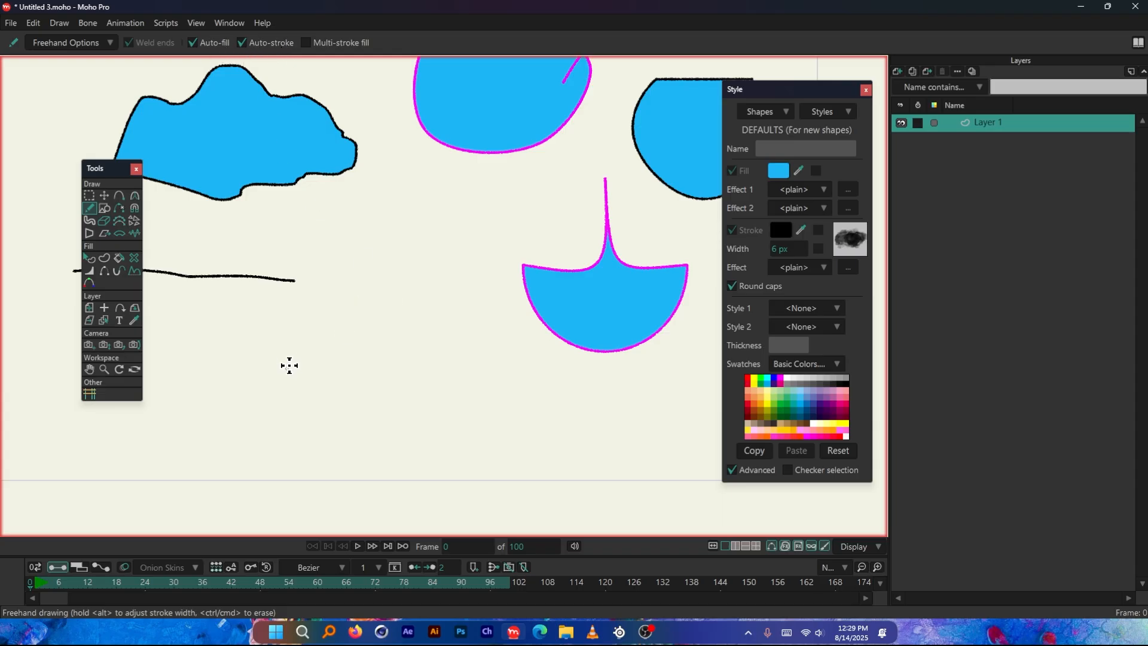
pyautogui.moveTo(289, 366)
pyautogui.mouseDown()
pyautogui.moveTo(322, 310)
pyautogui.moveTo(350, 320)
pyautogui.moveTo(372, 309)
pyautogui.moveTo(398, 343)
pyautogui.moveTo(473, 375)
pyautogui.mouseUp()
pyautogui.scroll(2, 318, 366)
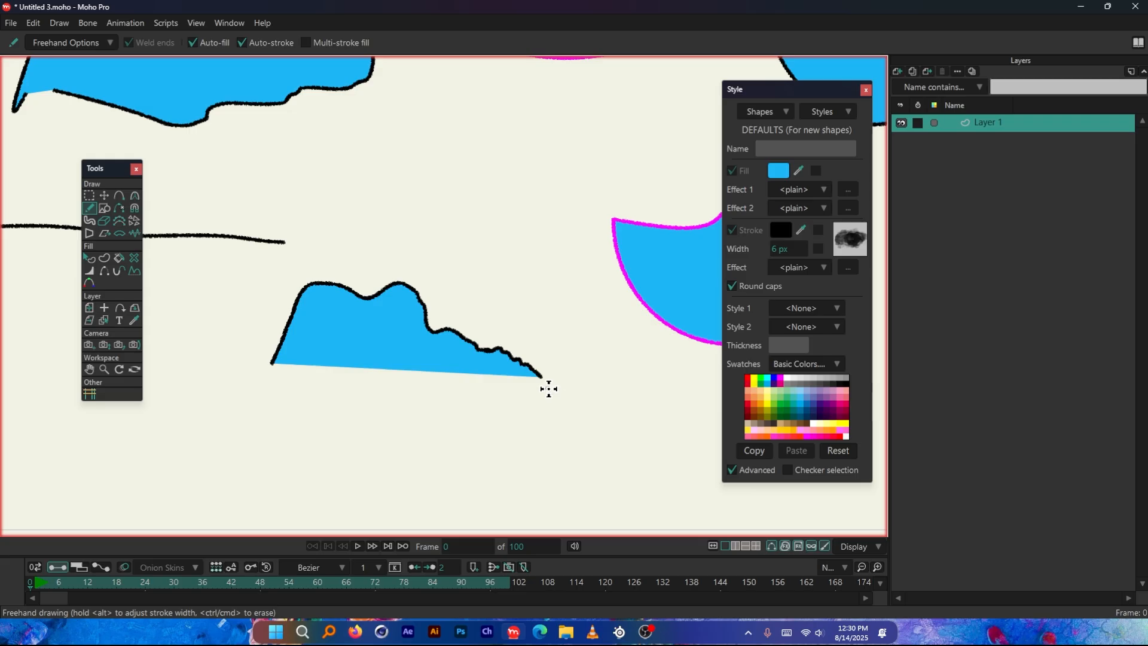
pyautogui.moveTo(547, 387)
pyautogui.mouseDown()
pyautogui.moveTo(558, 457)
pyautogui.moveTo(511, 483)
pyautogui.moveTo(465, 490)
pyautogui.moveTo(336, 445)
pyautogui.mouseUp()
# Move the lower filled half down away from the upper half with Transform Points, undoing the extra moves
pyautogui.click(104, 196)
pyautogui.moveTo(417, 331); pyautogui.dragTo(410, 287)
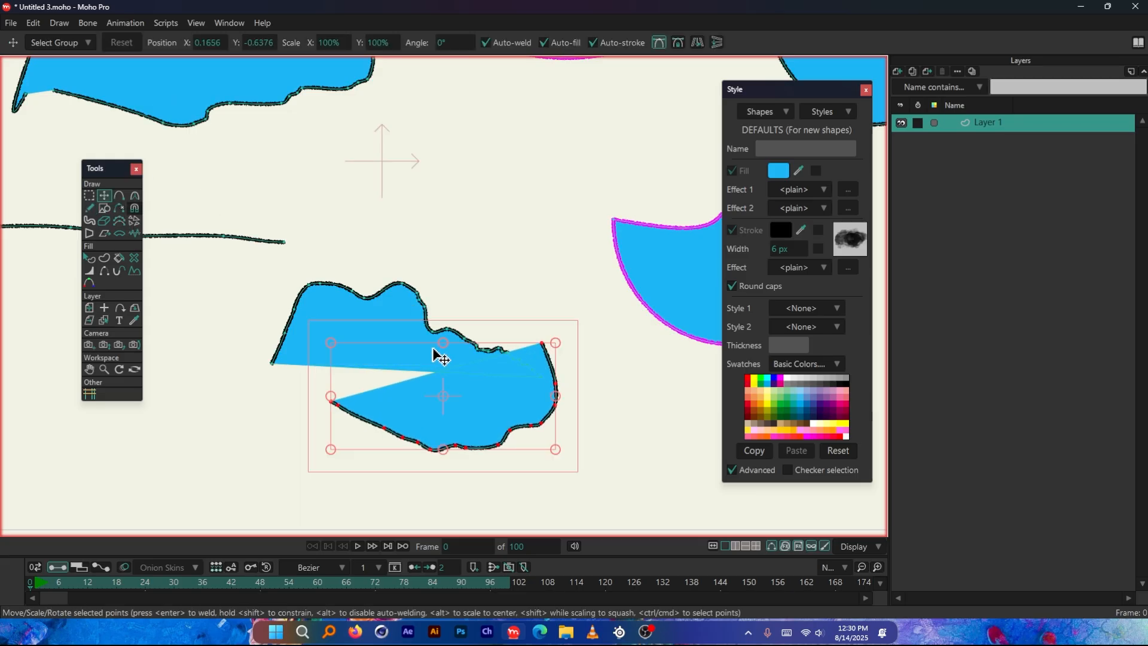
pyautogui.moveTo(433, 348); pyautogui.dragTo(473, 441)
pyautogui.moveTo(375, 338); pyautogui.dragTo(409, 352)
pyautogui.moveTo(411, 363); pyautogui.dragTo(396, 330)
pyautogui.scroll(-2, 396, 330)
pyautogui.scroll(2, 442, 376)
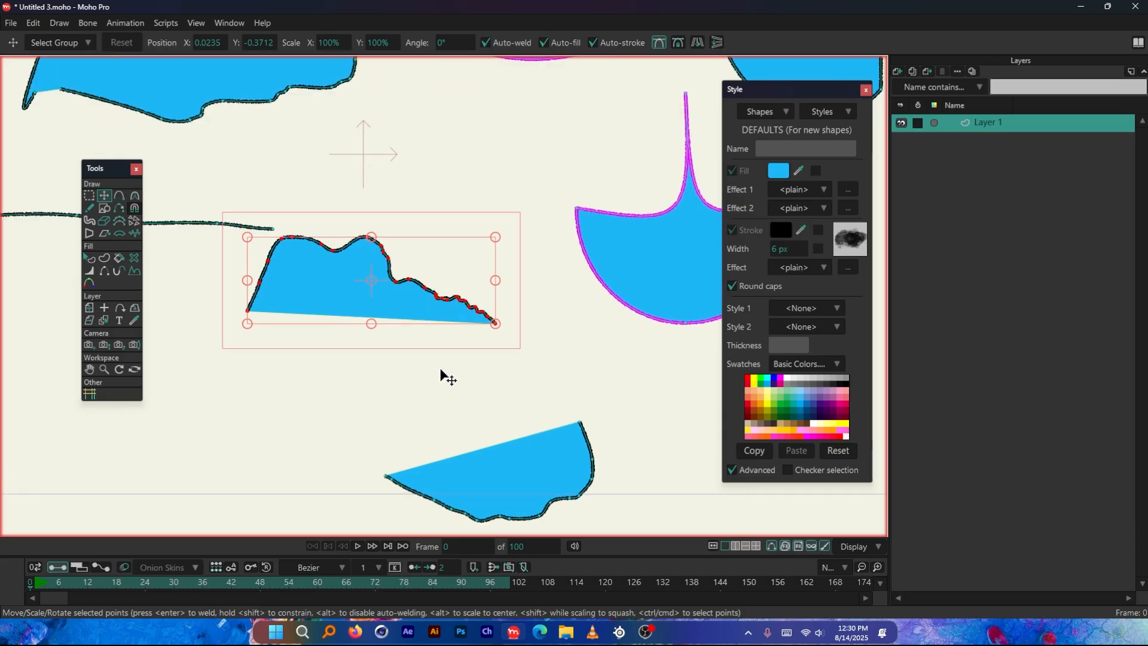
pyautogui.hotkey('ctrl', 'z')
pyautogui.hotkey('ctrl', 'z')
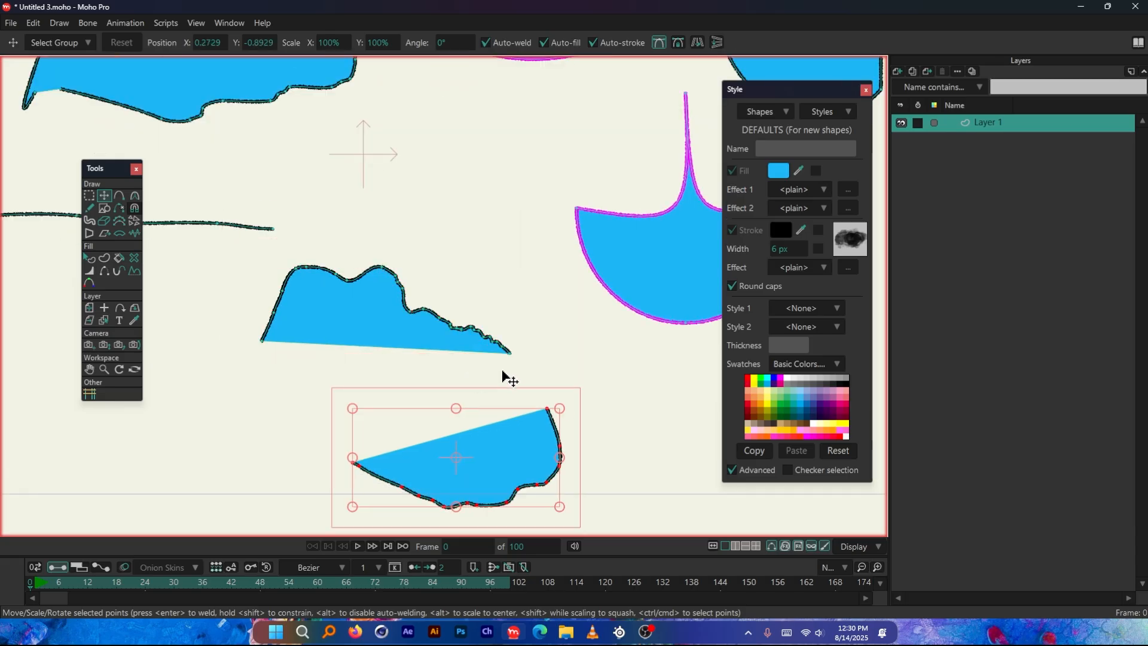
# Return to the Freehand tool and enable Multi-stroke fill
pyautogui.click(89, 208)
pyautogui.click(308, 42)
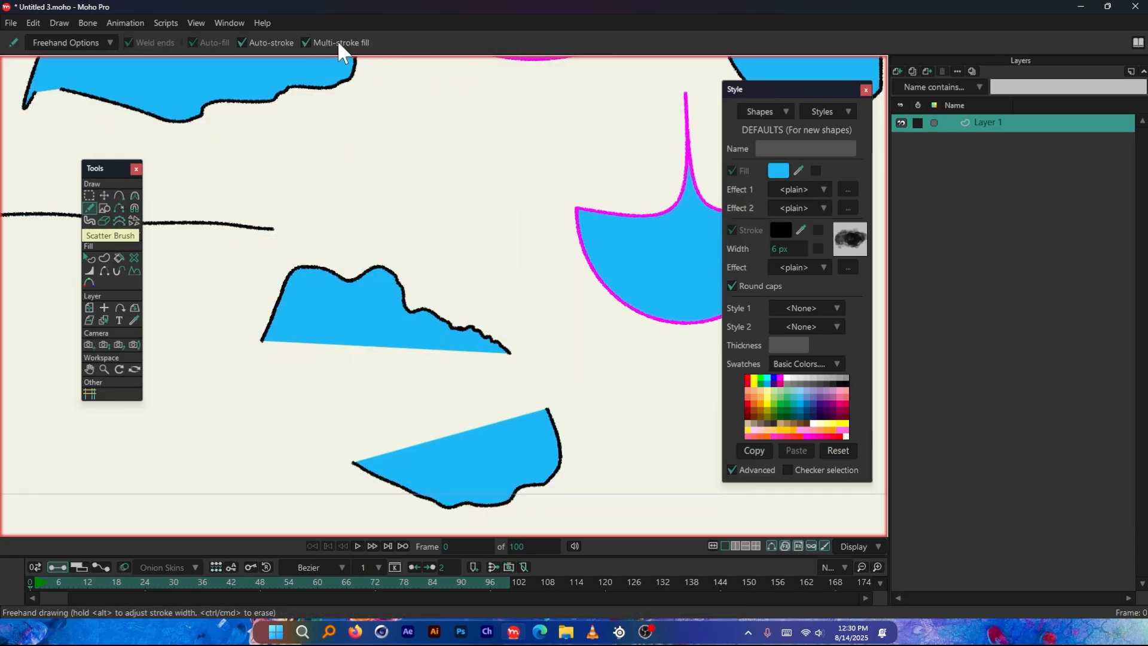
pyautogui.scroll(-3, 232, 233)
pyautogui.scroll(1, 231, 234)
pyautogui.scroll(3, 330, 349)
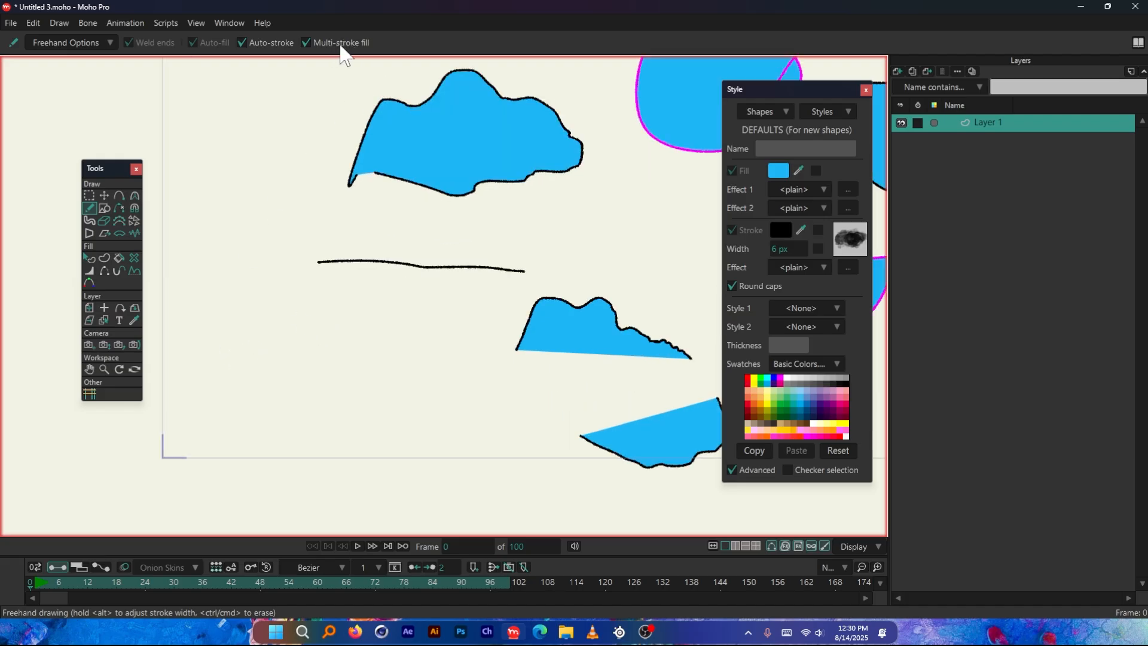
# Draw a blue-filled cloud-like shape below the long line from several separate Freehand outline strokes
pyautogui.moveTo(221, 343)
pyautogui.mouseDown()
pyautogui.moveTo(230, 315)
pyautogui.moveTo(295, 311)
pyautogui.moveTo(372, 325)
pyautogui.moveTo(411, 363)
pyautogui.mouseUp()
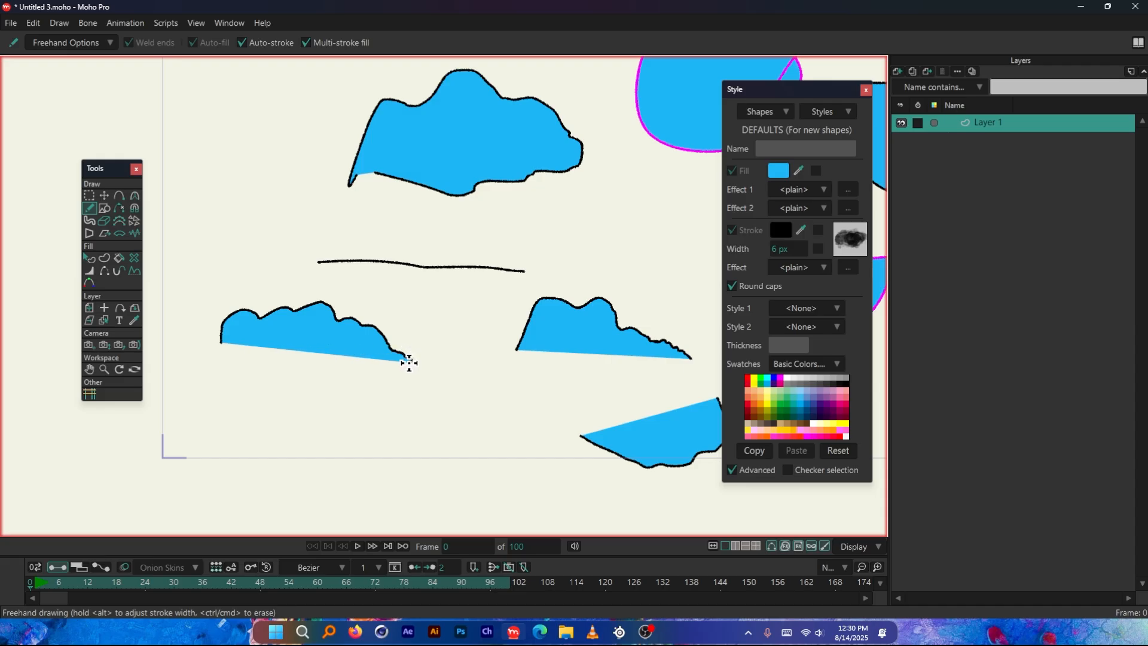
pyautogui.moveTo(410, 362)
pyautogui.mouseDown()
pyautogui.moveTo(456, 420)
pyautogui.moveTo(475, 409)
pyautogui.moveTo(430, 425)
pyautogui.moveTo(422, 380)
pyautogui.moveTo(425, 431)
pyautogui.moveTo(369, 451)
pyautogui.moveTo(236, 415)
pyautogui.moveTo(444, 433)
pyautogui.moveTo(439, 398)
pyautogui.moveTo(441, 430)
pyautogui.moveTo(421, 447)
pyautogui.moveTo(312, 449)
pyautogui.moveTo(253, 424)
pyautogui.mouseUp()
pyautogui.hotkey('ctrl', 'z')
pyautogui.moveTo(408, 366)
pyautogui.mouseDown()
pyautogui.moveTo(451, 406)
pyautogui.moveTo(447, 427)
pyautogui.moveTo(413, 436)
pyautogui.moveTo(231, 410)
pyautogui.moveTo(207, 430)
pyautogui.moveTo(192, 401)
pyautogui.moveTo(264, 374)
pyautogui.mouseUp()
pyautogui.moveTo(265, 375)
pyautogui.mouseDown()
pyautogui.moveTo(400, 389)
pyautogui.moveTo(338, 355)
pyautogui.moveTo(222, 344)
pyautogui.mouseUp()
pyautogui.scroll(5, 294, 351)
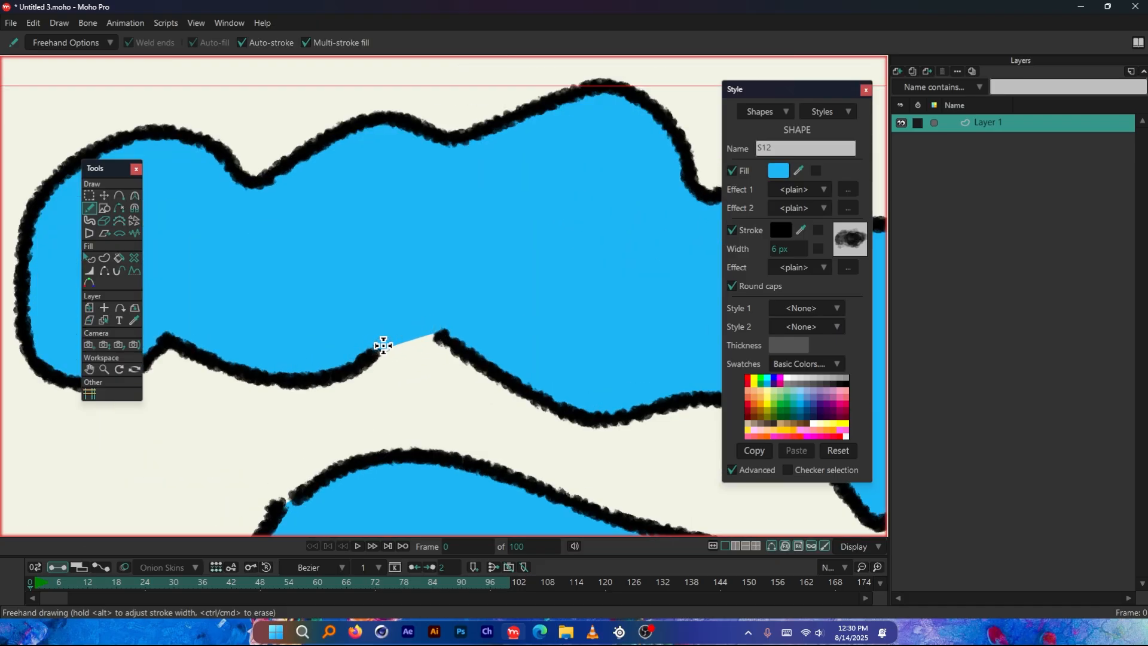
pyautogui.scroll(-3, 397, 339)
pyautogui.scroll(3, 389, 348)
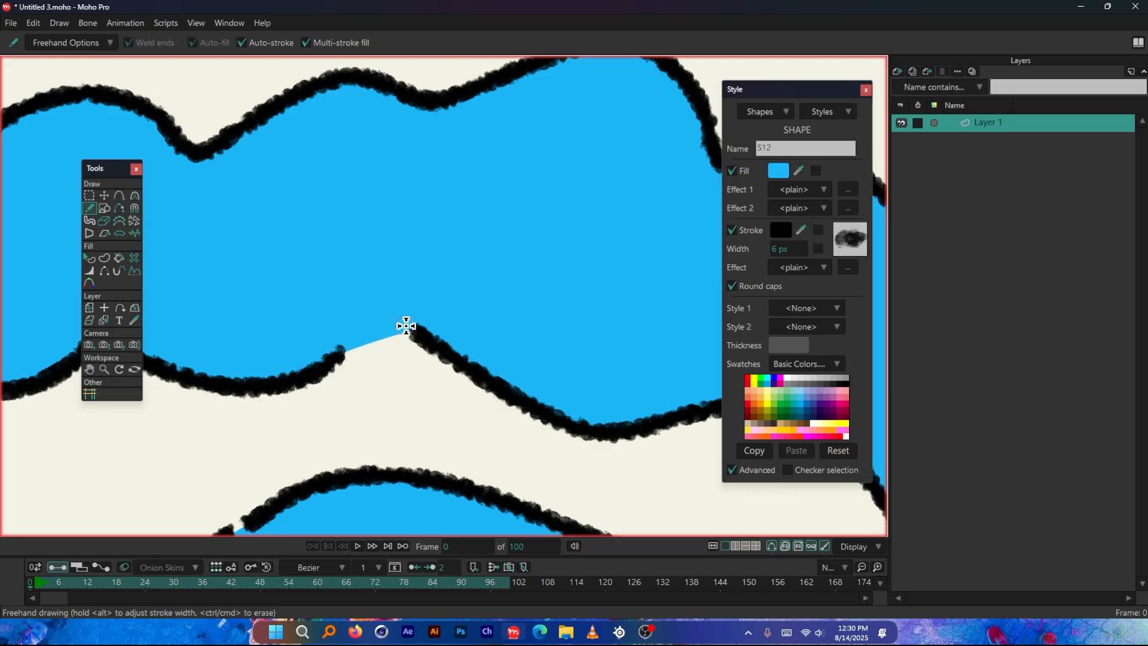
# Draw a tall capsule shape beside the first cloud from an upper arch and a separate lower arch using Multi-stroke fill
pyautogui.scroll(-5, 349, 346)
pyautogui.scroll(2, 326, 251)
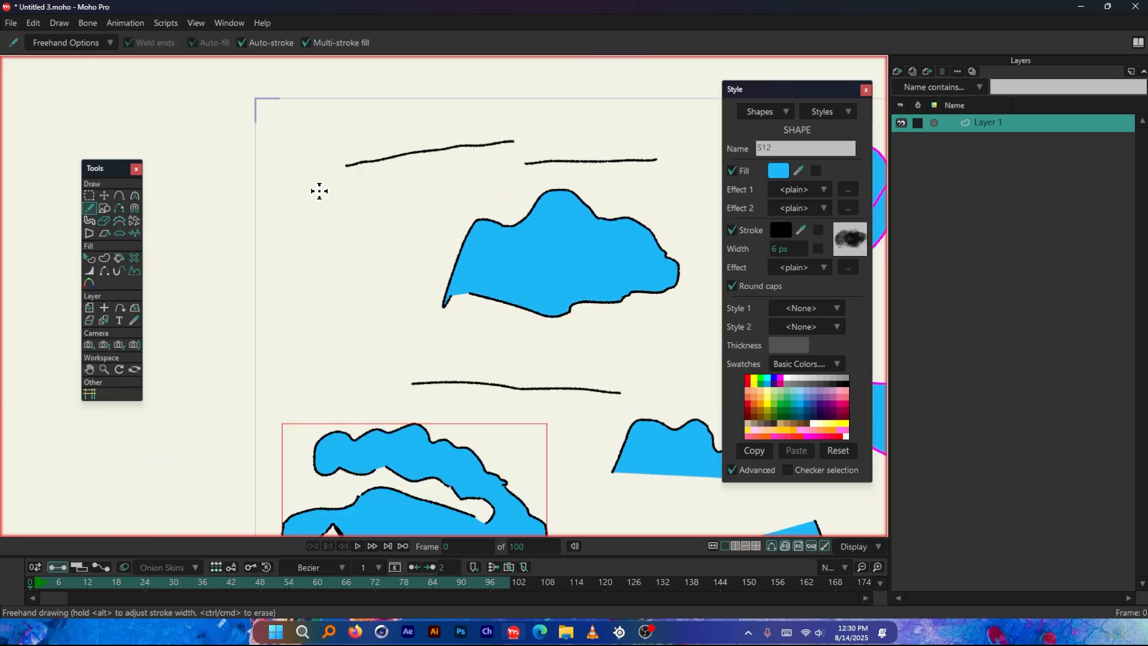
pyautogui.moveTo(295, 273)
pyautogui.mouseDown()
pyautogui.moveTo(302, 213)
pyautogui.moveTo(335, 210)
pyautogui.moveTo(370, 224)
pyautogui.moveTo(392, 272)
pyautogui.mouseUp()
pyautogui.hotkey('ctrl', 'z')
pyautogui.moveTo(304, 277)
pyautogui.mouseDown()
pyautogui.moveTo(305, 214)
pyautogui.moveTo(327, 195)
pyautogui.moveTo(365, 227)
pyautogui.moveTo(371, 280)
pyautogui.mouseUp()
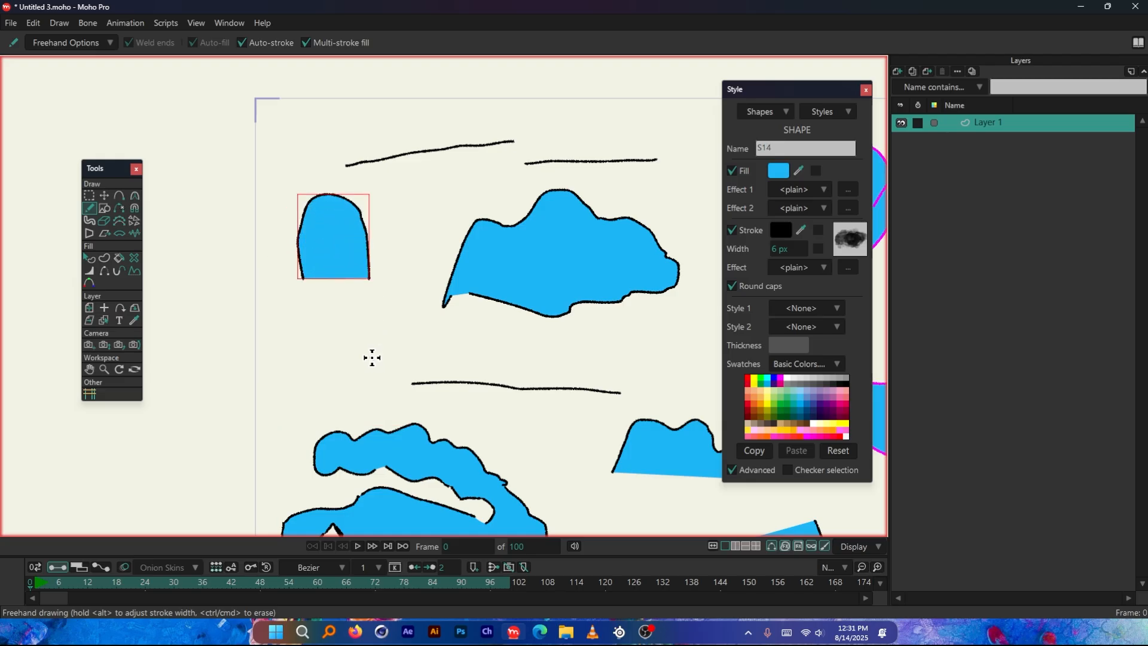
pyautogui.moveTo(372, 357)
pyautogui.mouseDown()
pyautogui.moveTo(364, 406)
pyautogui.moveTo(343, 410)
pyautogui.moveTo(321, 400)
pyautogui.moveTo(310, 353)
pyautogui.mouseUp()
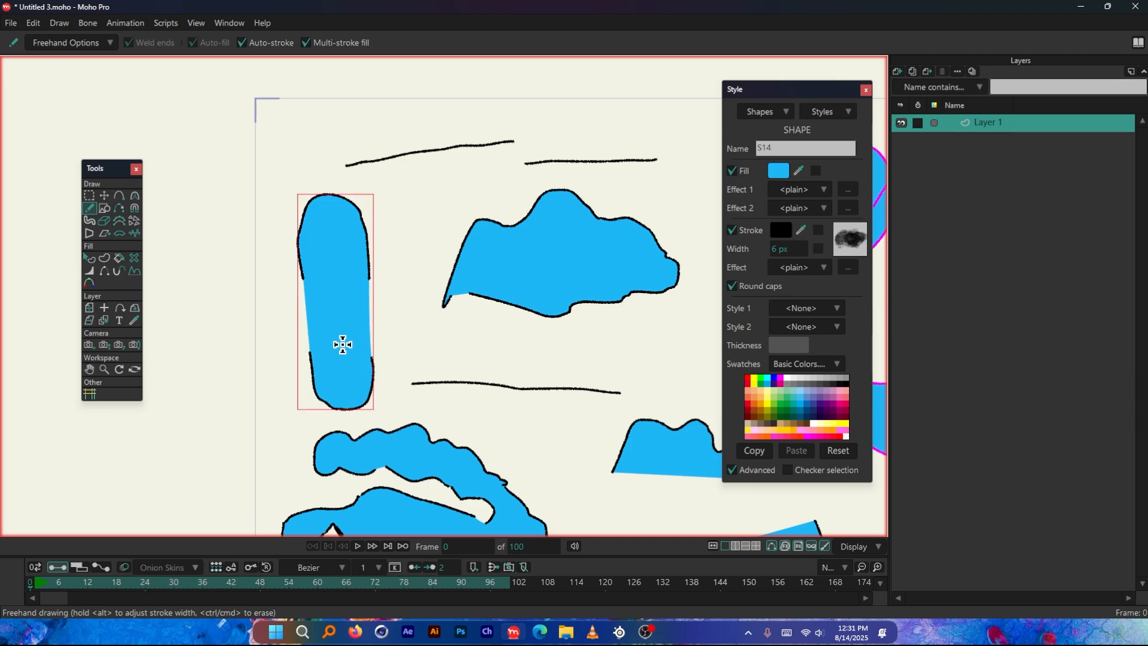
# Pull the two facing stroke ends on the capsule's right side outward with Transform Points
pyautogui.scroll(5, 364, 307)
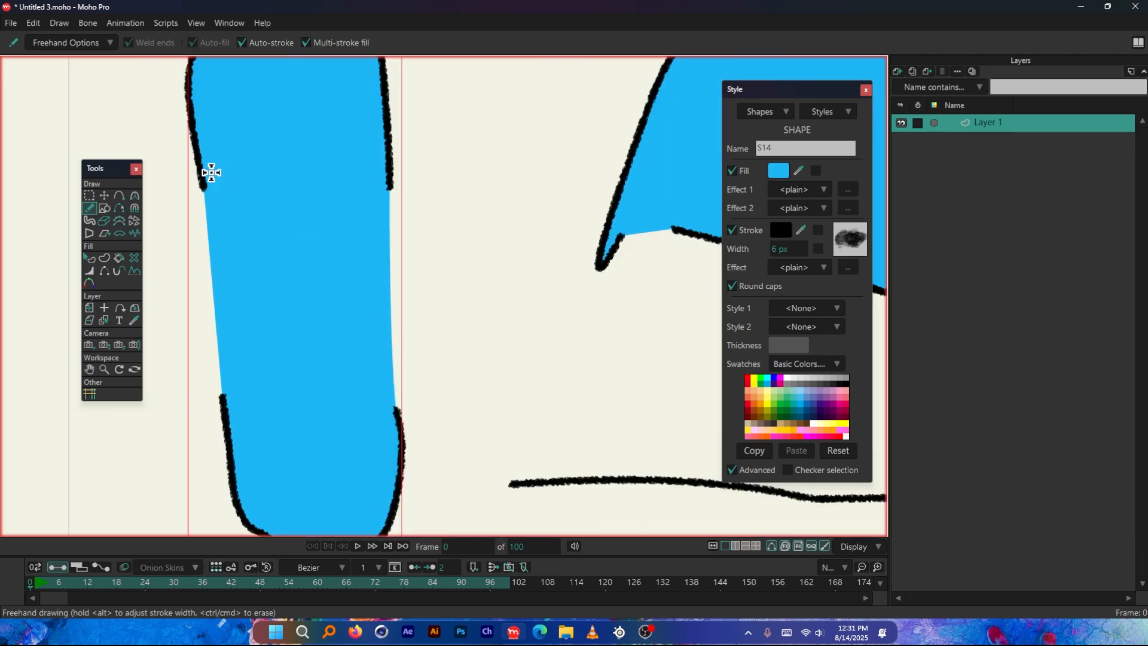
pyautogui.scroll(-2, 377, 251)
pyautogui.press('t')
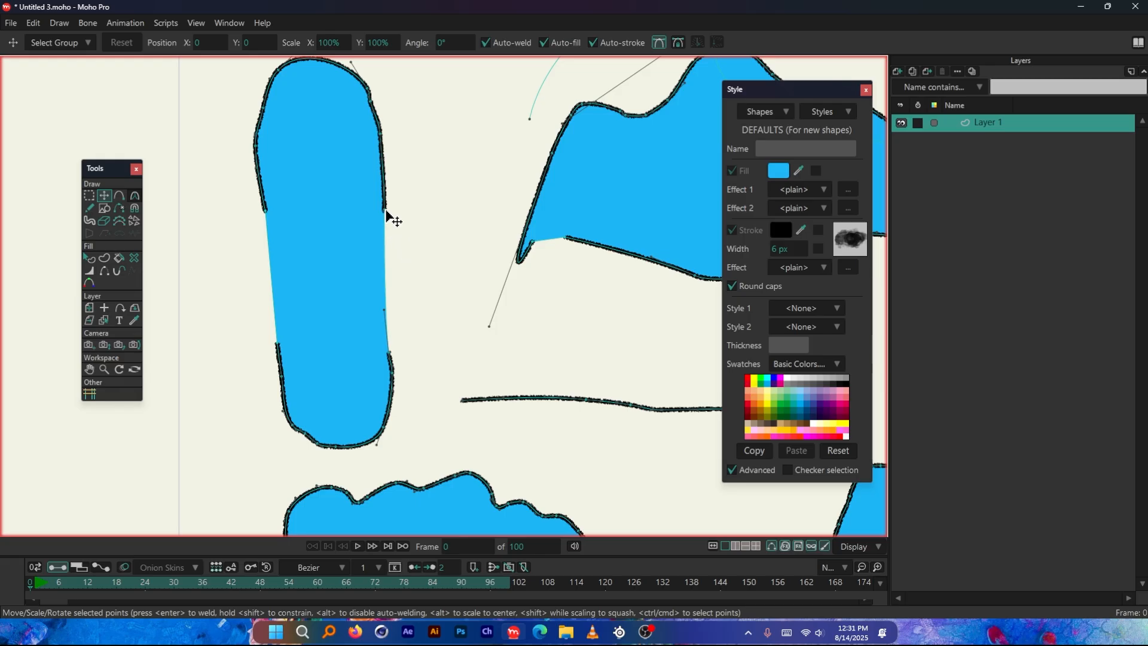
pyautogui.moveTo(386, 211)
pyautogui.mouseDown()
pyautogui.moveTo(435, 210)
pyautogui.moveTo(389, 212)
pyautogui.moveTo(391, 191)
pyautogui.moveTo(383, 214)
pyautogui.mouseUp()
pyautogui.scroll(5, 383, 214)
pyautogui.hotkey('ctrl', 'z')
pyautogui.scroll(3, 409, 186)
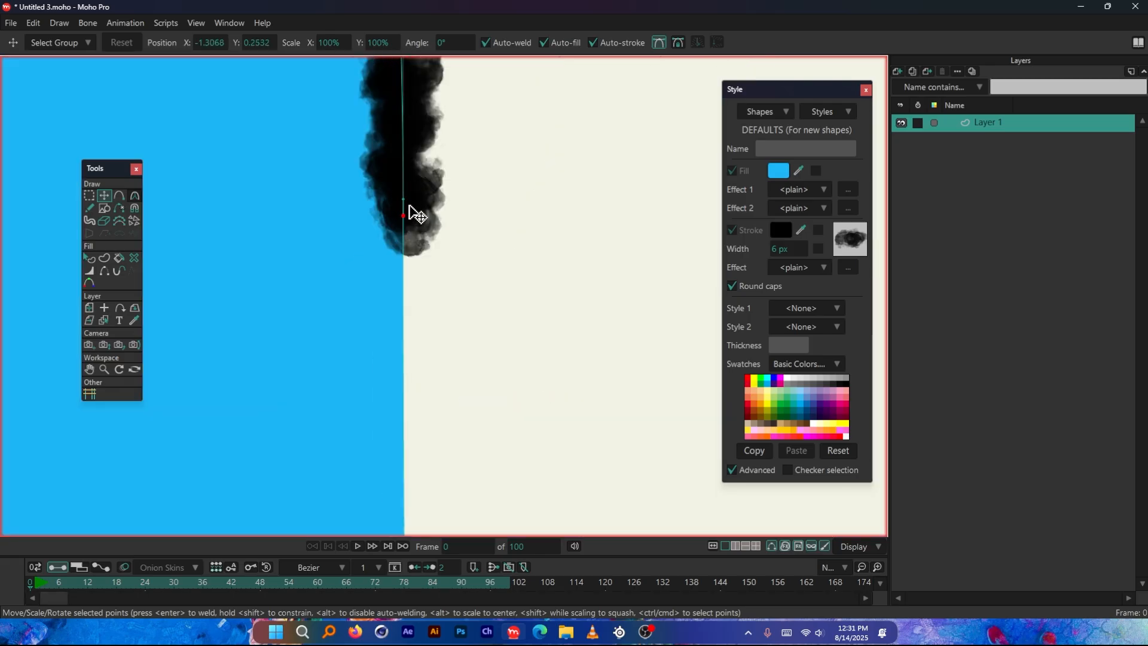
pyautogui.scroll(3, 409, 206)
pyautogui.moveTo(400, 222); pyautogui.dragTo(480, 267)
pyautogui.scroll(-6, 405, 231)
pyautogui.scroll(-4, 412, 213)
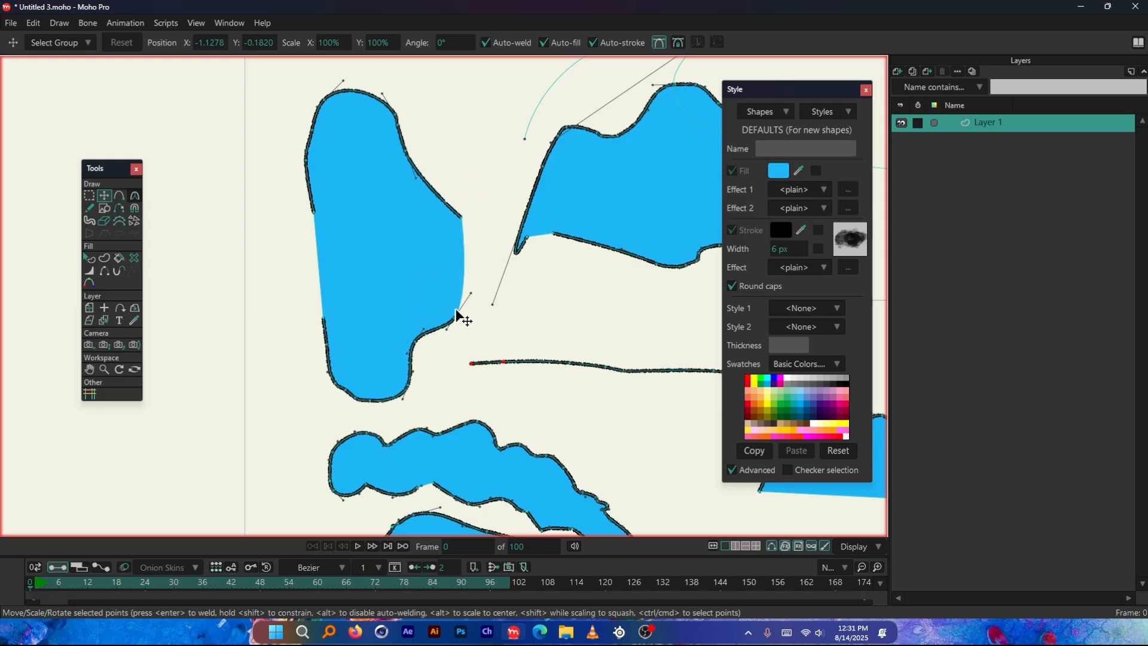
# Try deleting the capsule by selecting all its points, and undo the deletion
pyautogui.scroll(-5, 302, 300)
pyautogui.scroll(5, 359, 290)
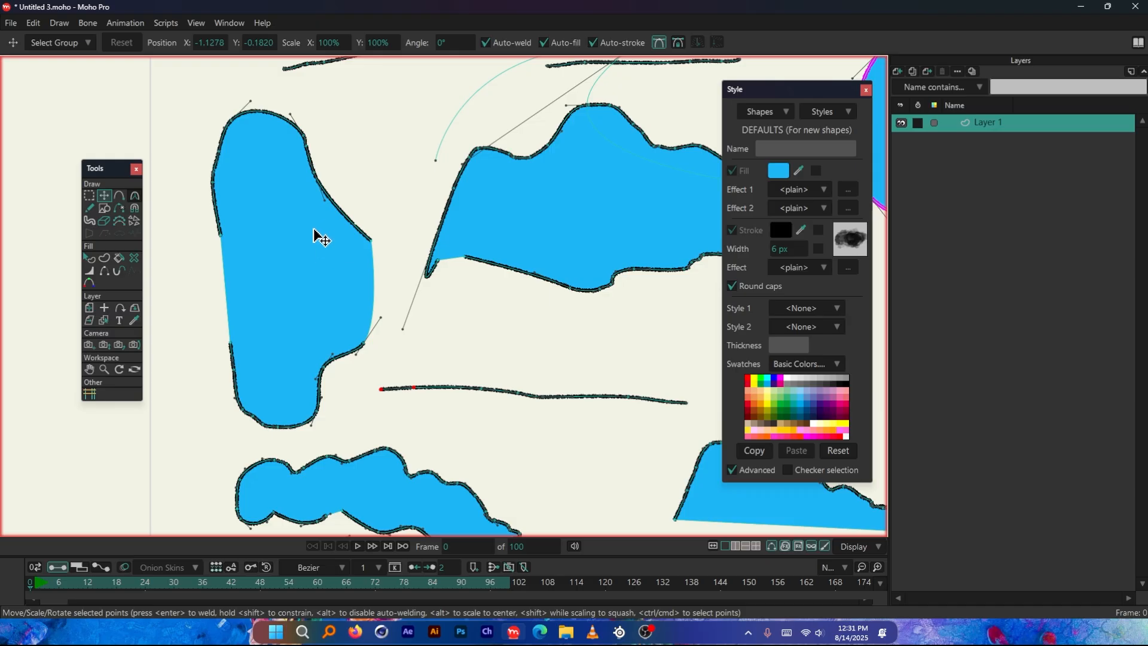
pyautogui.click(273, 220)
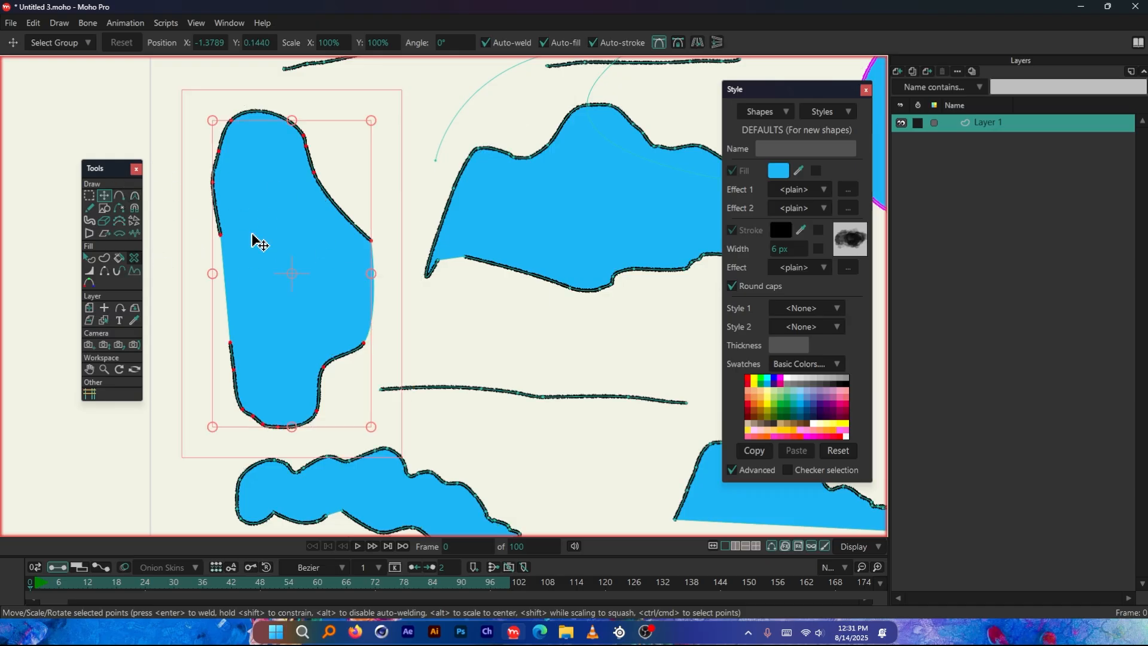
pyautogui.press('Delete')
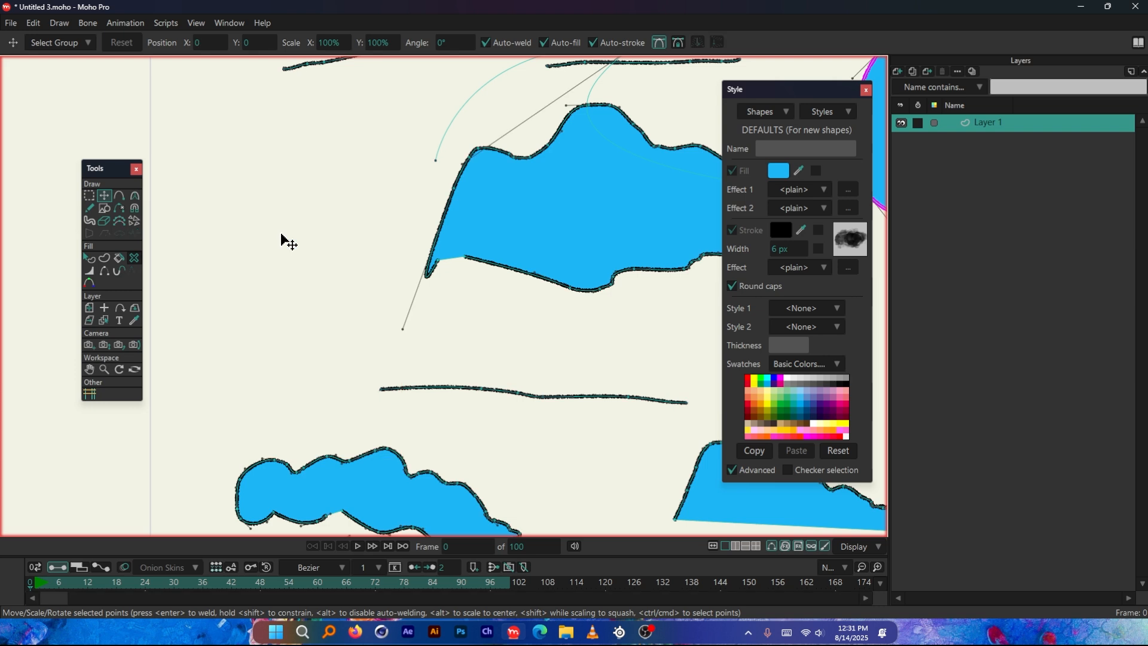
pyautogui.hotkey('ctrl', 'z')
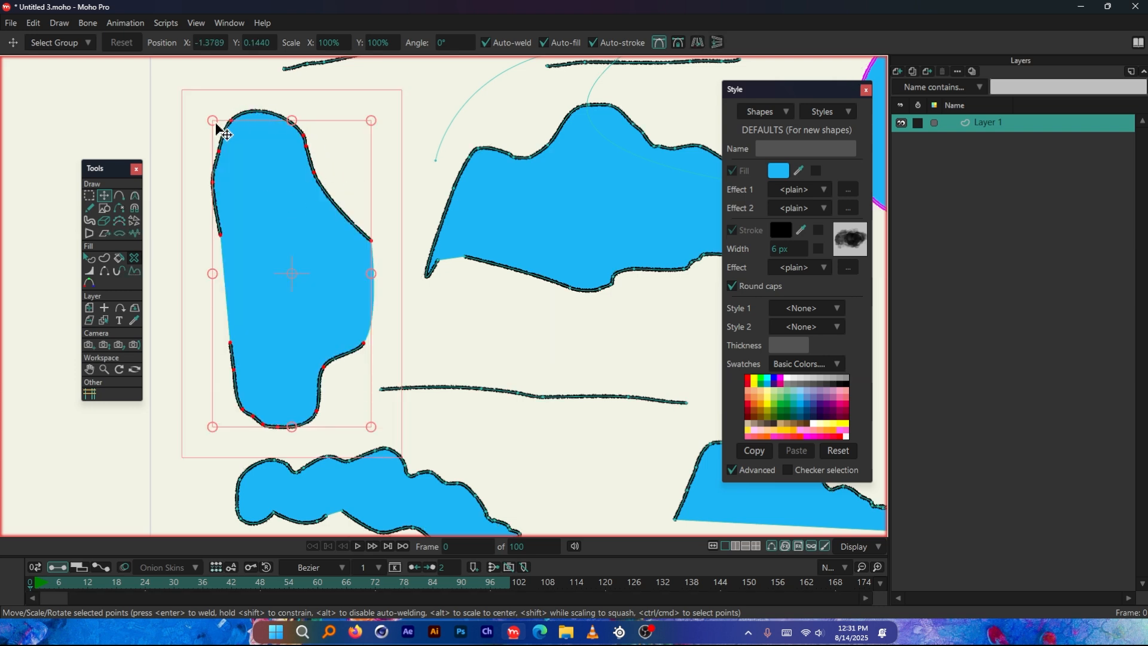
# Remove the reshaped capsule from the canvas with the Delete Shape tool
pyautogui.click(360, 182)
pyautogui.click(322, 219)
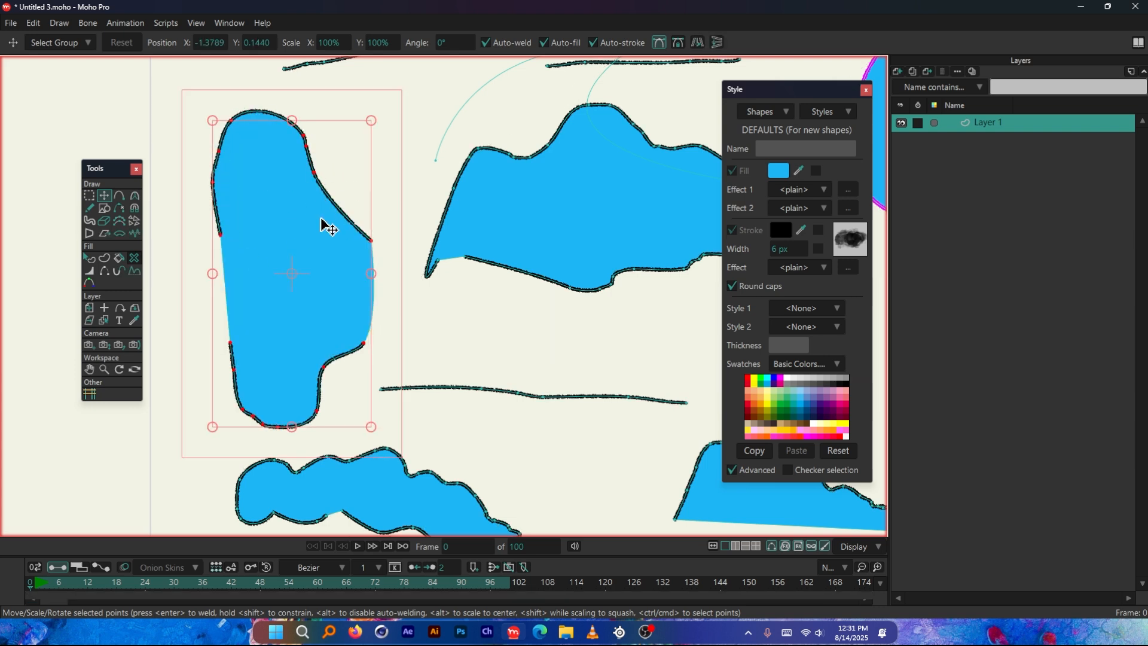
pyautogui.click(214, 185)
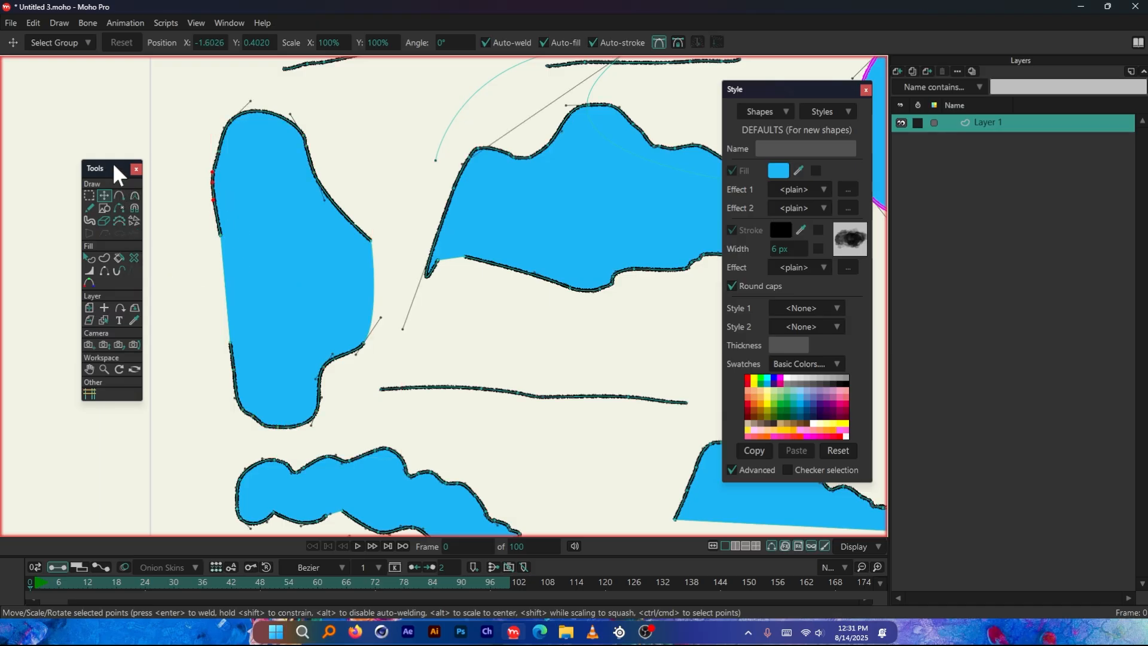
pyautogui.click(134, 258)
pyautogui.click(320, 256)
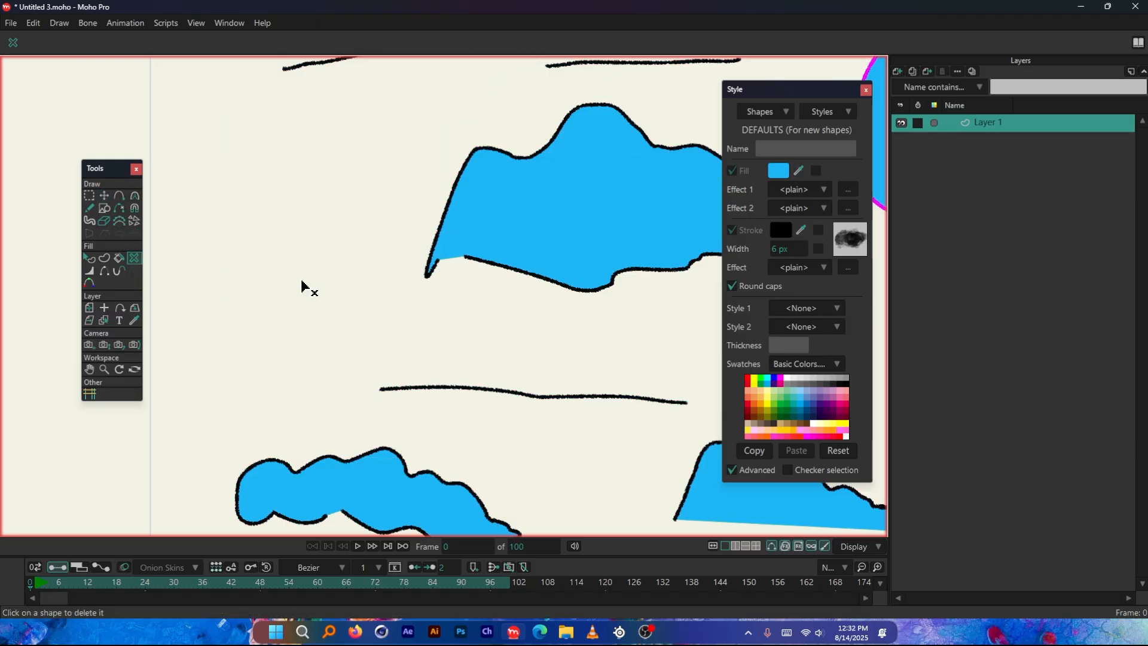
# Delete all remaining filled shapes and loose lines on Layer 1 with the Delete Shape tool
pyautogui.scroll(-3, 399, 267)
pyautogui.click(399, 267)
pyautogui.click(513, 256)
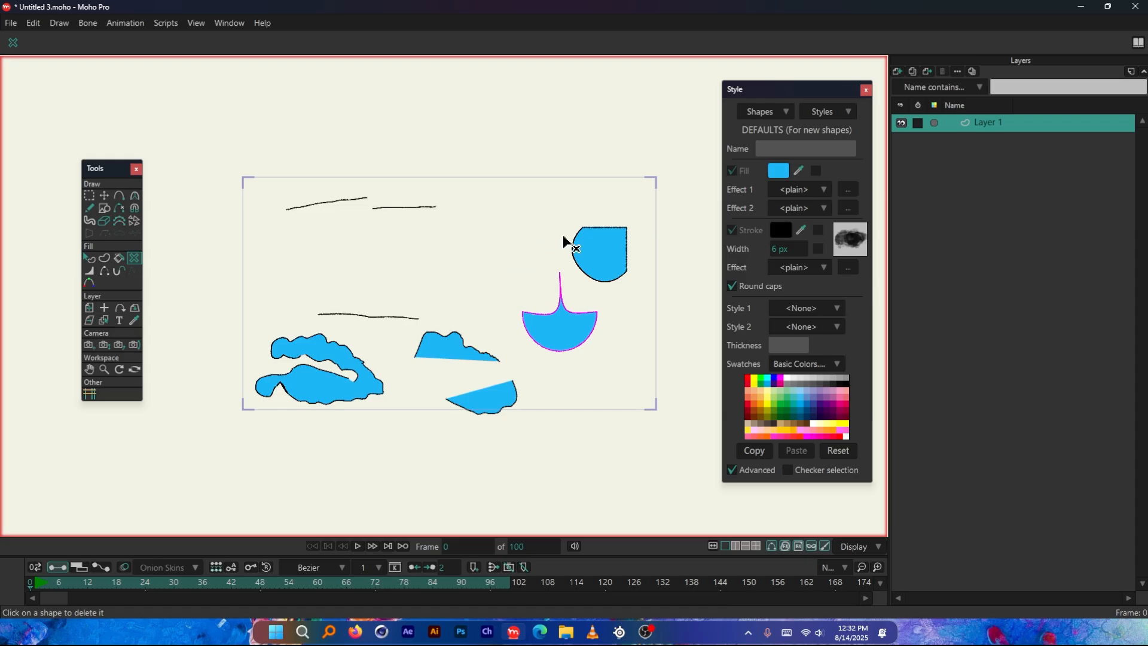
pyautogui.click(580, 245)
pyautogui.click(574, 336)
pyautogui.click(476, 354)
pyautogui.click(477, 389)
pyautogui.click(349, 383)
pyautogui.click(350, 315)
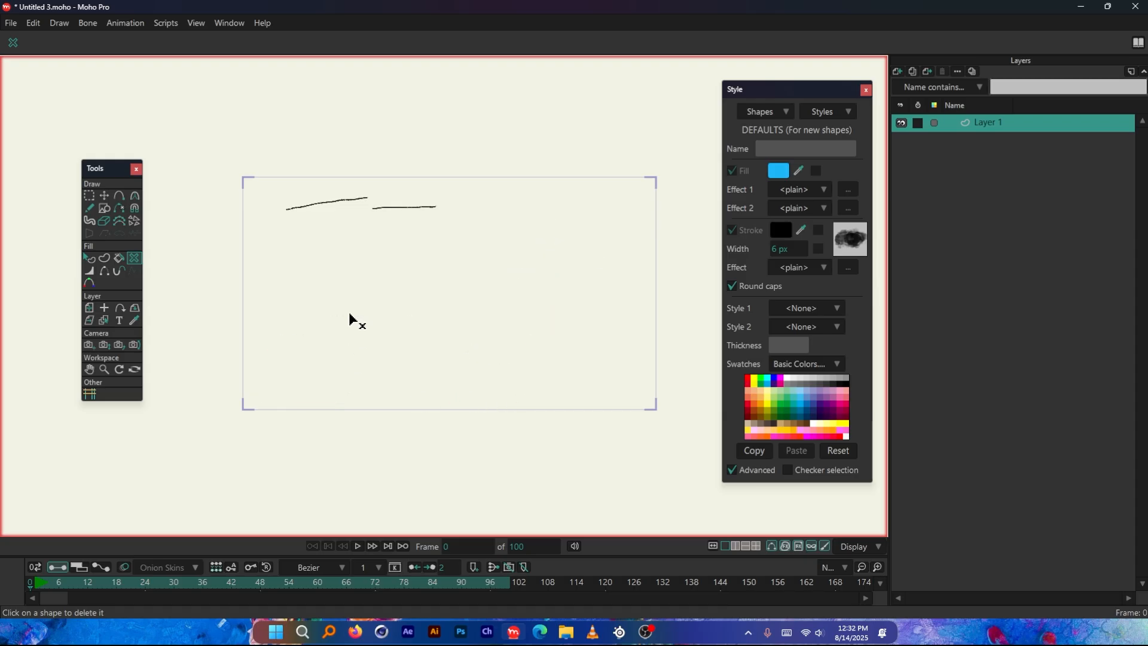
pyautogui.click(338, 202)
pyautogui.click(397, 207)
# Complete the tall blue capsule on Layer 2 with a Freehand stroke across the gap in its left outline
pyautogui.scroll(1, 397, 269)
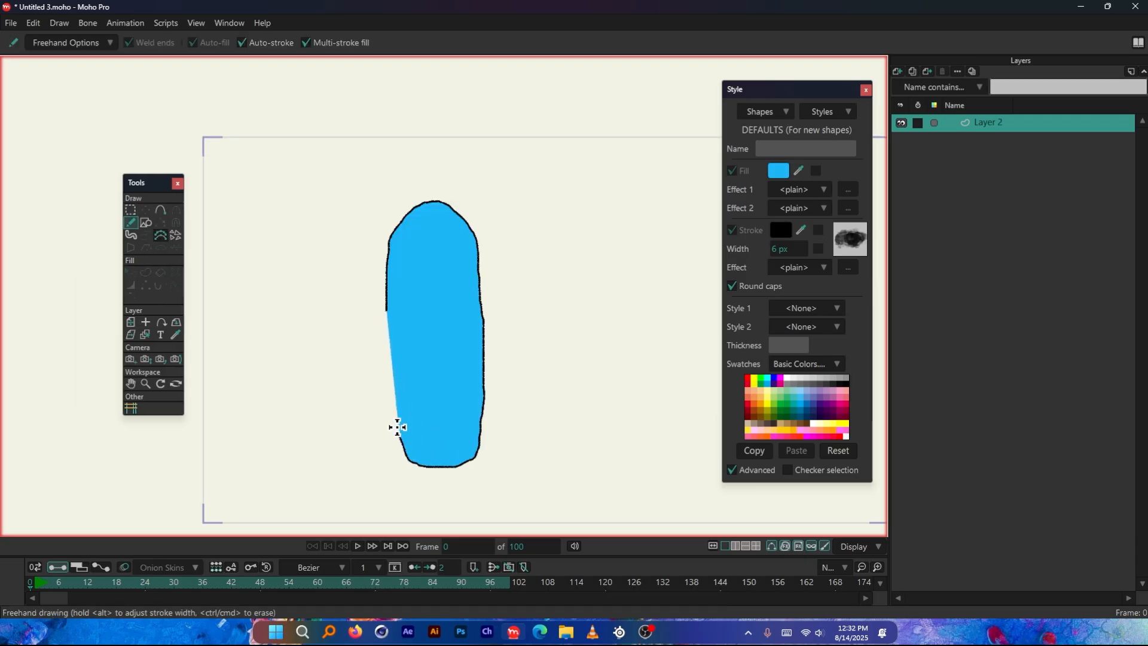
pyautogui.moveTo(388, 336); pyautogui.dragTo(385, 305)
pyautogui.scroll(2, 475, 277)
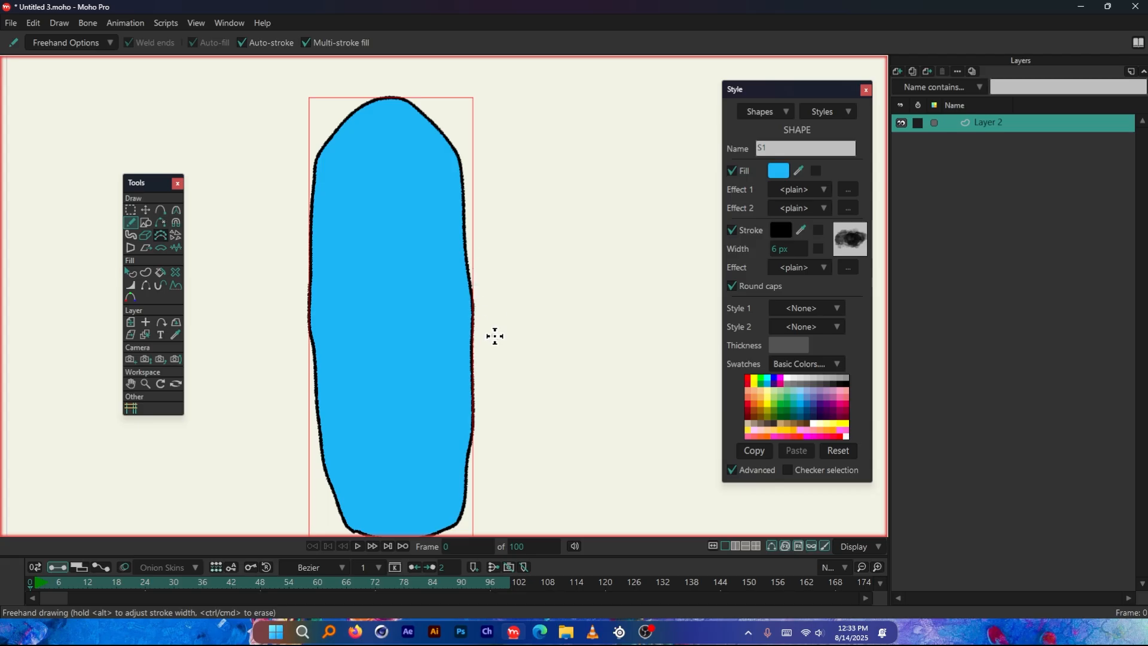
# Delete one curve segment at the middle of the capsule's right side with the Delete Edge tool
pyautogui.moveTo(160, 184); pyautogui.dragTo(256, 200)
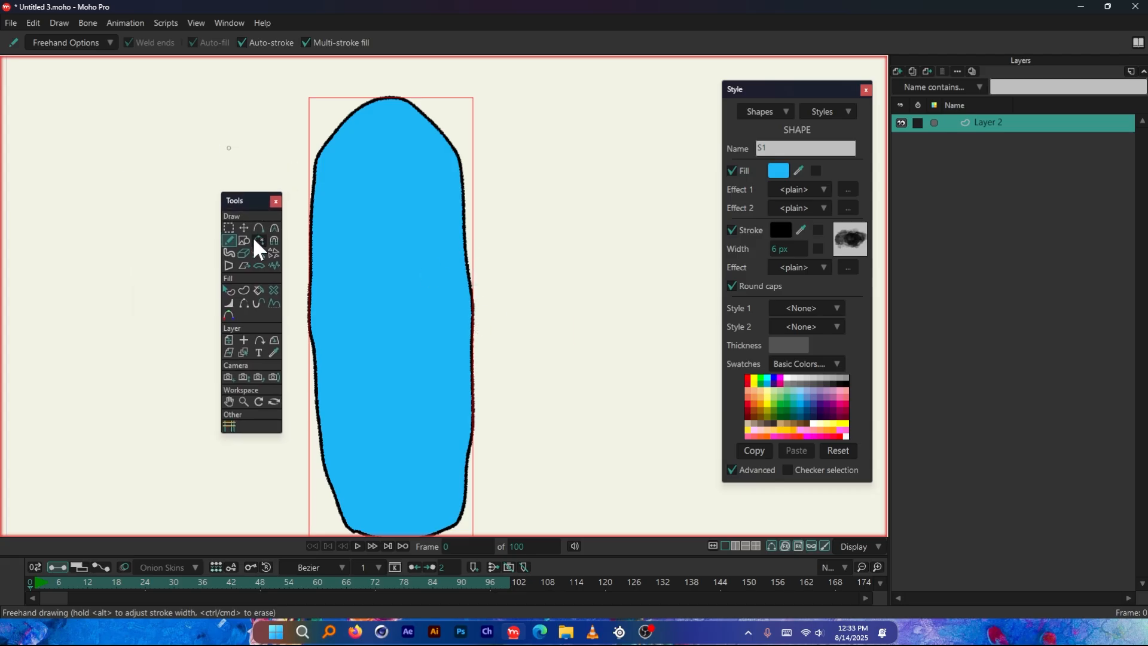
pyautogui.click(258, 239)
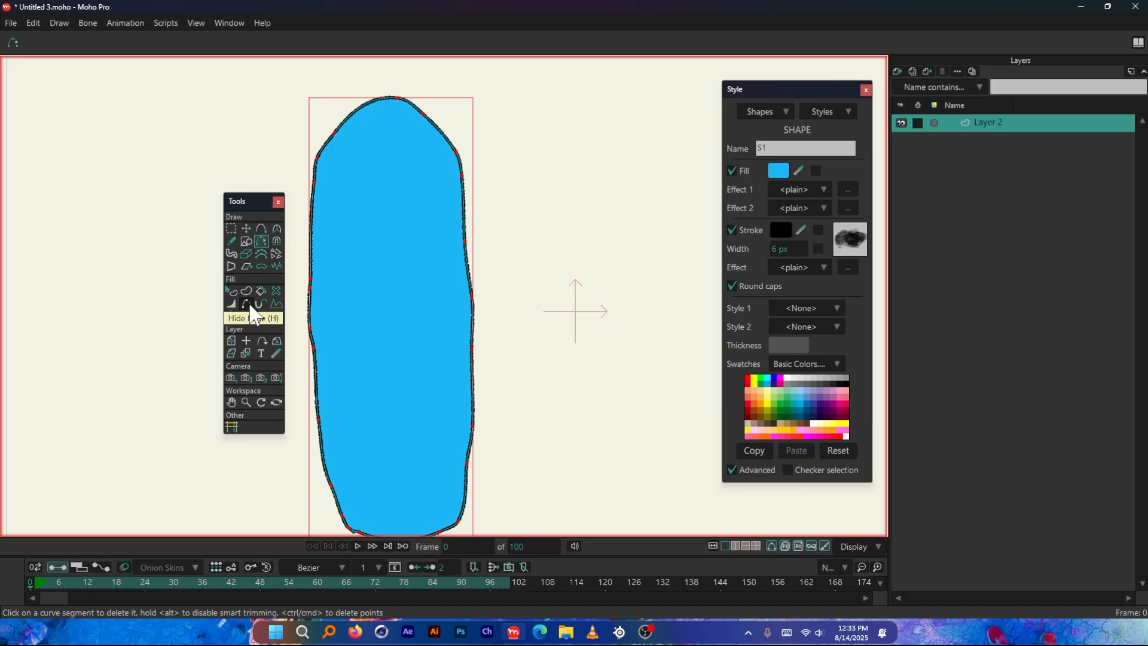
pyautogui.moveTo(256, 197)
pyautogui.mouseDown()
pyautogui.moveTo(242, 200)
pyautogui.moveTo(258, 209)
pyautogui.mouseUp()
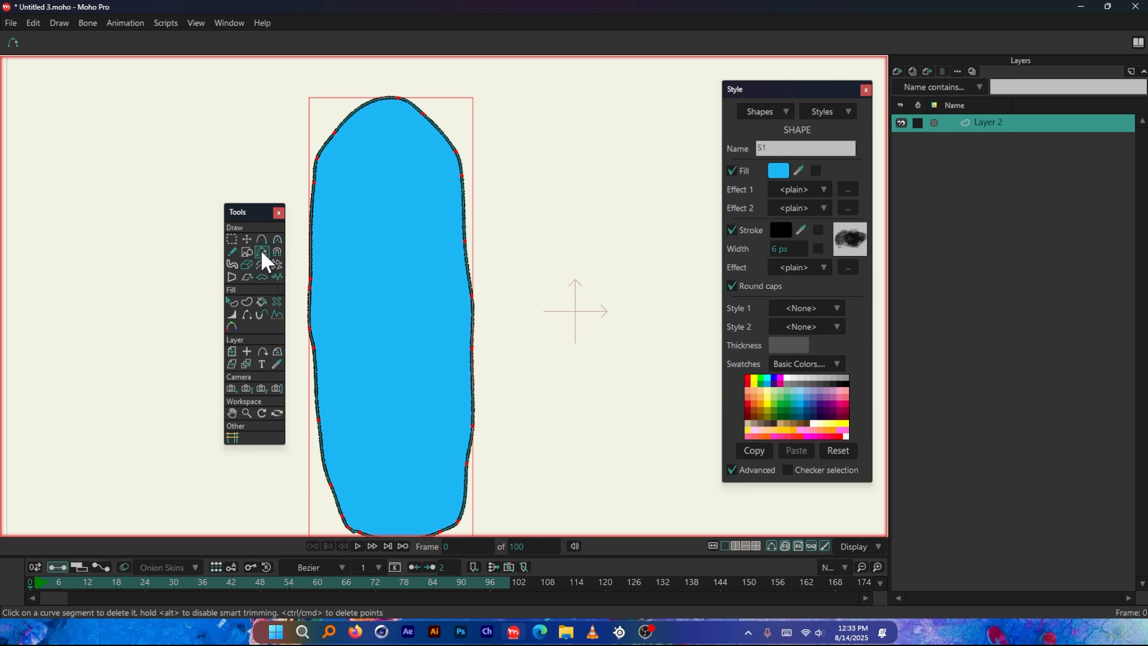
pyautogui.scroll(3, 472, 329)
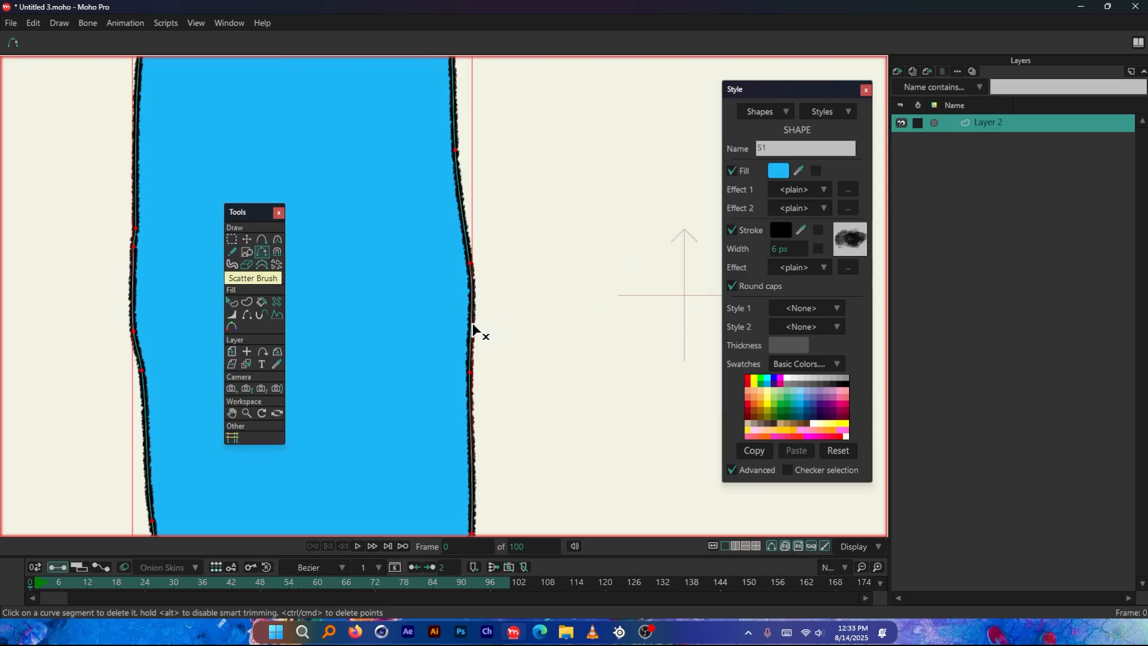
pyautogui.click(472, 321)
pyautogui.scroll(3, 468, 251)
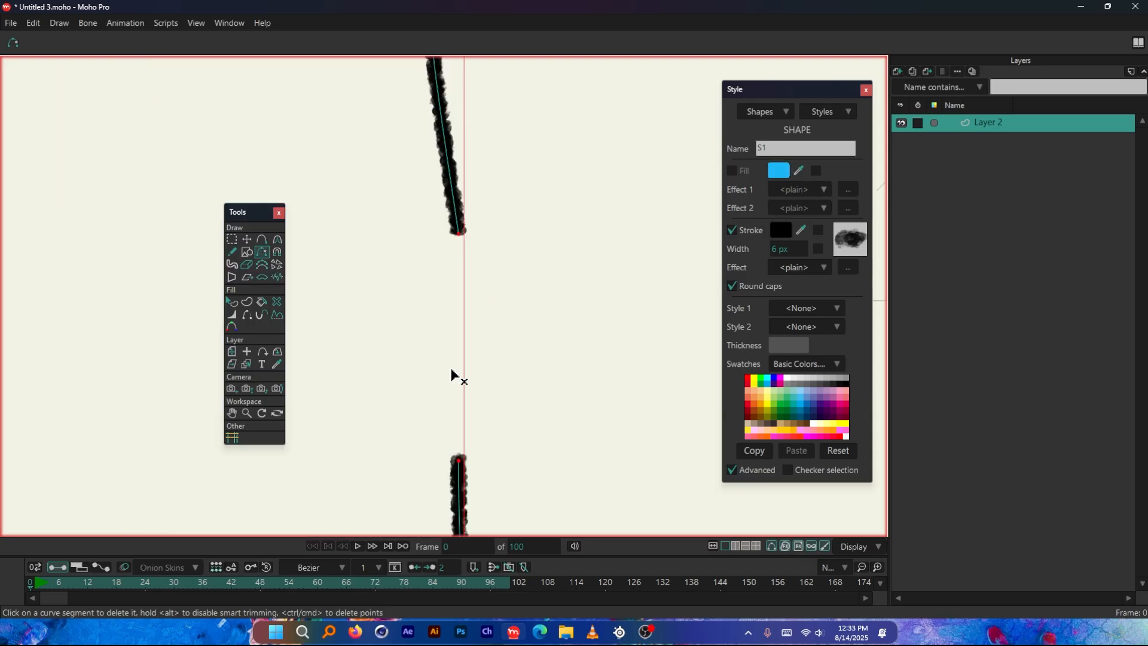
# Fill the opened capsule outline using Create Shape's Connect And Create in Fill mode
pyautogui.scroll(-8, 445, 323)
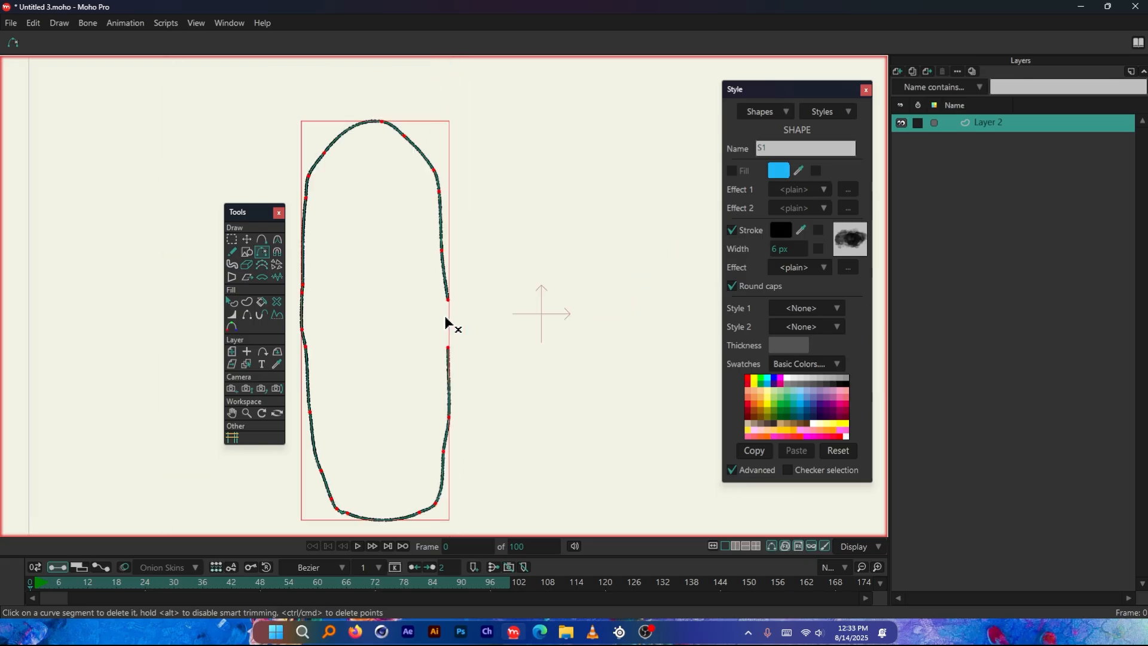
pyautogui.scroll(4, 347, 313)
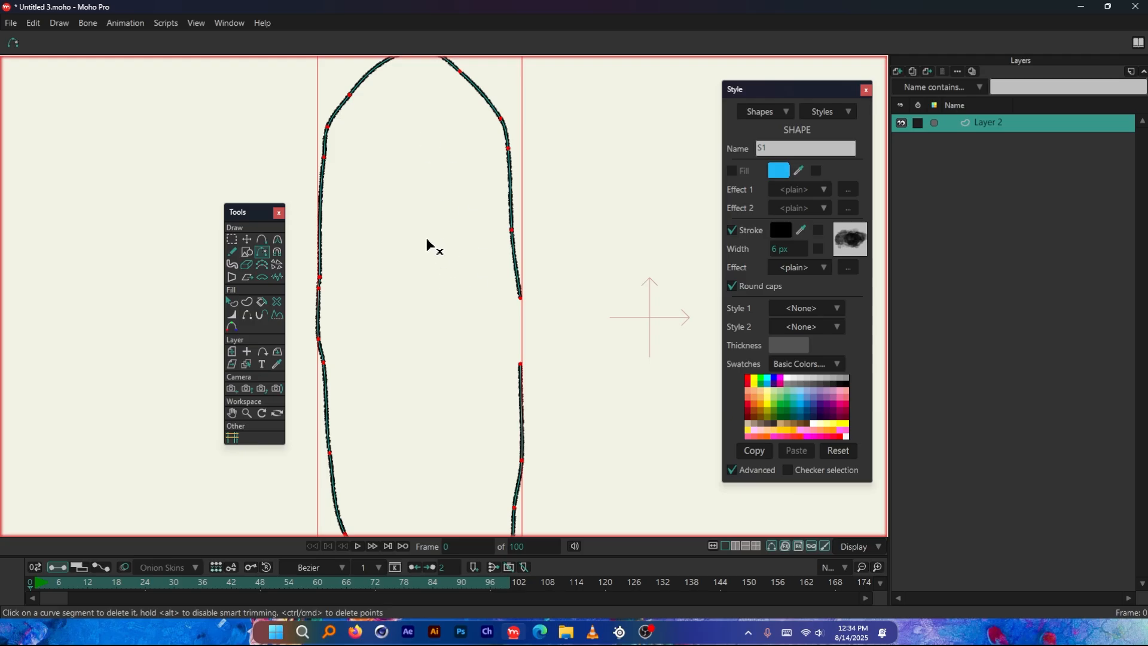
pyautogui.scroll(-3, 418, 234)
pyautogui.scroll(1, 432, 293)
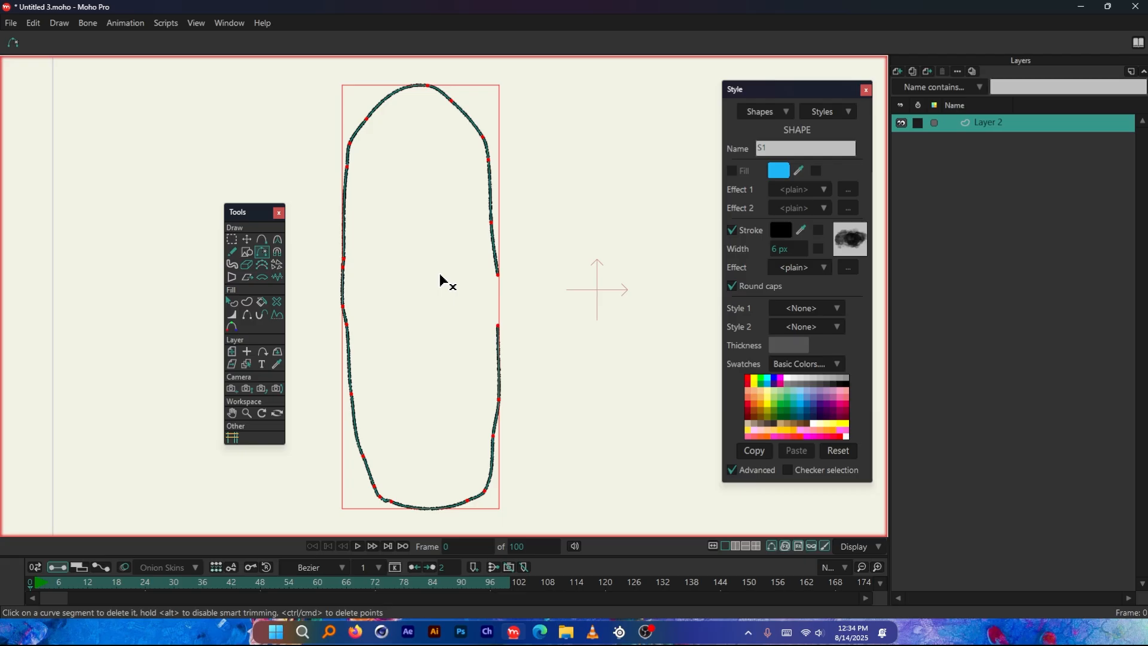
pyautogui.click(251, 304)
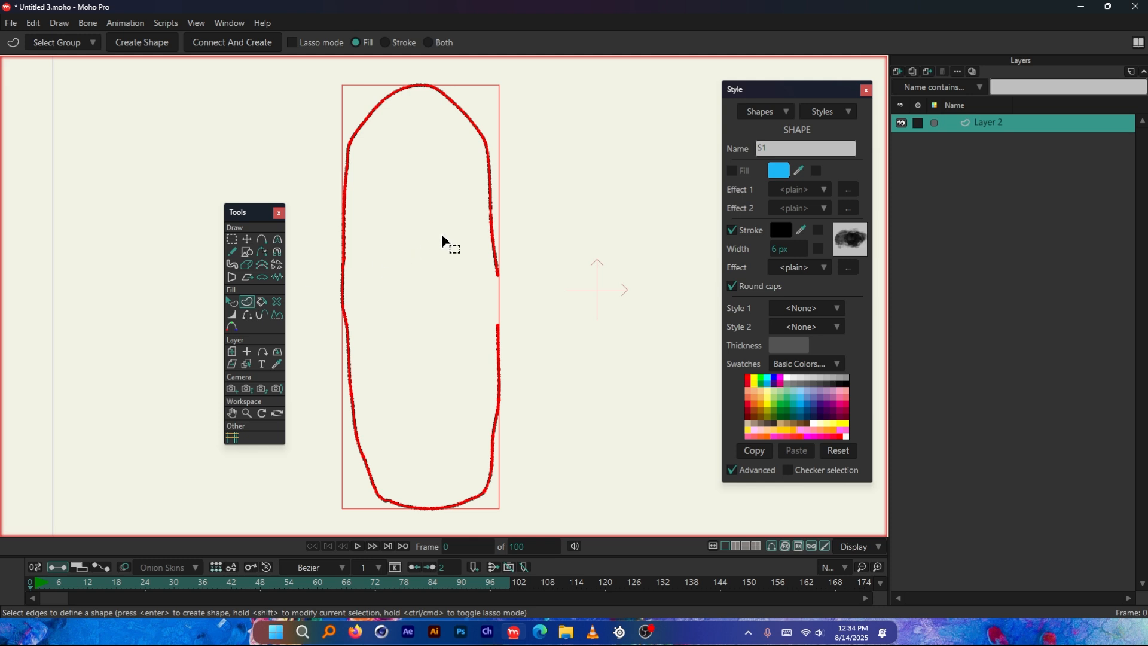
pyautogui.click(404, 303)
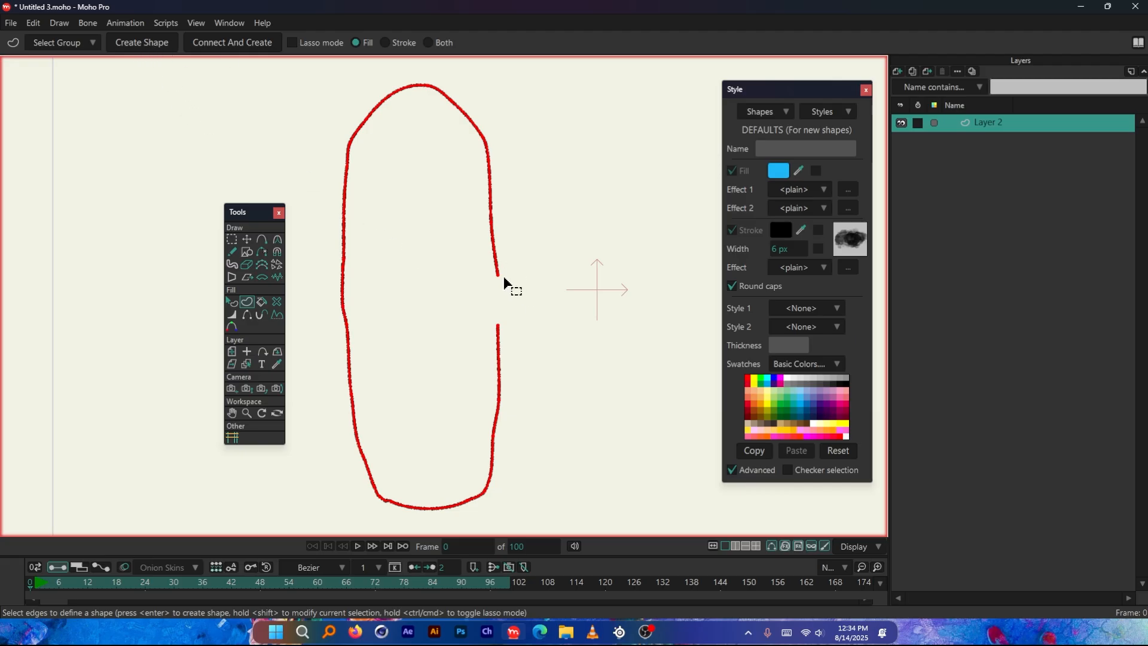
pyautogui.click(232, 45)
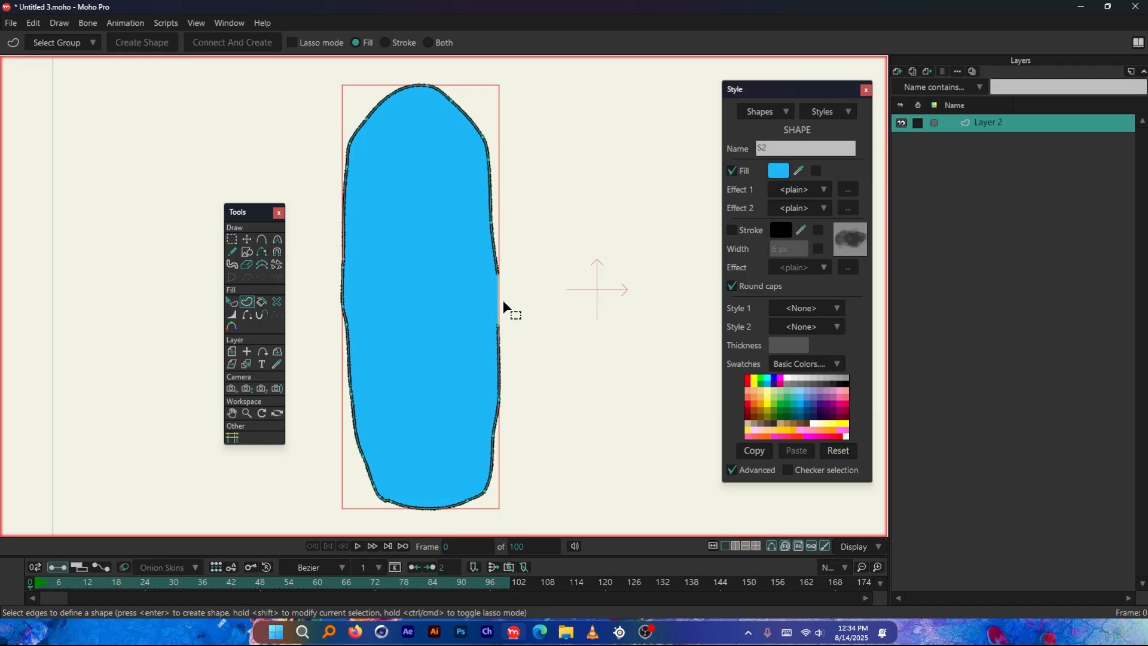
pyautogui.scroll(5, 503, 306)
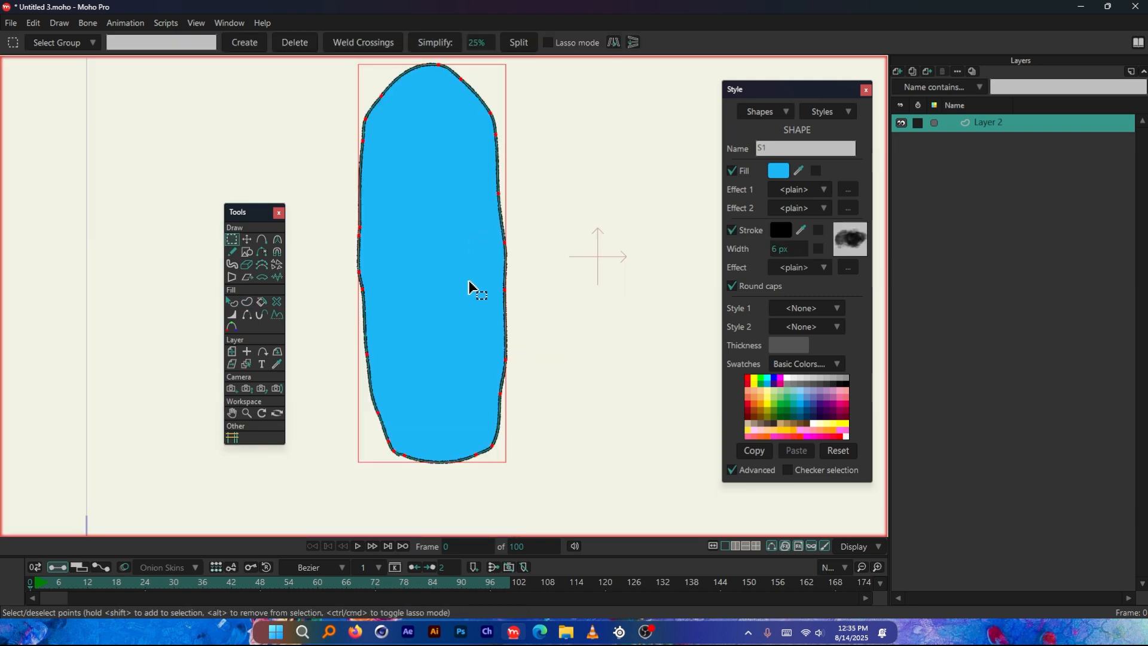
pyautogui.scroll(1, 476, 207)
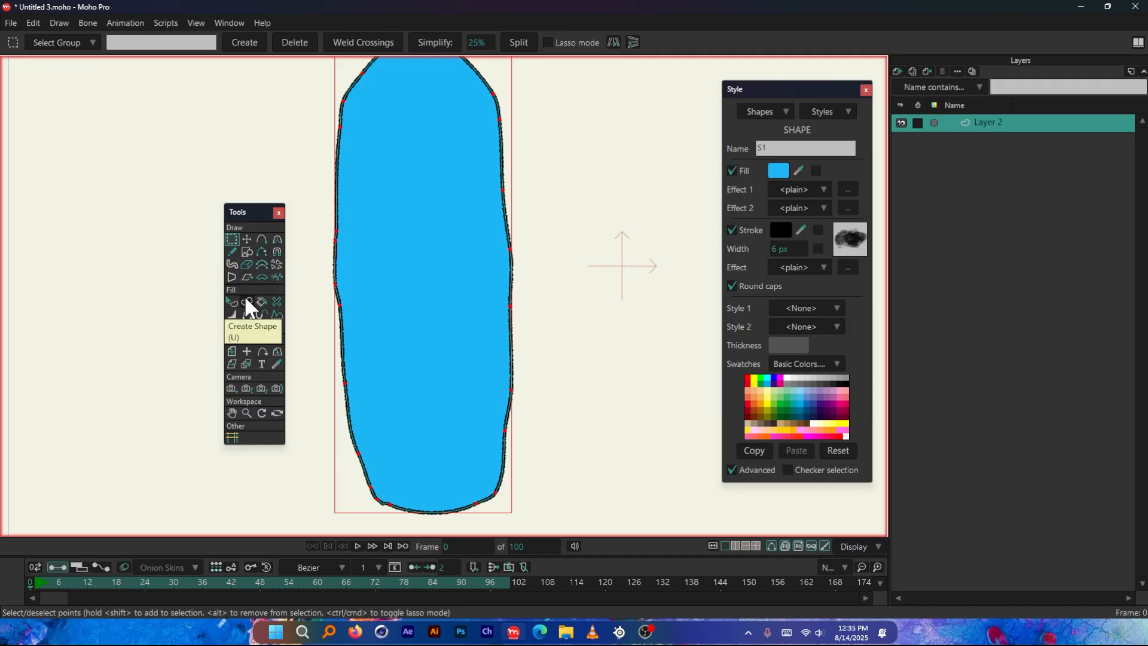
# Hide two adjacent stroke segments at the middle of the capsule's right side with the Hide Edge tool
pyautogui.moveTo(257, 207); pyautogui.dragTo(254, 205)
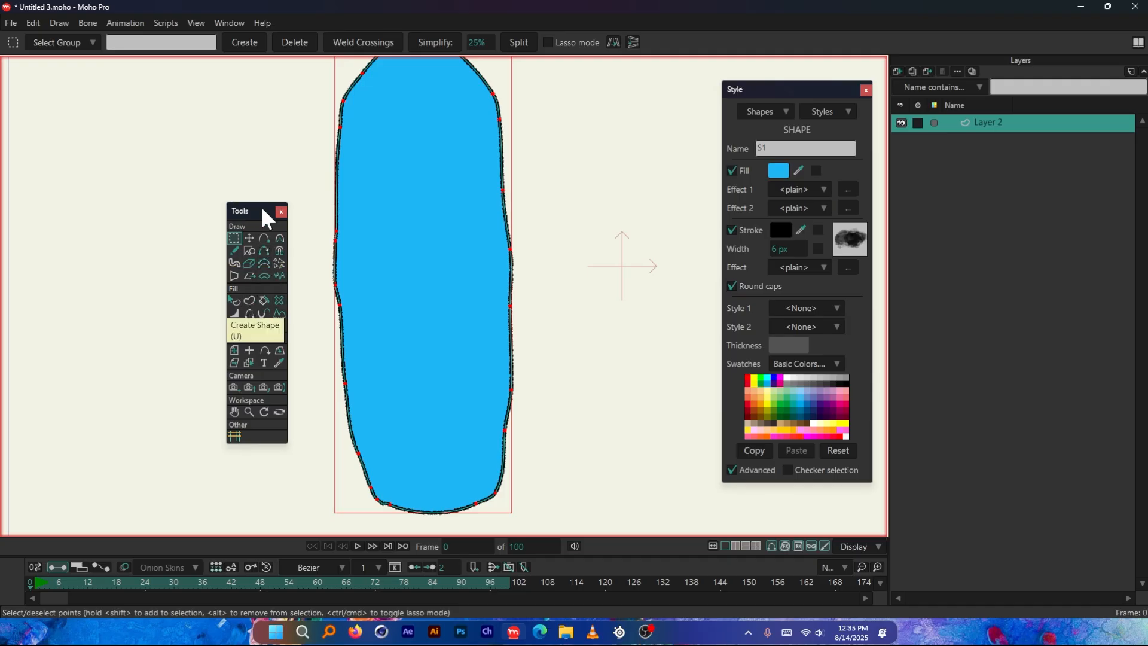
pyautogui.click(244, 313)
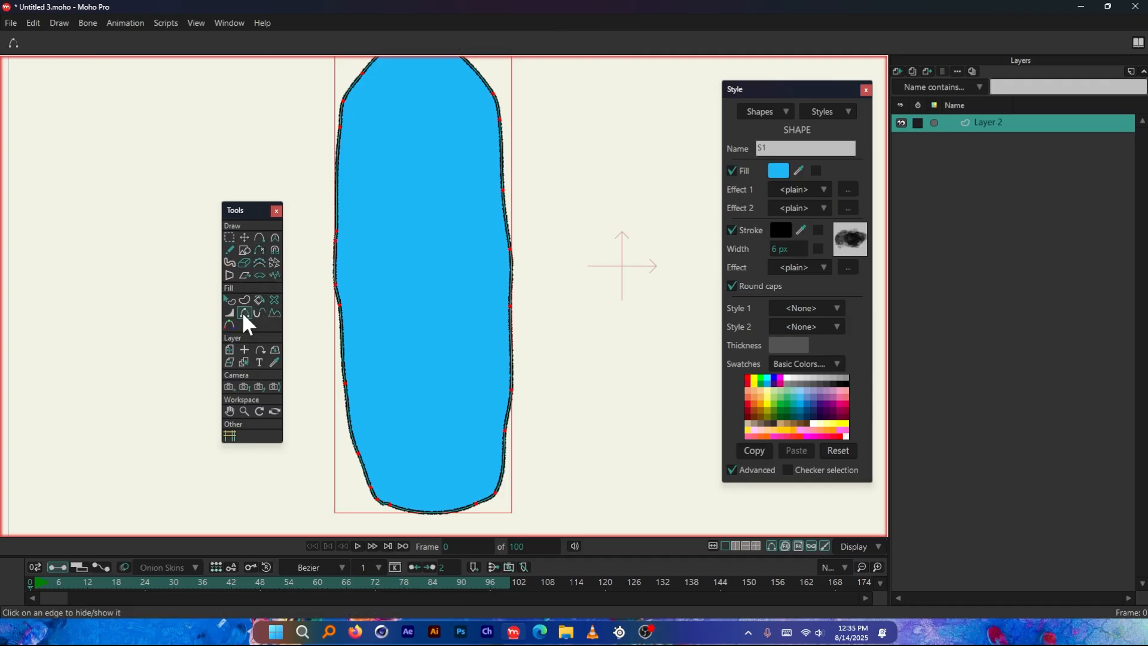
pyautogui.click(512, 294)
pyautogui.click(507, 230)
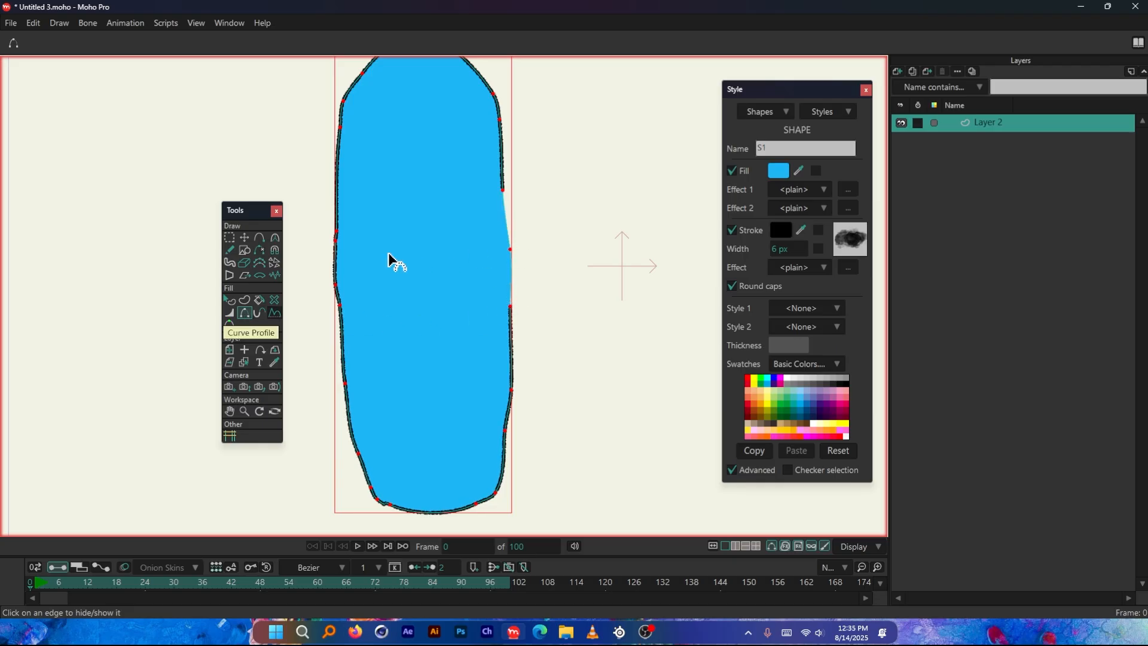
# Hide the adjacent stroke segments at the middle of the capsule's left side, leaving the long segment above them shown
pyautogui.click(335, 228)
pyautogui.click(338, 244)
pyautogui.click(336, 237)
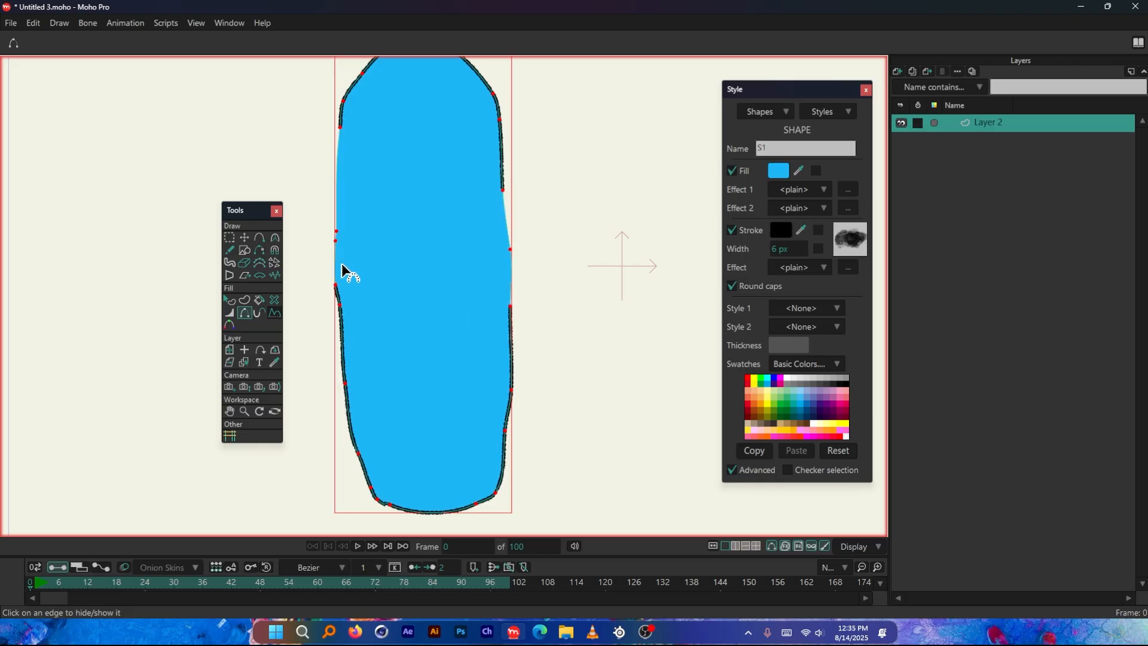
pyautogui.click(338, 290)
pyautogui.click(335, 260)
pyautogui.scroll(4, 334, 257)
pyautogui.click(337, 257)
pyautogui.click(340, 176)
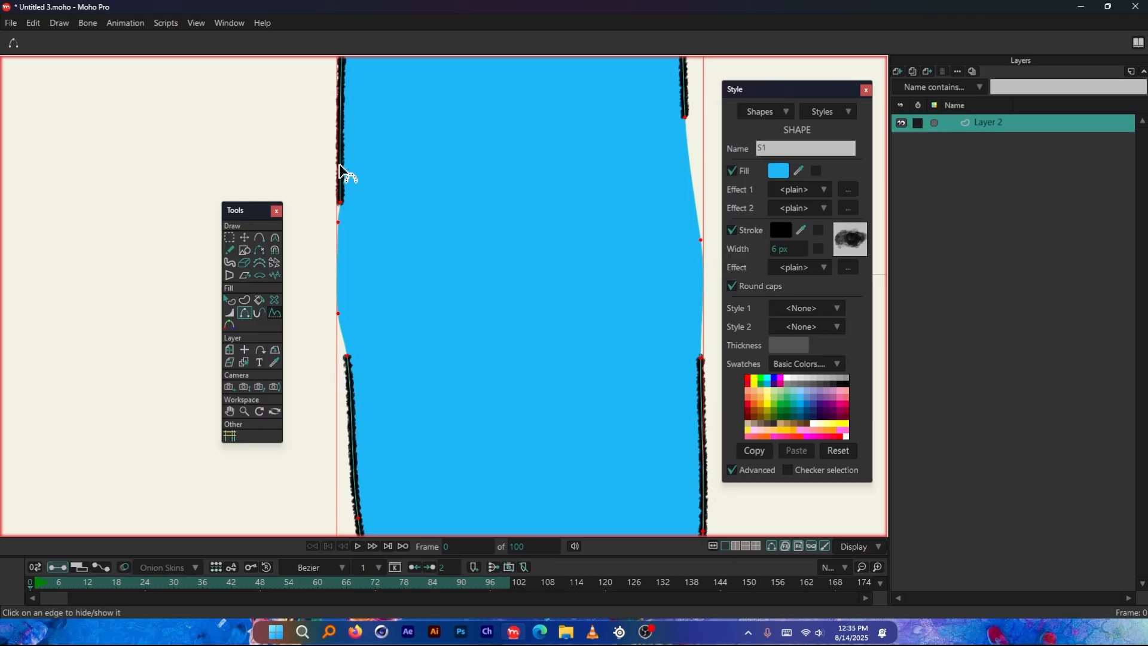
# Show the two hidden stroke segments on the capsule's right side again with the Hide Edge tool
pyautogui.scroll(-2, 346, 277)
pyautogui.click(569, 225)
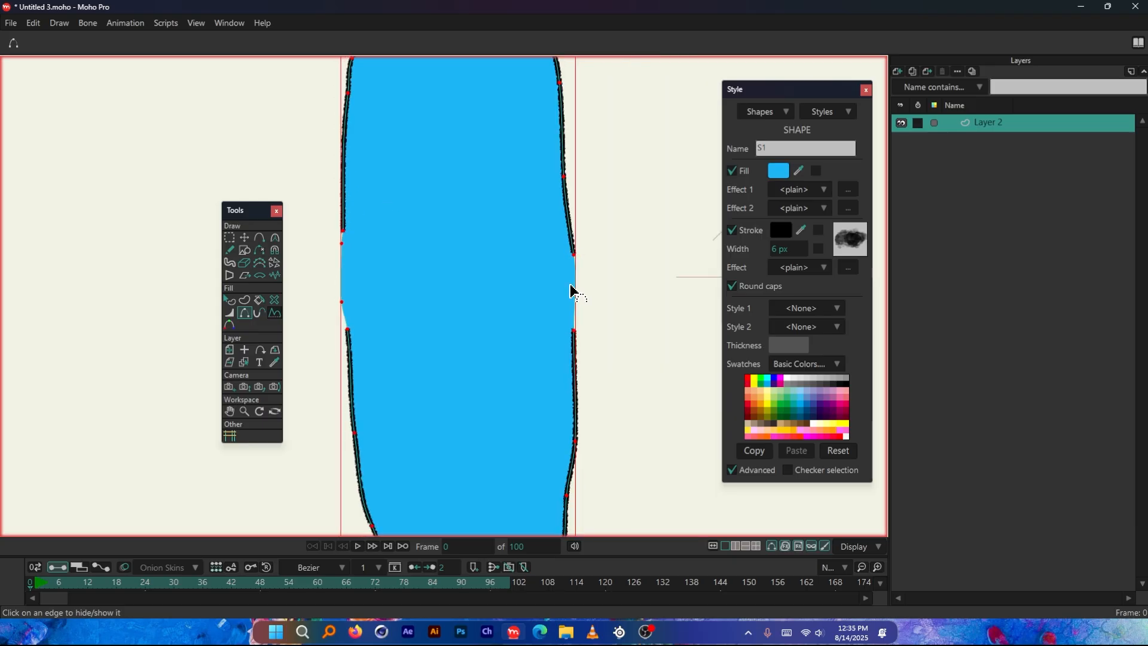
pyautogui.click(575, 294)
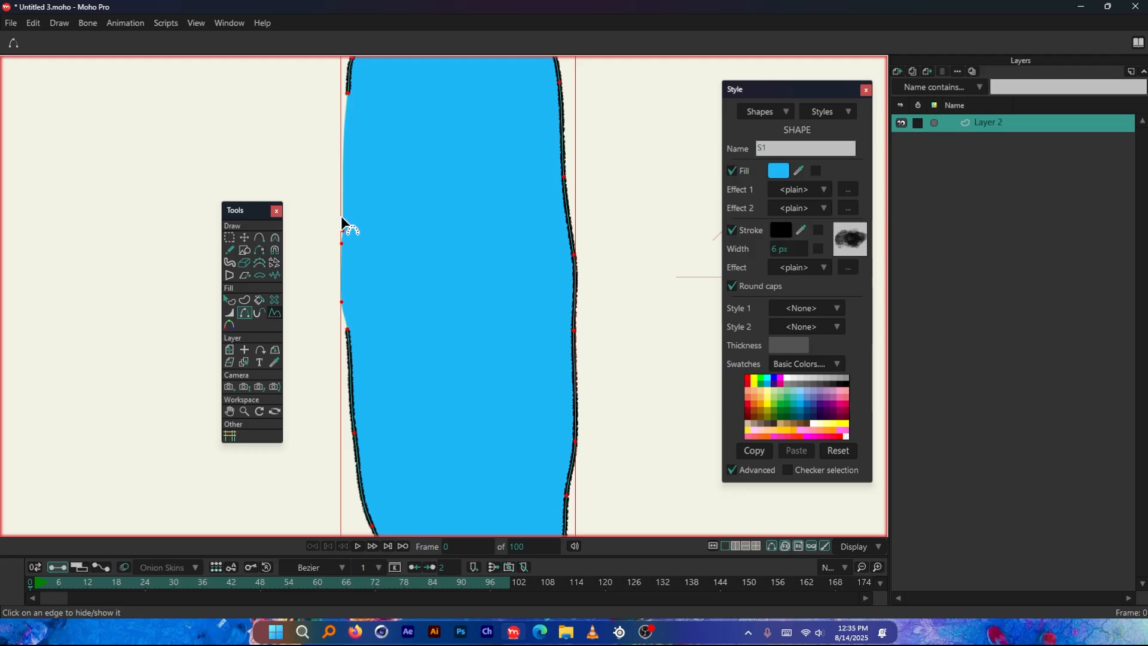
# Hide the stroke segments along the middle of the capsule's right side with the Hide Edge tool
pyautogui.scroll(-2, 534, 272)
pyautogui.click(532, 263)
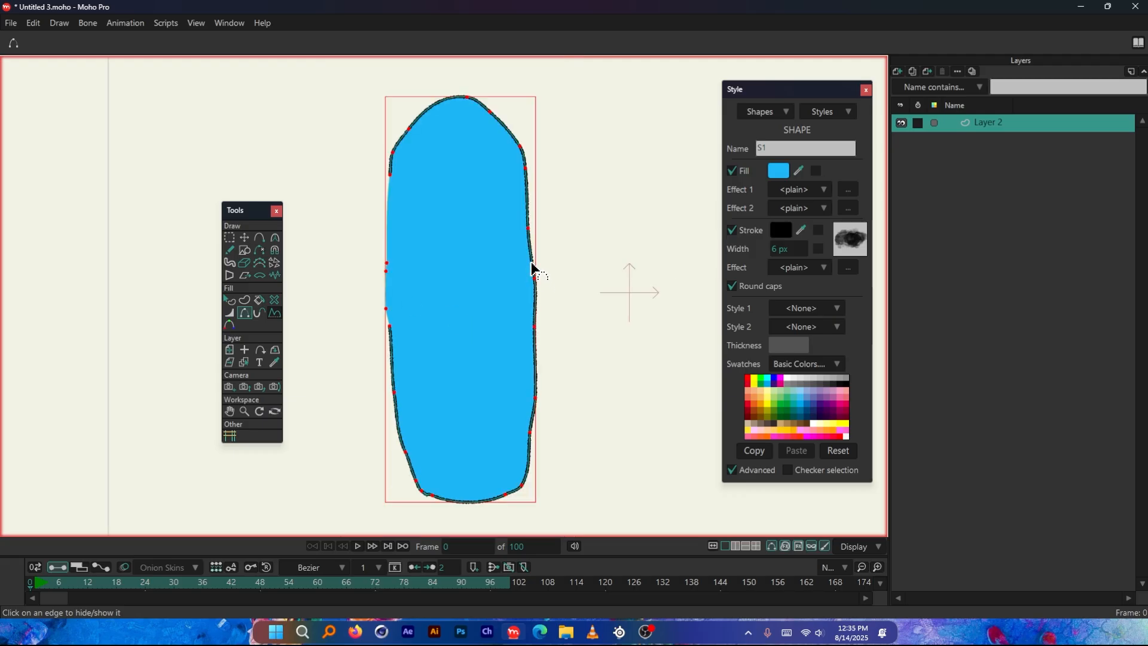
pyautogui.scroll(1, 538, 252)
# Try moving a point in the hidden stretch of the capsule's right side with Transform Points, and undo it
pyautogui.press('t')
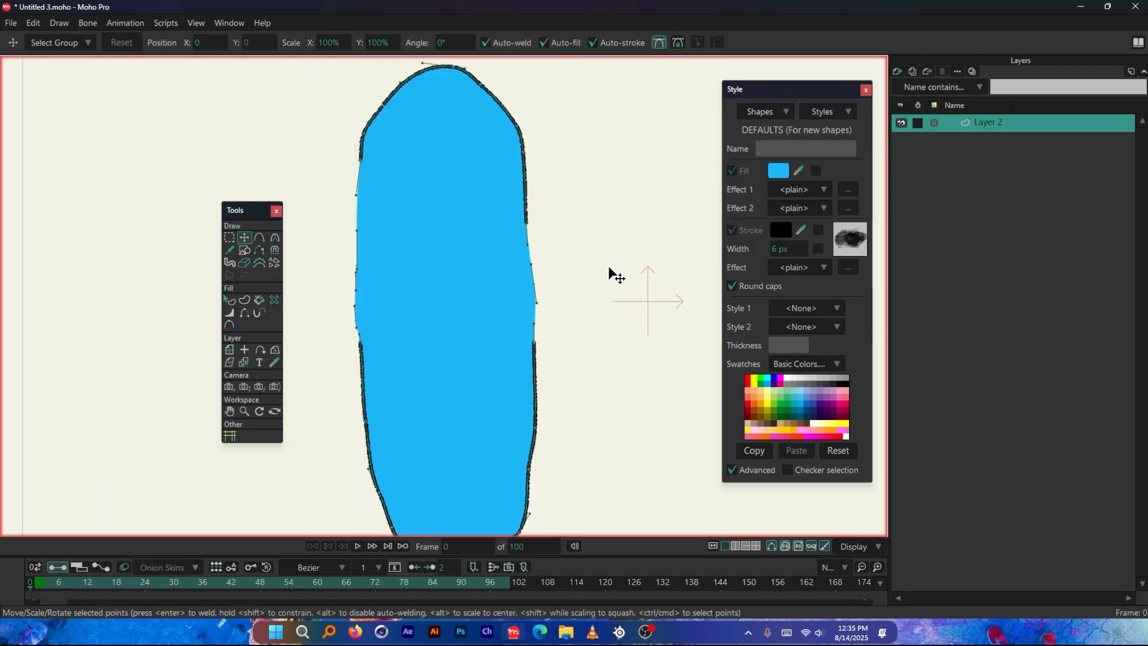
pyautogui.moveTo(538, 274)
pyautogui.mouseDown()
pyautogui.moveTo(582, 288)
pyautogui.moveTo(566, 320)
pyautogui.moveTo(566, 273)
pyautogui.moveTo(464, 284)
pyautogui.moveTo(551, 266)
pyautogui.moveTo(542, 294)
pyautogui.mouseUp()
pyautogui.scroll(1, 564, 312)
pyautogui.hotkey('ctrl', 'z')
pyautogui.hotkey('ctrl', 'z')
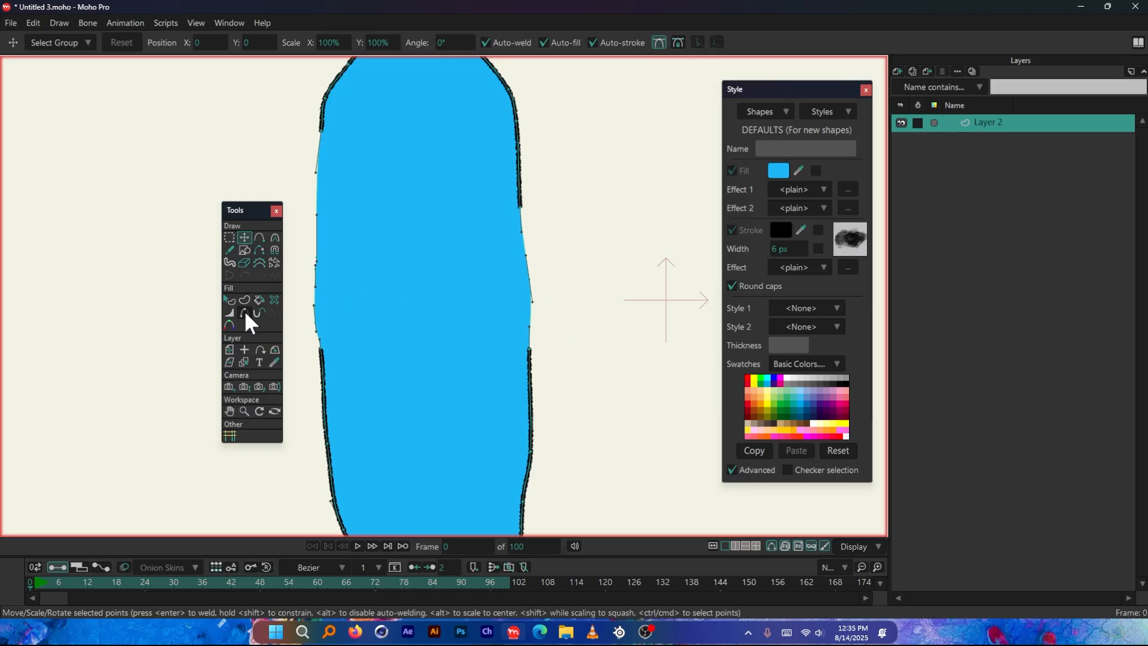
# Try pulling the capsule's right side outward with the Magnet tool at radius 0.22, undoing the pulls
pyautogui.click(274, 250)
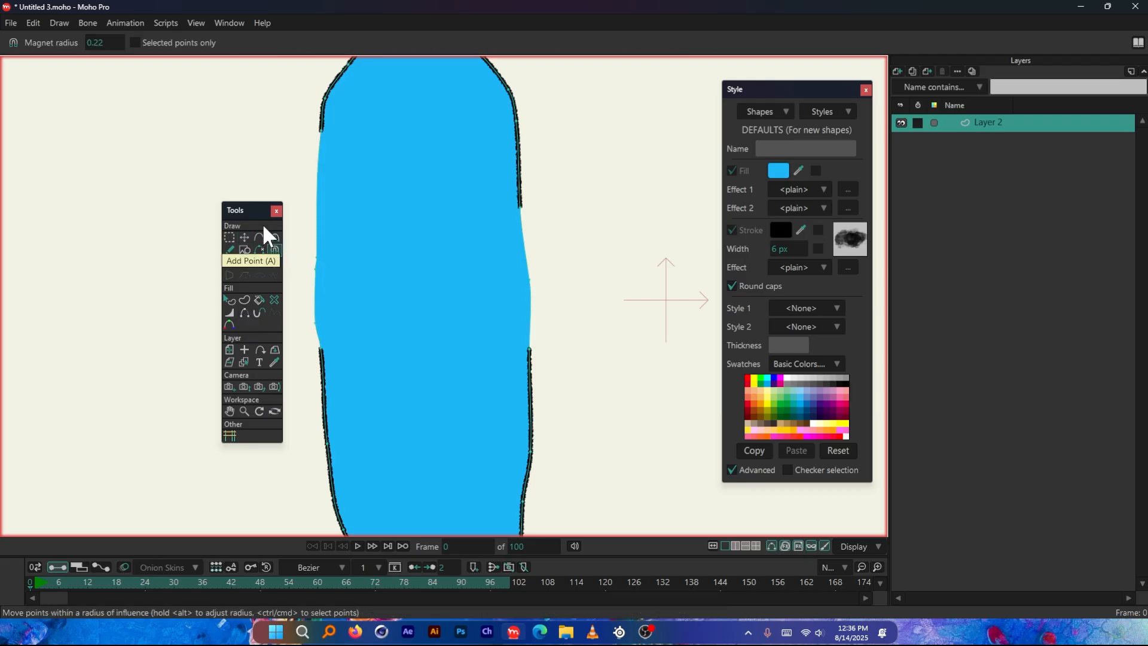
pyautogui.moveTo(255, 209); pyautogui.dragTo(237, 208)
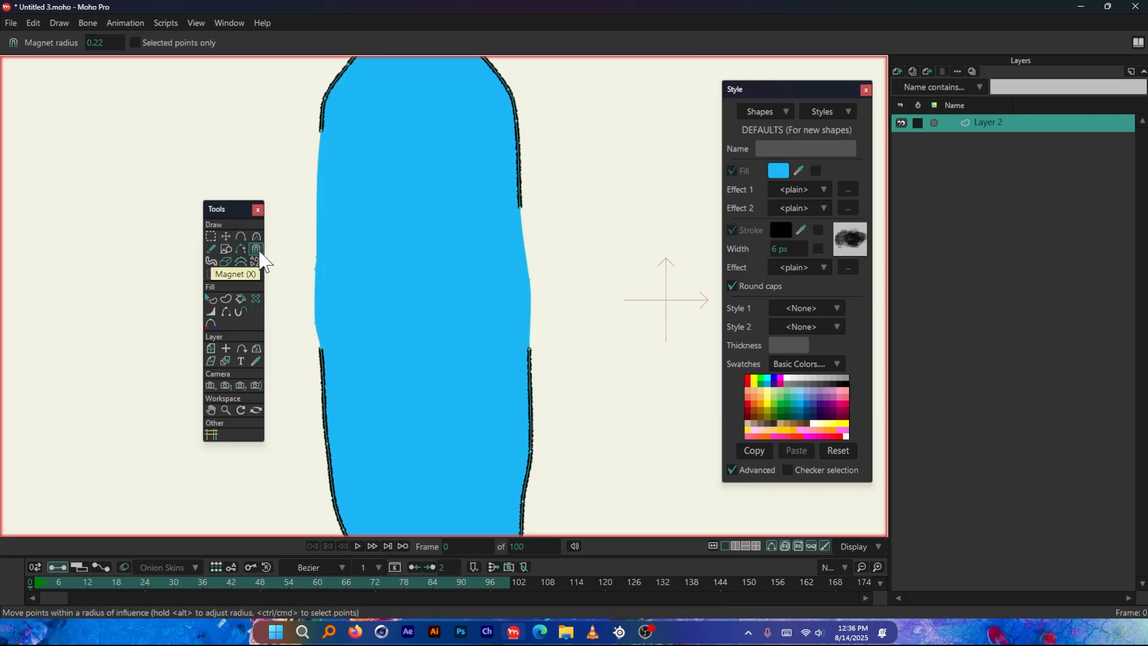
pyautogui.scroll(-2, 284, 257)
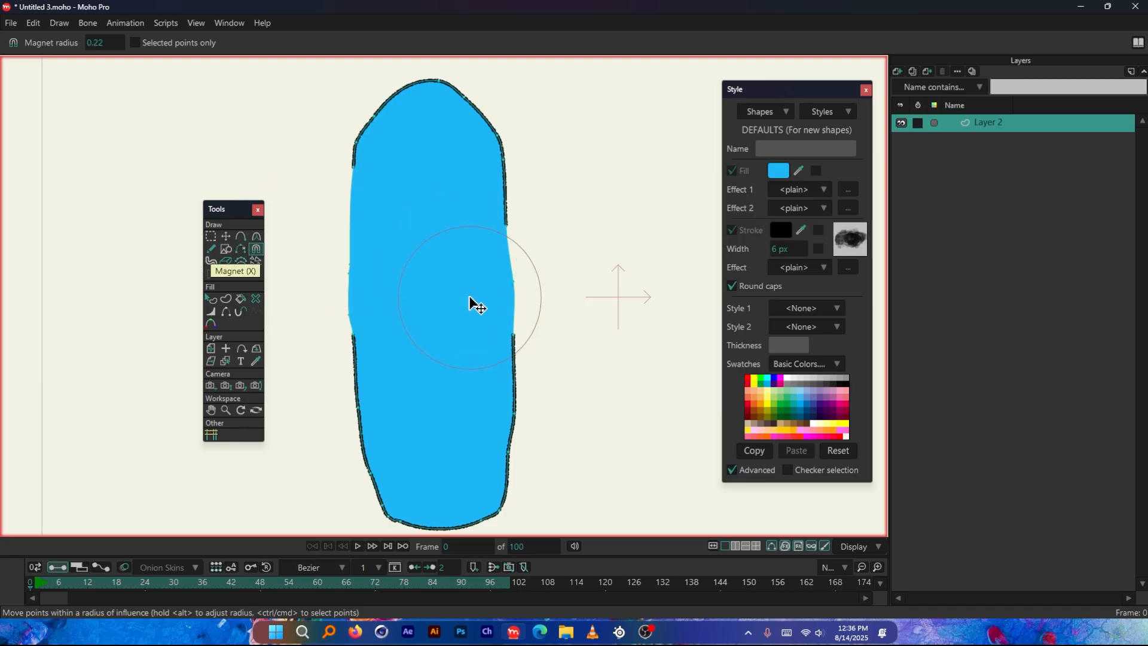
pyautogui.scroll(-1, 467, 304)
pyautogui.moveTo(495, 222)
pyautogui.mouseDown()
pyautogui.moveTo(558, 164)
pyautogui.moveTo(573, 175)
pyautogui.moveTo(573, 193)
pyautogui.moveTo(529, 208)
pyautogui.moveTo(470, 165)
pyautogui.moveTo(571, 119)
pyautogui.moveTo(660, 105)
pyautogui.moveTo(695, 139)
pyautogui.moveTo(601, 235)
pyautogui.mouseUp()
pyautogui.moveTo(679, 300); pyautogui.dragTo(623, 305)
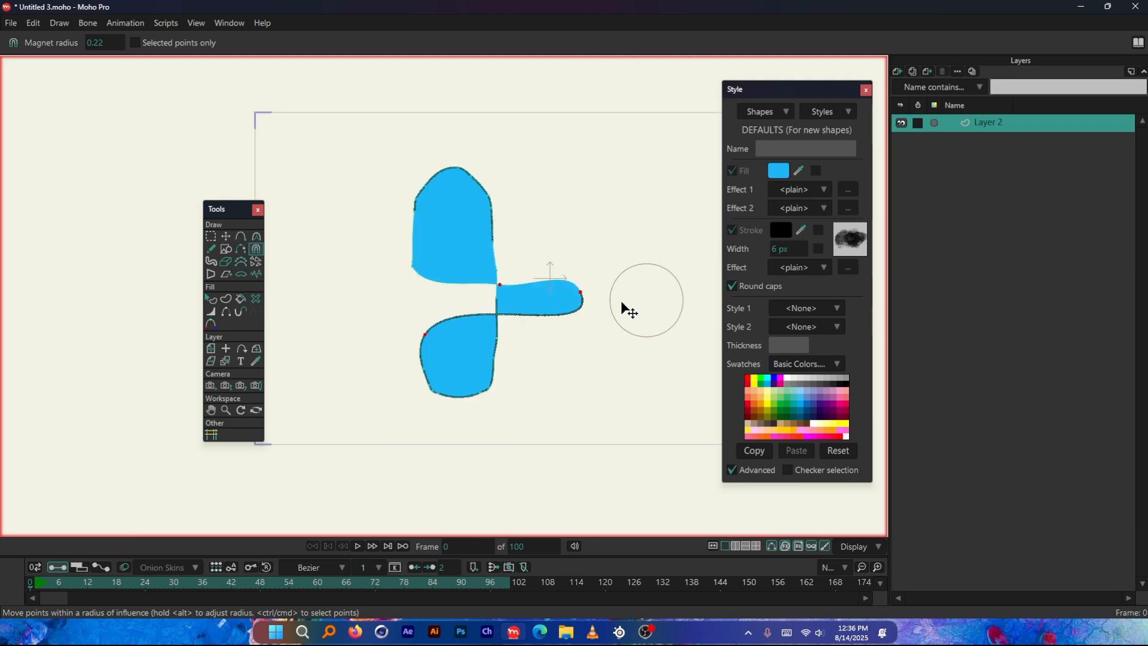
pyautogui.hotkey('ctrl', 'z')
pyautogui.moveTo(492, 299); pyautogui.dragTo(569, 296)
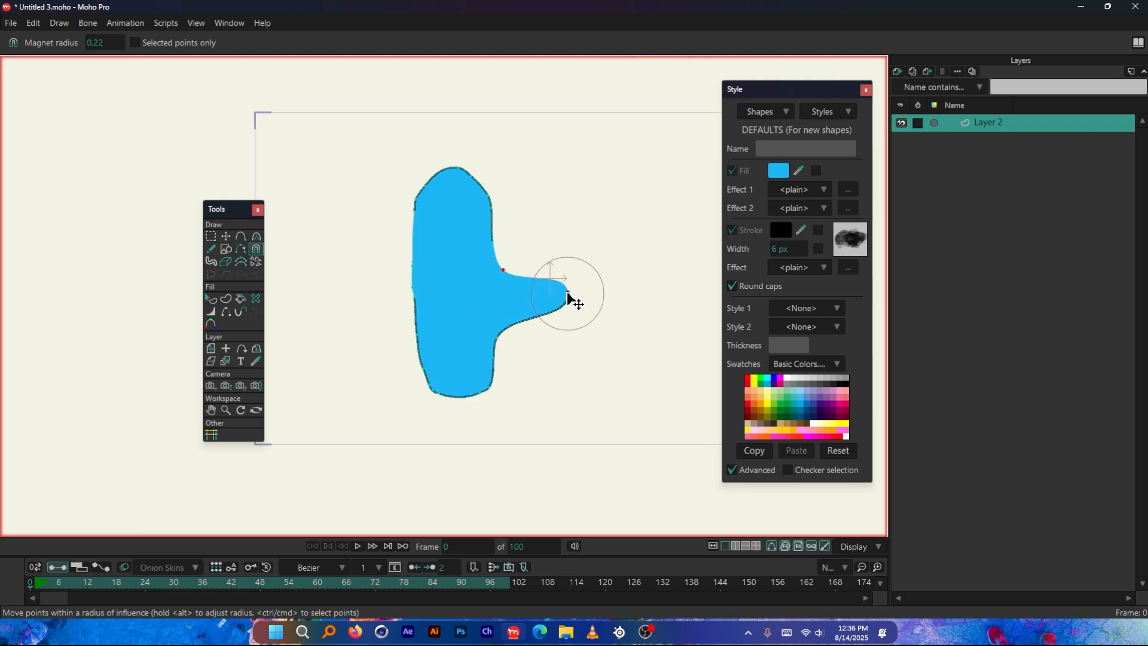
pyautogui.hotkey('ctrl', 'z')
# Set the Magnet radius to 0.52 and try reshaping the capsule with the larger radius, undoing the deformation
pyautogui.scroll(2, 510, 281)
pyautogui.moveTo(110, 40); pyautogui.dragTo(164, 41)
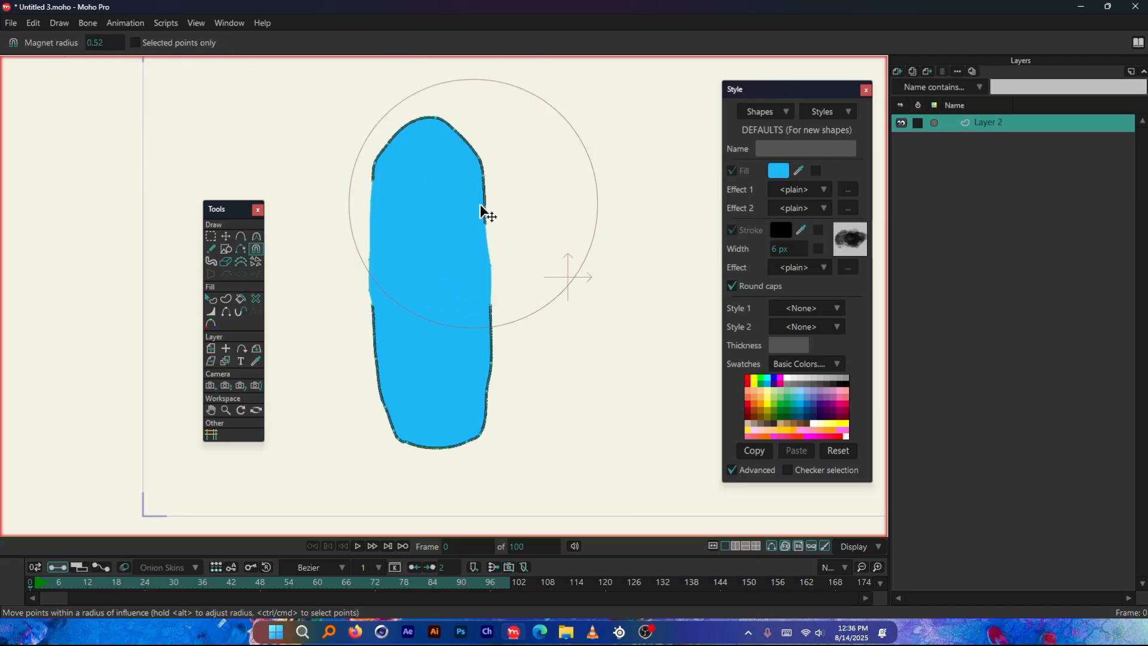
pyautogui.moveTo(495, 225)
pyautogui.mouseDown()
pyautogui.moveTo(514, 170)
pyautogui.moveTo(485, 171)
pyautogui.moveTo(485, 138)
pyautogui.moveTo(526, 238)
pyautogui.moveTo(524, 334)
pyautogui.moveTo(455, 205)
pyautogui.moveTo(484, 226)
pyautogui.mouseUp()
pyautogui.hotkey('ctrl', 'z')
pyautogui.hotkey('ctrl', 'z')
pyautogui.hotkey('ctrl', 'z')
pyautogui.hotkey('ctrl', 'z')
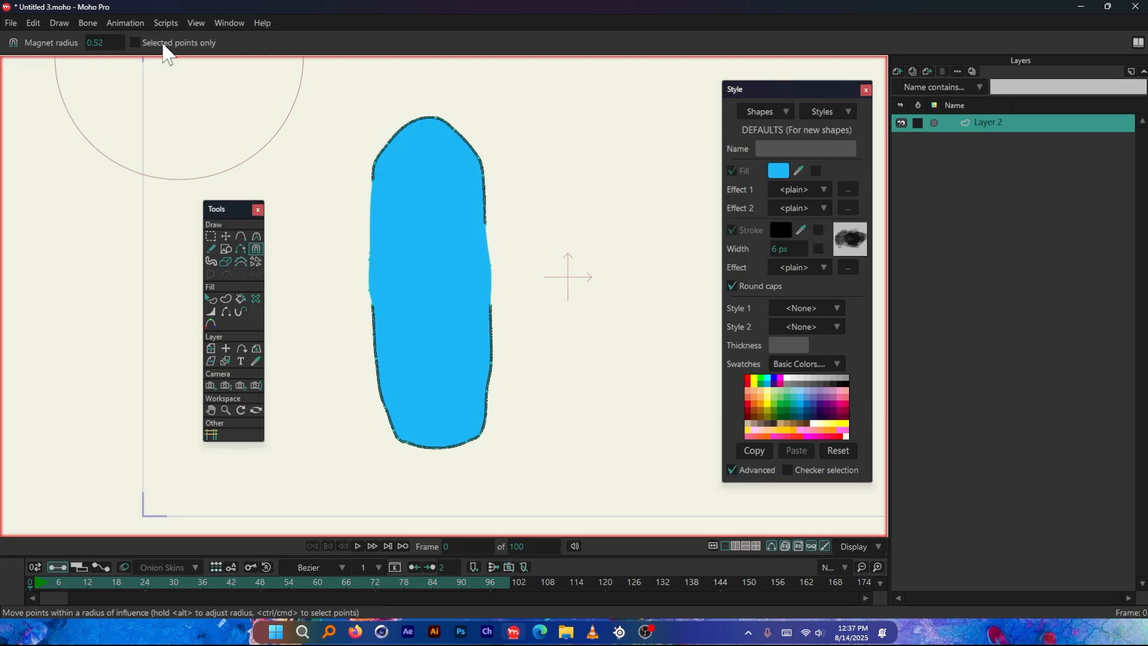
# Select the points at the top of the capsule and try a Magnet pull on them, undoing the pull
pyautogui.click(212, 235)
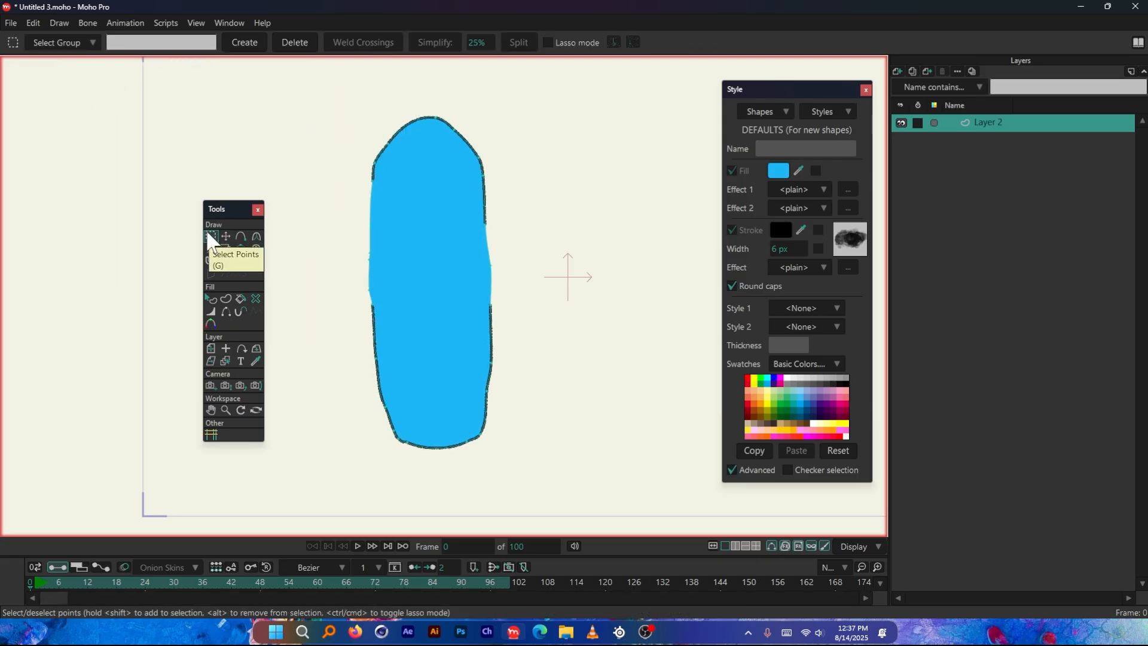
pyautogui.moveTo(429, 127); pyautogui.dragTo(519, 171)
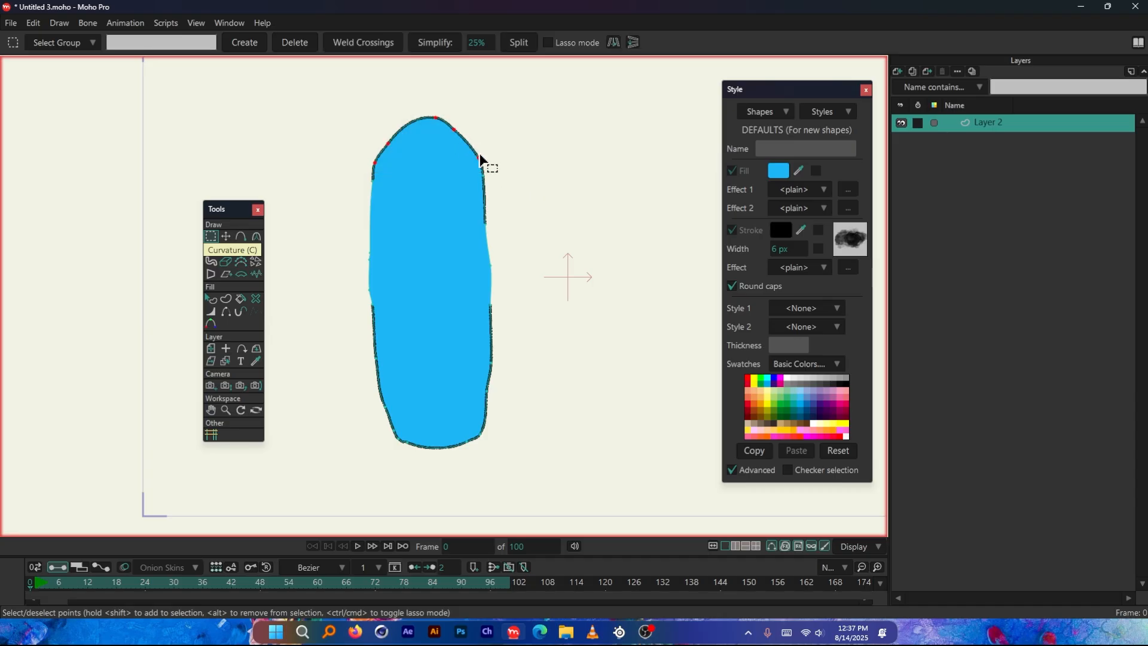
pyautogui.click(258, 249)
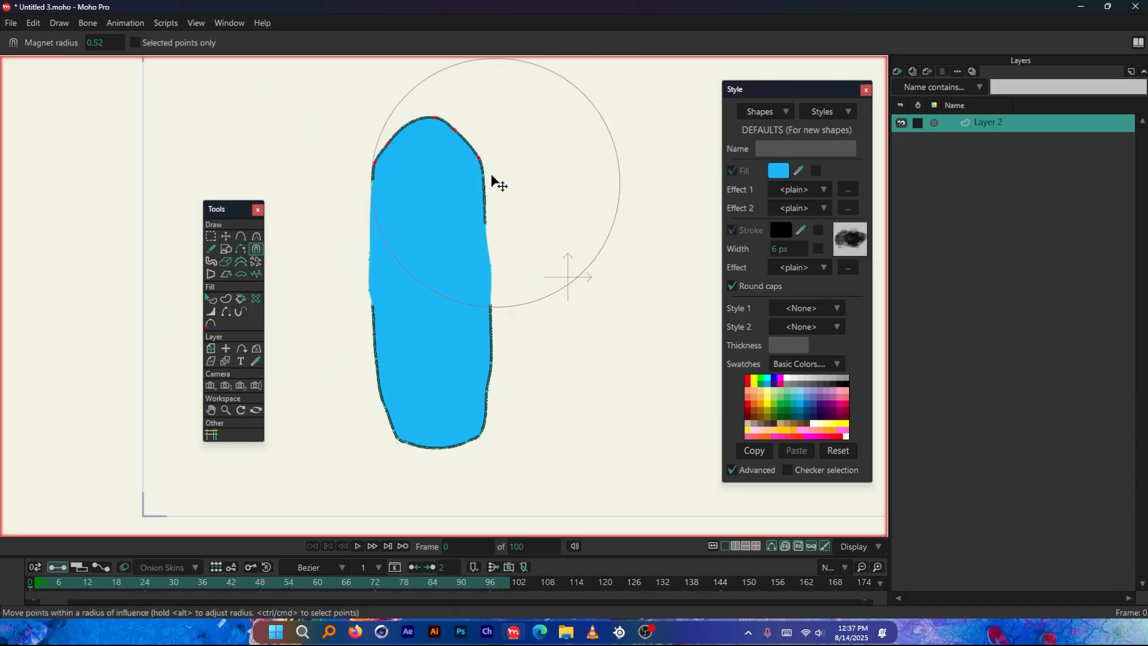
pyautogui.moveTo(458, 144); pyautogui.dragTo(535, 172)
pyautogui.hotkey('ctrl', 'z')
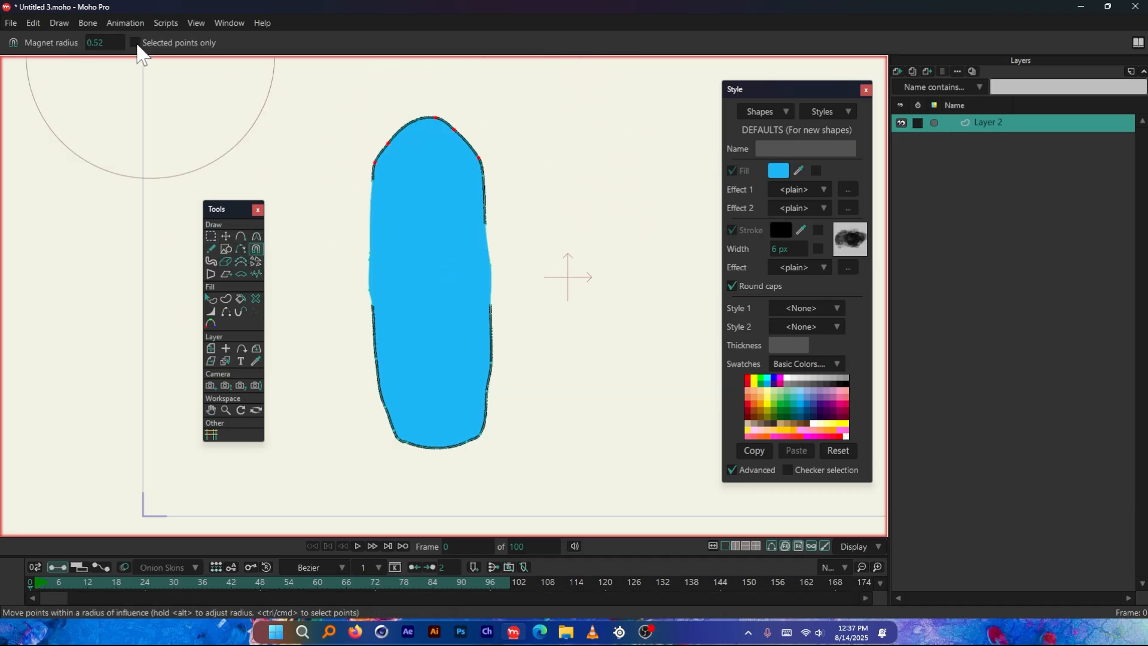
# Restrict the Magnet to Selected points only and try pulling the capsule's top, undoing the deformations
pyautogui.click(135, 42)
pyautogui.moveTo(441, 157)
pyautogui.mouseDown()
pyautogui.moveTo(558, 166)
pyautogui.moveTo(478, 319)
pyautogui.moveTo(437, 186)
pyautogui.moveTo(303, 180)
pyautogui.moveTo(421, 141)
pyautogui.mouseUp()
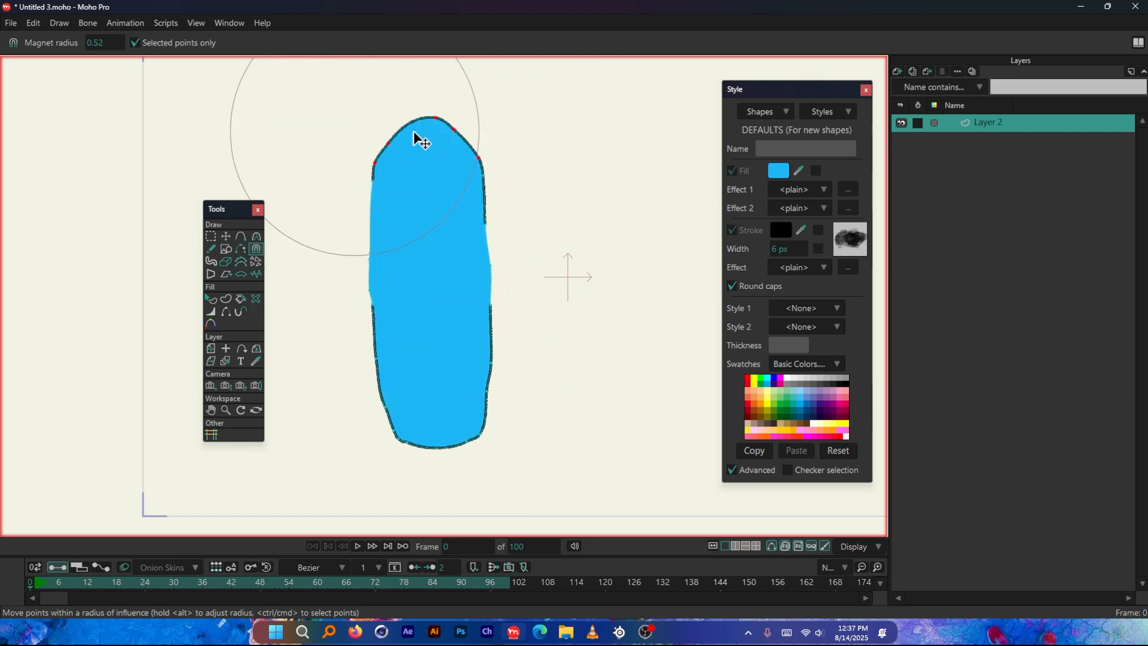
pyautogui.moveTo(345, 136)
pyautogui.mouseDown()
pyautogui.moveTo(478, 160)
pyautogui.moveTo(464, 149)
pyautogui.mouseUp()
pyautogui.hotkey('ctrl', 'z')
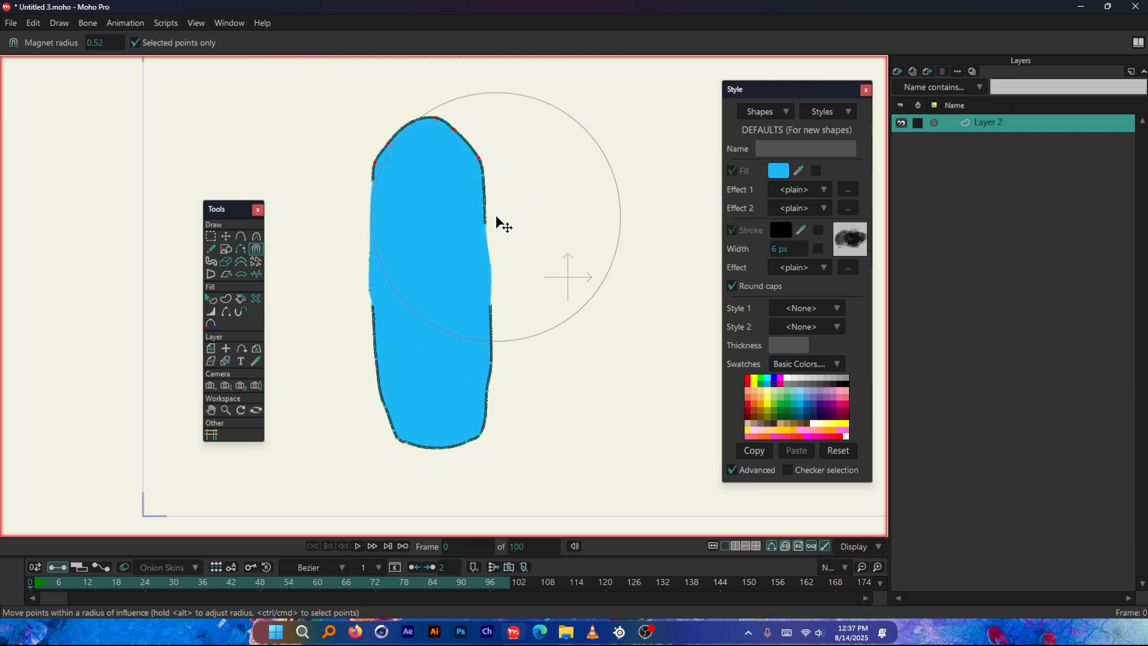
pyautogui.moveTo(496, 221)
pyautogui.mouseDown()
pyautogui.moveTo(470, 272)
pyautogui.moveTo(431, 280)
pyautogui.moveTo(394, 326)
pyautogui.moveTo(401, 235)
pyautogui.moveTo(430, 205)
pyautogui.mouseUp()
pyautogui.hotkey('ctrl', 'z')
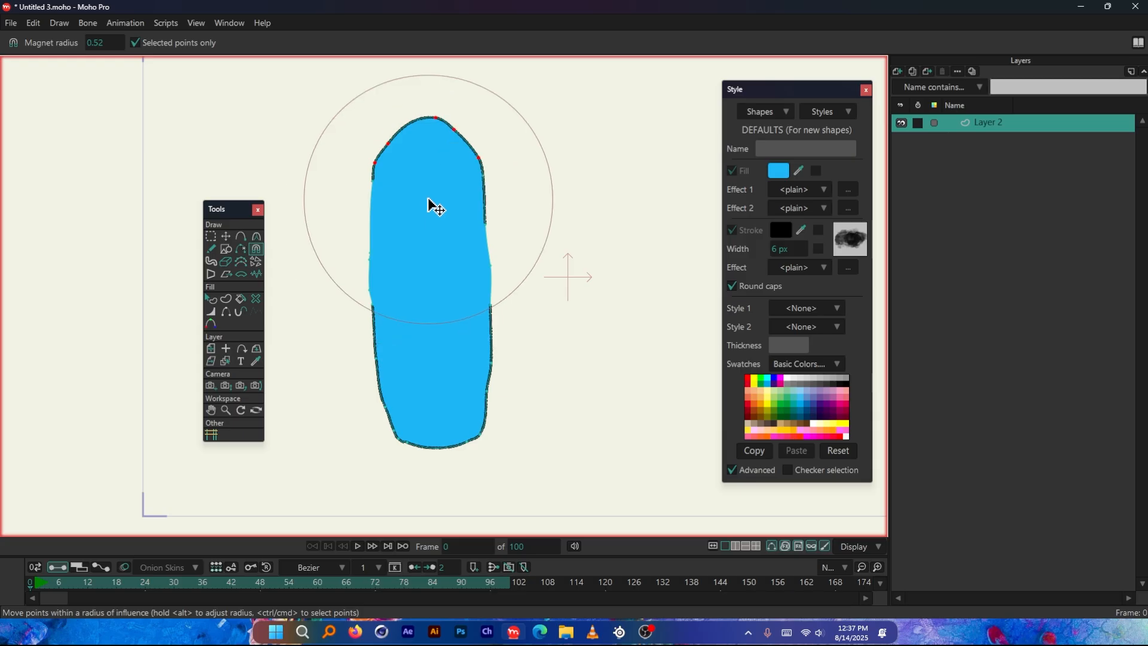
# Erase the upper half of the capsule with the Eraser at radius 0.25
pyautogui.click(226, 261)
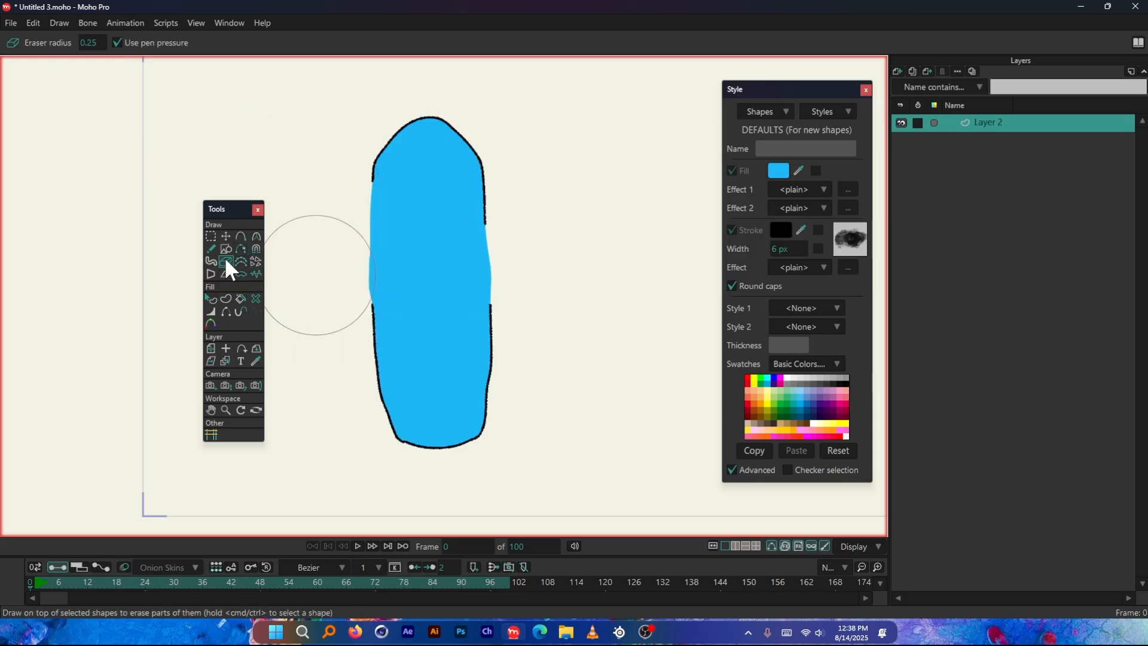
pyautogui.moveTo(559, 180)
pyautogui.mouseDown()
pyautogui.moveTo(440, 159)
pyautogui.moveTo(423, 189)
pyautogui.moveTo(518, 227)
pyautogui.moveTo(482, 269)
pyautogui.moveTo(474, 308)
pyautogui.mouseUp()
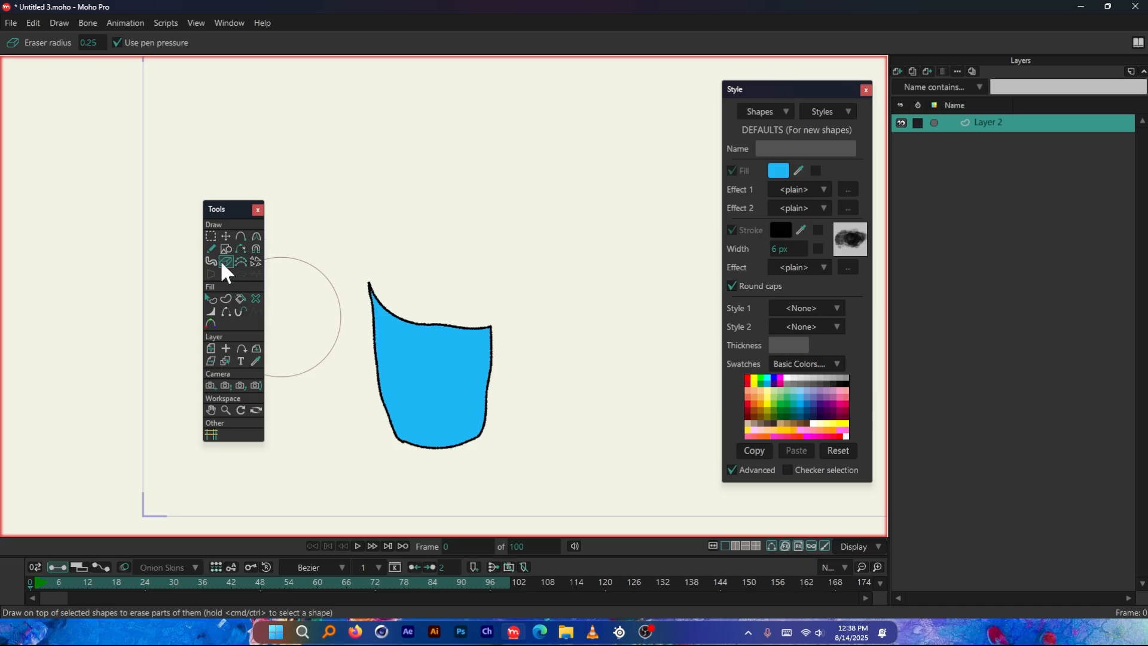
pyautogui.scroll(1, 358, 329)
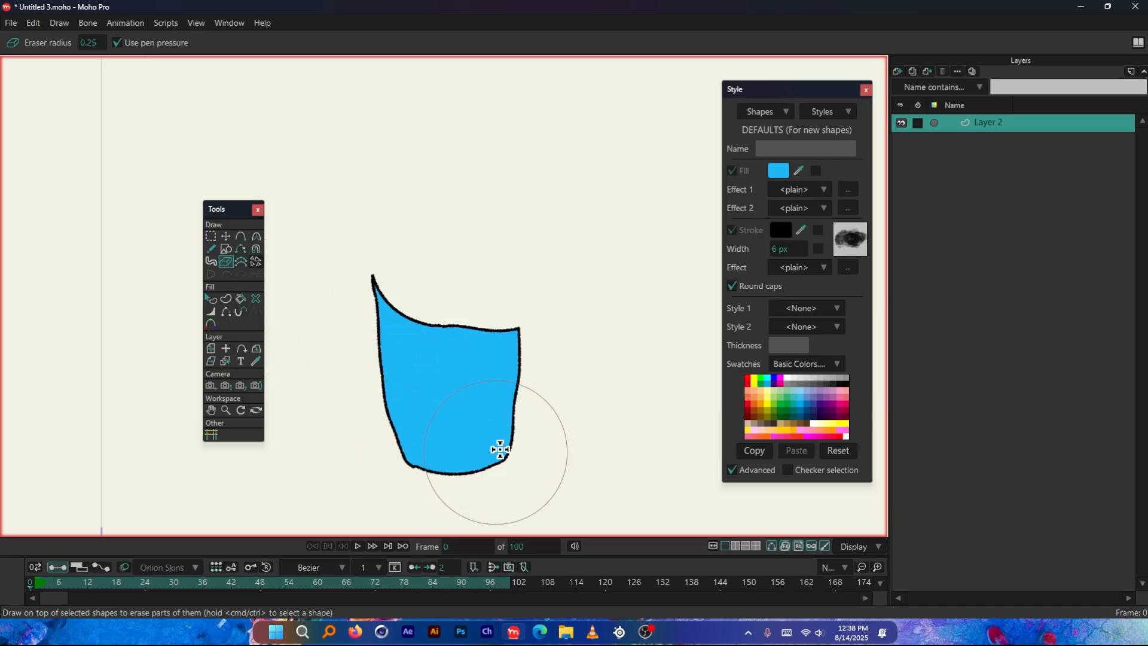
# Erase more of the remaining shape's upper right and upper left, leaving a small bowl-shaped piece at the bottom
pyautogui.scroll(2, 501, 449)
pyautogui.moveTo(568, 243); pyautogui.dragTo(550, 277)
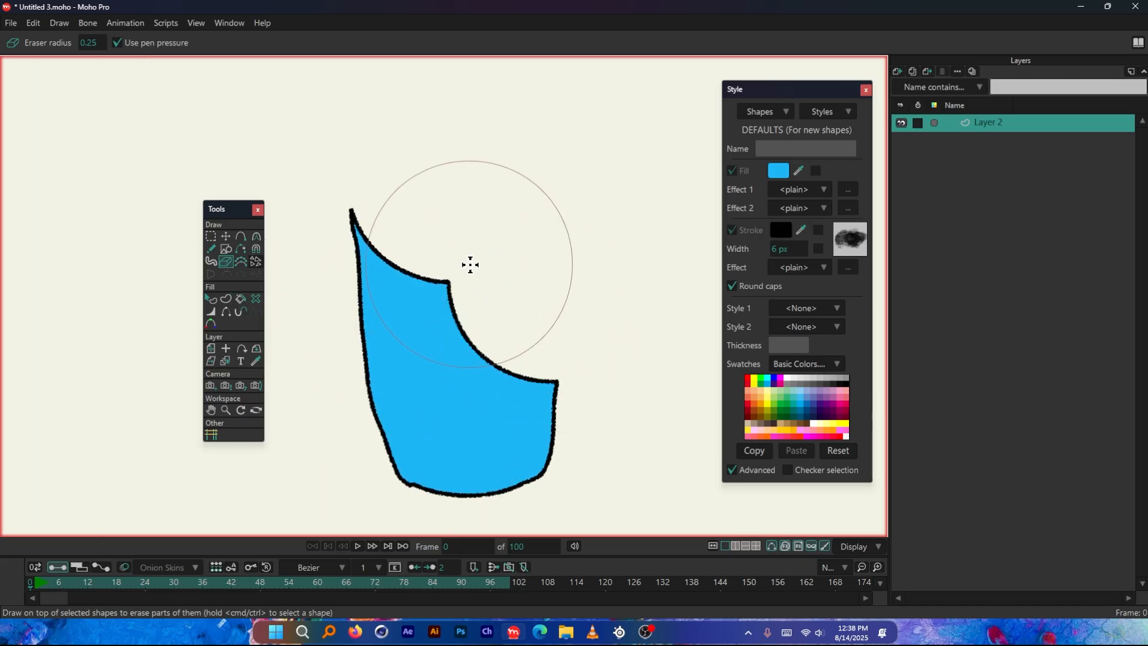
pyautogui.click(517, 279)
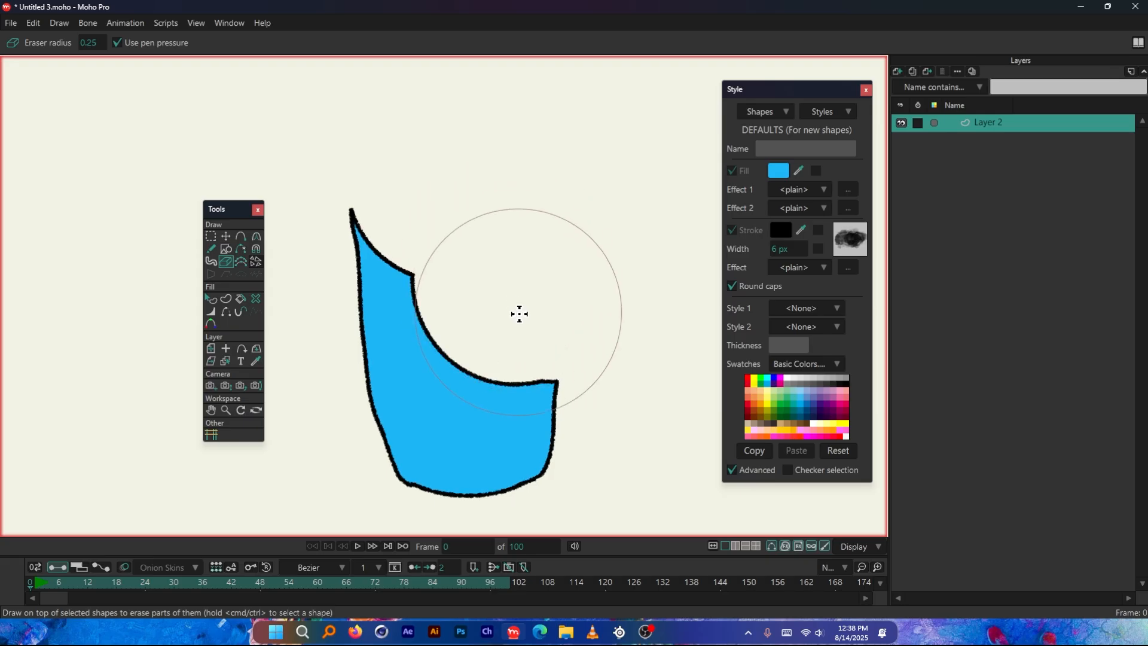
pyautogui.moveTo(532, 328); pyautogui.dragTo(487, 330)
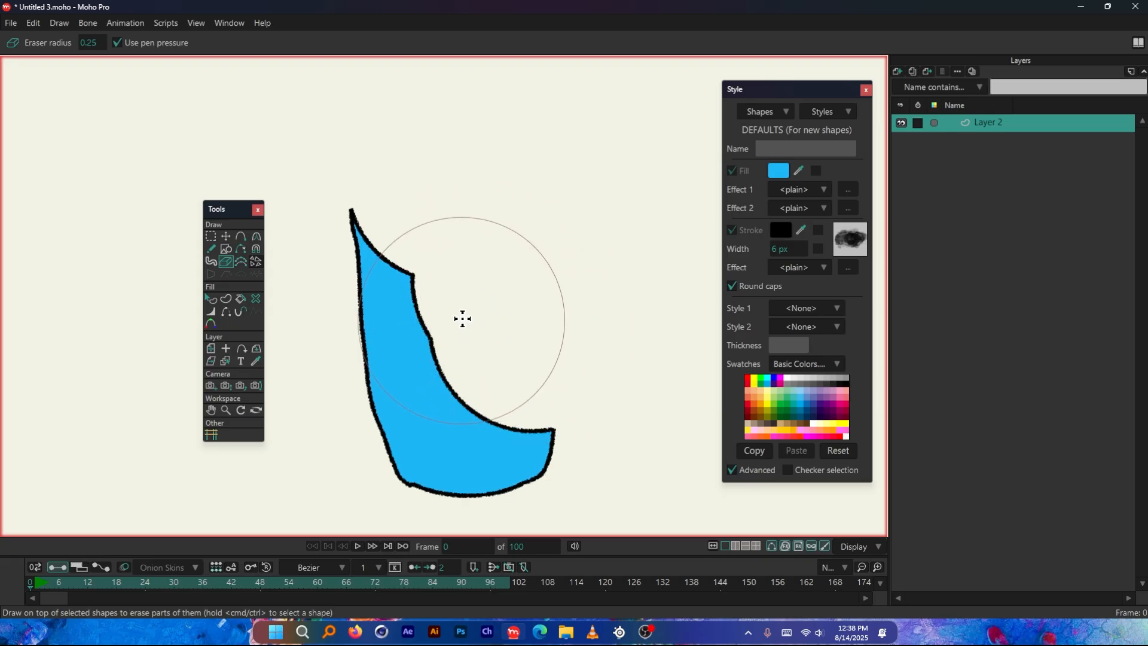
pyautogui.moveTo(453, 252)
pyautogui.mouseDown()
pyautogui.moveTo(407, 236)
pyautogui.moveTo(405, 287)
pyautogui.mouseUp()
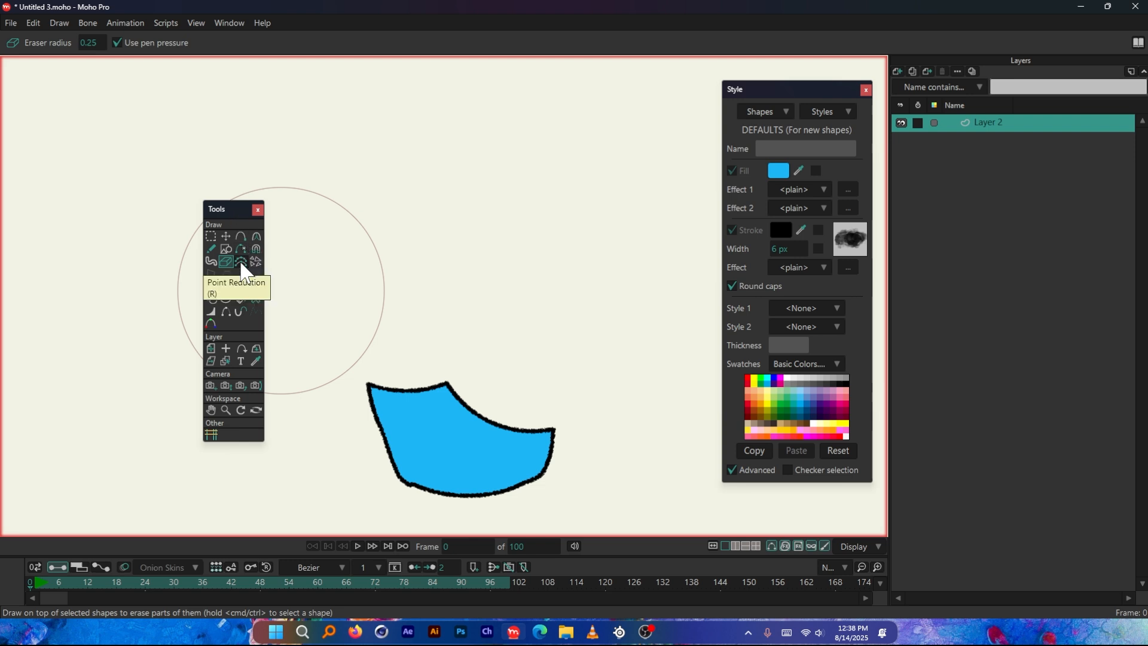
# Switch to the Blob Brush with Auto-stroke enabled
pyautogui.scroll(-5, 381, 283)
pyautogui.click(211, 261)
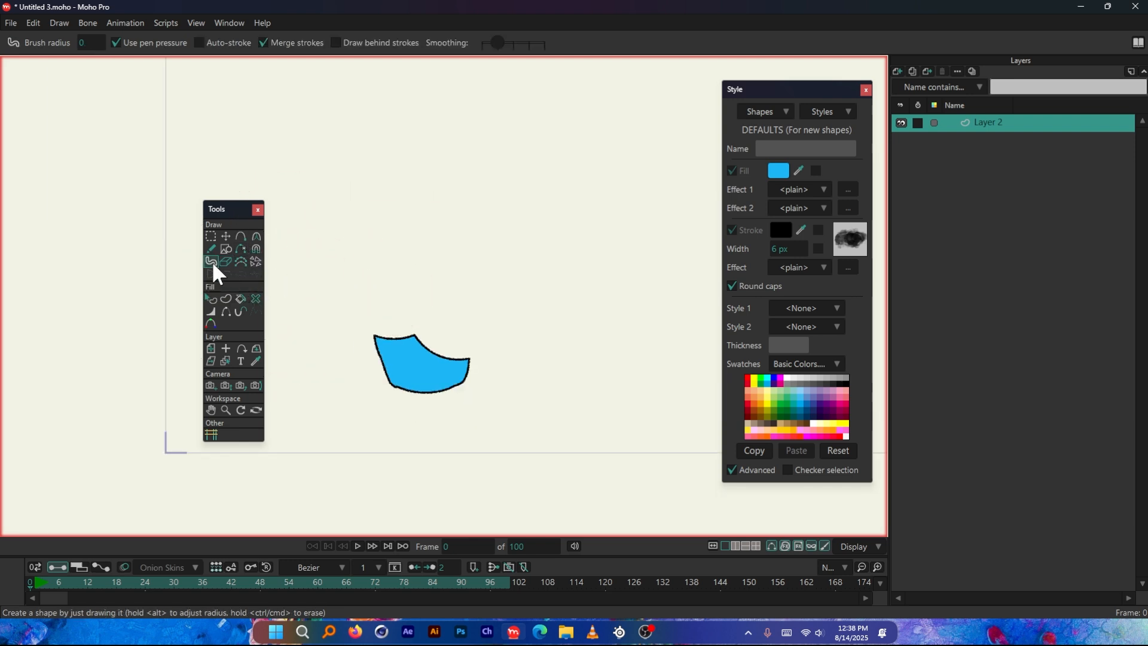
pyautogui.scroll(1, 367, 262)
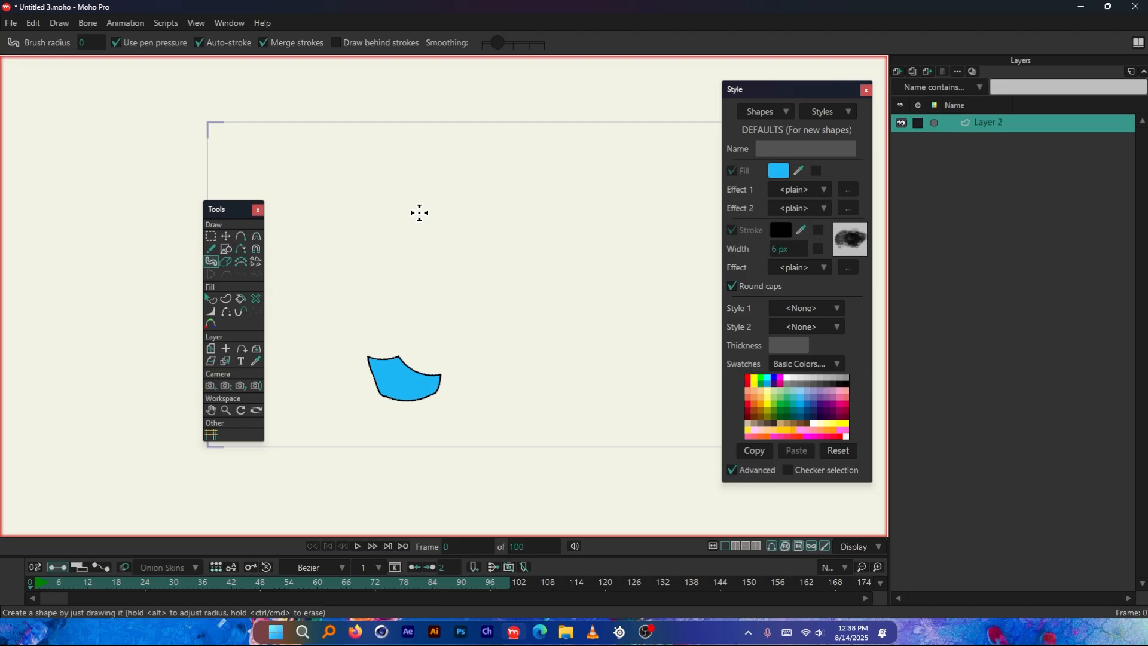
# Draw a wide, closed wavy blob above the bowl-shaped piece with the Freehand tool, using Auto-stroke and Multi-stroke fill
pyautogui.click(212, 249)
pyautogui.moveTo(352, 265)
pyautogui.mouseDown()
pyautogui.moveTo(371, 233)
pyautogui.moveTo(425, 196)
pyautogui.moveTo(489, 190)
pyautogui.moveTo(355, 266)
pyautogui.mouseUp()
pyautogui.scroll(2, 591, 177)
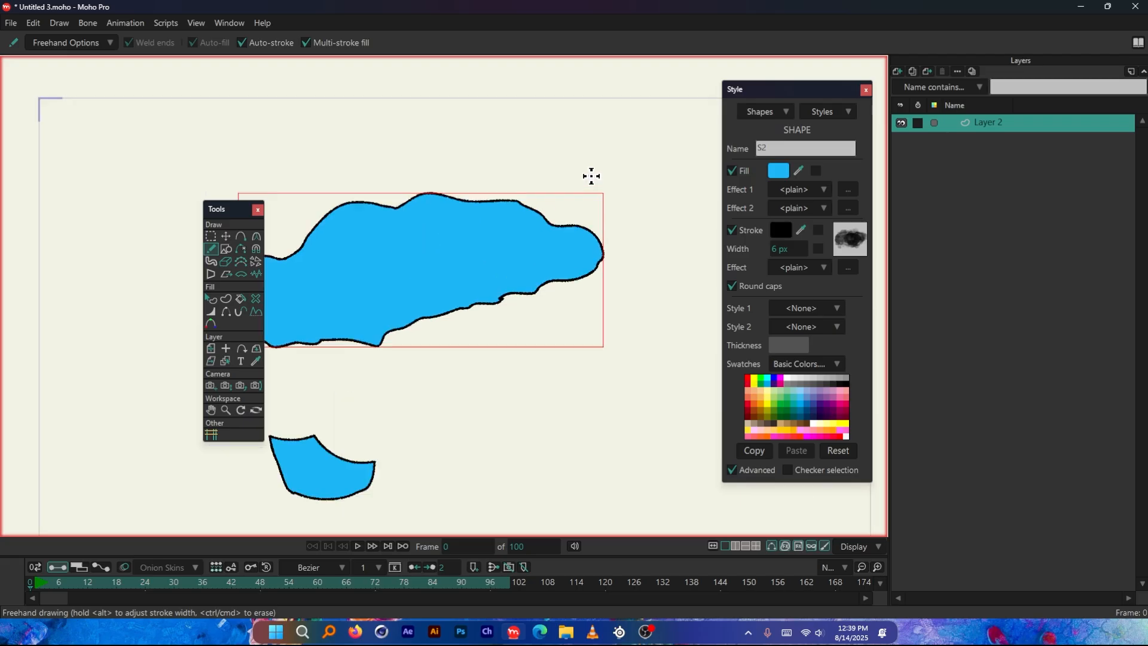
pyautogui.scroll(-1, 670, 271)
pyautogui.scroll(1, 358, 259)
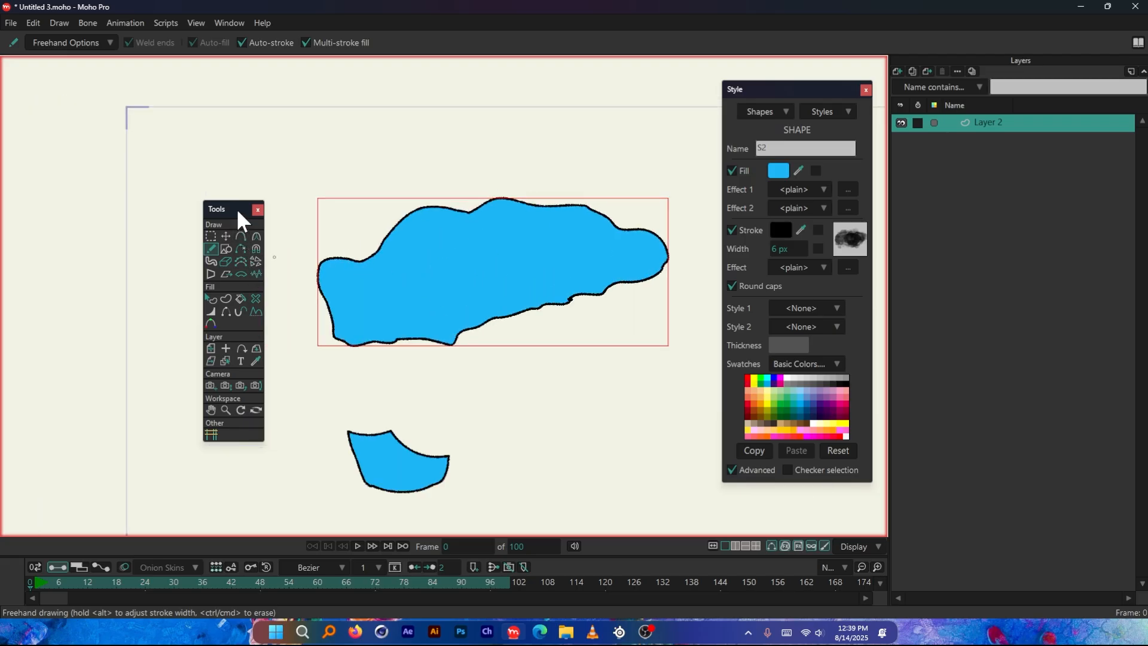
# Simplify the wavy blob's upper edge with Point Reduction at brush radius 0.01, smoothing the dip between its humps
pyautogui.click(240, 261)
pyautogui.moveTo(331, 270)
pyautogui.mouseDown()
pyautogui.moveTo(366, 267)
pyautogui.moveTo(328, 262)
pyautogui.moveTo(361, 258)
pyautogui.moveTo(408, 217)
pyautogui.mouseUp()
pyautogui.scroll(2, 392, 223)
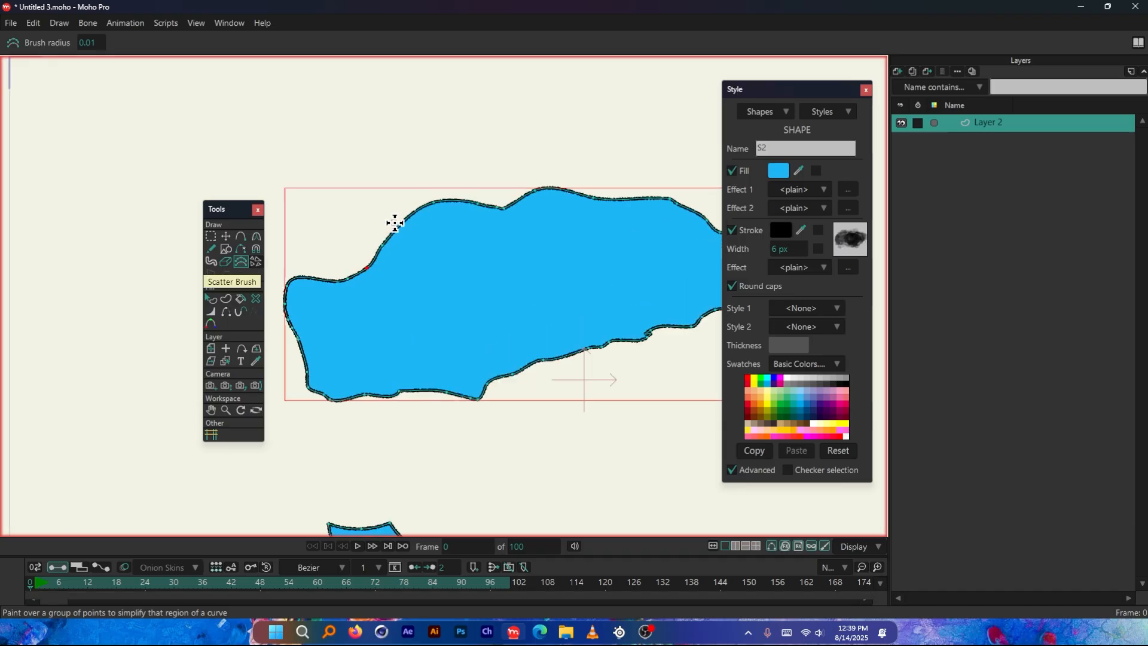
pyautogui.moveTo(362, 266); pyautogui.dragTo(492, 179)
pyautogui.scroll(3, 505, 199)
pyautogui.scroll(3, 538, 197)
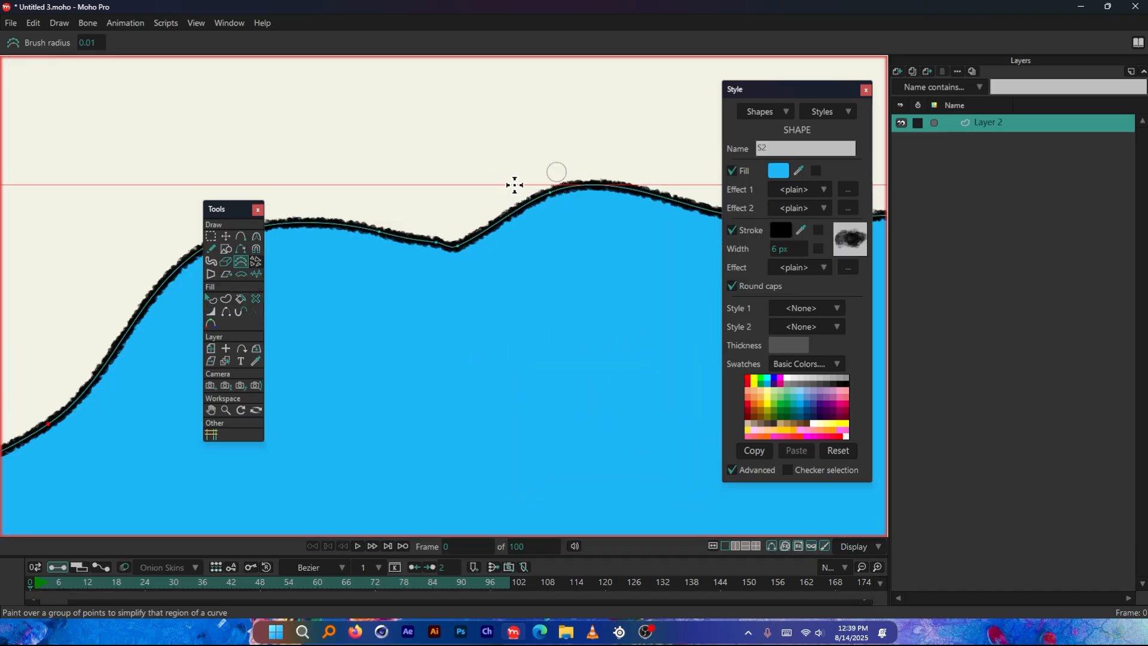
pyautogui.moveTo(359, 230); pyautogui.dragTo(456, 245)
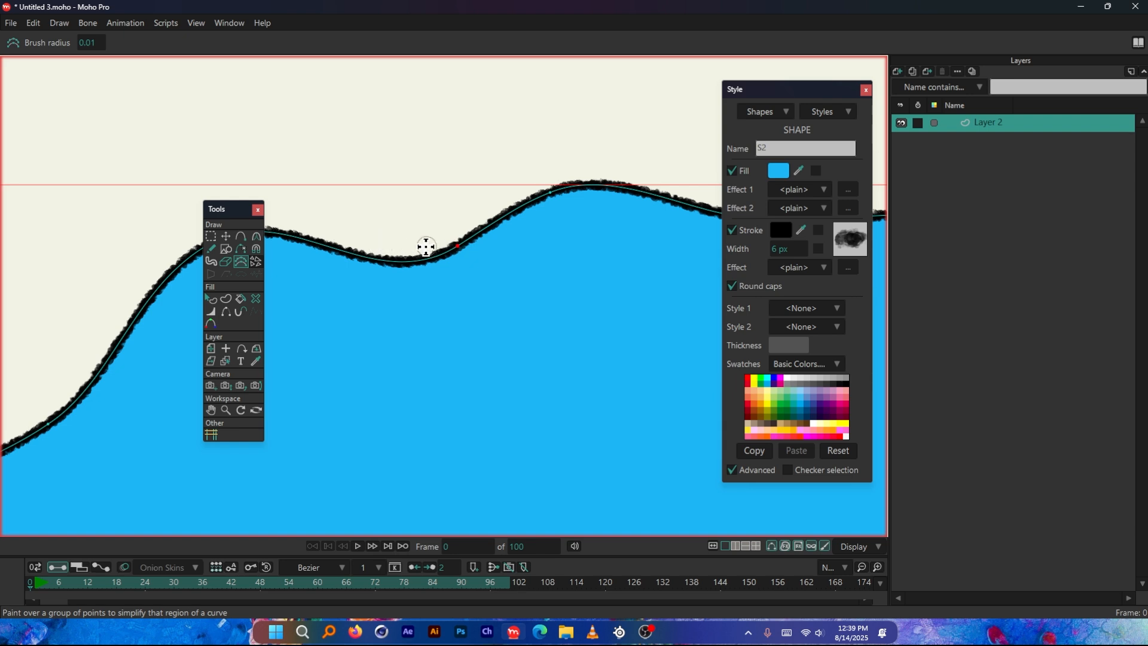
pyautogui.scroll(-3, 430, 244)
pyautogui.moveTo(547, 232); pyautogui.dragTo(645, 235)
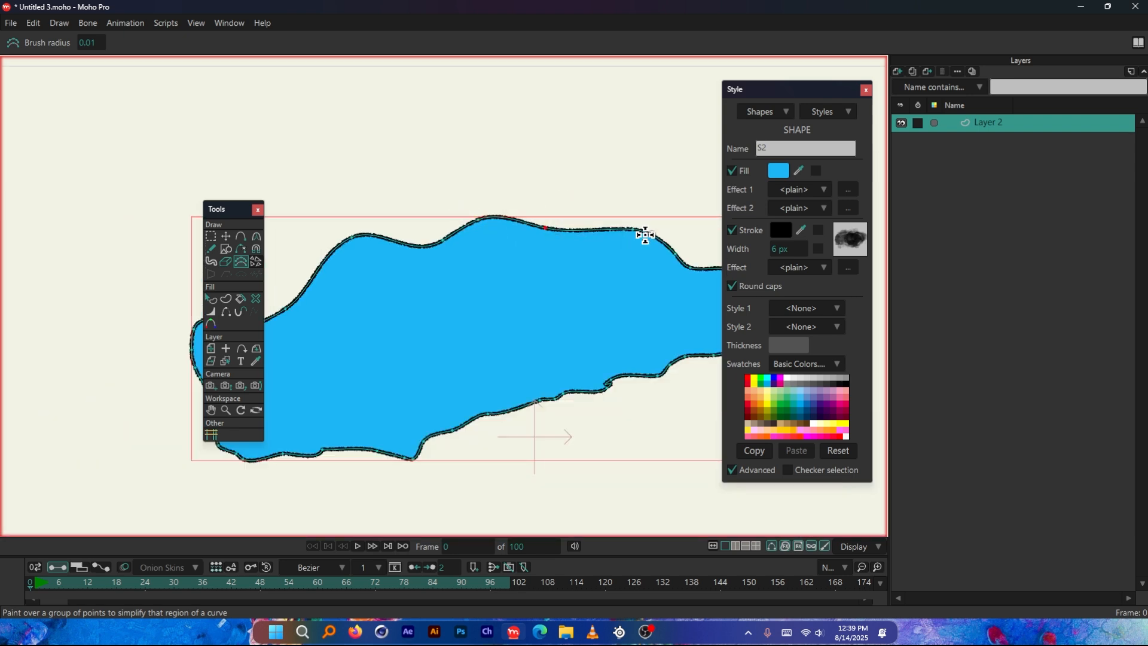
pyautogui.scroll(-2, 321, 253)
# Set the Point Reduction brush radius to 0.51 and simplify the outline around the blob's right end
pyautogui.moveTo(87, 42)
pyautogui.mouseDown()
pyautogui.moveTo(122, 43)
pyautogui.moveTo(111, 43)
pyautogui.mouseUp()
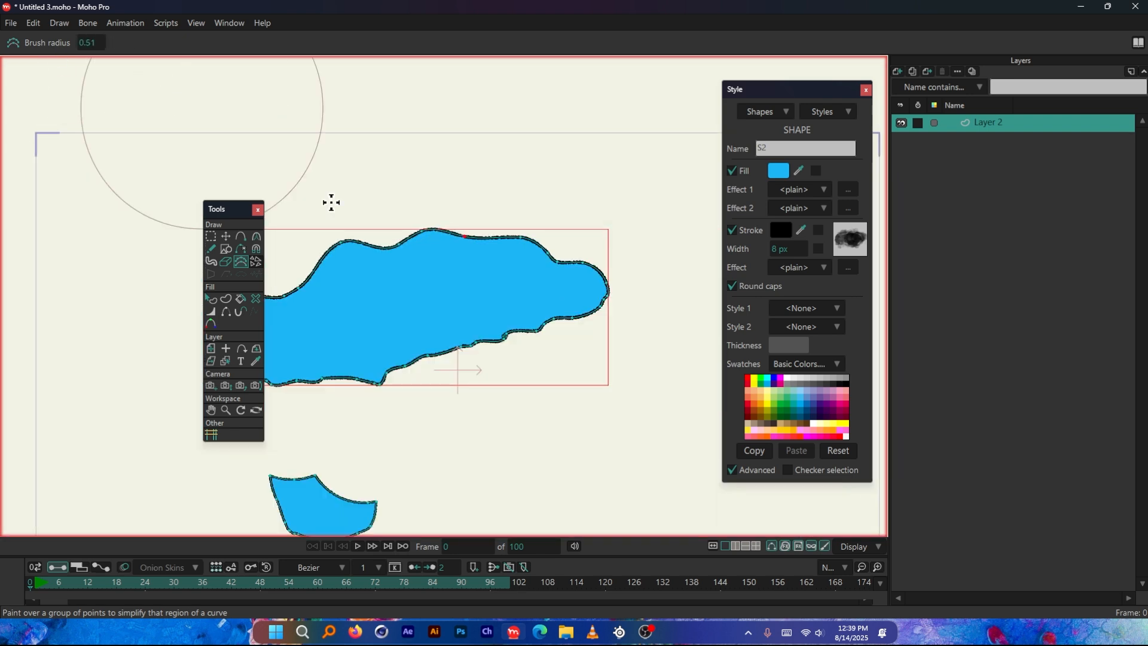
pyautogui.scroll(-1, 467, 308)
pyautogui.moveTo(538, 347)
pyautogui.mouseDown()
pyautogui.moveTo(440, 375)
pyautogui.moveTo(544, 341)
pyautogui.moveTo(482, 230)
pyautogui.moveTo(582, 261)
pyautogui.moveTo(586, 287)
pyautogui.mouseUp()
# Set the Point Reduction brush radius to 0.31 and simplify the blob's lower edge and left end
pyautogui.moveTo(87, 42)
pyautogui.mouseDown()
pyautogui.moveTo(57, 43)
pyautogui.moveTo(80, 42)
pyautogui.mouseUp()
pyautogui.moveTo(532, 308); pyautogui.dragTo(443, 352)
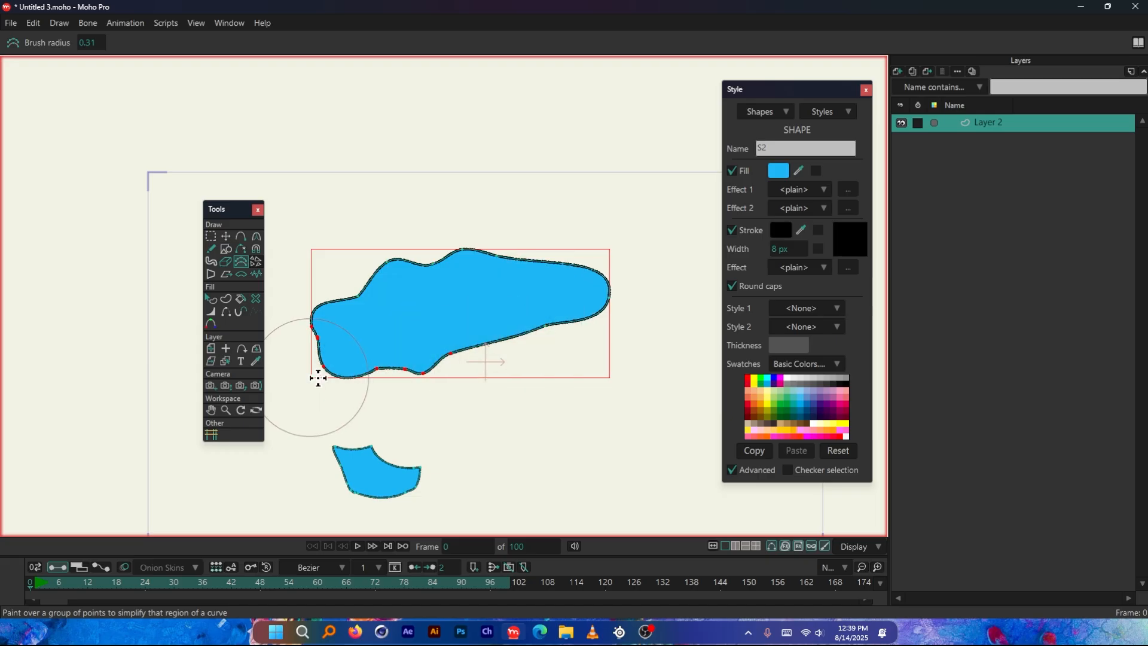
pyautogui.moveTo(369, 375); pyautogui.dragTo(568, 291)
pyautogui.moveTo(330, 366); pyautogui.dragTo(323, 332)
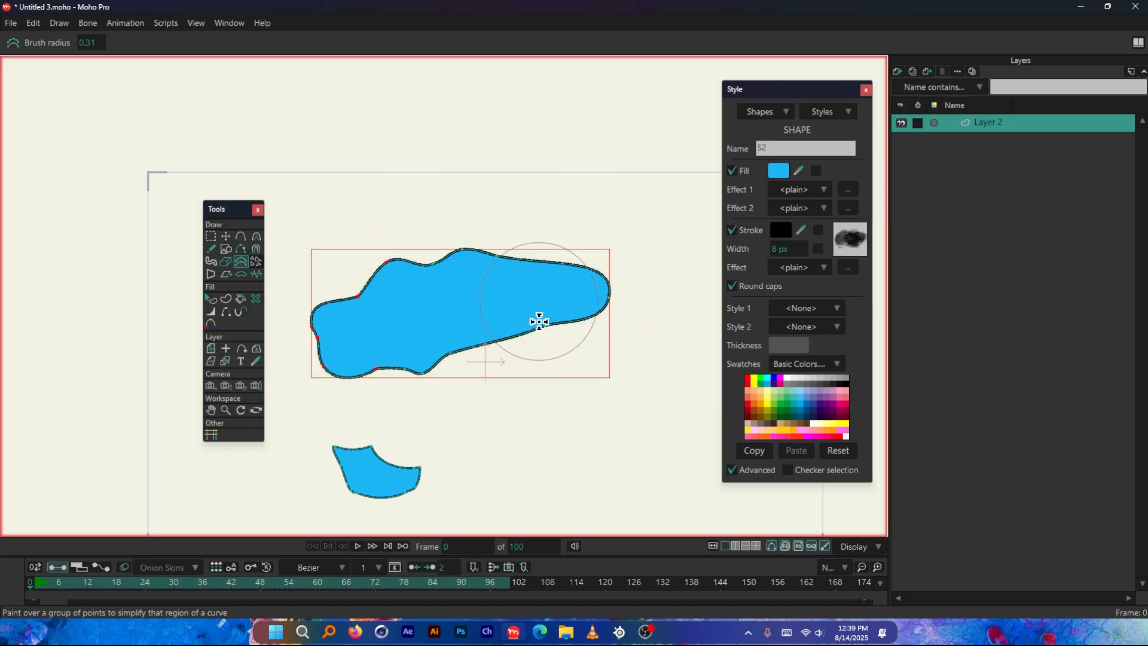
pyautogui.scroll(5, 361, 358)
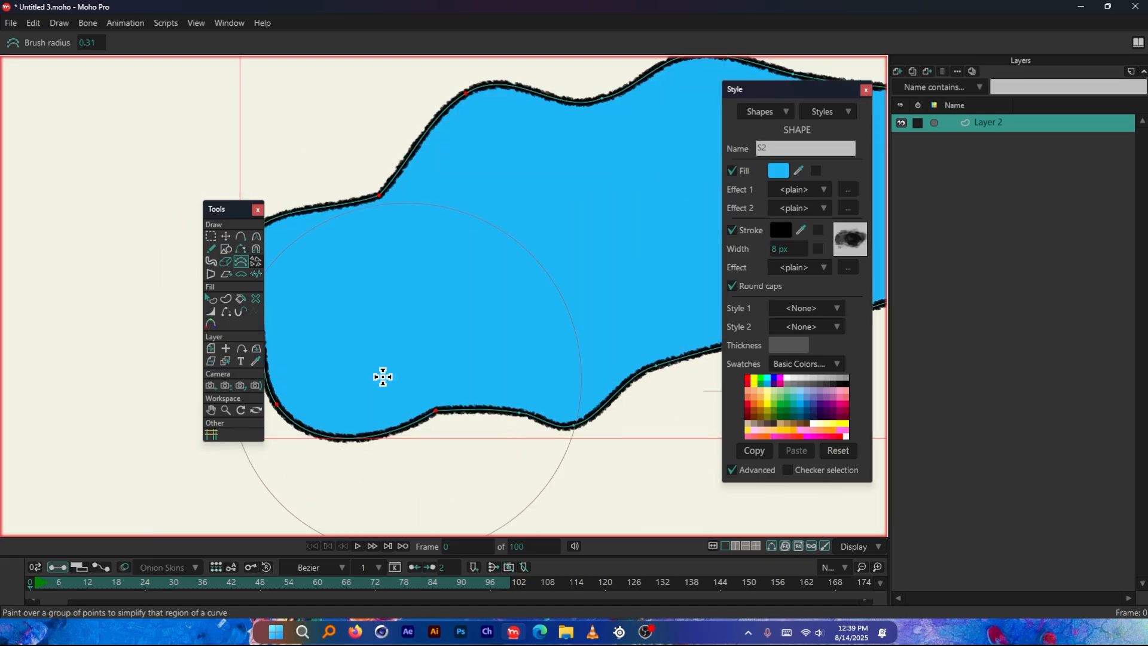
# Scatter three strokes of Bubbles above and beside the blob's left end with the Scatter Brush
pyautogui.scroll(-3, 561, 341)
pyautogui.scroll(-2, 512, 347)
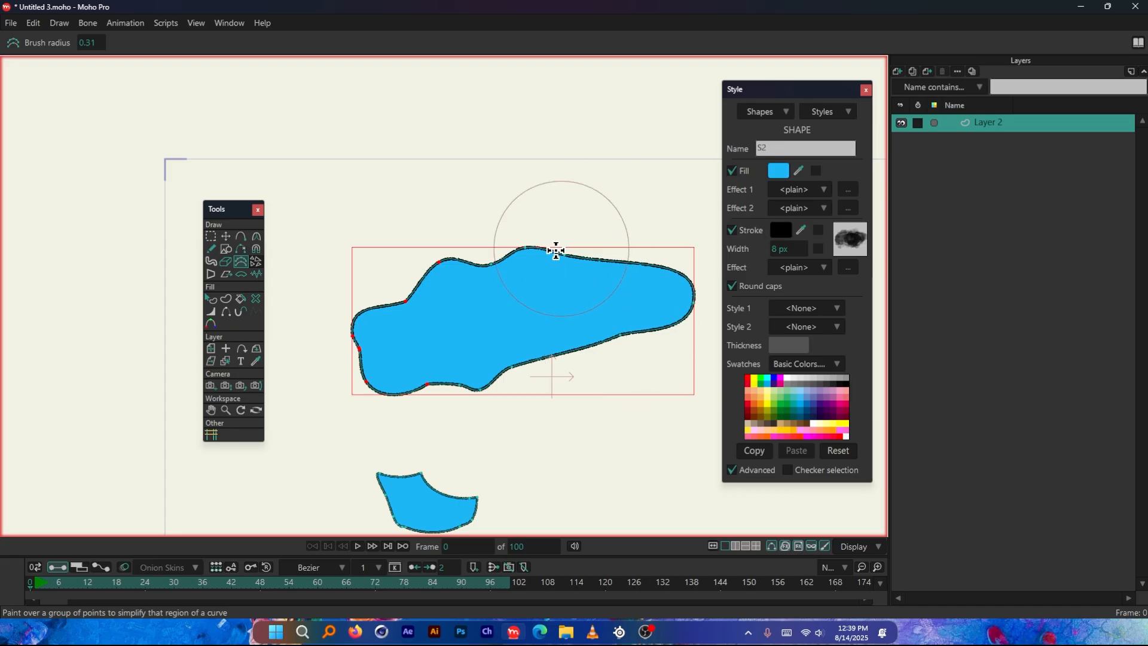
pyautogui.click(257, 275)
pyautogui.scroll(-1, 544, 223)
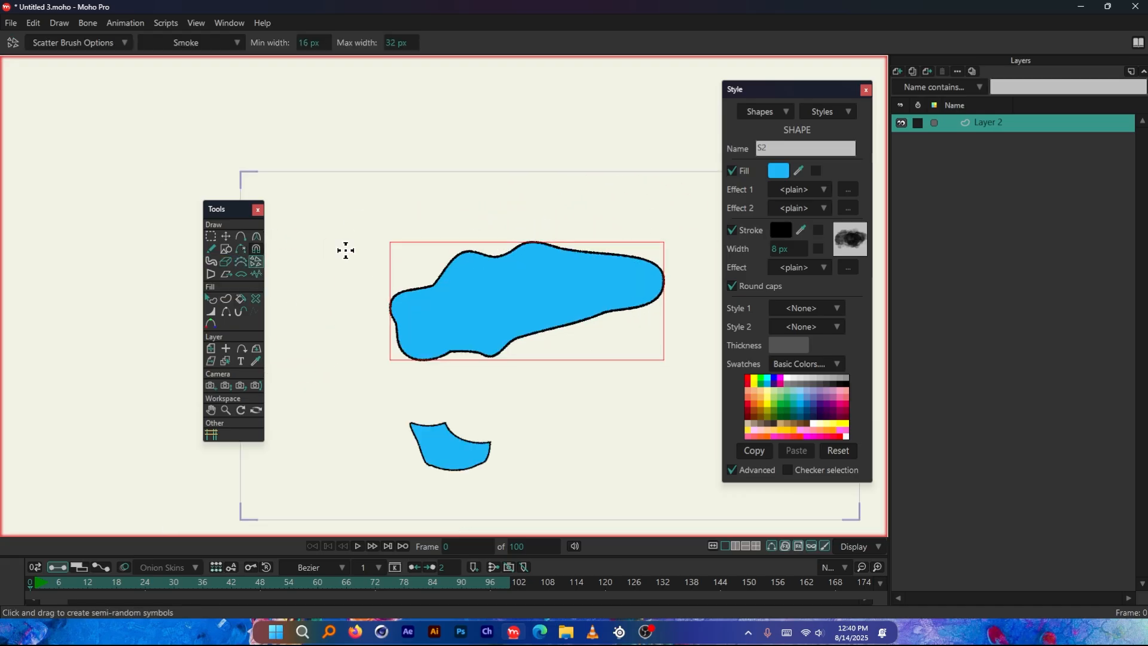
pyautogui.click(201, 43)
pyautogui.click(233, 58)
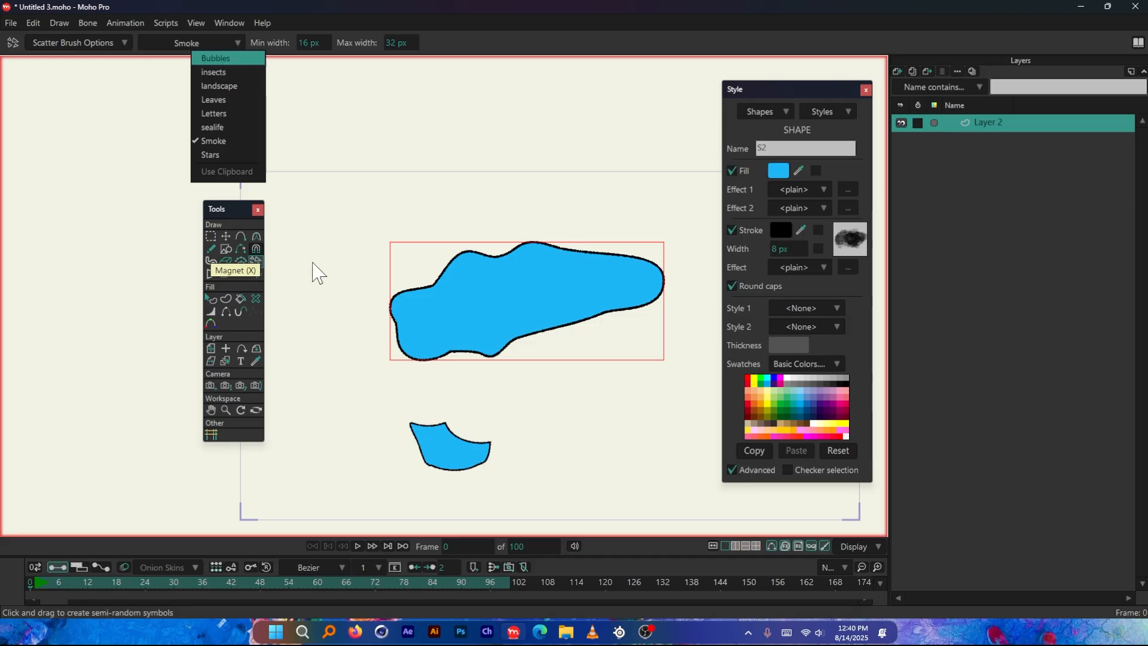
pyautogui.moveTo(312, 267)
pyautogui.mouseDown()
pyautogui.moveTo(330, 234)
pyautogui.moveTo(396, 237)
pyautogui.mouseUp()
pyautogui.scroll(2, 312, 260)
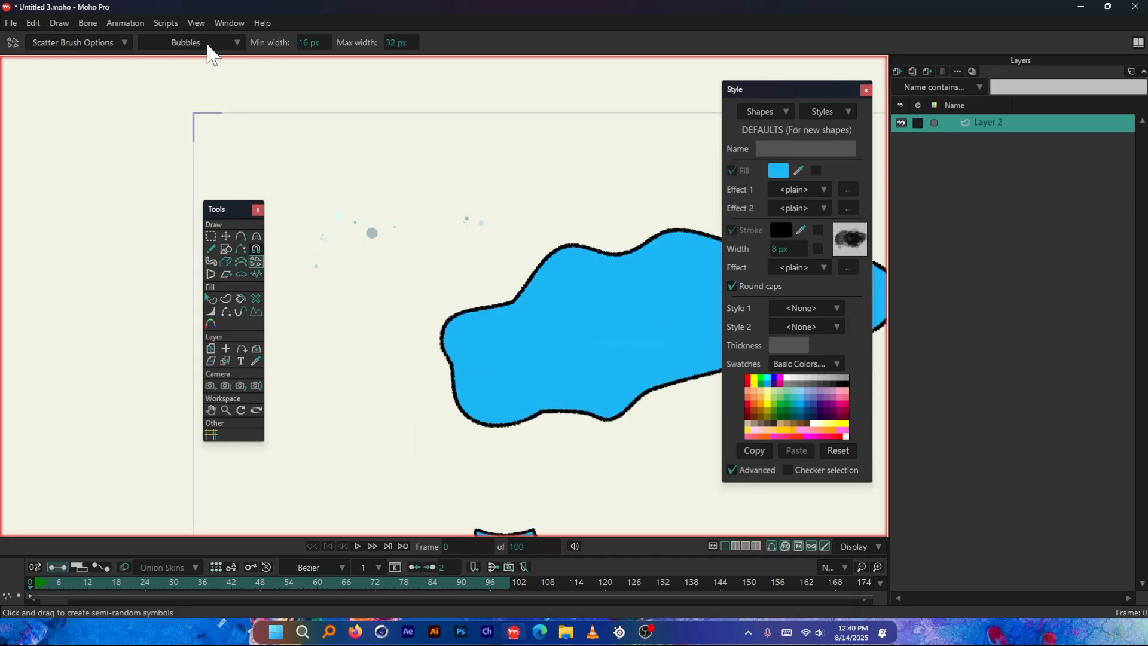
pyautogui.moveTo(357, 160)
pyautogui.mouseDown()
pyautogui.moveTo(457, 161)
pyautogui.moveTo(458, 211)
pyautogui.mouseUp()
pyautogui.click(204, 43)
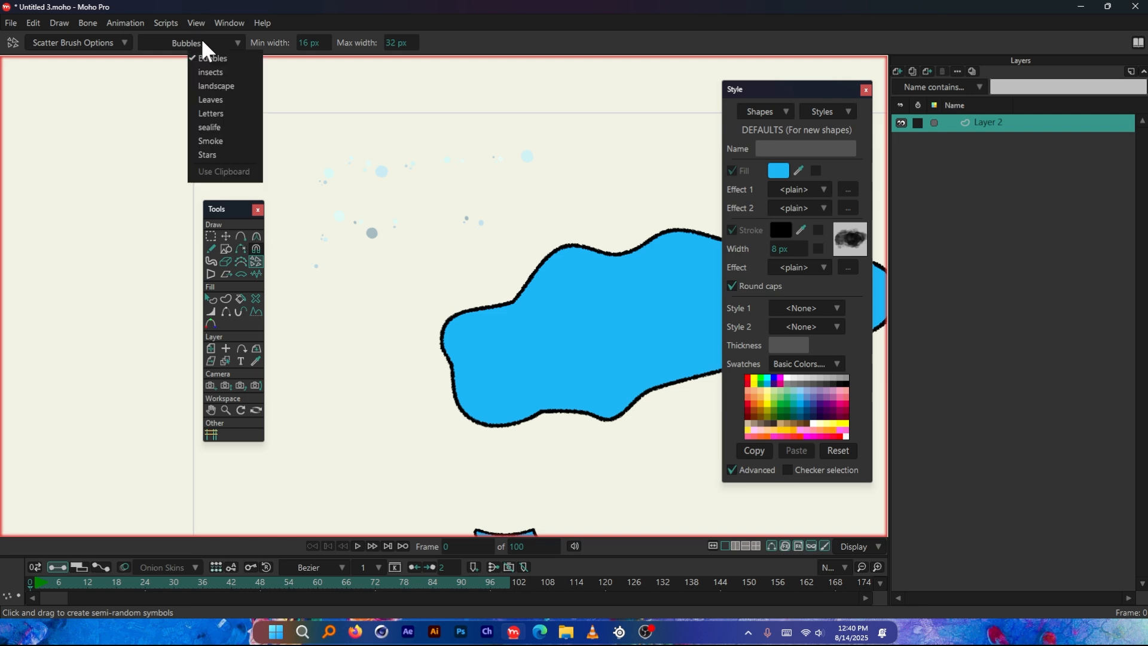
pyautogui.moveTo(329, 400)
pyautogui.mouseDown()
pyautogui.moveTo(433, 328)
pyautogui.moveTo(513, 246)
pyautogui.mouseUp()
# Switch the Scatter Brush to Leaves and scatter a loose ring of leaves below the bubbles
pyautogui.click(197, 42)
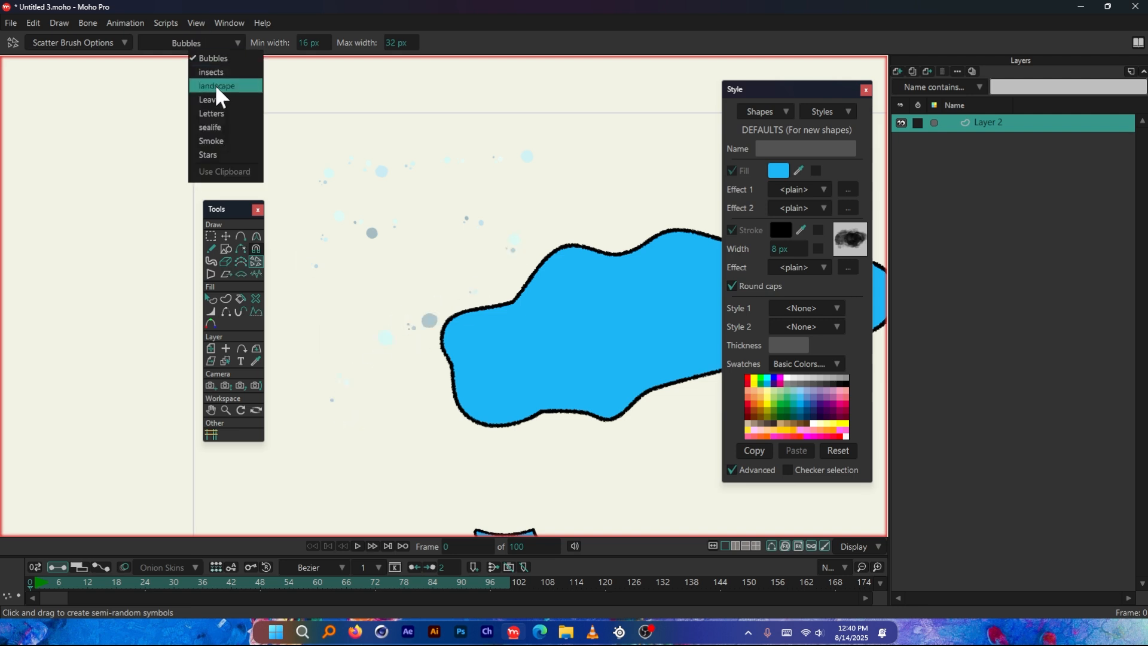
pyautogui.click(216, 100)
pyautogui.scroll(-4, 328, 179)
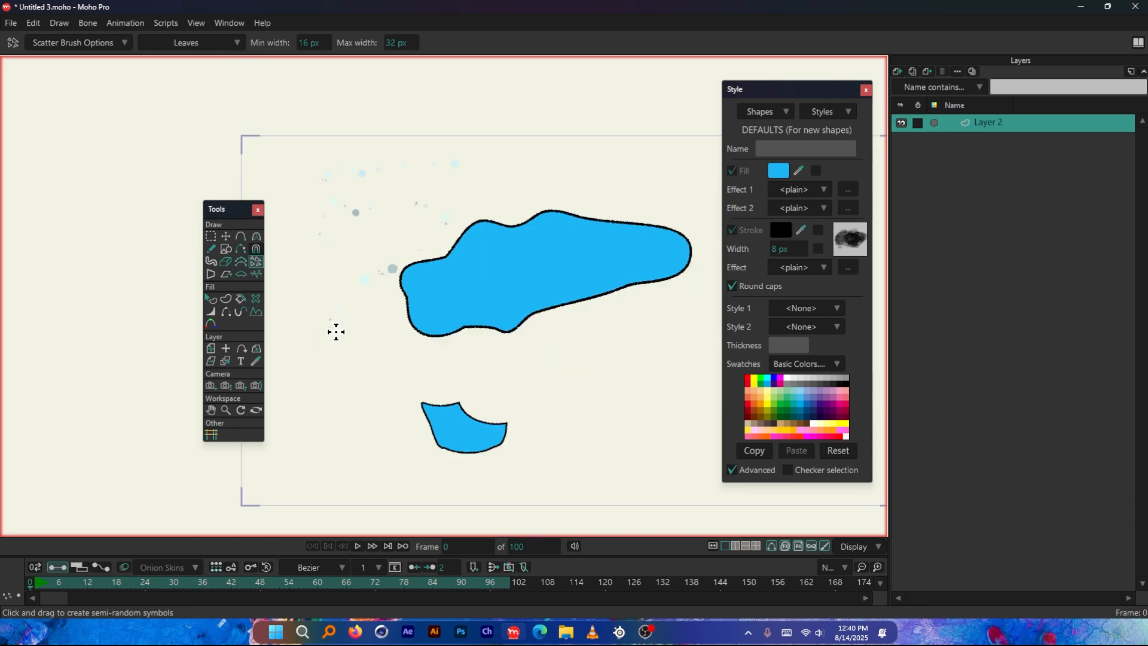
pyautogui.scroll(5, 336, 334)
pyautogui.moveTo(328, 397); pyautogui.dragTo(430, 285)
pyautogui.scroll(10, 352, 361)
pyautogui.moveTo(409, 437)
pyautogui.mouseDown()
pyautogui.moveTo(457, 363)
pyautogui.moveTo(600, 378)
pyautogui.moveTo(370, 365)
pyautogui.mouseUp()
pyautogui.click(182, 43)
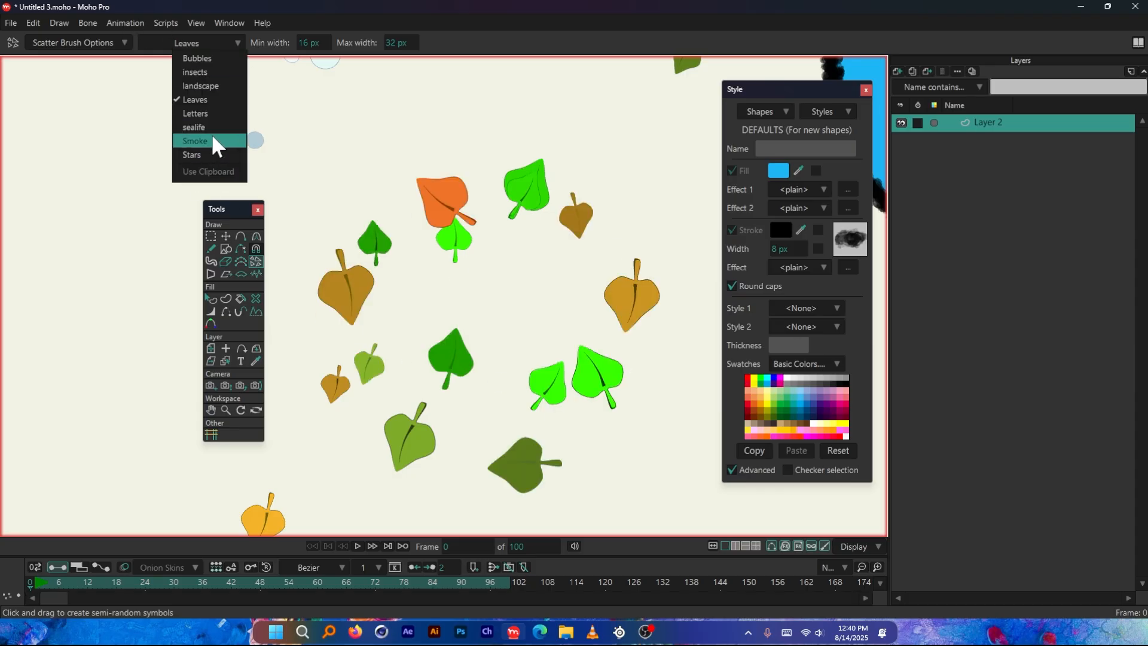
pyautogui.click(359, 196)
# Replace the existing artwork layer with a new empty vector layer and draw a tall filled and stroked rectangle beside the origin
pyautogui.scroll(-10, 357, 201)
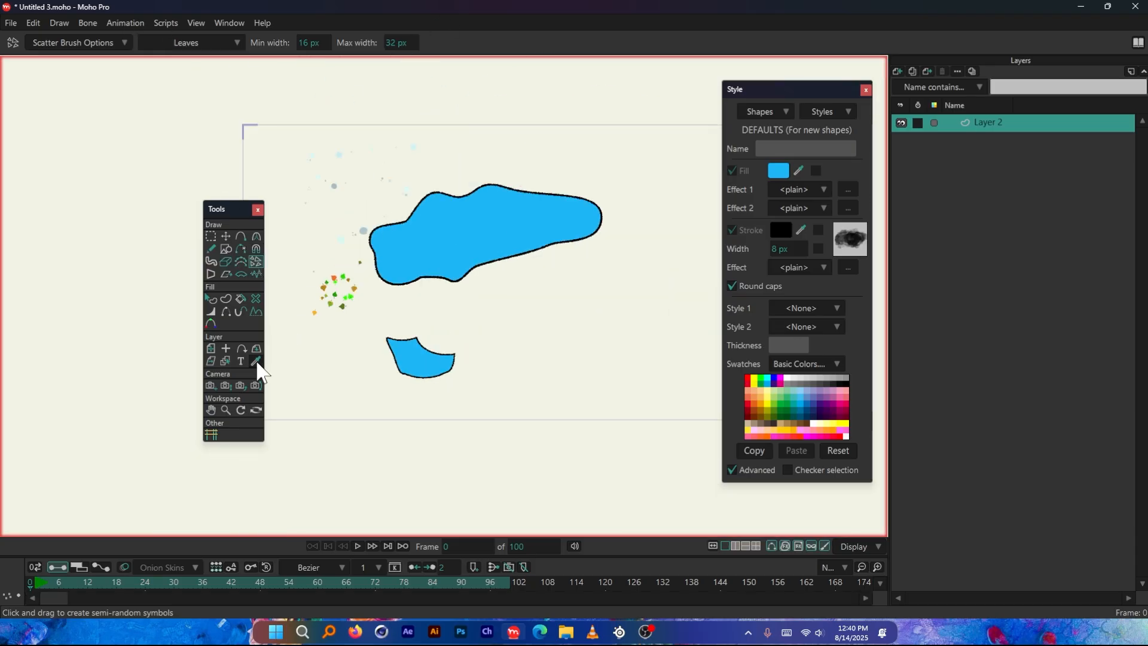
pyautogui.scroll(2, 452, 308)
pyautogui.scroll(-2, 123, 313)
pyautogui.scroll(2, 281, 239)
pyautogui.click(226, 249)
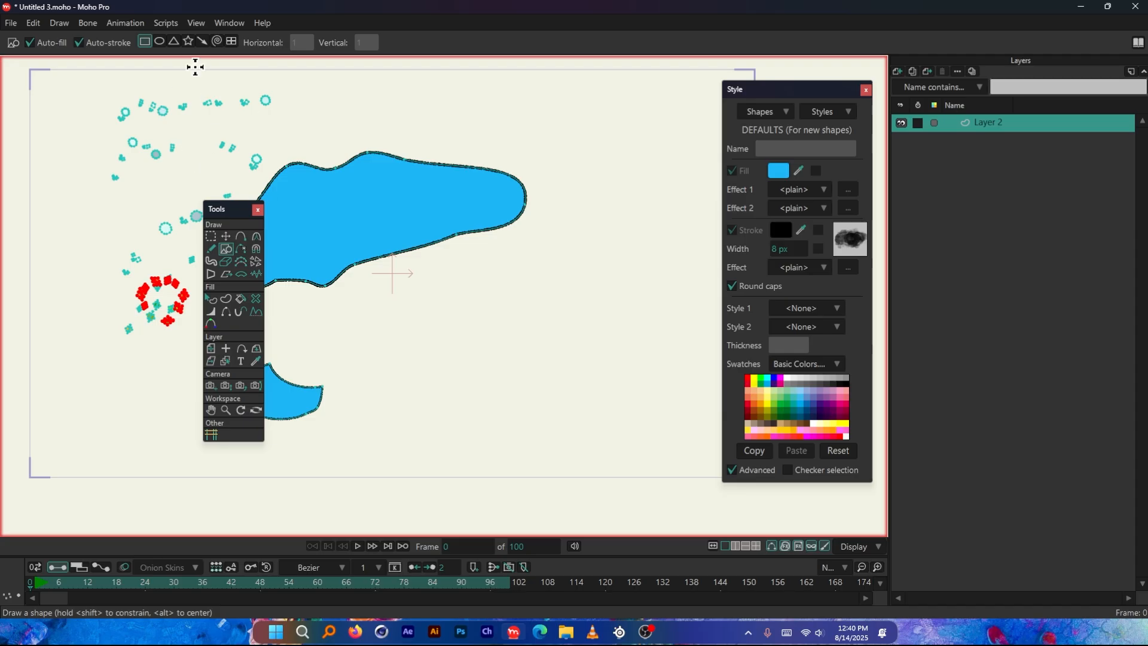
pyautogui.click(929, 71)
pyautogui.click(905, 82)
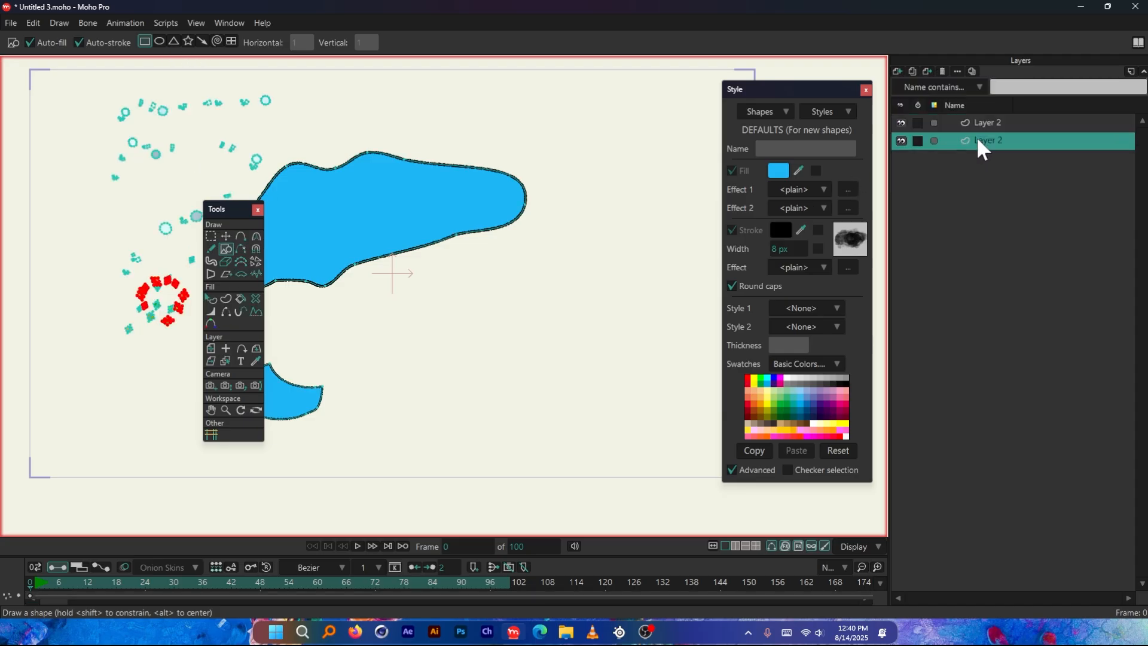
pyautogui.click(942, 71)
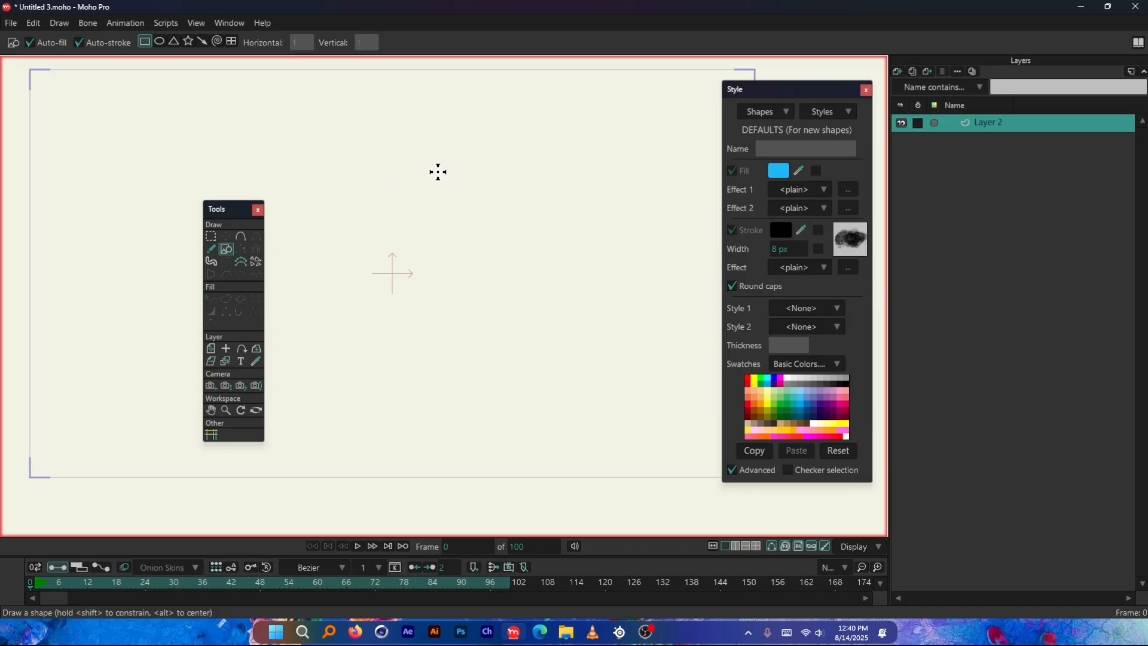
pyautogui.moveTo(442, 161); pyautogui.dragTo(598, 382)
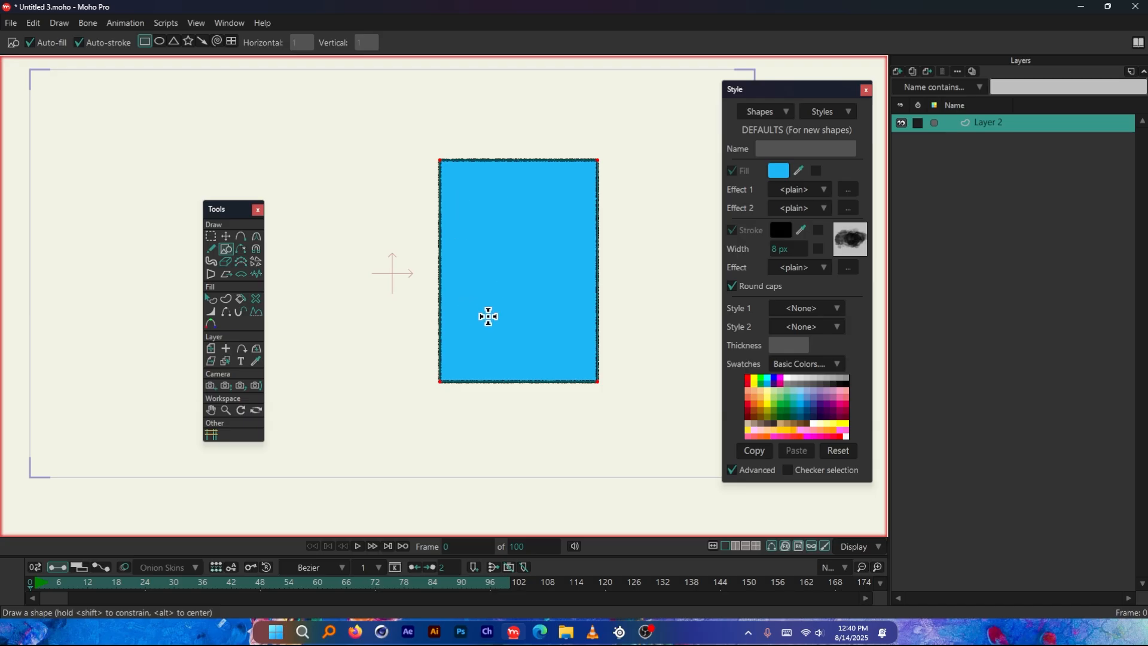
# Try tapering the rectangle with the Perspective Points tool, undoing each attempt
pyautogui.click(211, 275)
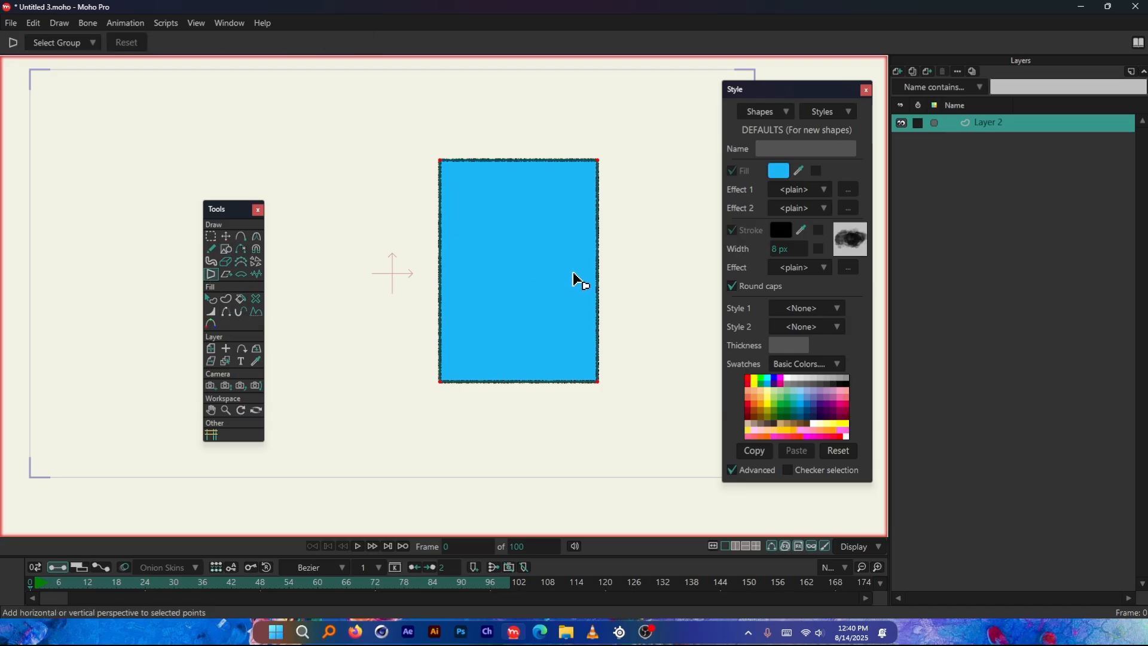
pyautogui.moveTo(573, 278); pyautogui.dragTo(622, 199)
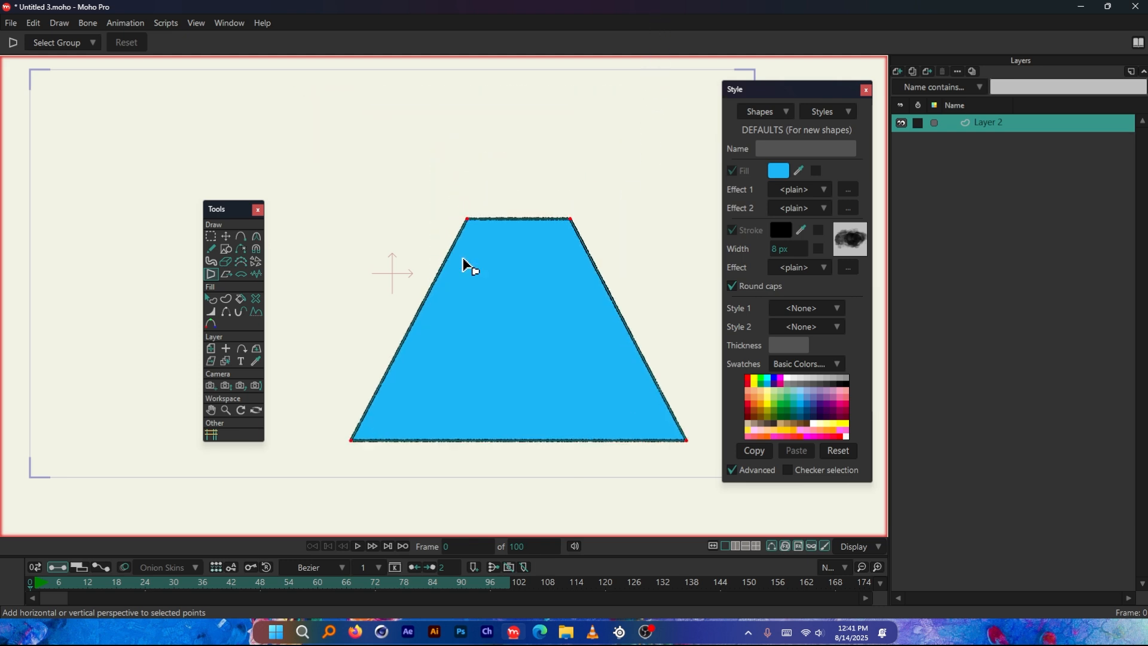
pyautogui.hotkey('ctrl', 'z')
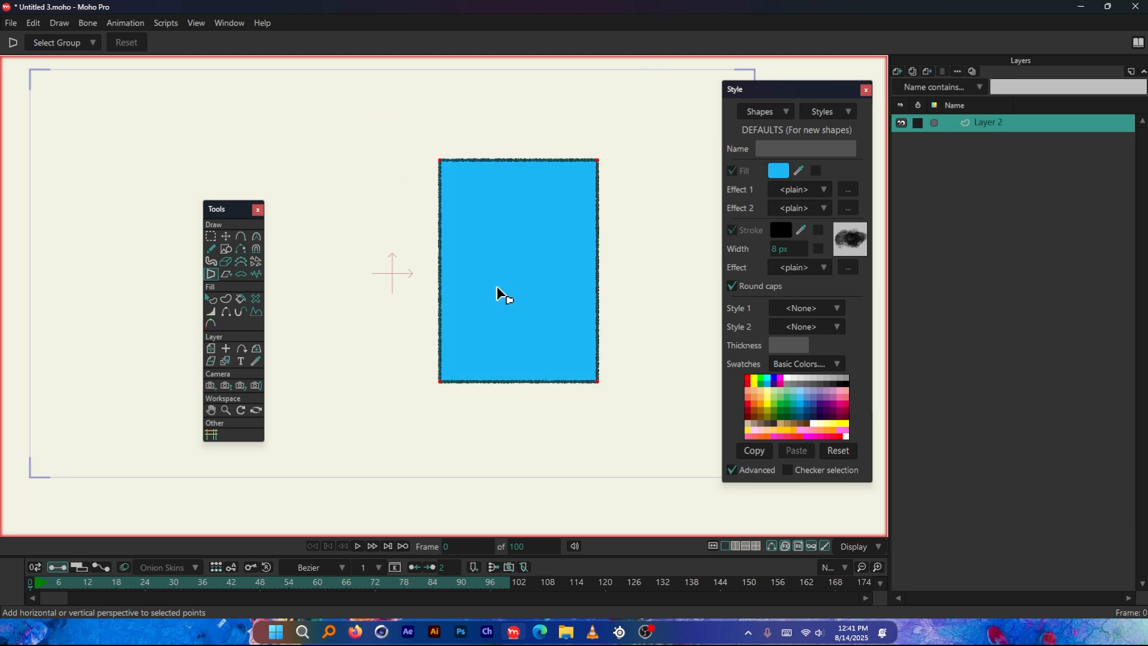
pyautogui.moveTo(627, 210); pyautogui.dragTo(641, 89)
pyautogui.hotkey('ctrl', 'z')
# Try skewing the rectangle with the Shear Points tool, then undo the skew
pyautogui.click(225, 274)
pyautogui.moveTo(542, 211); pyautogui.dragTo(579, 232)
pyautogui.hotkey('ctrl', 'z')
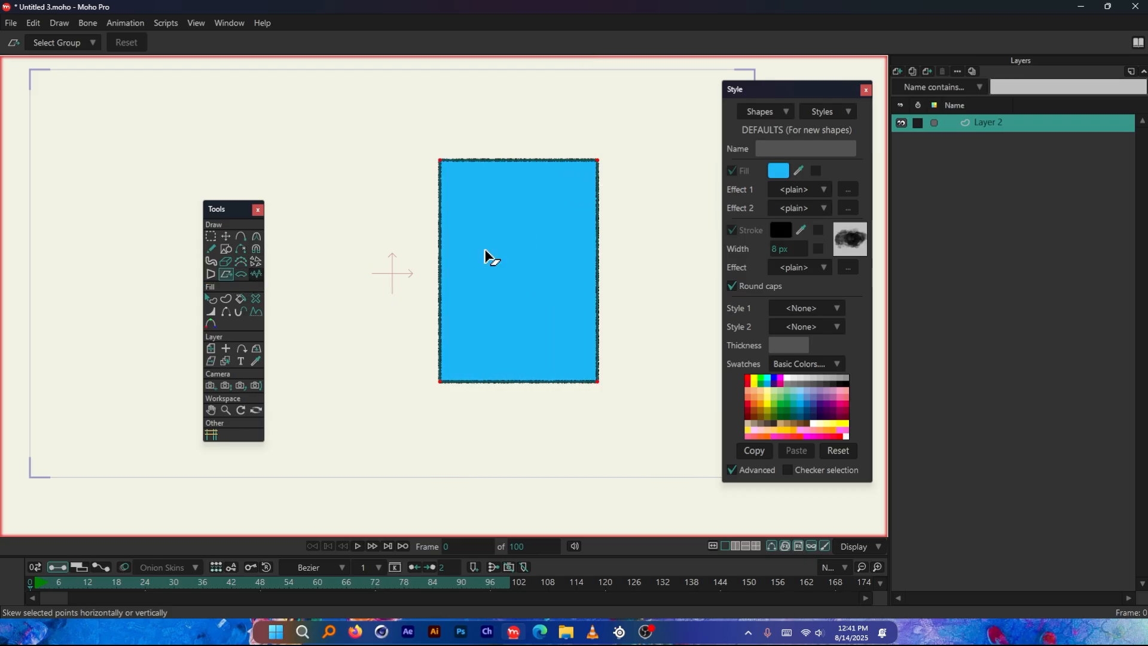
# Try bending the four-point rectangle with the Bend Points tool and undo the bend
pyautogui.scroll(-1, 575, 256)
pyautogui.scroll(-1, 443, 255)
pyautogui.scroll(2, 566, 254)
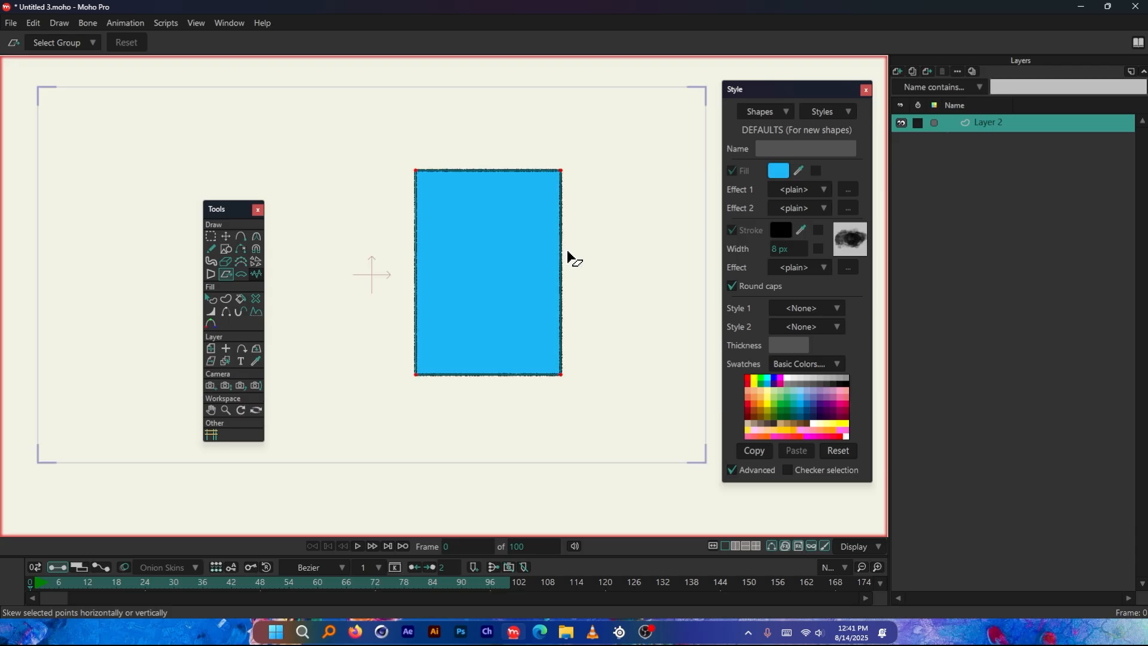
pyautogui.click(241, 275)
pyautogui.moveTo(609, 293); pyautogui.dragTo(914, 212)
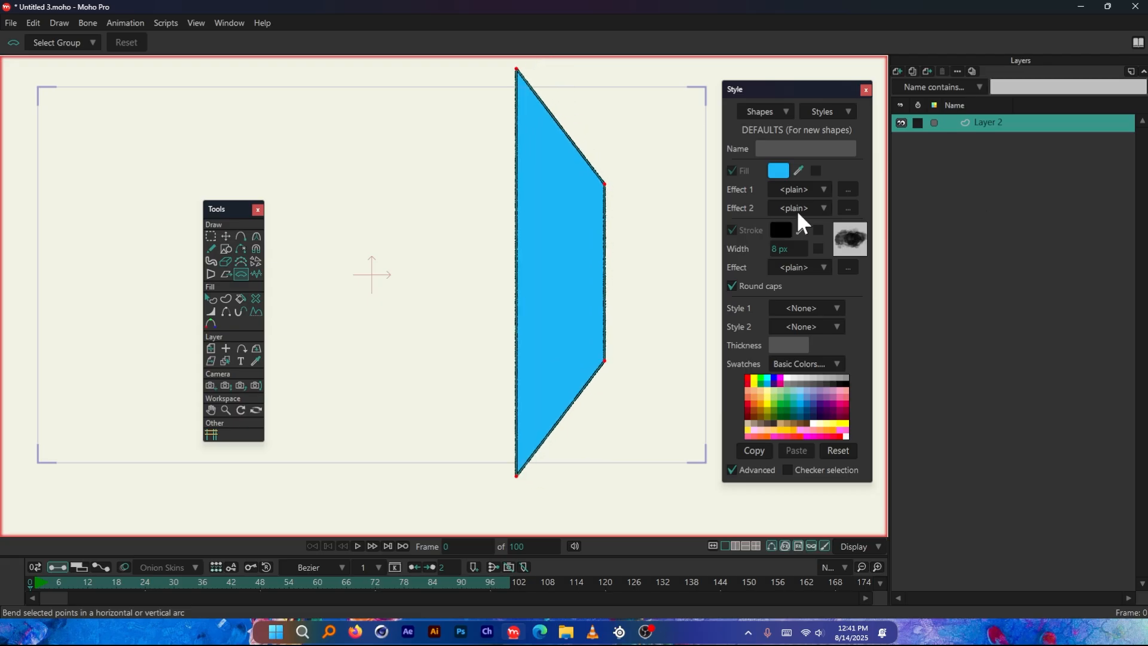
pyautogui.hotkey('ctrl', 'z')
# Stretch the rectangle into a wide, short bar with Transform Points and split each of its sides into eight segments
pyautogui.scroll(-2, 534, 266)
pyautogui.scroll(2, 419, 221)
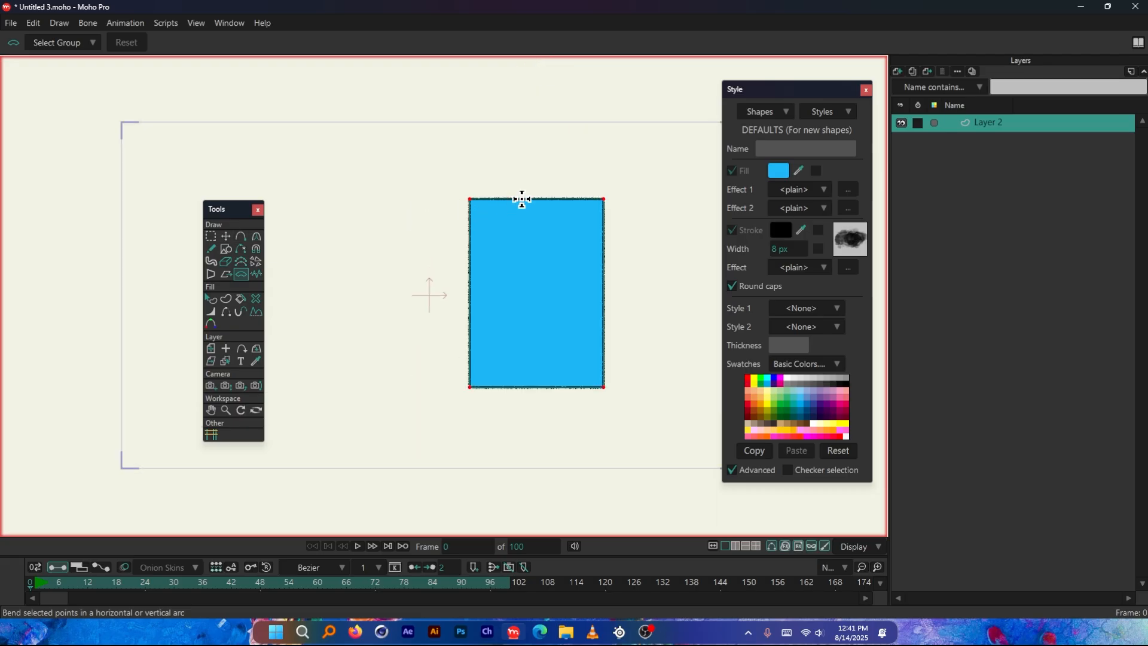
pyautogui.click(226, 236)
pyautogui.moveTo(469, 302); pyautogui.dragTo(282, 299)
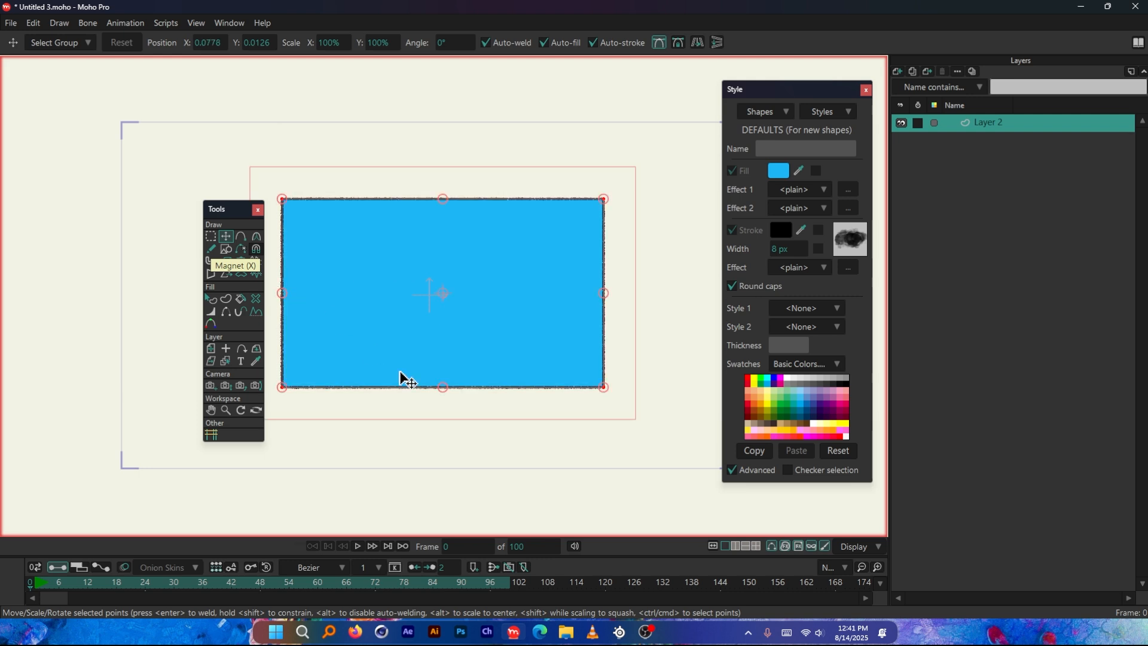
pyautogui.moveTo(443, 387); pyautogui.dragTo(520, 230)
pyautogui.scroll(1, 510, 223)
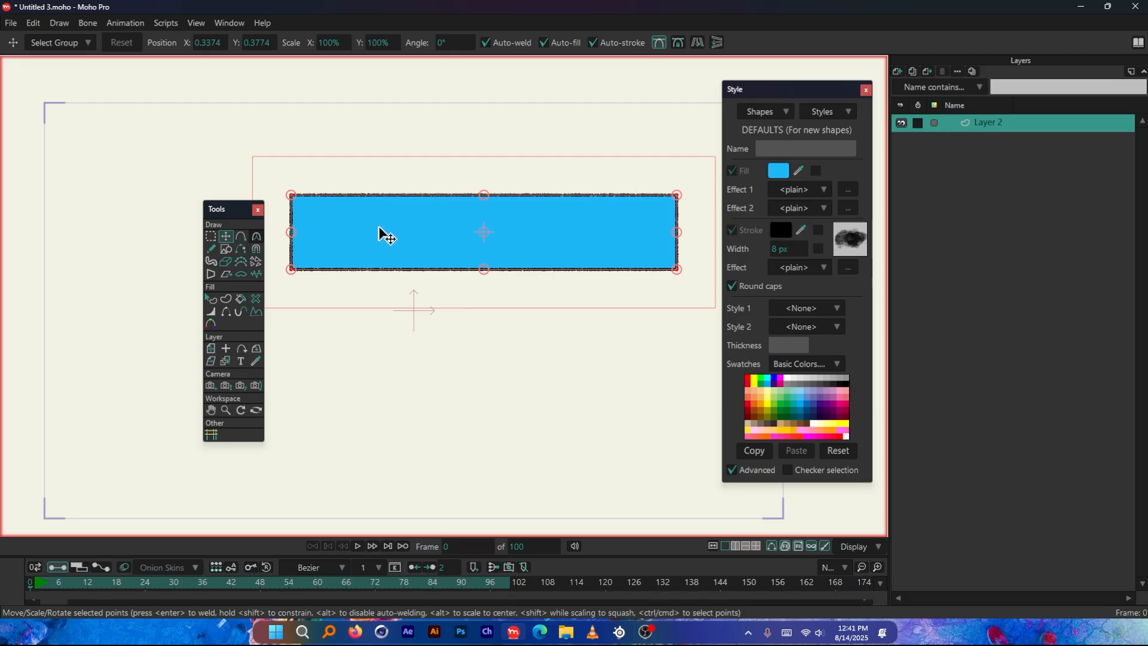
pyautogui.click(211, 236)
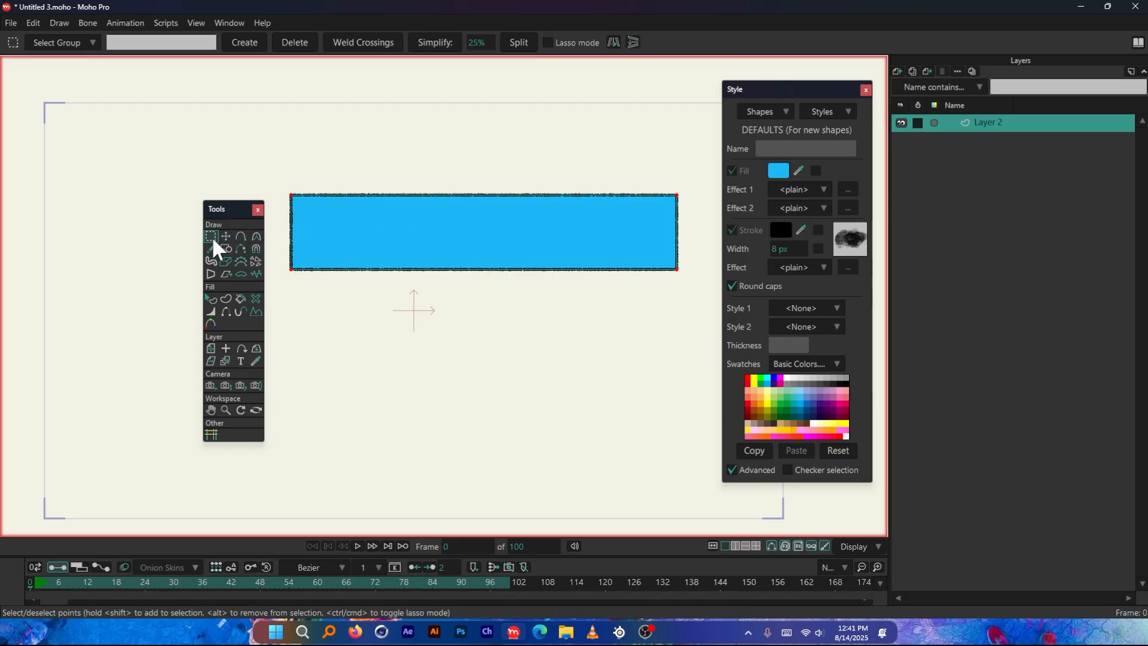
pyautogui.click(518, 43)
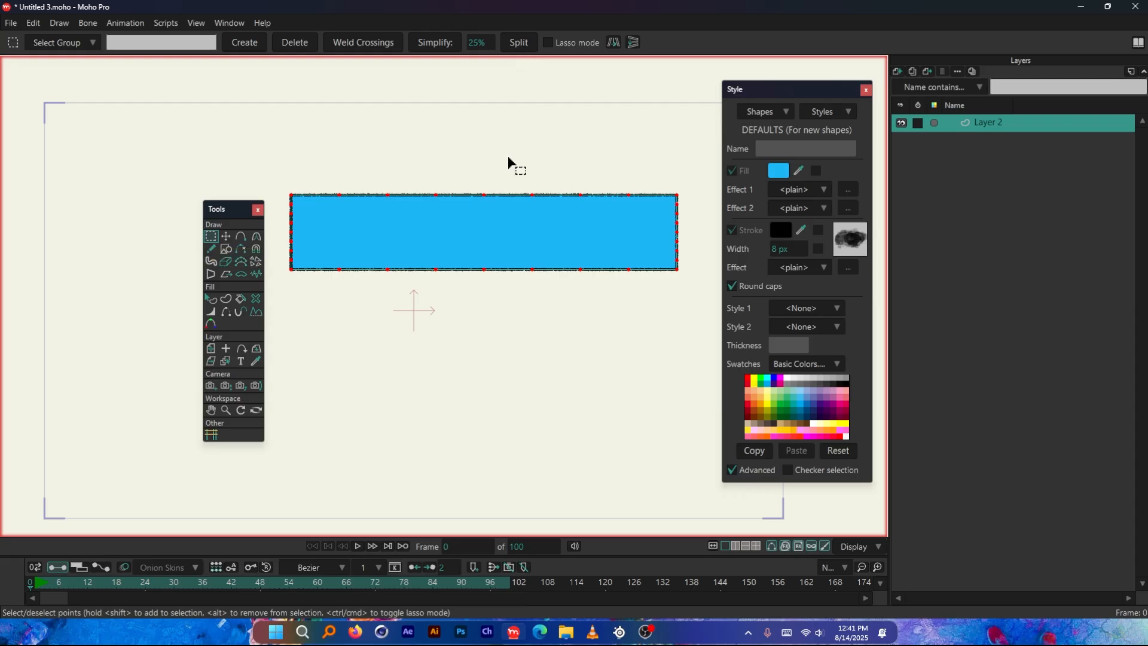
# Try bending the subdivided bar along its length into a closed ring with Bend Points, undoing each bend
pyautogui.scroll(-1, 458, 202)
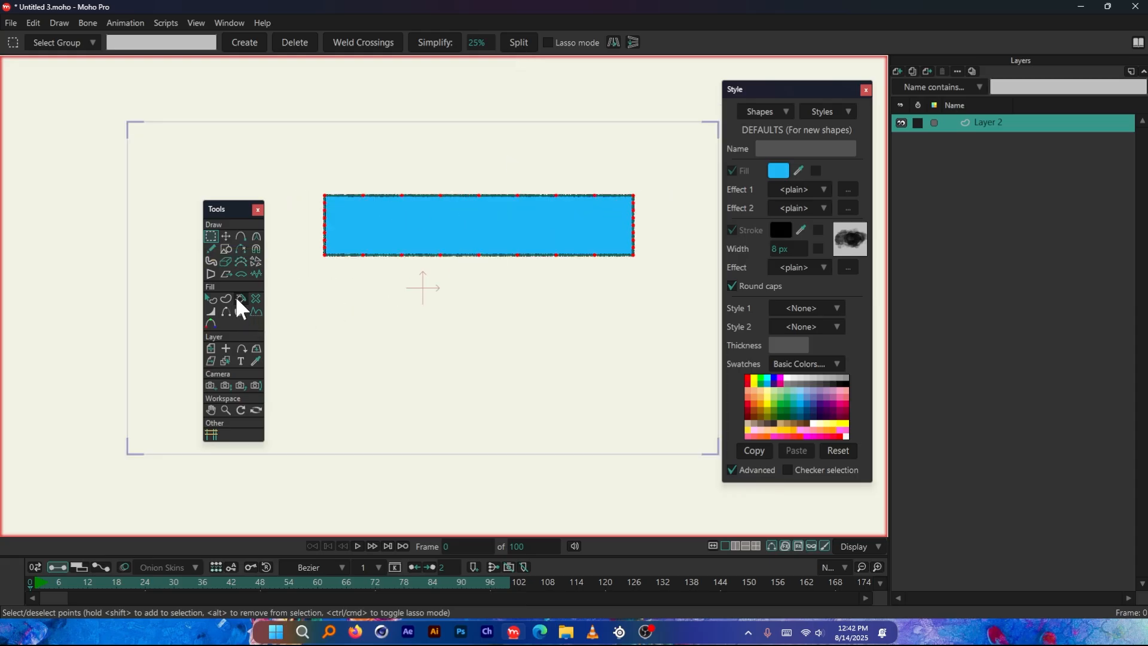
pyautogui.click(241, 274)
pyautogui.moveTo(674, 236); pyautogui.dragTo(556, 347)
pyautogui.hotkey('ctrl', 'z')
pyautogui.scroll(-2, 481, 281)
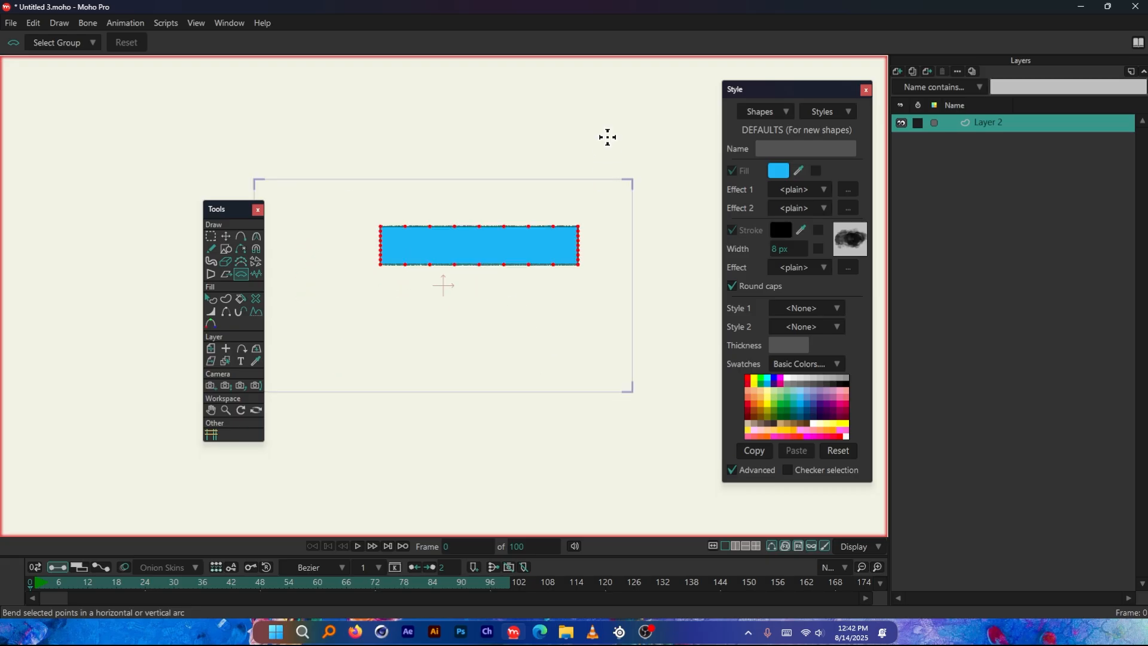
pyautogui.moveTo(637, 80); pyautogui.dragTo(632, 319)
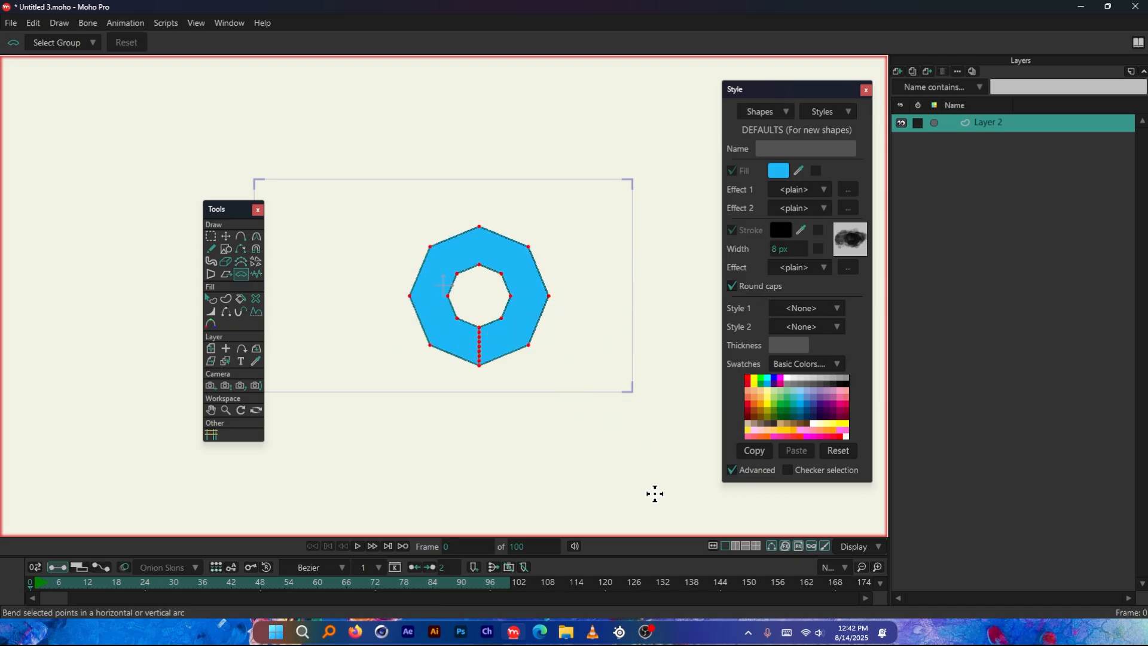
pyautogui.scroll(5, 485, 274)
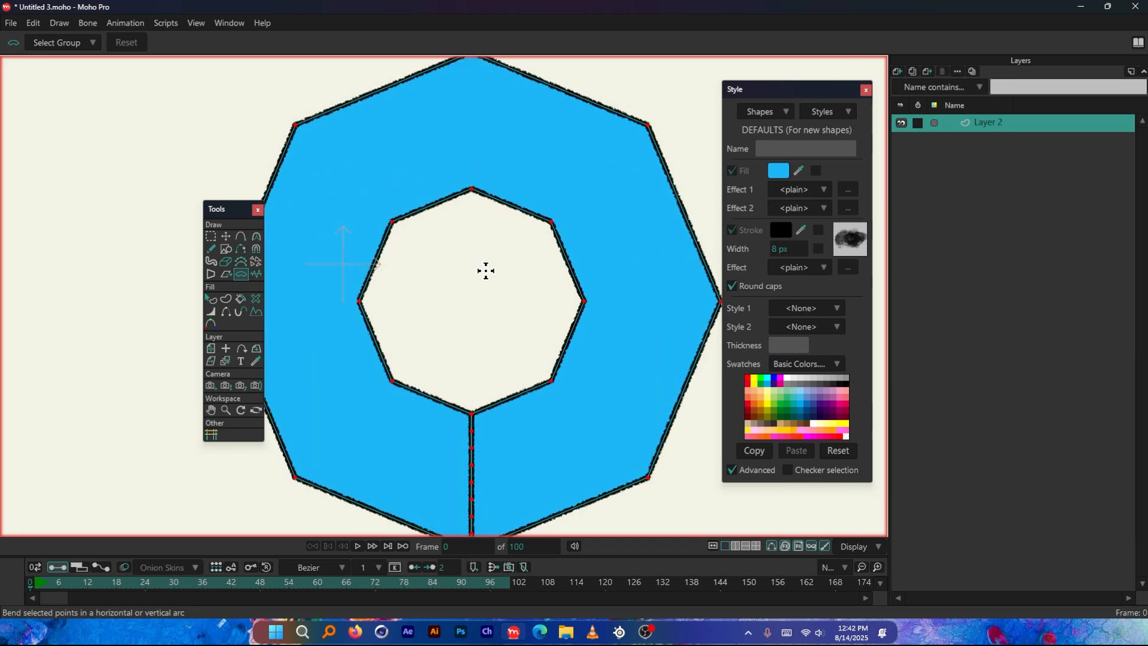
pyautogui.scroll(-5, 486, 271)
pyautogui.hotkey('ctrl', 'z')
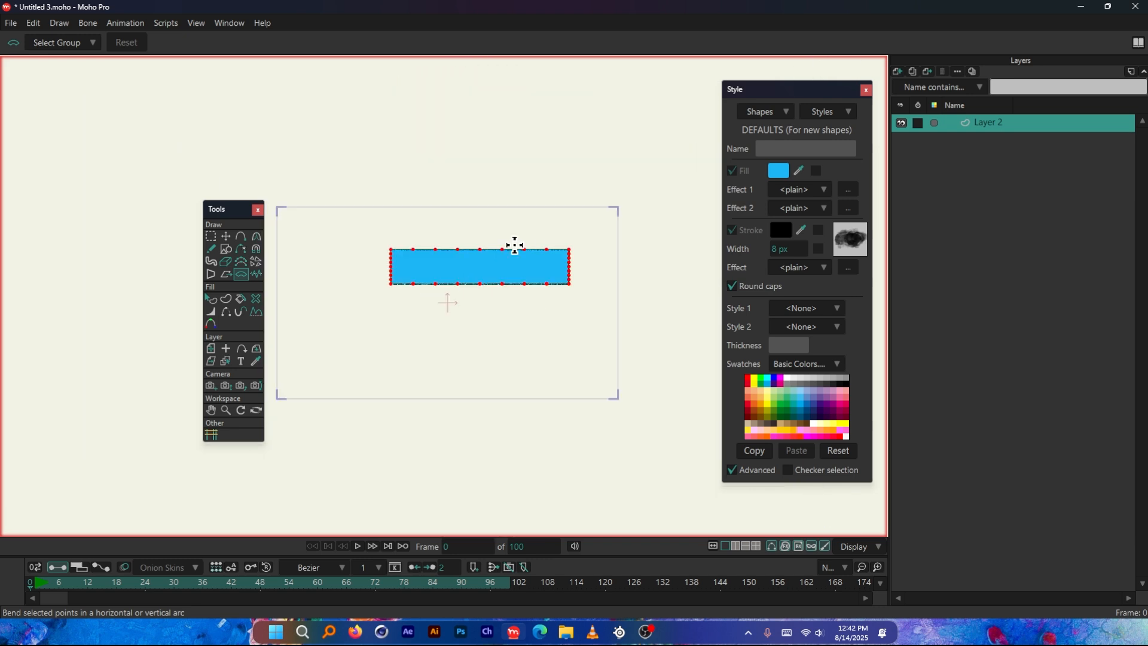
# Try bending the subdivided bar sideways into a full octagonal disc with Bend Points, undoing each bend
pyautogui.scroll(-2, 397, 272)
pyautogui.moveTo(394, 324); pyautogui.dragTo(126, 285)
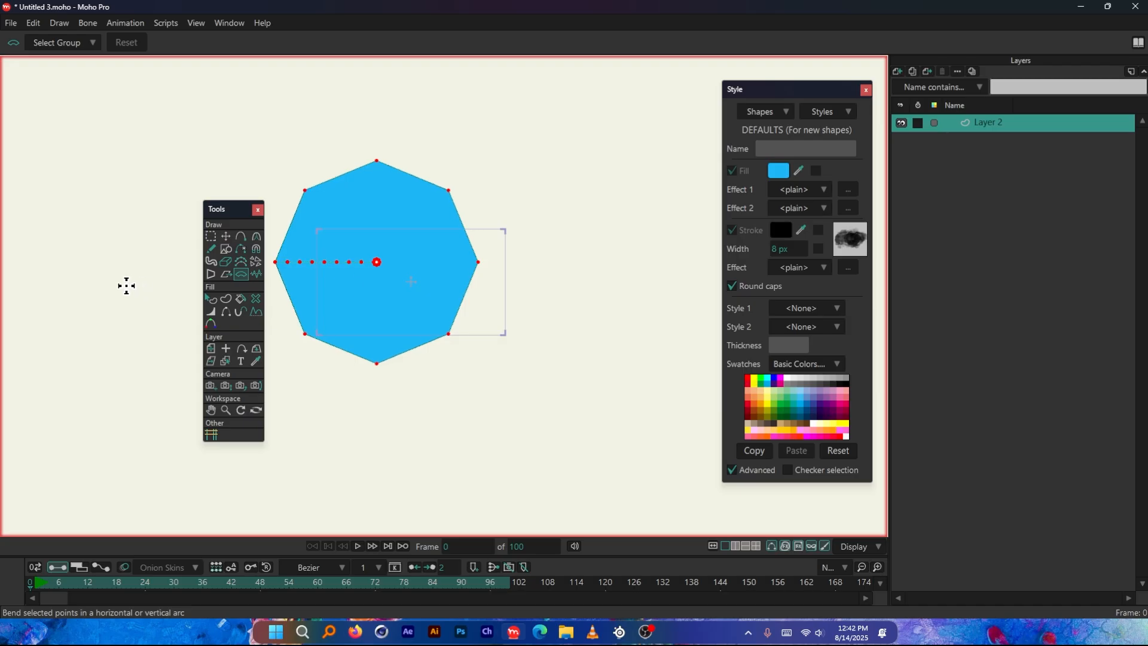
pyautogui.hotkey('ctrl', 'z')
pyautogui.moveTo(475, 366); pyautogui.dragTo(1007, 357)
pyautogui.hotkey('ctrl', 'z')
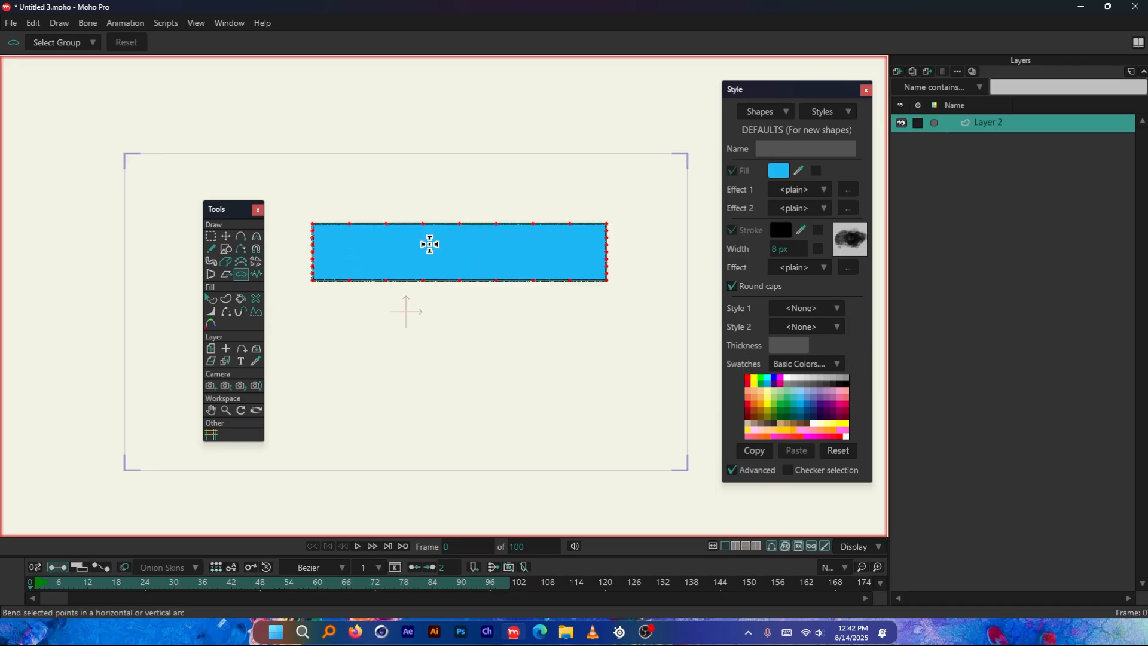
pyautogui.scroll(-5, 485, 258)
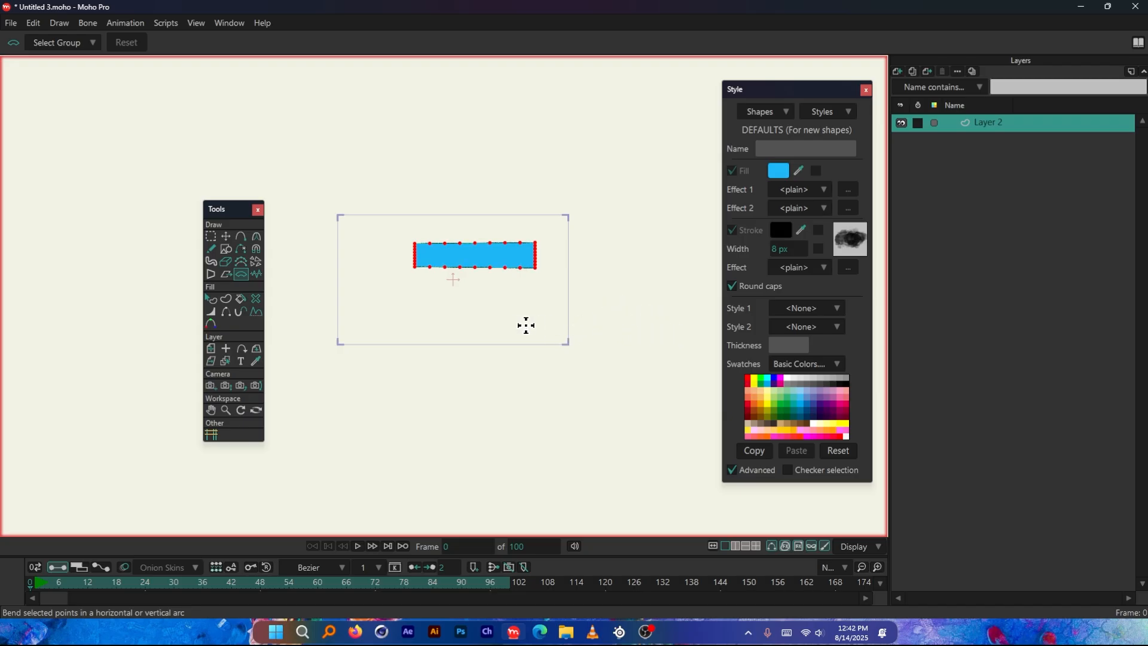
pyautogui.moveTo(479, 325); pyautogui.dragTo(156, 309)
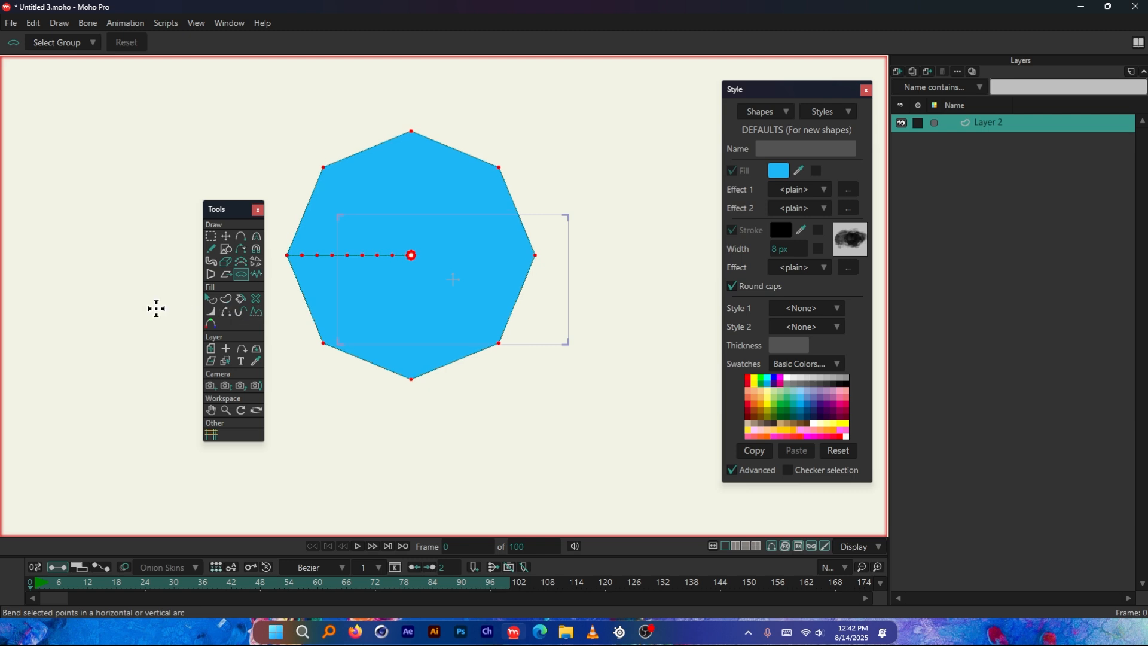
pyautogui.hotkey('ctrl', 'z')
# Split all of the bar's edge segments once more with the Select Points tool, giving sixteen per side
pyautogui.scroll(5, 400, 248)
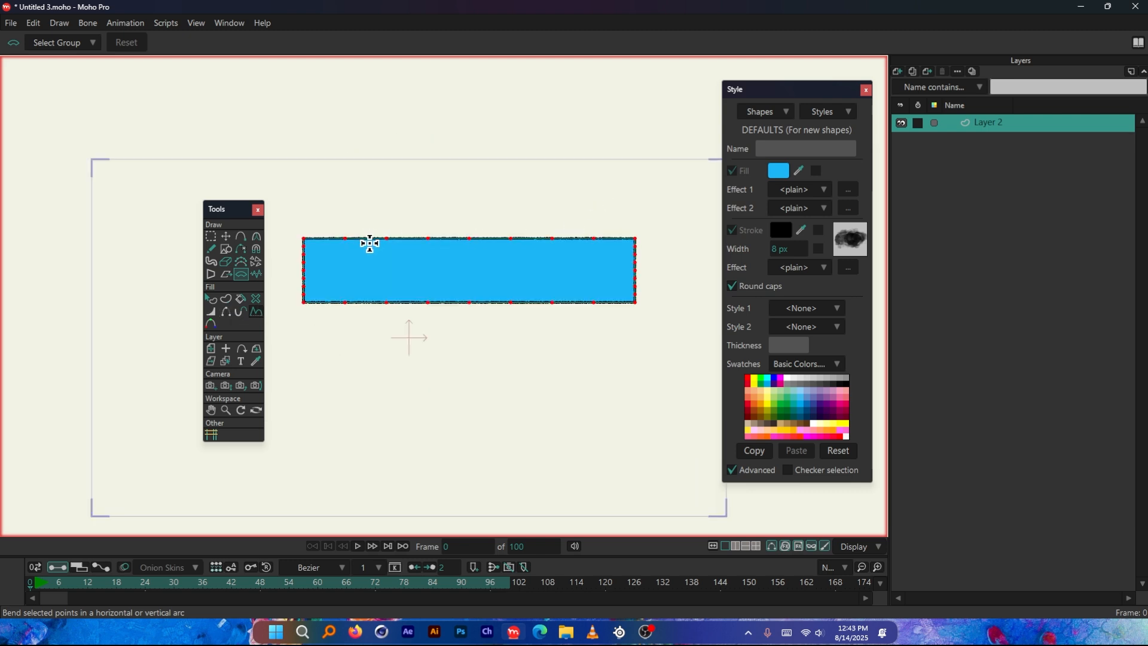
pyautogui.click(211, 236)
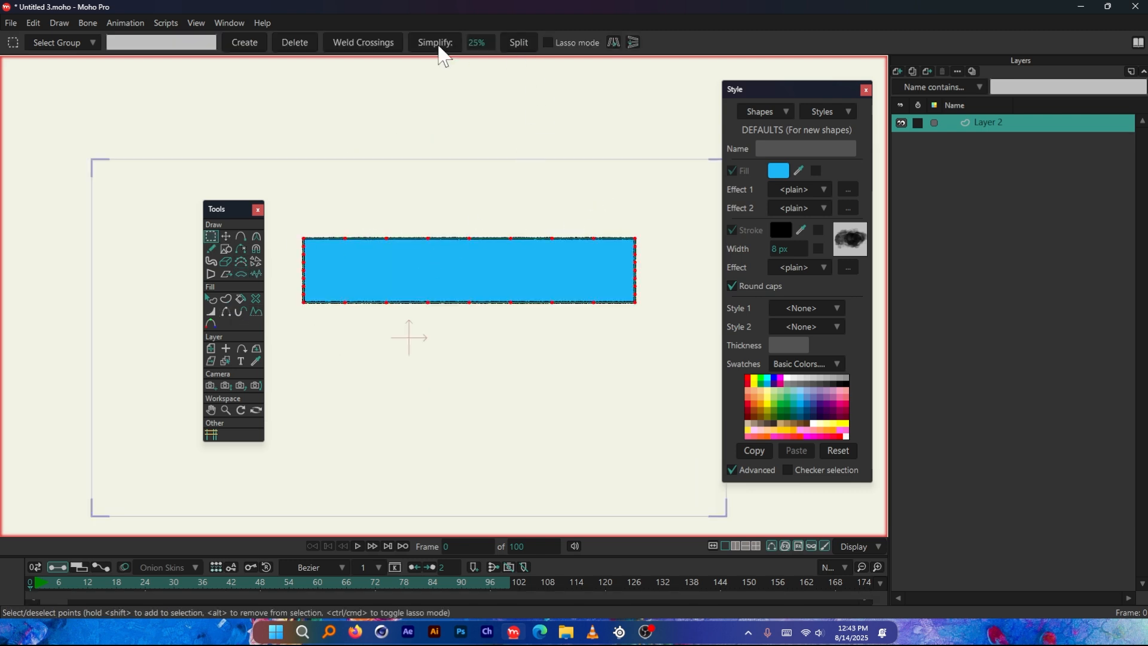
# Try distorting the bar's selected points twice with the Noise tool, undoing both distortions
pyautogui.click(256, 274)
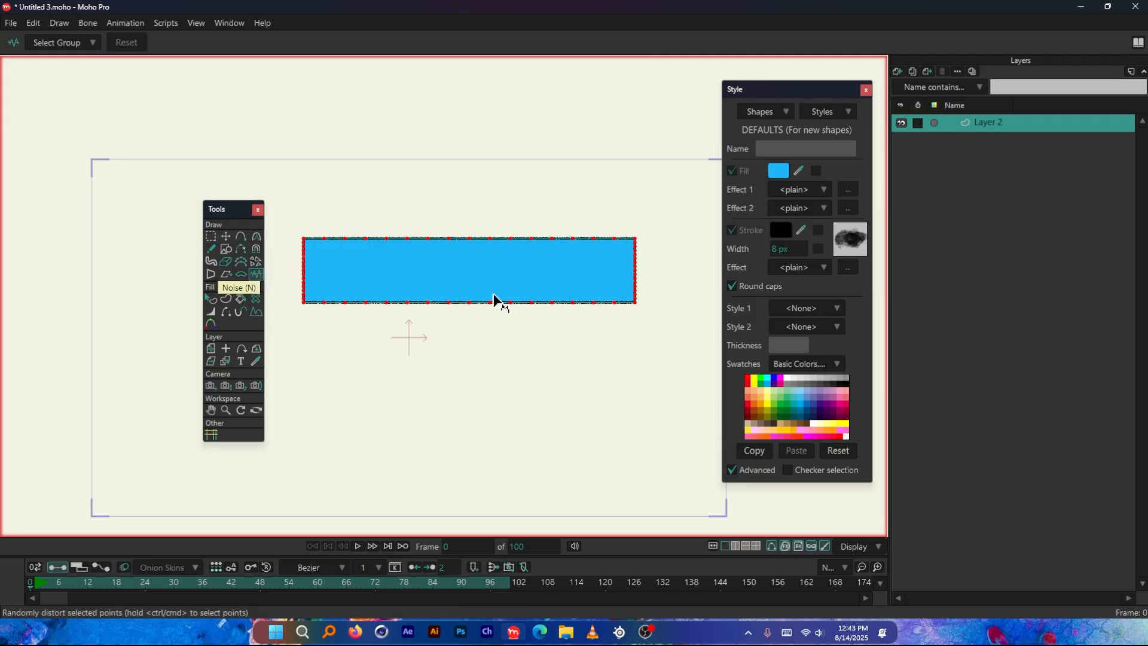
pyautogui.scroll(-1, 572, 339)
pyautogui.moveTo(483, 375); pyautogui.dragTo(679, 323)
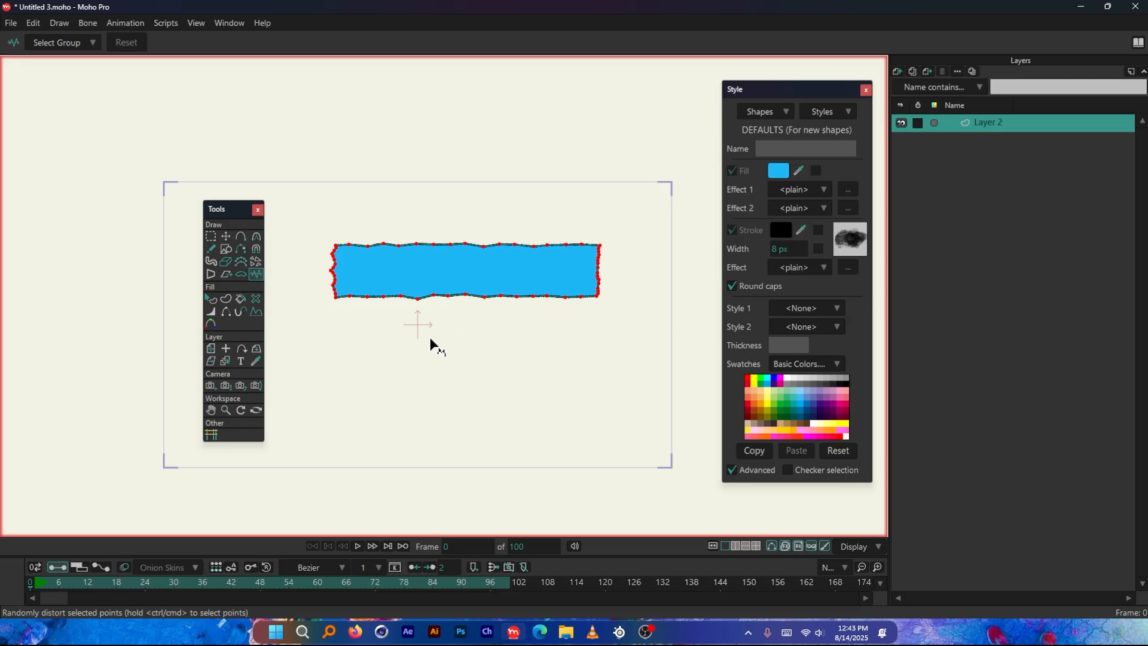
pyautogui.moveTo(431, 341); pyautogui.dragTo(596, 351)
pyautogui.hotkey('ctrl', 'z')
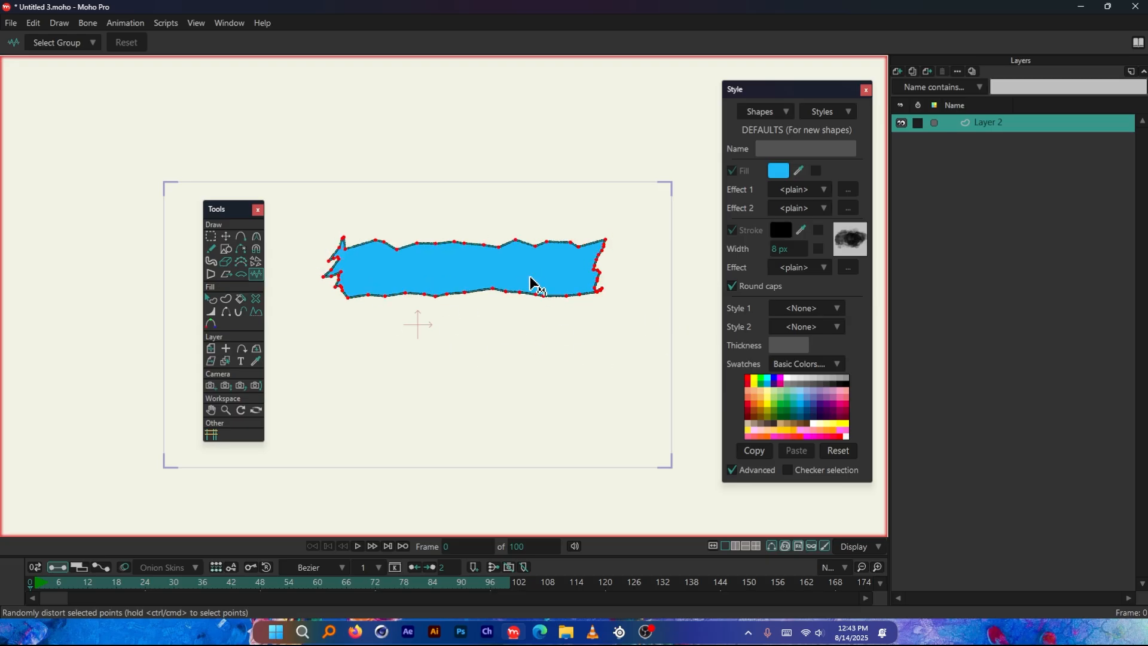
pyautogui.hotkey('ctrl', 'z')
# Distort the bar's points strongly with the Noise tool to give it a jagged outline, and inspect the edges
pyautogui.scroll(2, 354, 220)
pyautogui.moveTo(354, 220); pyautogui.dragTo(705, 204)
pyautogui.scroll(-4, 374, 177)
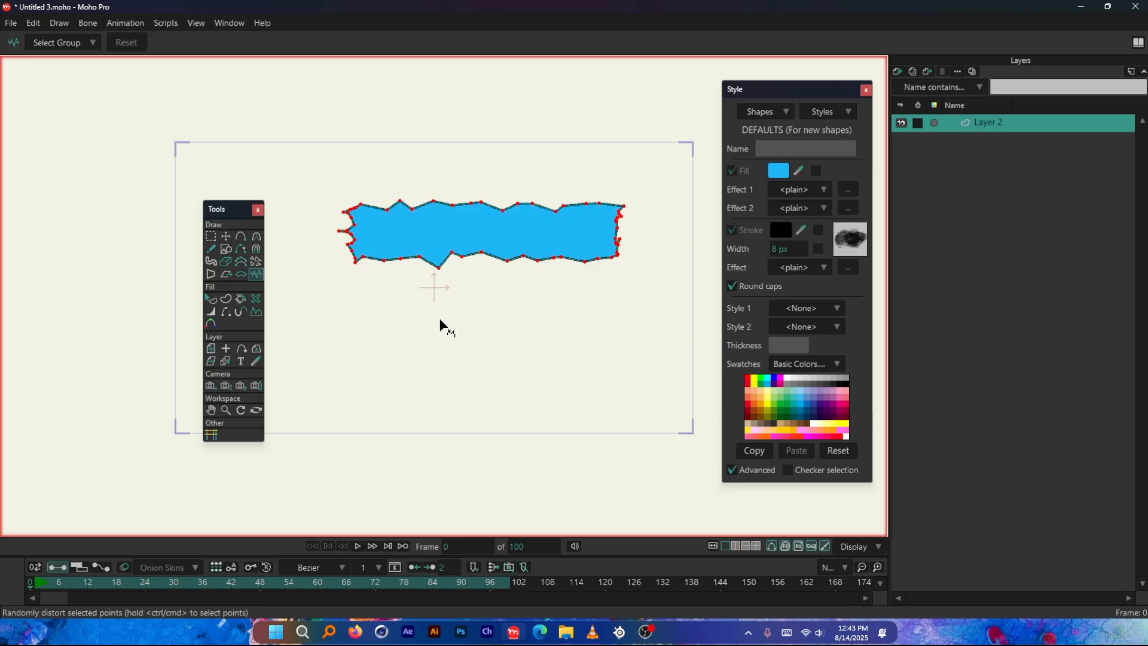
pyautogui.moveTo(439, 317); pyautogui.dragTo(554, 316)
pyautogui.scroll(3, 550, 190)
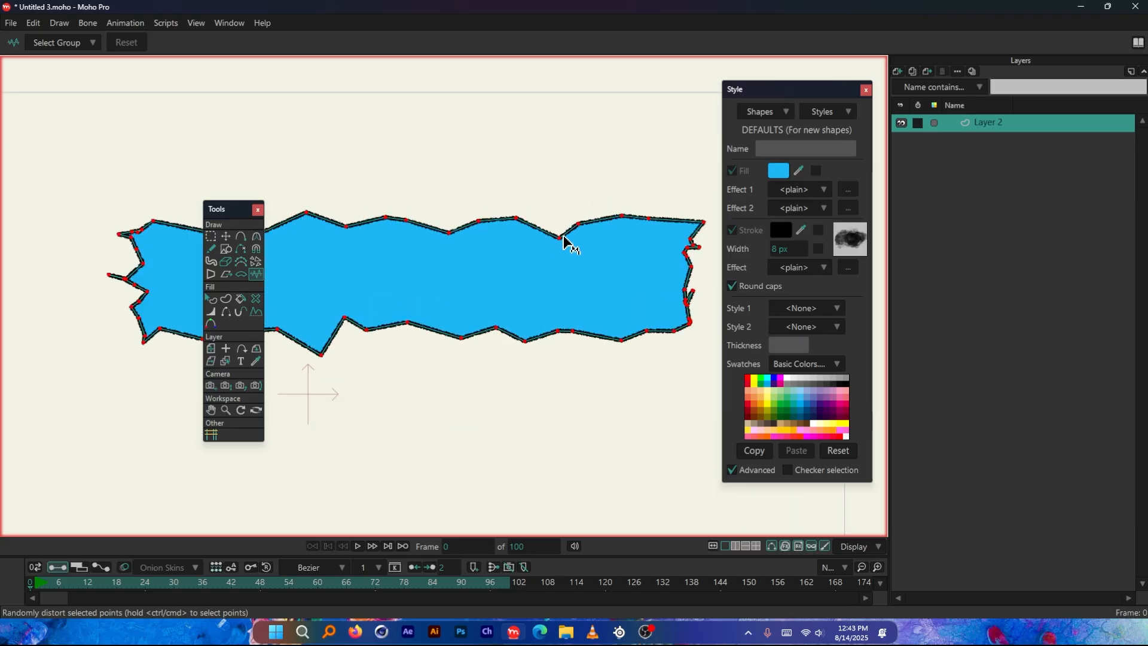
pyautogui.scroll(-3, 559, 219)
pyautogui.scroll(4, 405, 216)
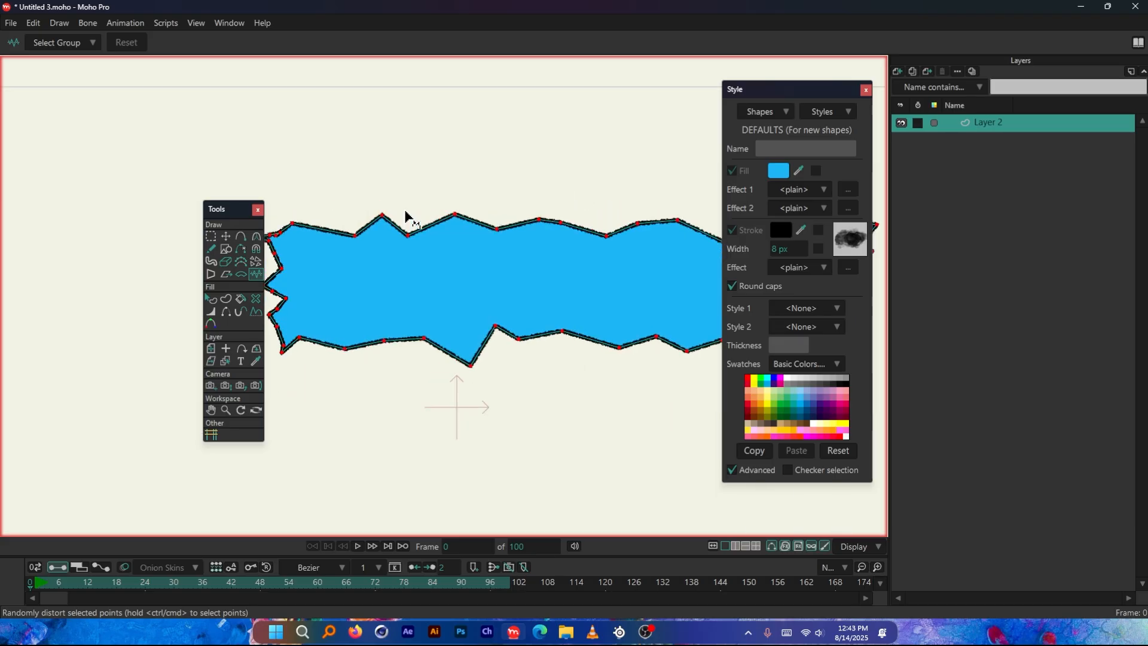
pyautogui.scroll(-2, 403, 314)
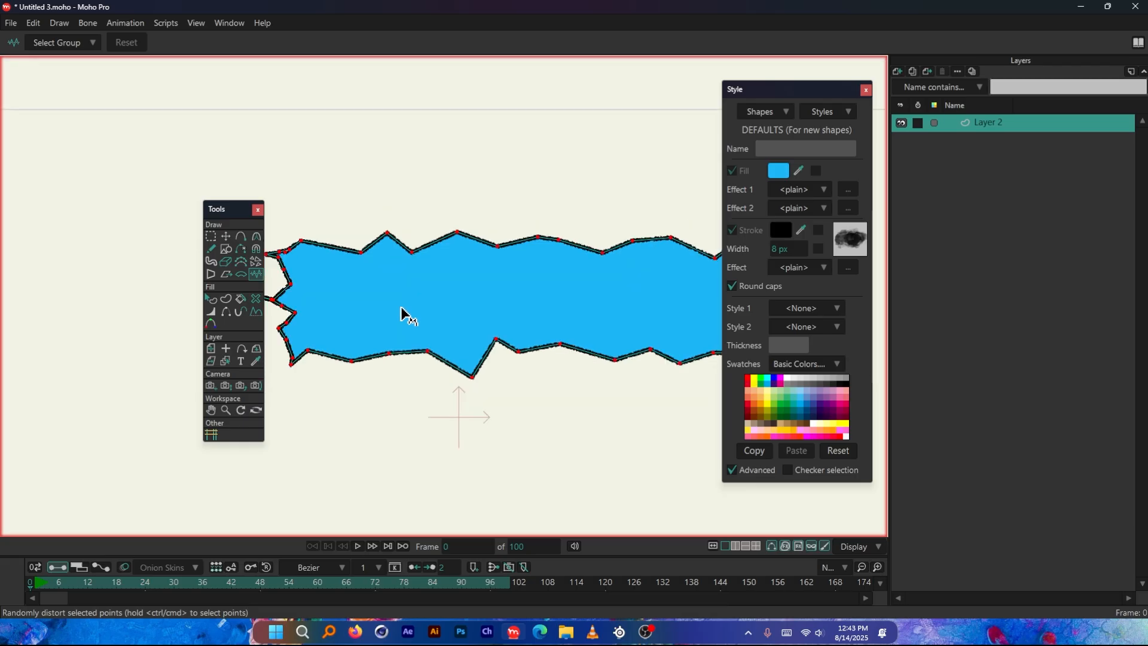
pyautogui.scroll(-1, 412, 329)
pyautogui.scroll(6, 422, 340)
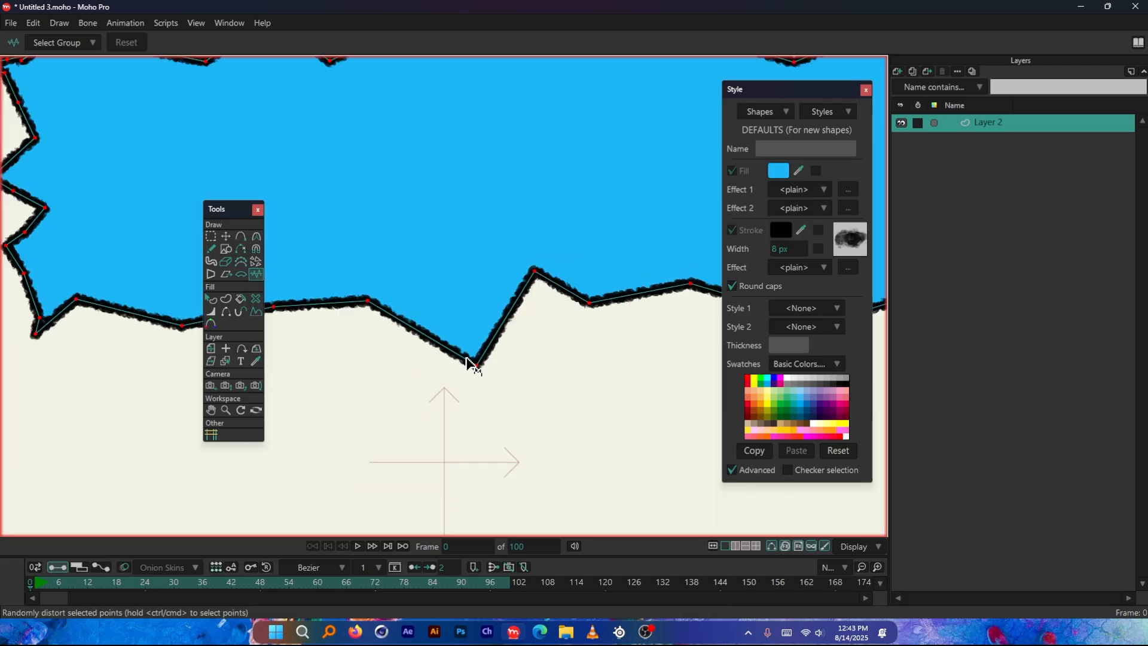
pyautogui.scroll(-5, 343, 325)
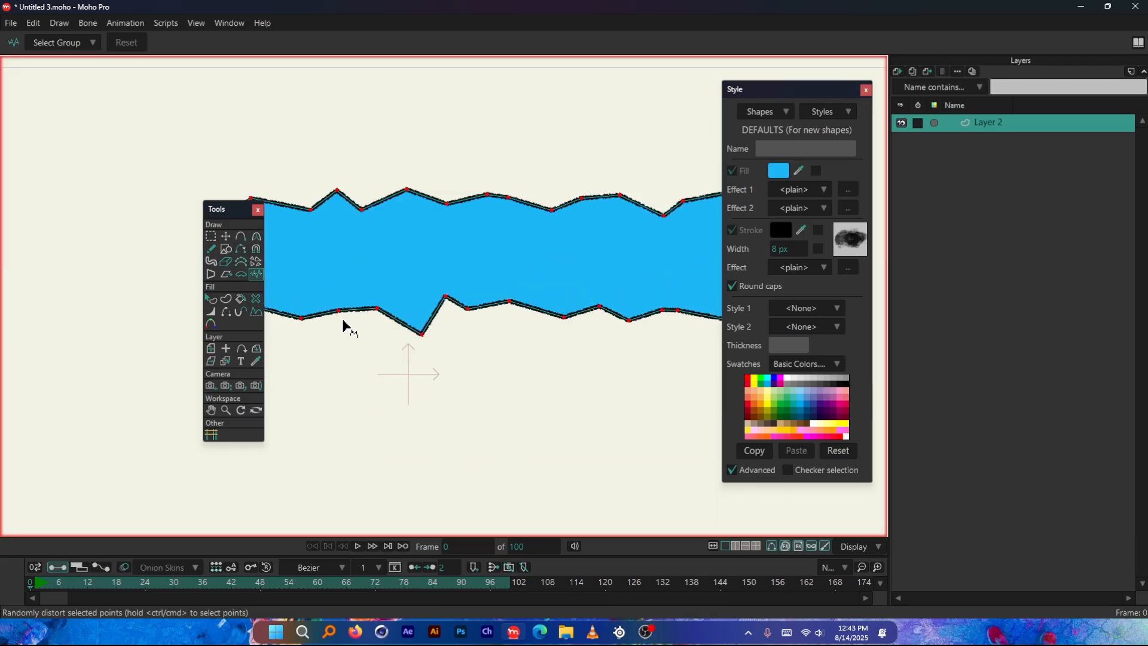
# Smooth the jagged bar's peaks into waves with the Curvature tool, setting a curvature of 0.4666
pyautogui.click(256, 237)
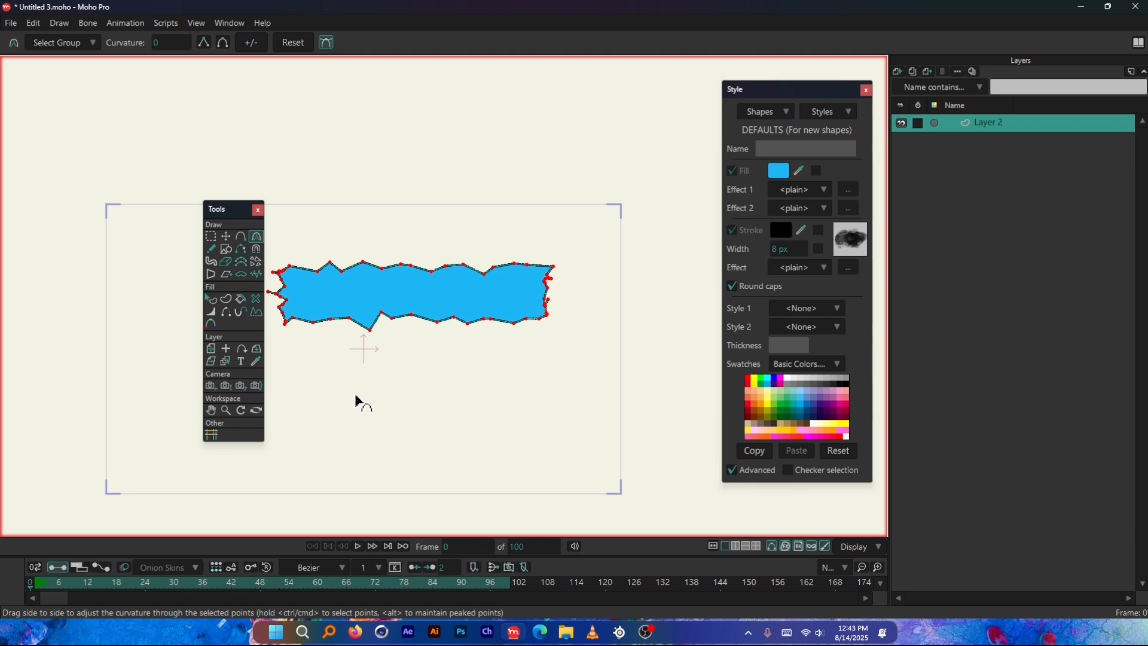
pyautogui.moveTo(372, 407)
pyautogui.mouseDown()
pyautogui.moveTo(1038, 402)
pyautogui.moveTo(848, 422)
pyautogui.mouseUp()
pyautogui.scroll(6, 341, 311)
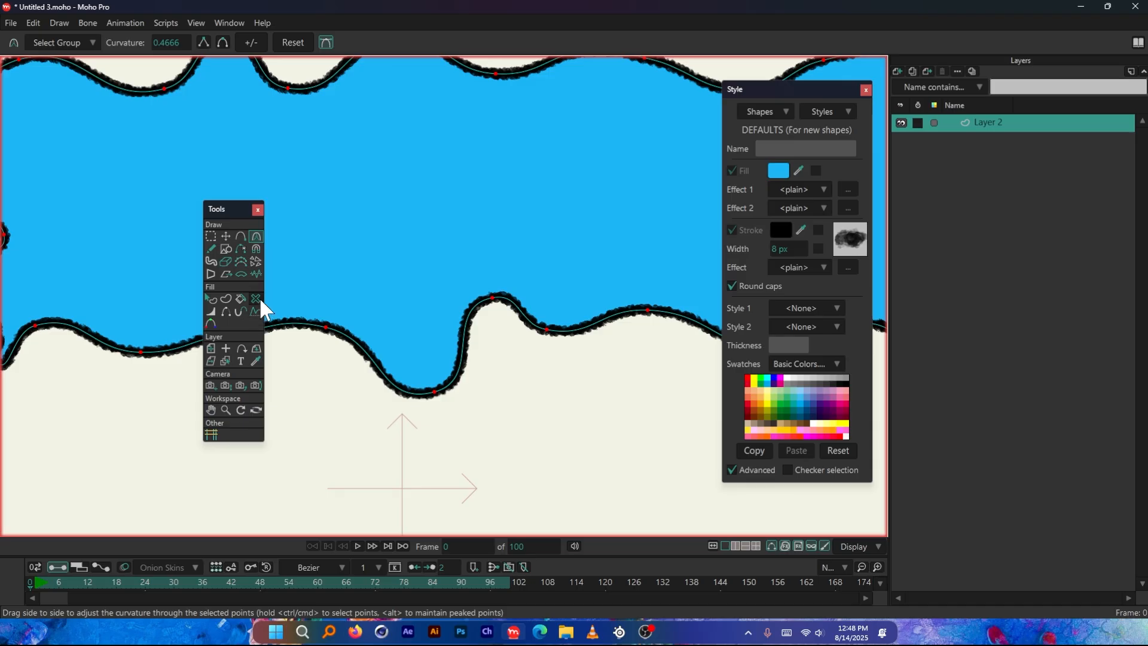
pyautogui.scroll(-6, 463, 320)
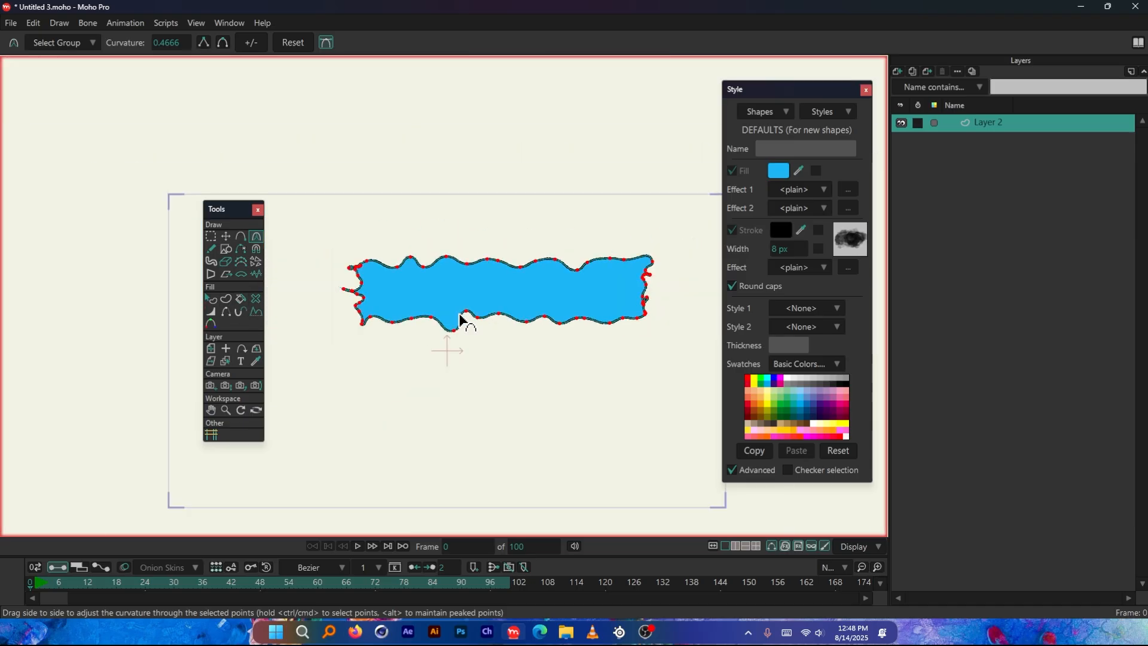
pyautogui.scroll(2, 438, 323)
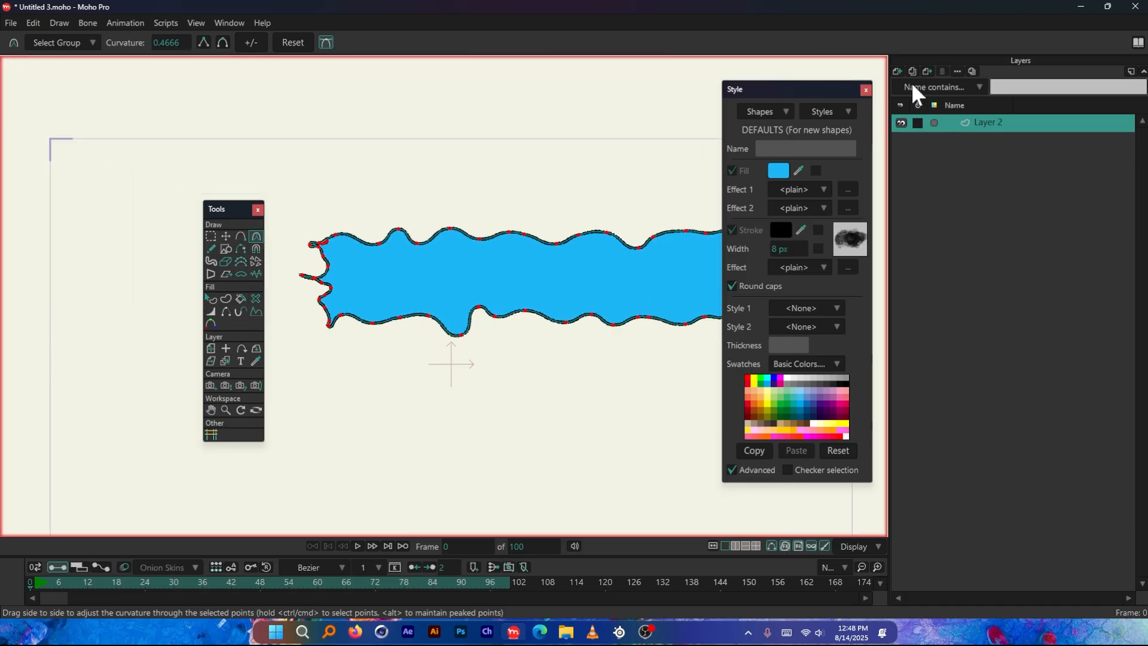
# Add a new vector layer and turn off Auto-fill, Multi-stroke fill and Auto-stroke for the Freehand tool
pyautogui.click(895, 70)
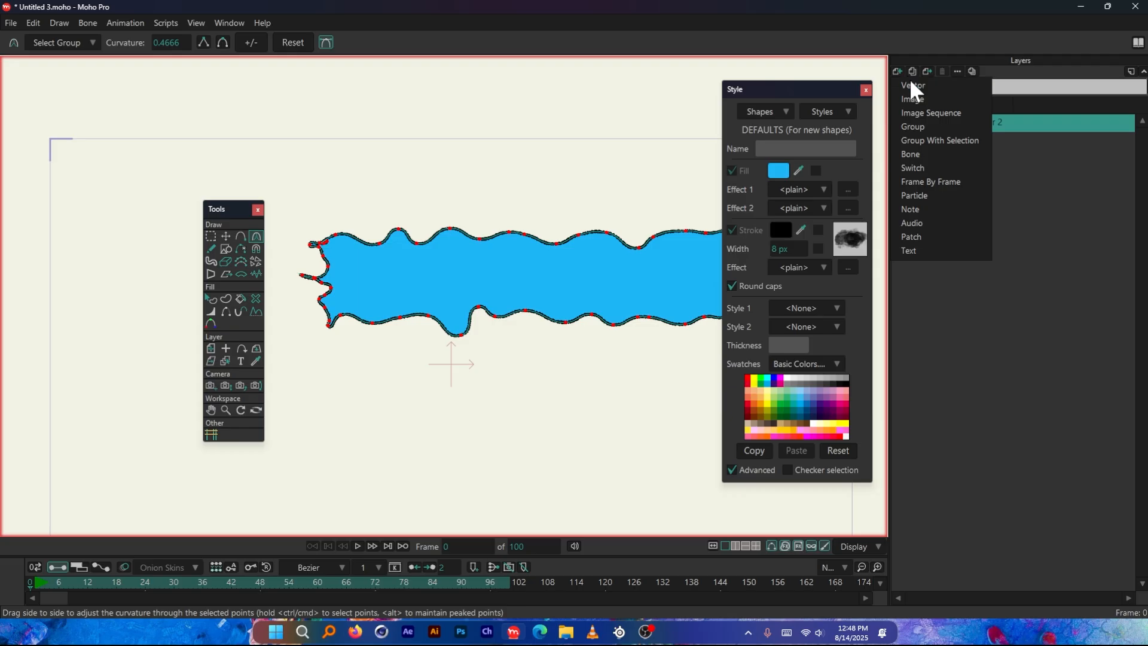
pyautogui.click(911, 85)
pyautogui.click(210, 248)
pyautogui.scroll(-2, 632, 248)
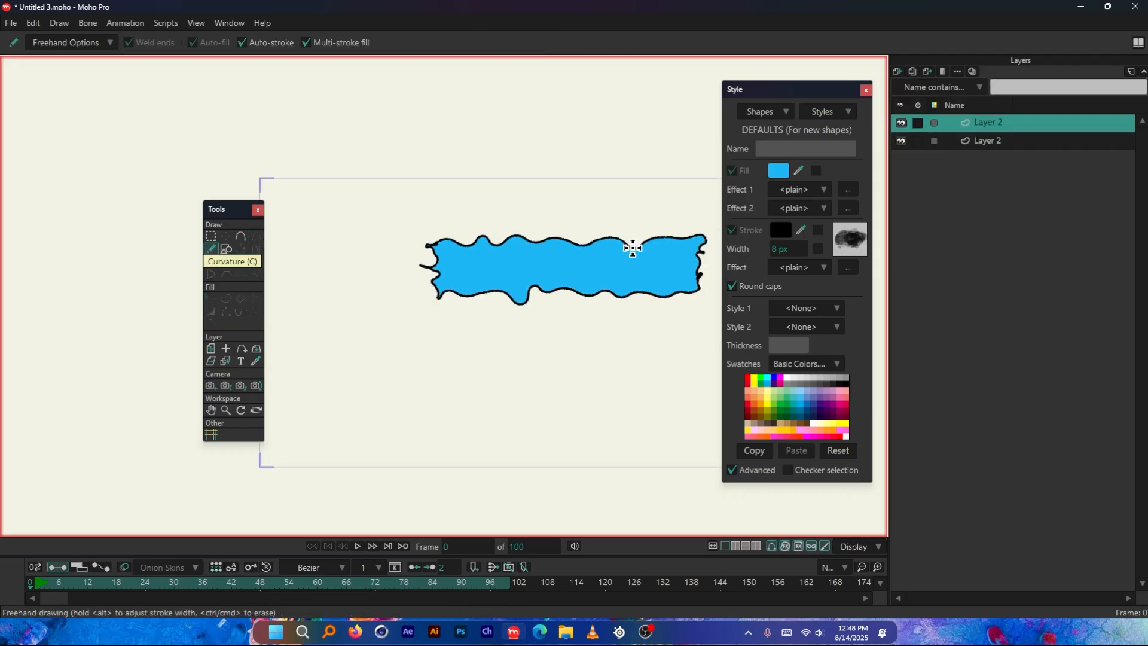
pyautogui.scroll(2, 282, 229)
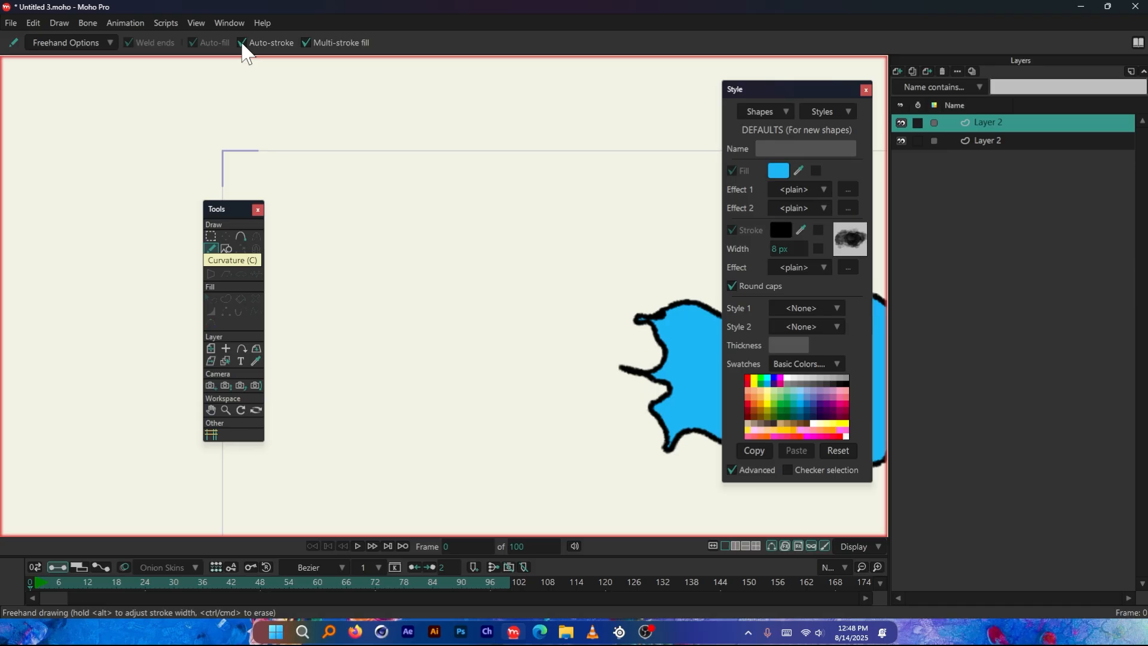
pyautogui.click(199, 45)
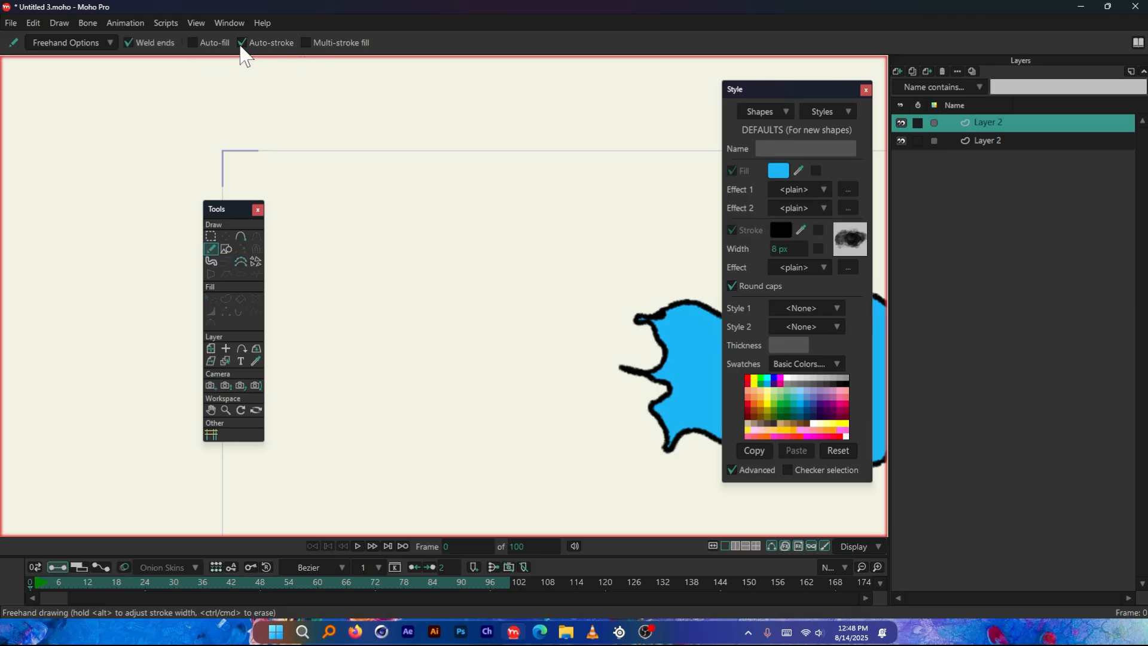
pyautogui.click(241, 45)
# Draw a closed, cloud-like outline freehand on the new layer, beside the blue bar
pyautogui.scroll(2, 395, 224)
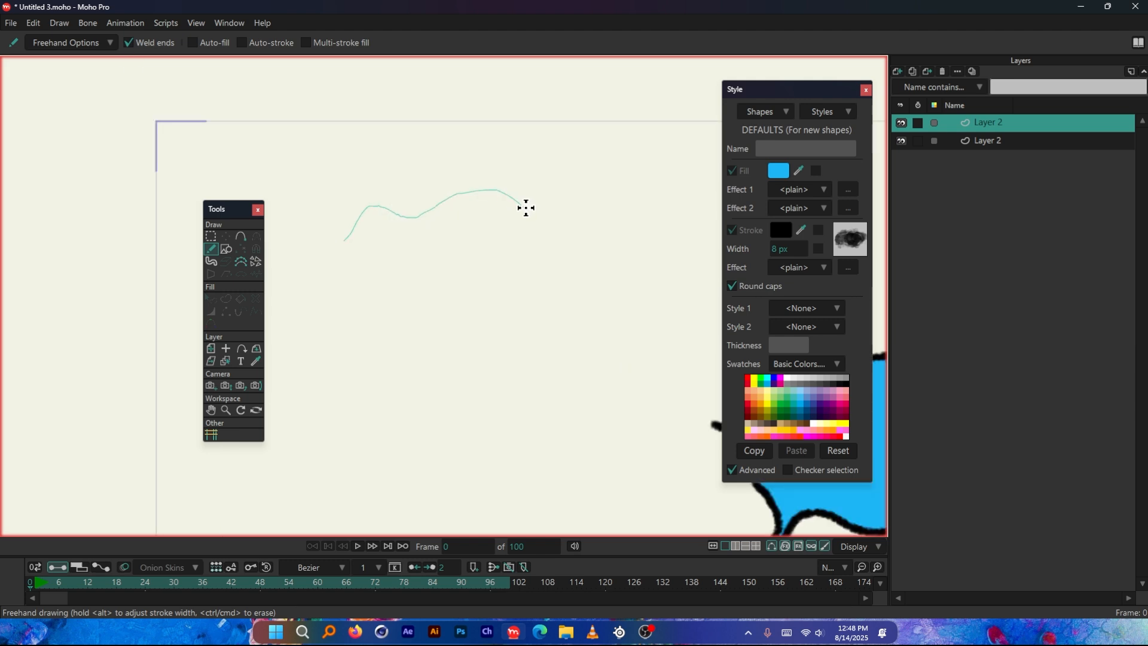
pyautogui.moveTo(526, 208)
pyautogui.mouseDown()
pyautogui.moveTo(617, 283)
pyautogui.moveTo(483, 330)
pyautogui.moveTo(348, 241)
pyautogui.mouseUp()
pyautogui.scroll(1, 574, 241)
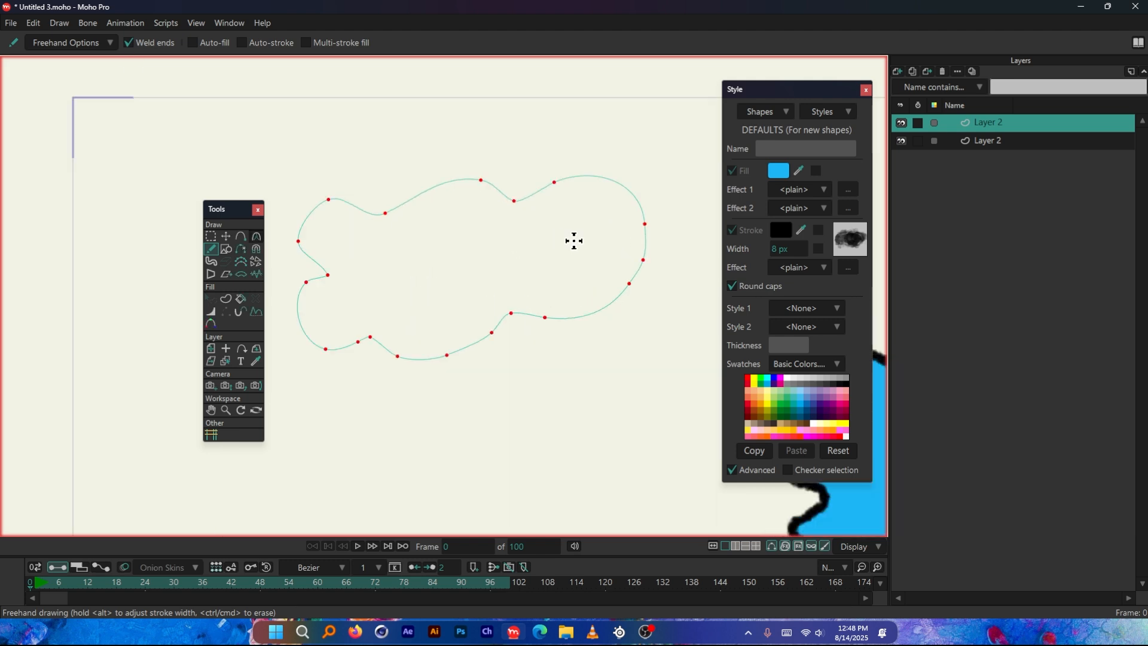
pyautogui.scroll(1, 574, 241)
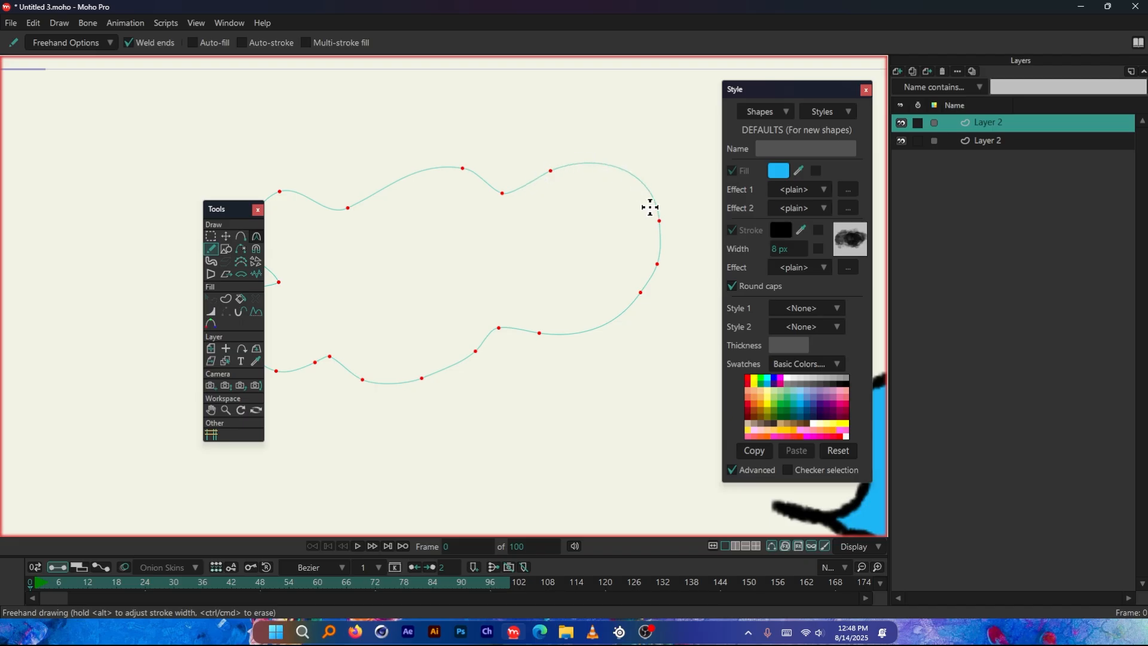
pyautogui.scroll(-1, 539, 251)
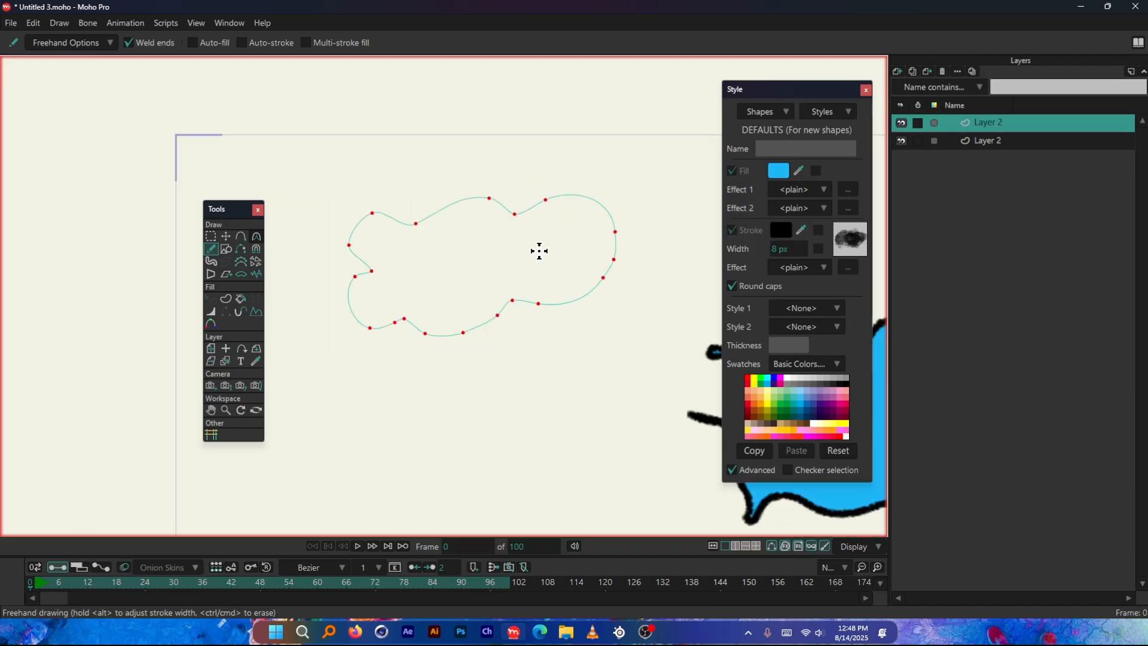
pyautogui.scroll(1, 404, 245)
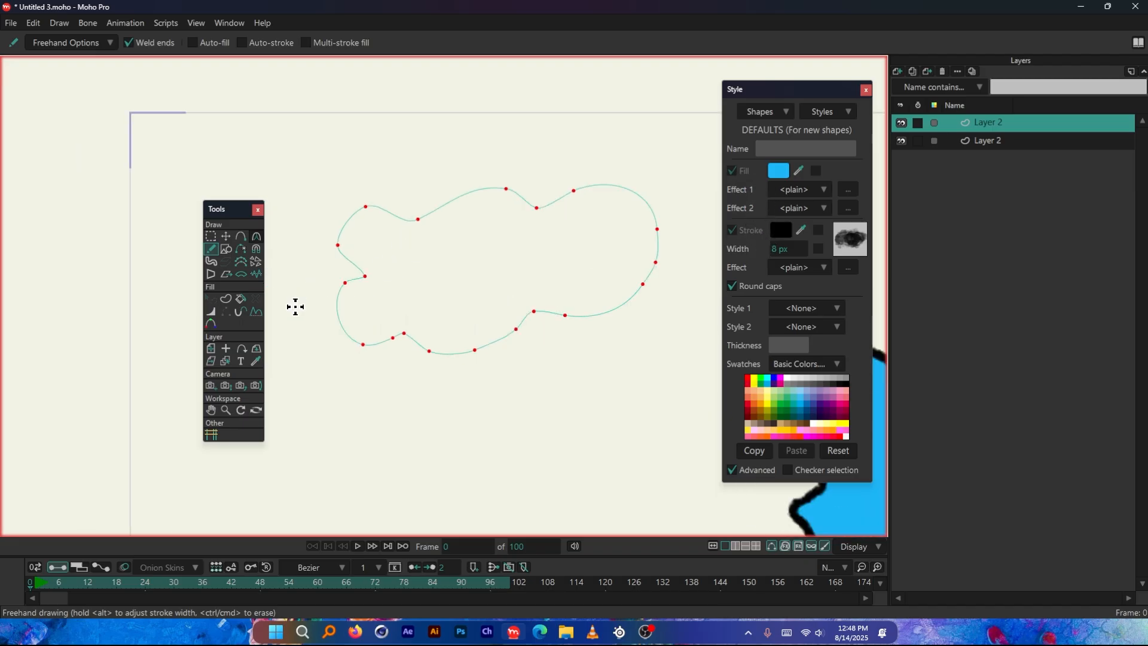
# Prepare the outline with the Create Shape tool, setting the fill colour to 1EF76B and the stroke colour to D30000
pyautogui.click(225, 300)
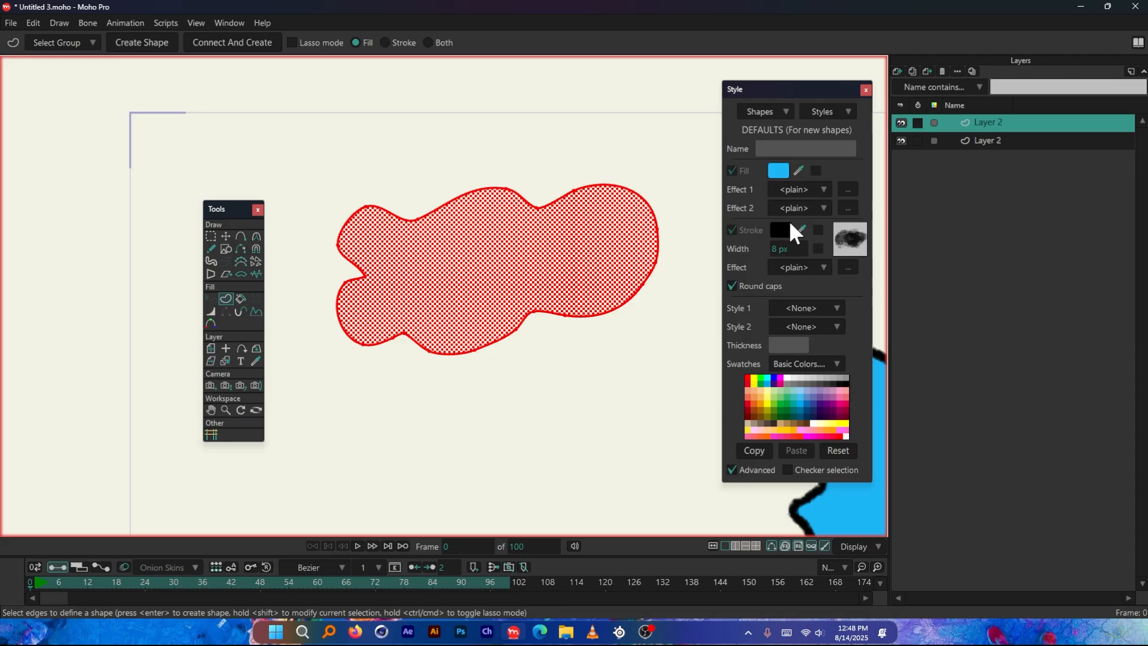
pyautogui.click(778, 171)
pyautogui.click(975, 330)
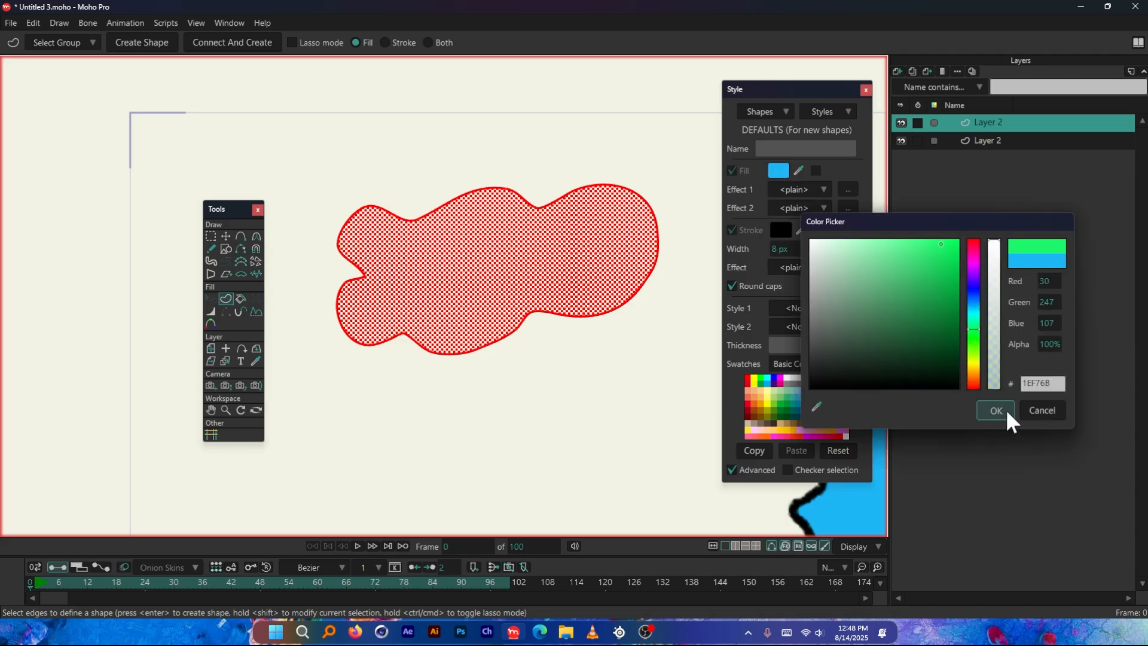
pyautogui.click(1004, 414)
pyautogui.click(781, 231)
pyautogui.click(958, 266)
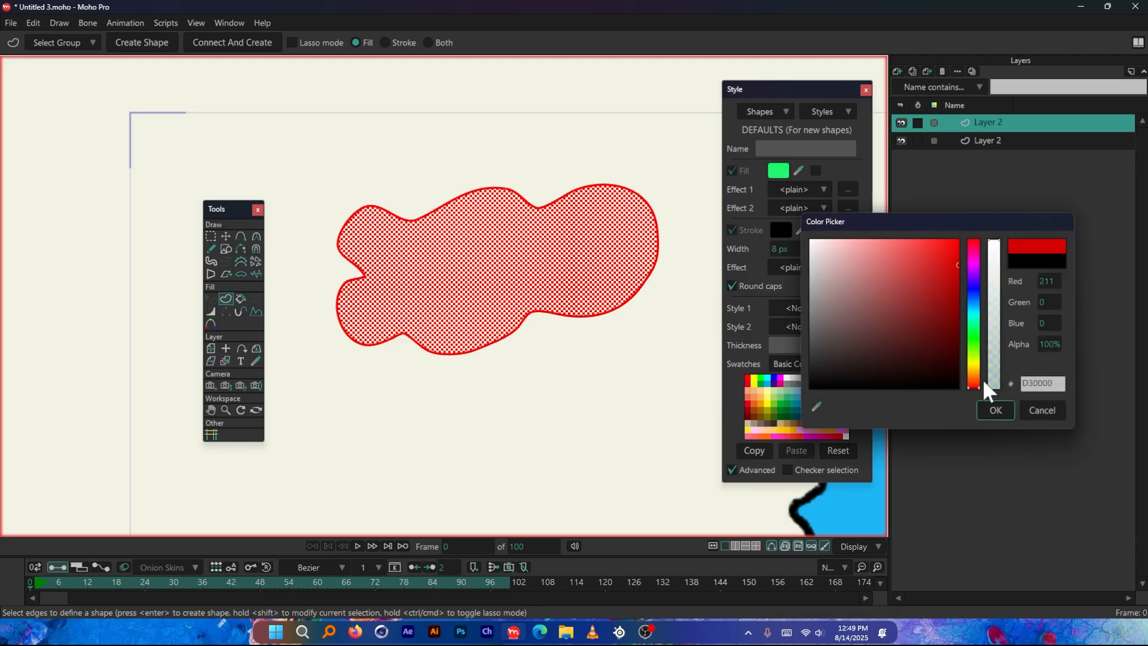
pyautogui.click(996, 410)
# Create the filled shape from the cloud-like outline and turn on its stroke
pyautogui.click(142, 42)
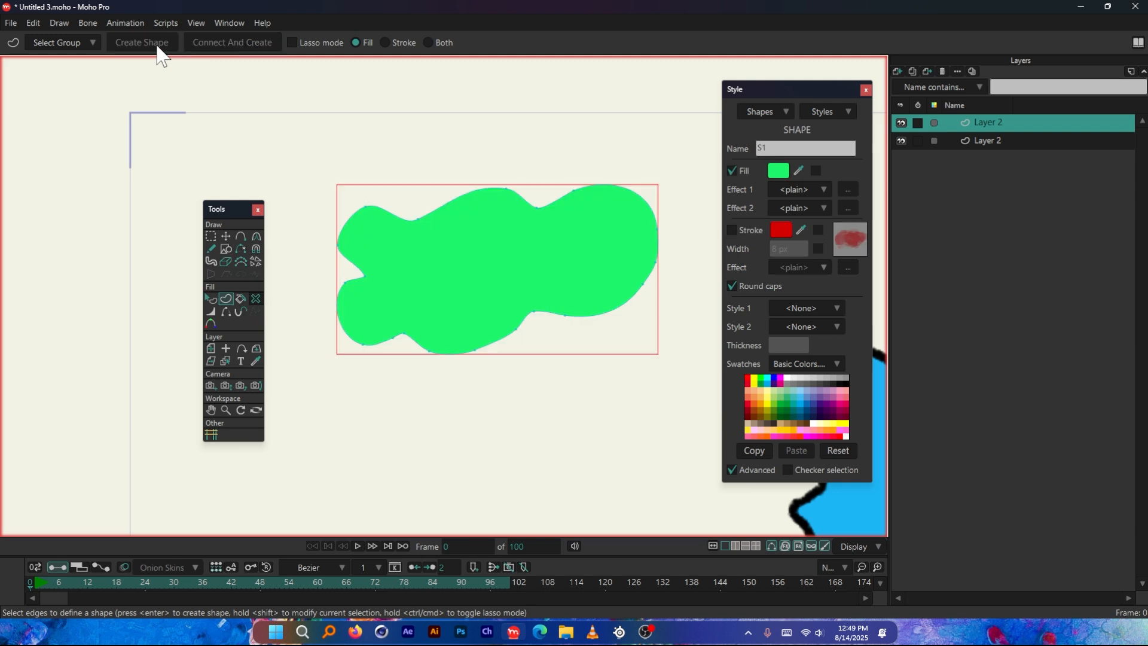
pyautogui.click(732, 231)
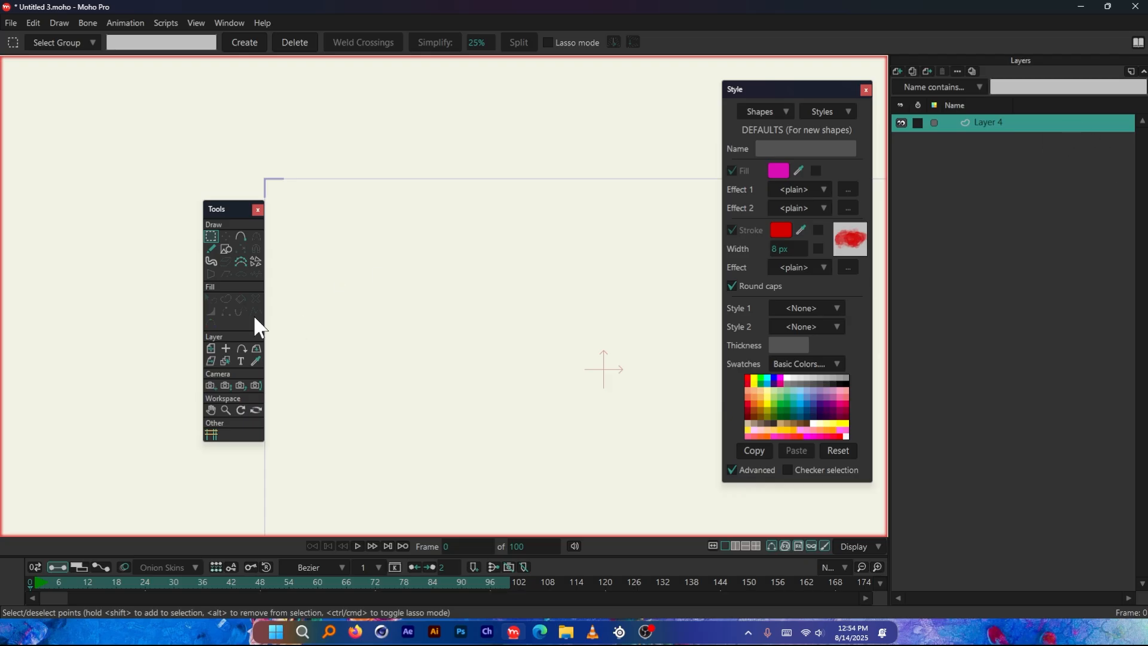
pyautogui.hotkey('alt', 'space')
pyautogui.press('space')
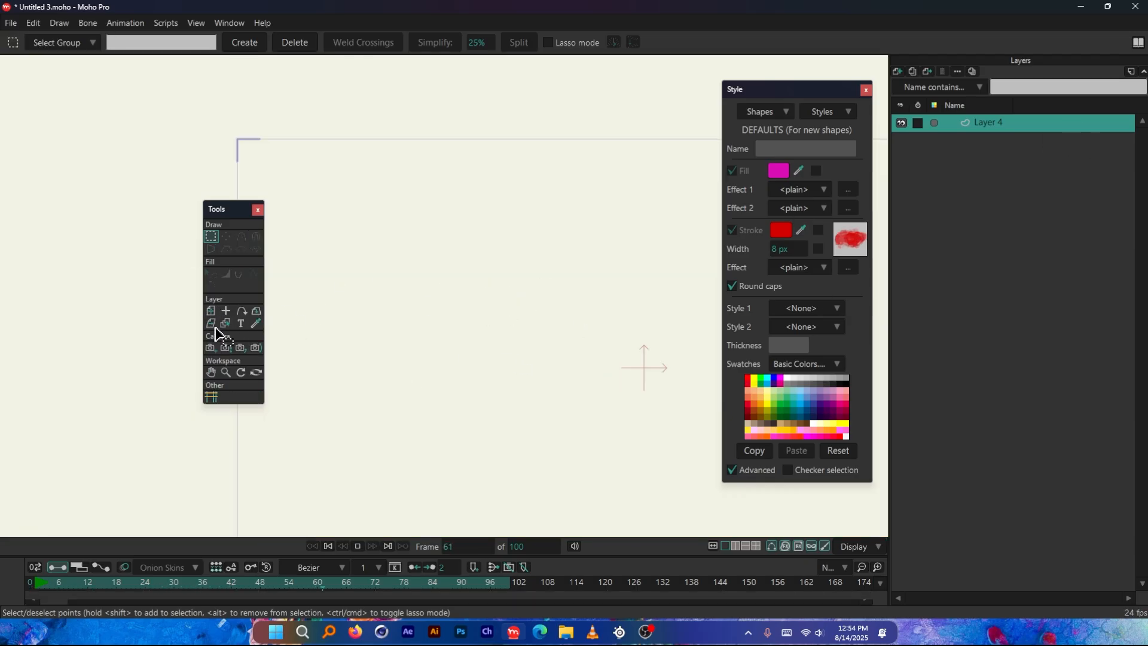
pyautogui.hotkey('alt', 'space')
pyautogui.press('space')
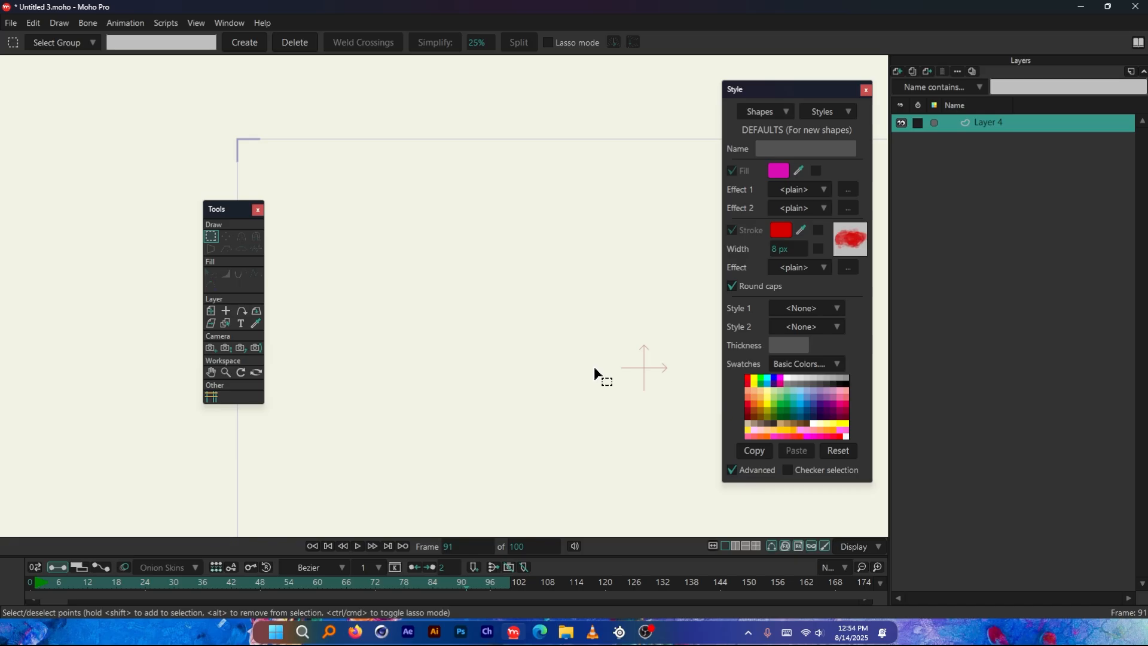
pyautogui.hotkey('shift', ',')
# Draw five upright magenta rectangles in a row across the upper part of the canvas with Draw Shape
pyautogui.click(221, 248)
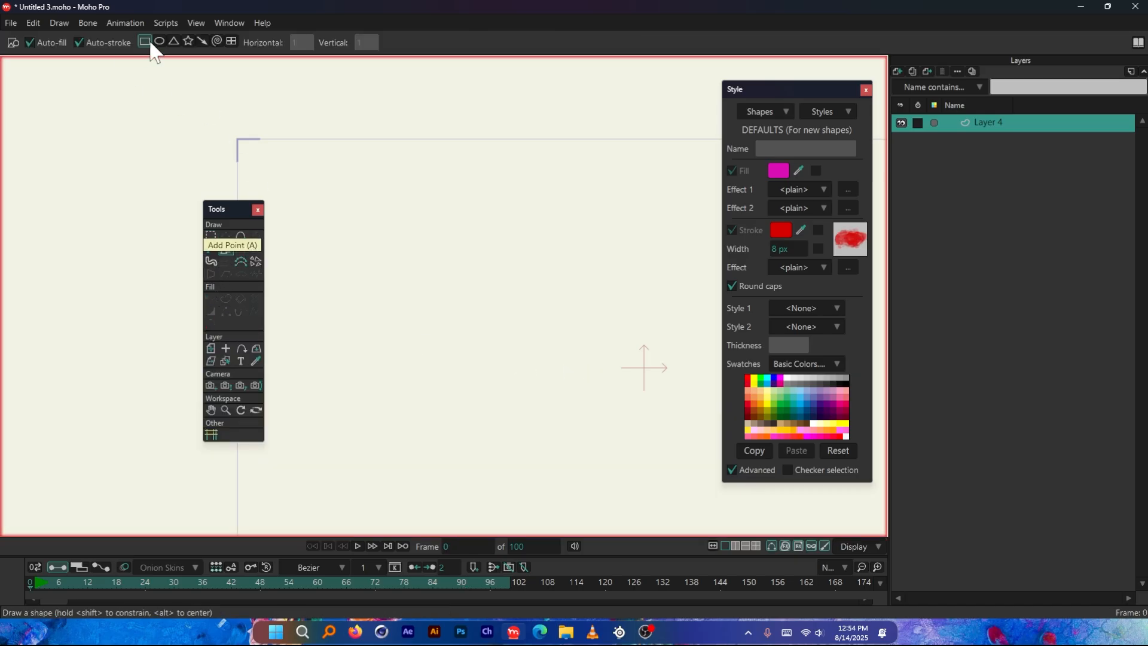
pyautogui.moveTo(302, 175); pyautogui.dragTo(377, 278)
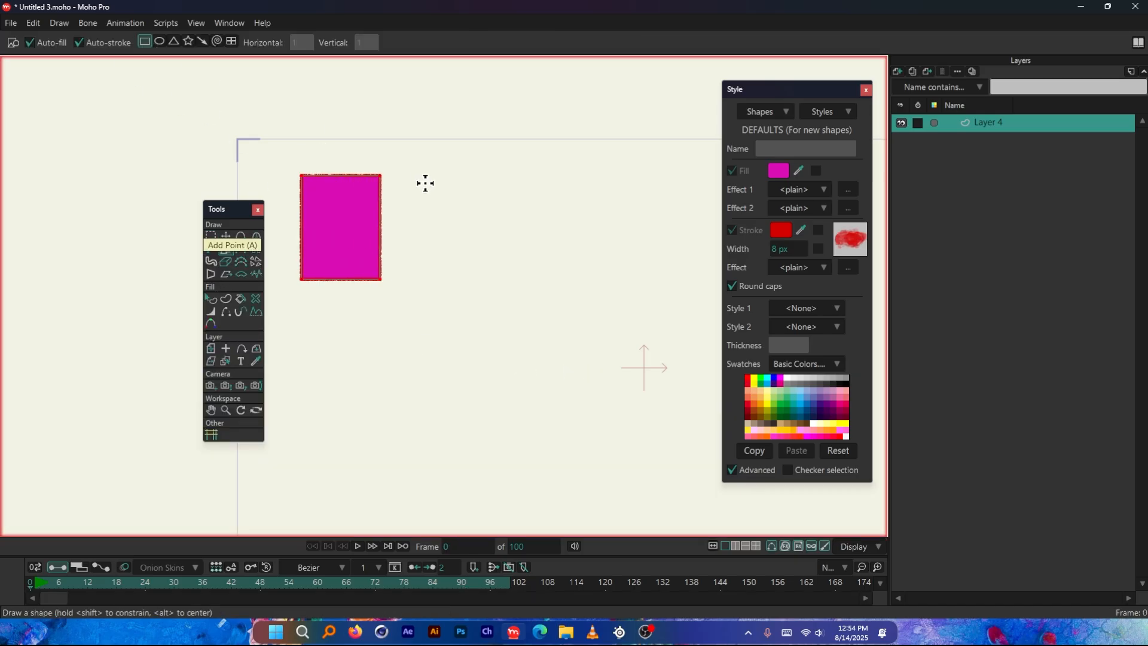
pyautogui.moveTo(417, 177); pyautogui.dragTo(486, 292)
pyautogui.scroll(-2, 410, 269)
pyautogui.moveTo(482, 210); pyautogui.dragTo(523, 280)
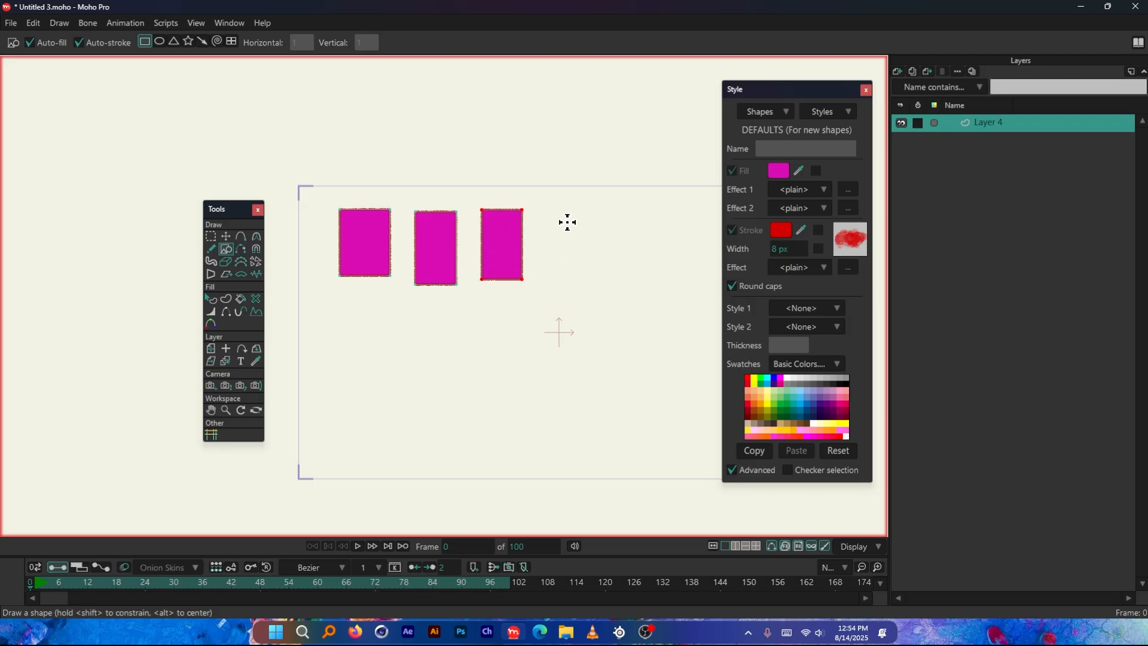
pyautogui.moveTo(573, 220); pyautogui.dragTo(614, 276)
pyautogui.moveTo(652, 223); pyautogui.dragTo(687, 311)
# Draw a triangle and a larger circle below the row of rectangles
pyautogui.click(173, 41)
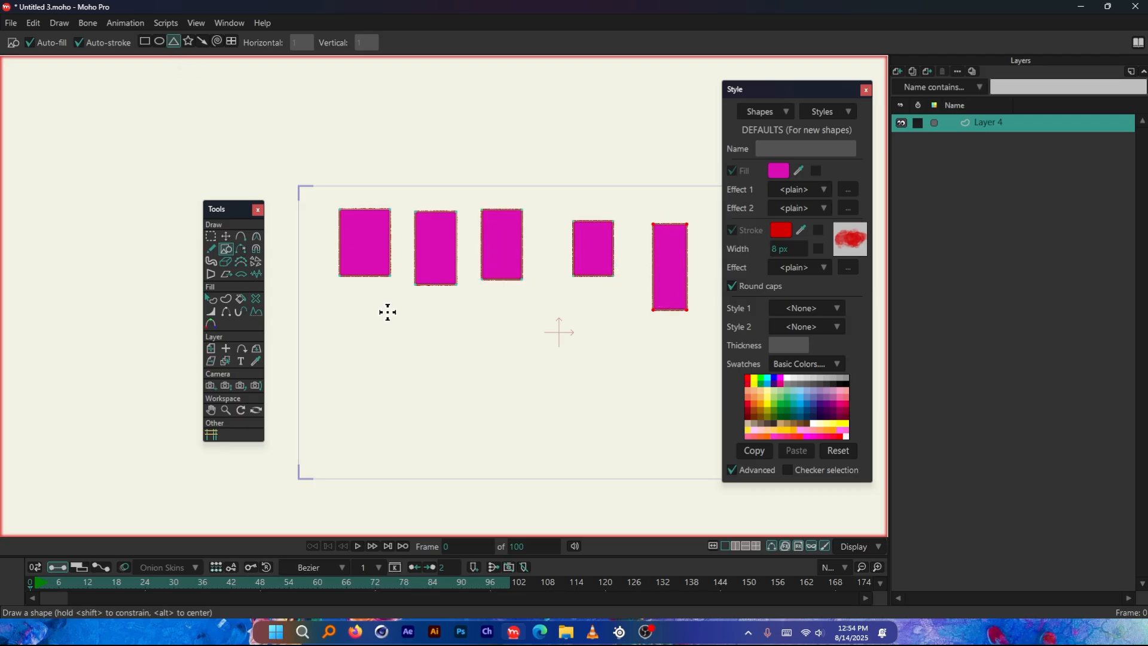
pyautogui.moveTo(359, 309); pyautogui.dragTo(403, 358)
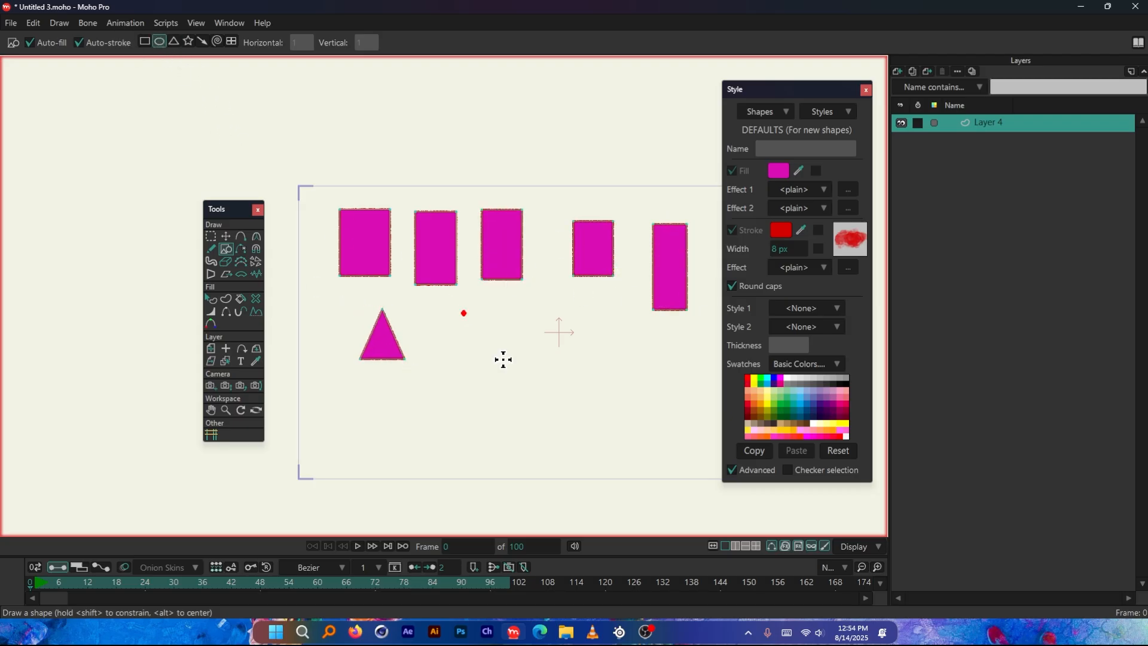
pyautogui.moveTo(504, 359); pyautogui.dragTo(551, 398)
pyautogui.scroll(3, 412, 257)
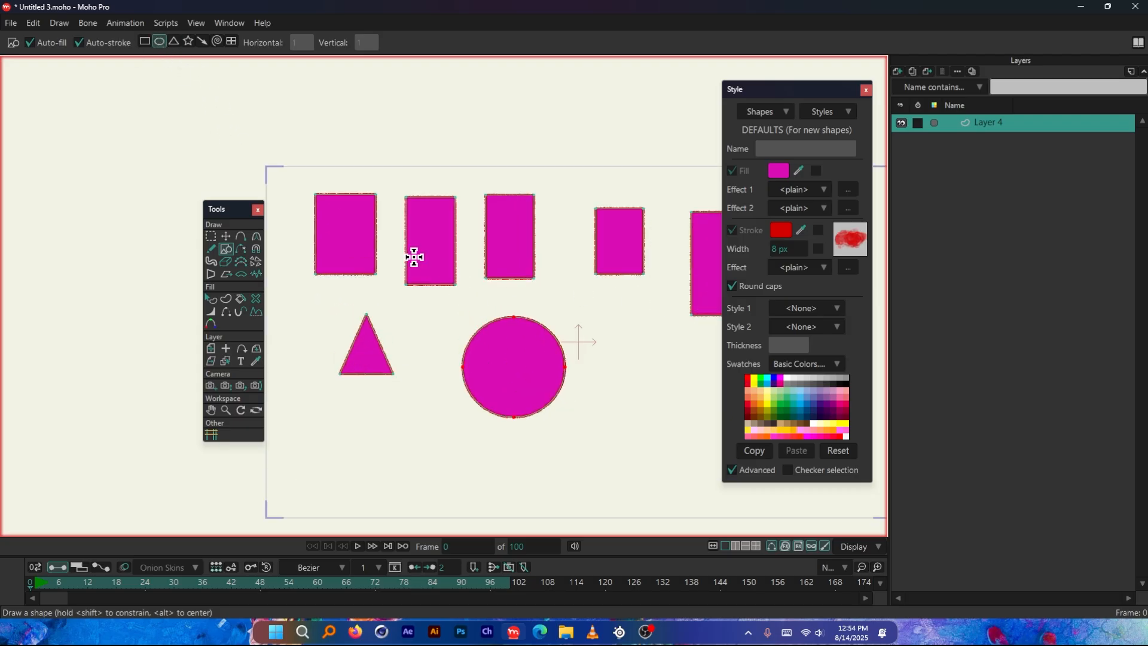
# Prepare the Paint Bucket with a fill colour of 120DD9 and a stroke colour of D100D3
pyautogui.click(240, 299)
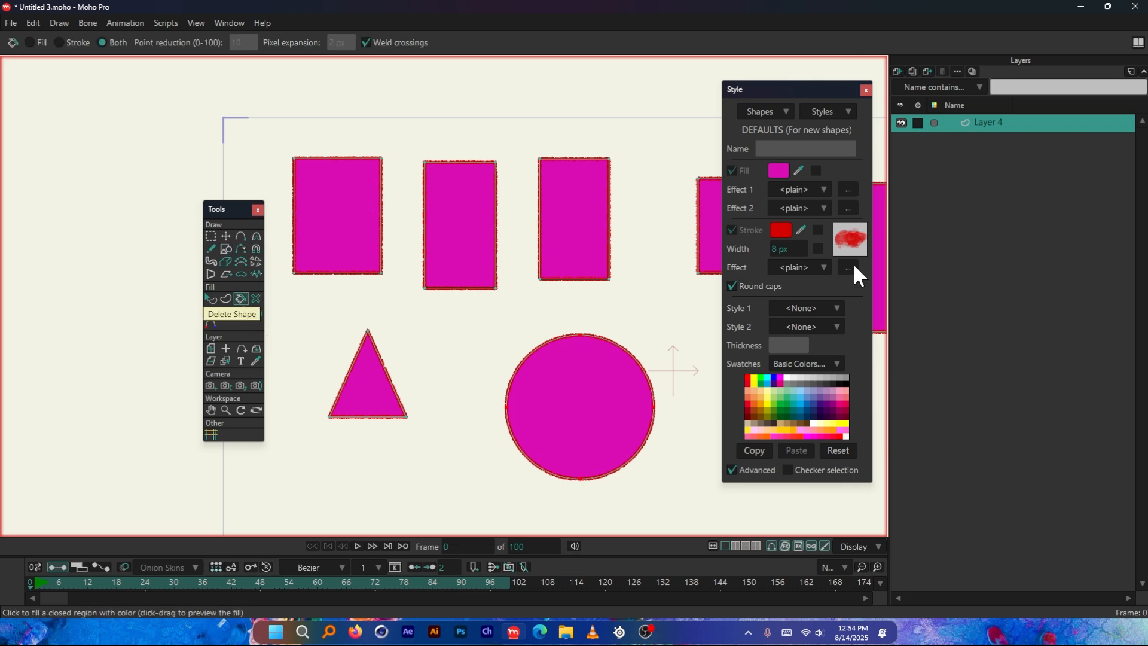
pyautogui.scroll(-4, 399, 293)
pyautogui.scroll(1, 532, 266)
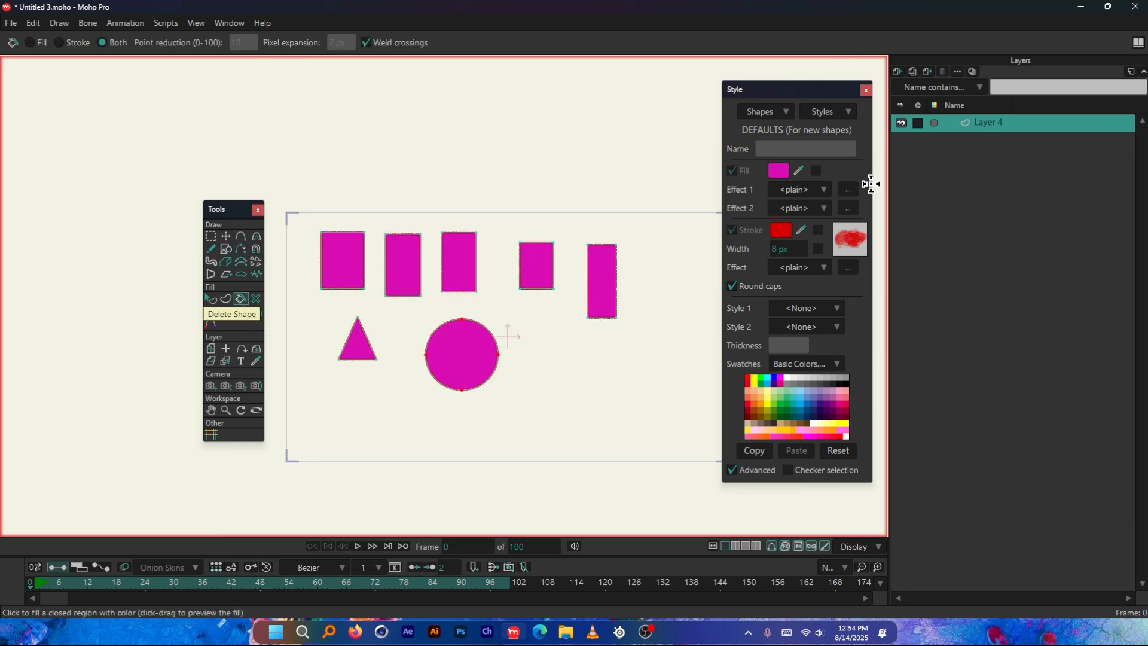
pyautogui.click(778, 171)
pyautogui.click(970, 284)
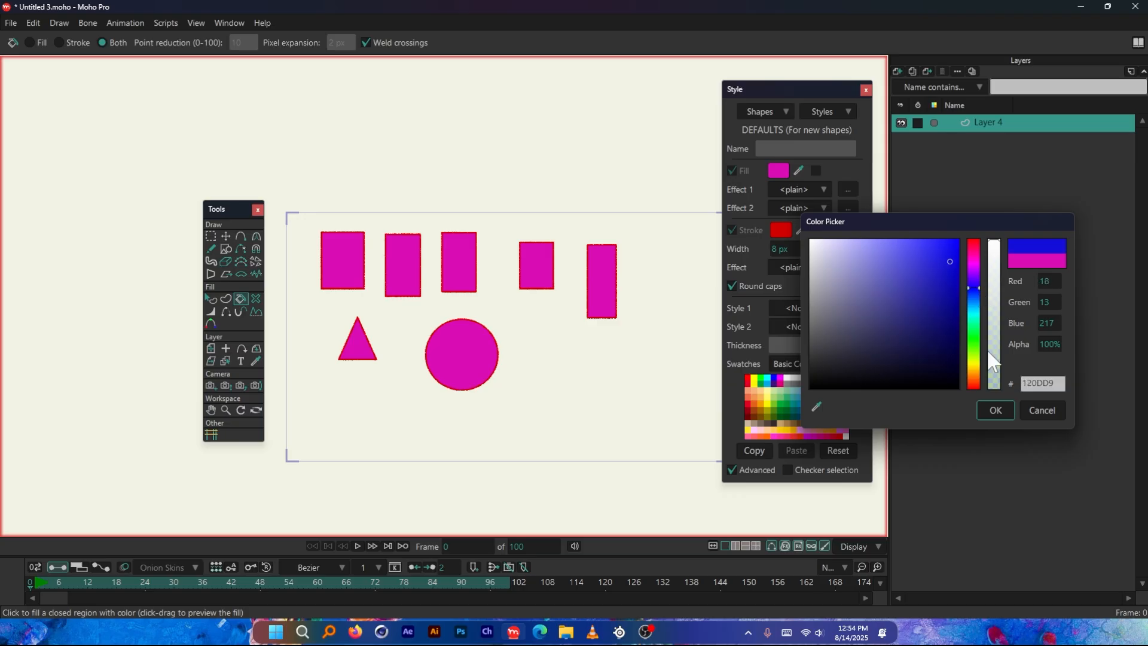
pyautogui.click(995, 410)
pyautogui.click(780, 230)
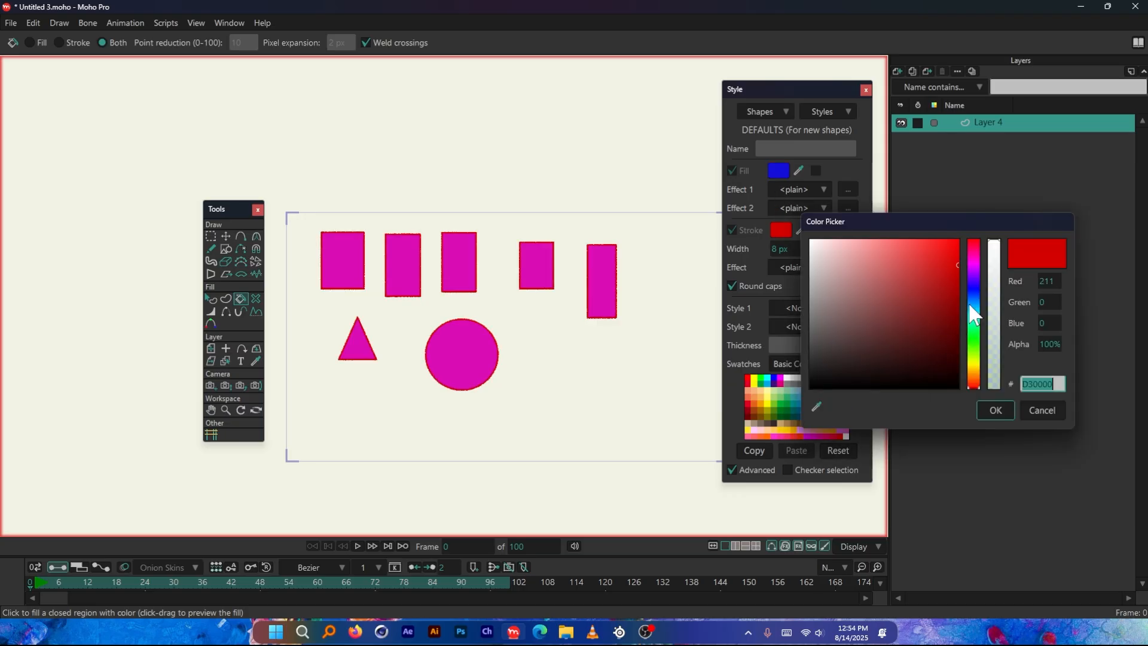
pyautogui.click(975, 262)
pyautogui.click(994, 407)
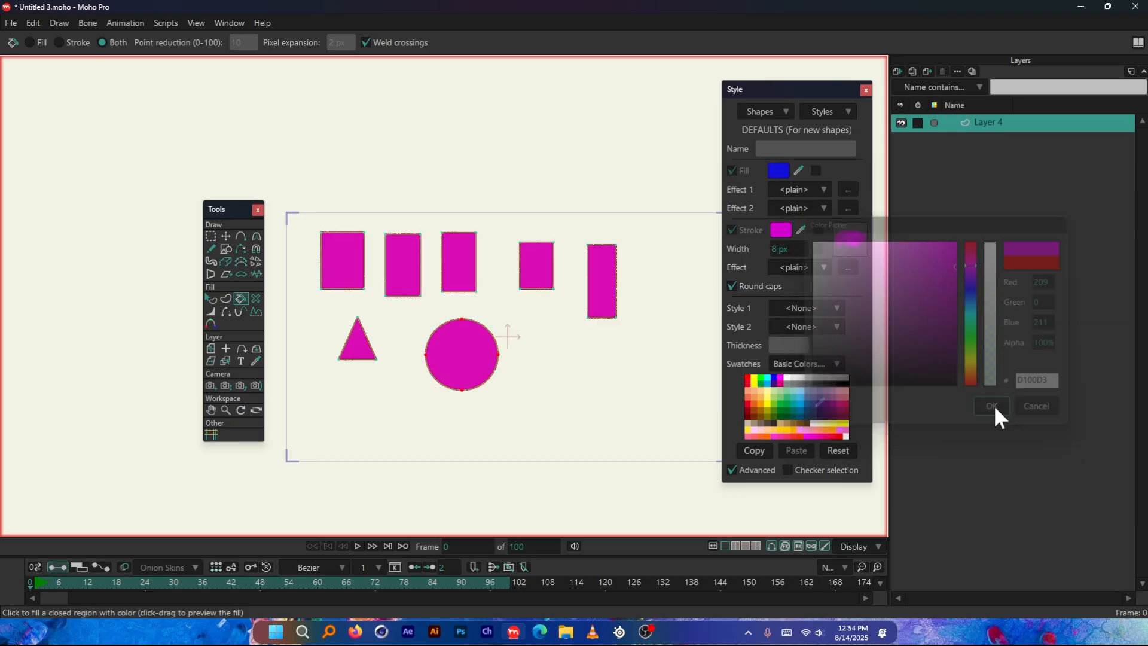
# Recolour the triangle, all five rectangles and the circle with the Paint Bucket's blue fill and magenta stroke
pyautogui.scroll(1, 434, 327)
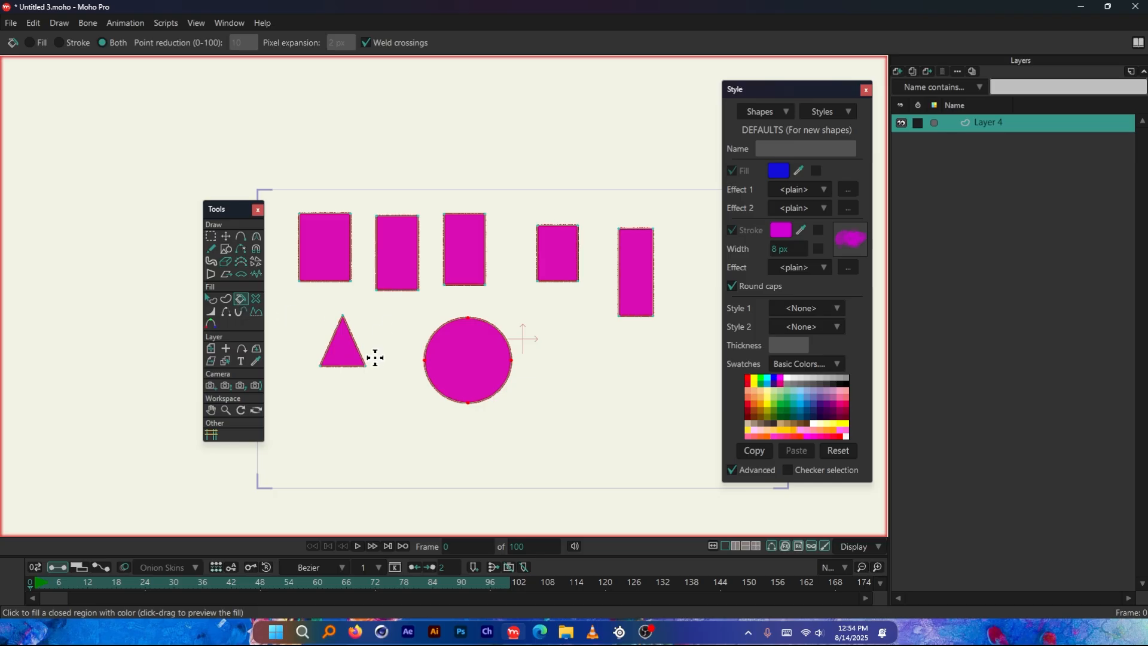
pyautogui.click(345, 356)
pyautogui.click(331, 270)
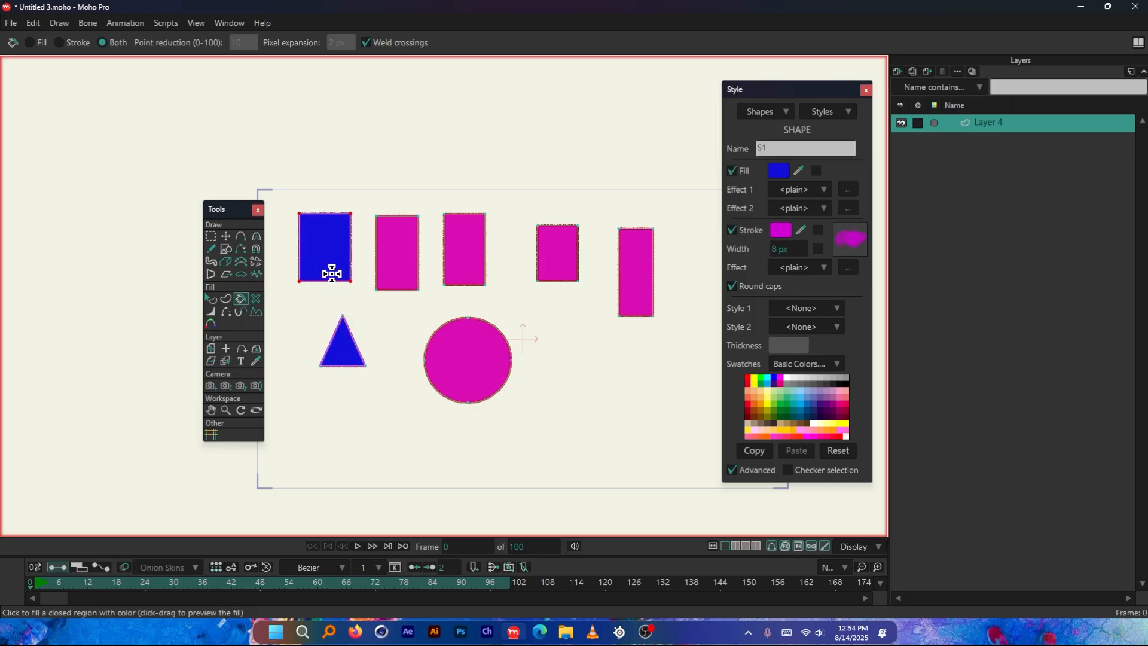
pyautogui.click(389, 267)
pyautogui.click(476, 266)
pyautogui.click(571, 266)
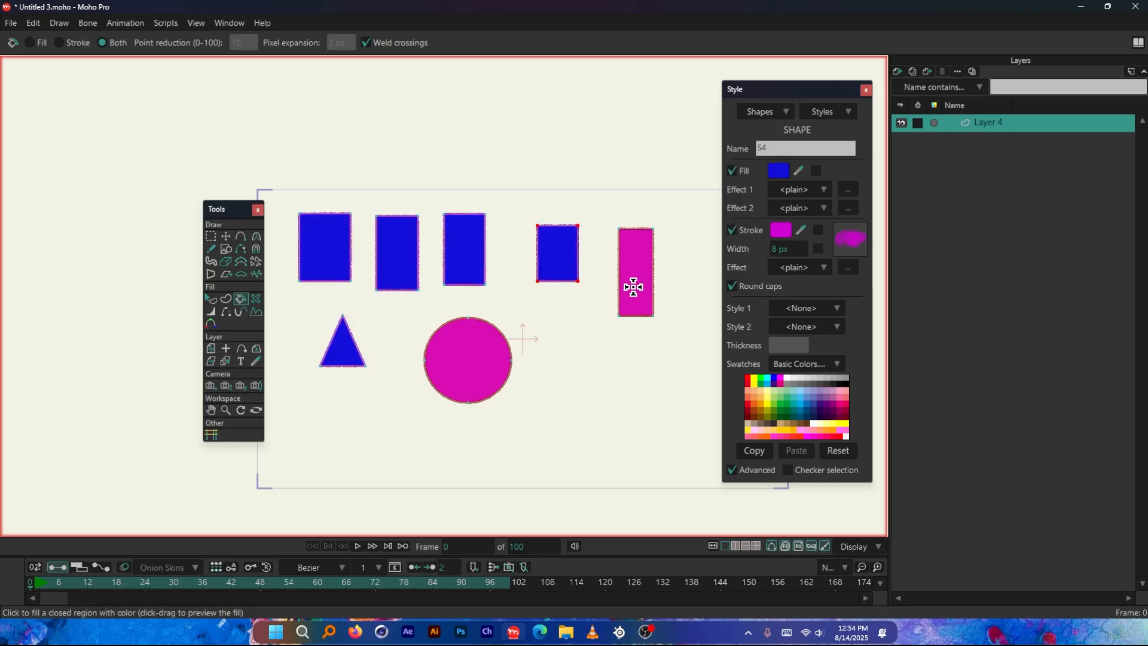
pyautogui.click(634, 281)
pyautogui.click(472, 353)
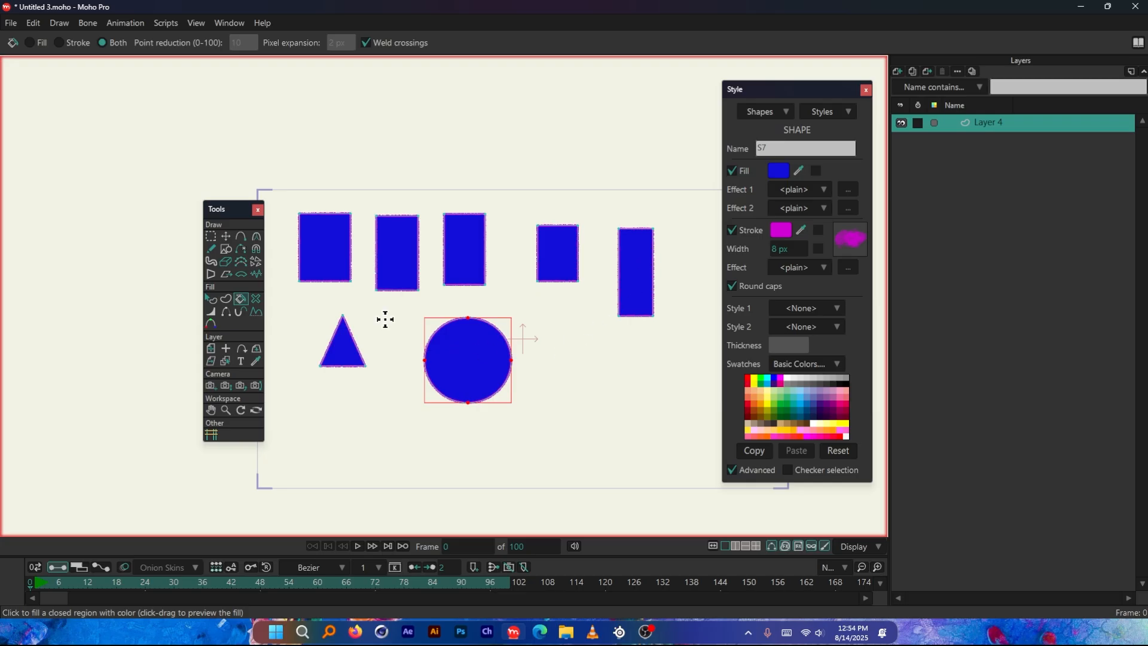
# Widen the circle's outline to about 342% with the Line Width tool
pyautogui.scroll(3, 377, 304)
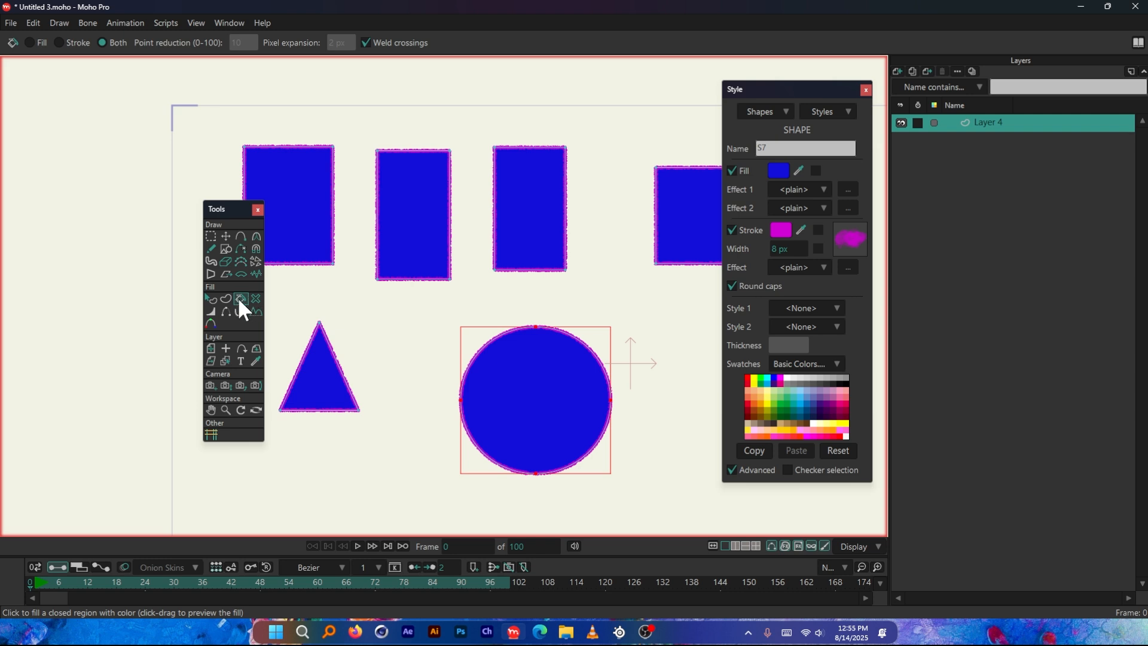
pyautogui.scroll(-1, 432, 320)
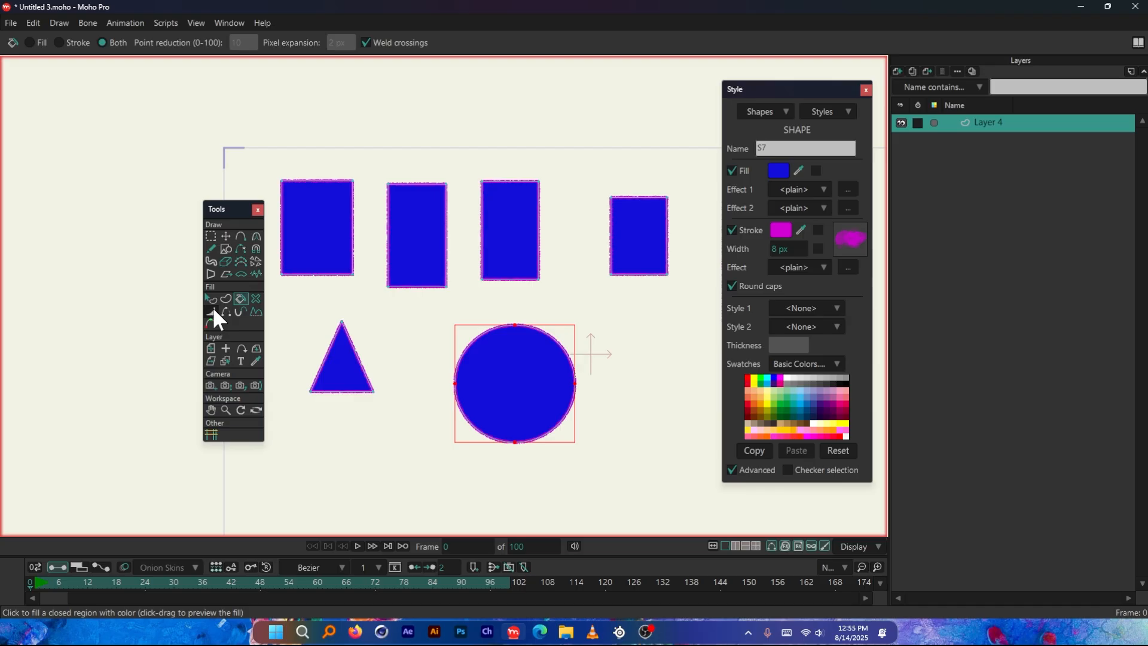
pyautogui.scroll(4, 538, 397)
pyautogui.scroll(-2, 502, 401)
pyautogui.scroll(1, 603, 426)
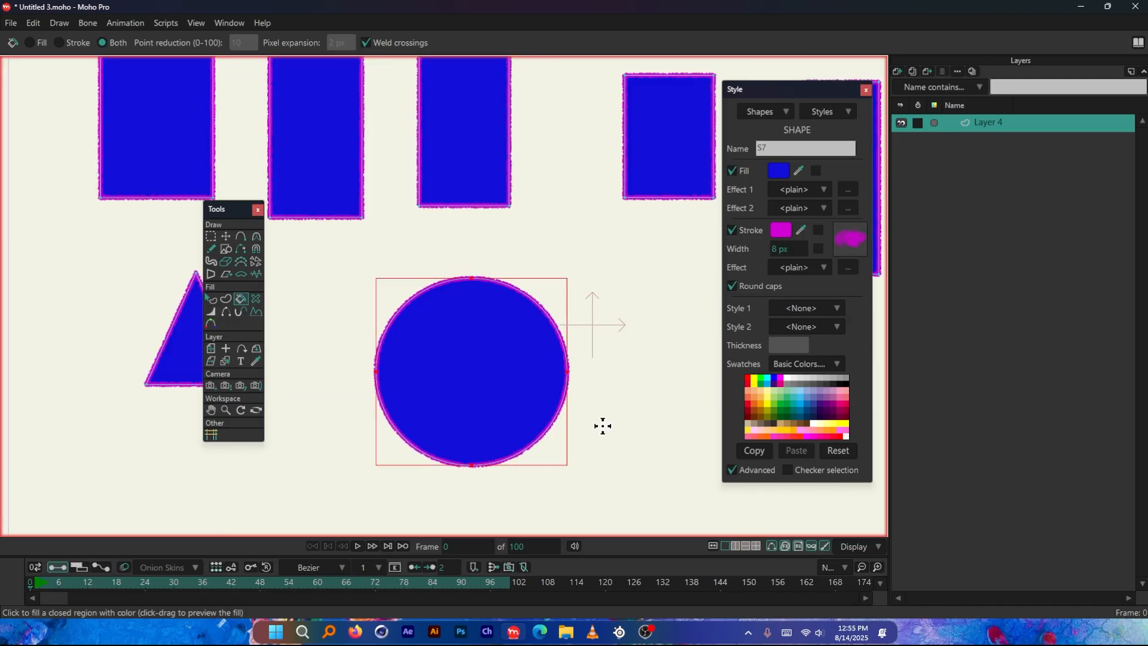
pyautogui.click(211, 310)
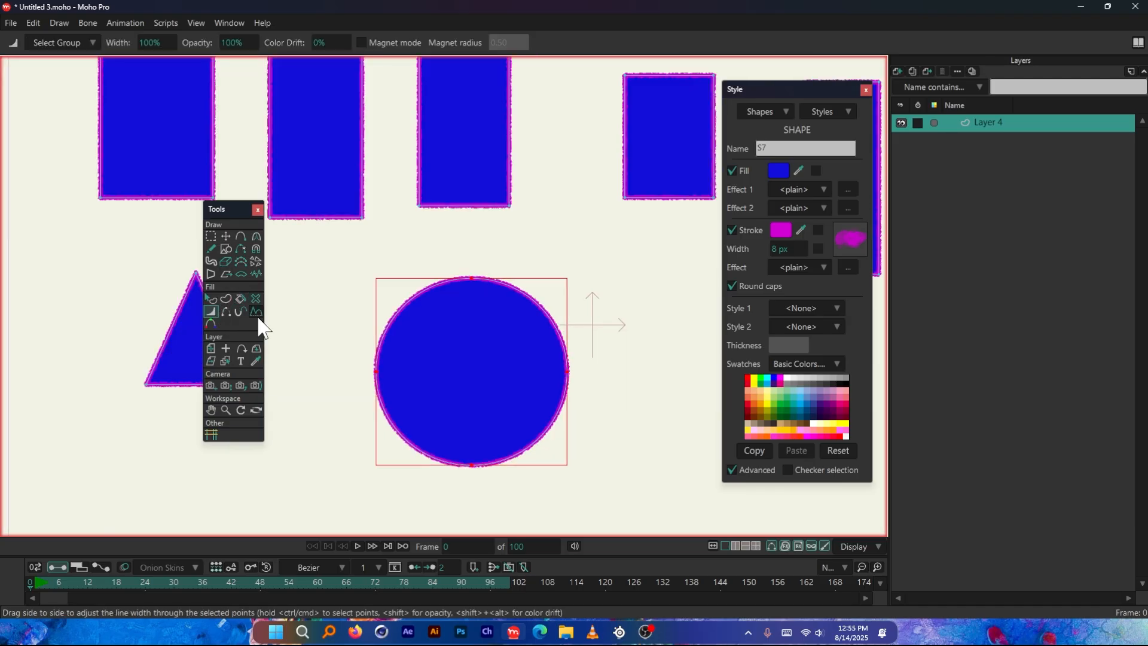
pyautogui.scroll(-1, 440, 257)
pyautogui.moveTo(521, 387)
pyautogui.mouseDown()
pyautogui.moveTo(645, 377)
pyautogui.moveTo(710, 296)
pyautogui.moveTo(719, 194)
pyautogui.moveTo(606, 355)
pyautogui.moveTo(656, 343)
pyautogui.moveTo(599, 361)
pyautogui.moveTo(643, 361)
pyautogui.moveTo(656, 327)
pyautogui.mouseUp()
pyautogui.scroll(2, 515, 389)
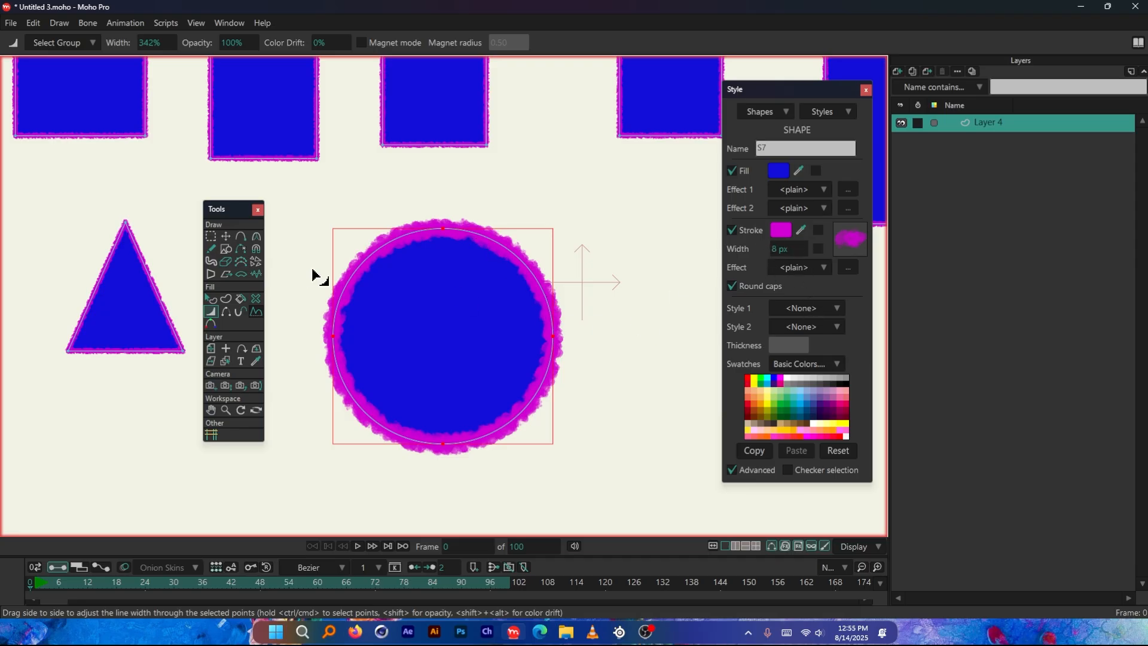
# Select the circle's rightmost point and taper the line width there to 0%
pyautogui.click(221, 235)
pyautogui.click(666, 353)
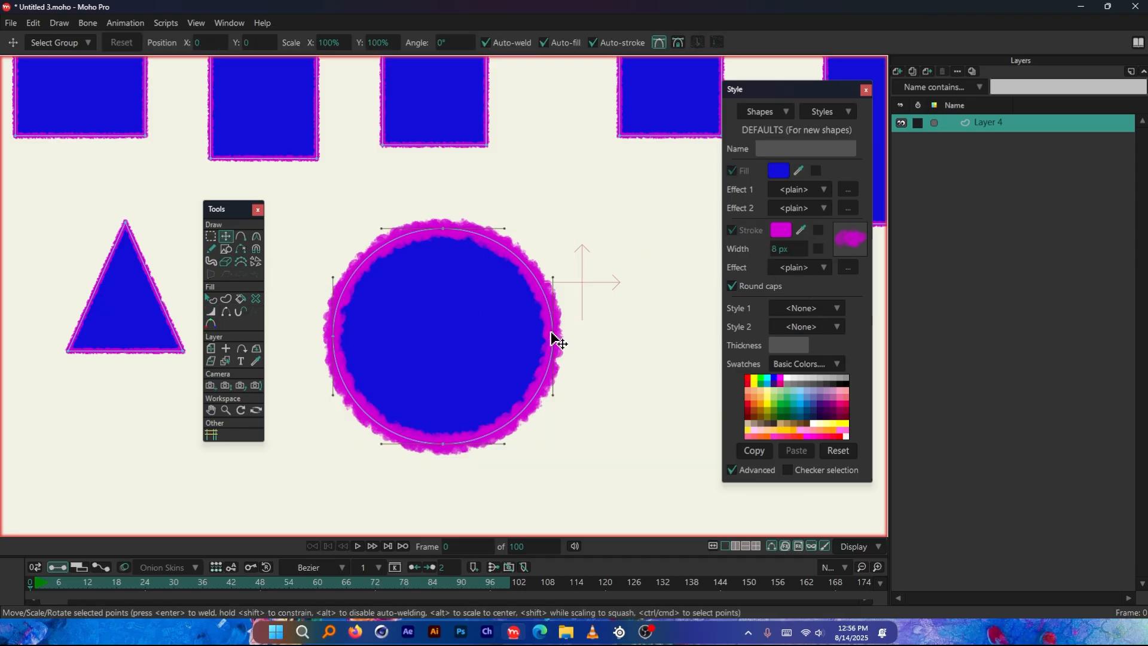
pyautogui.click(553, 336)
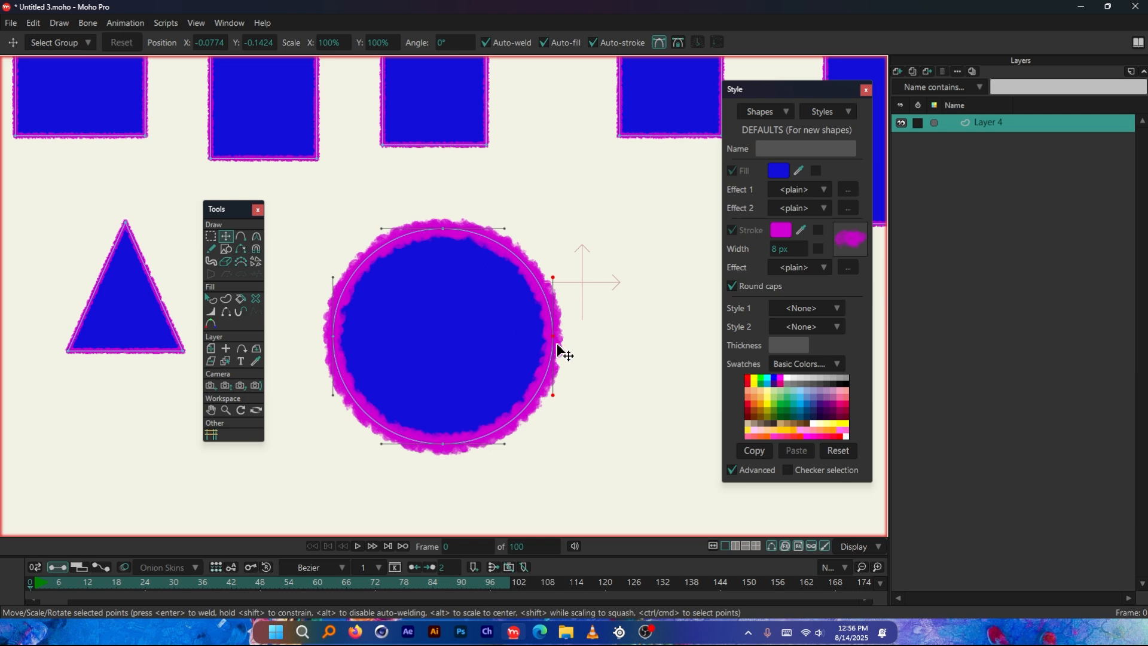
pyautogui.click(211, 311)
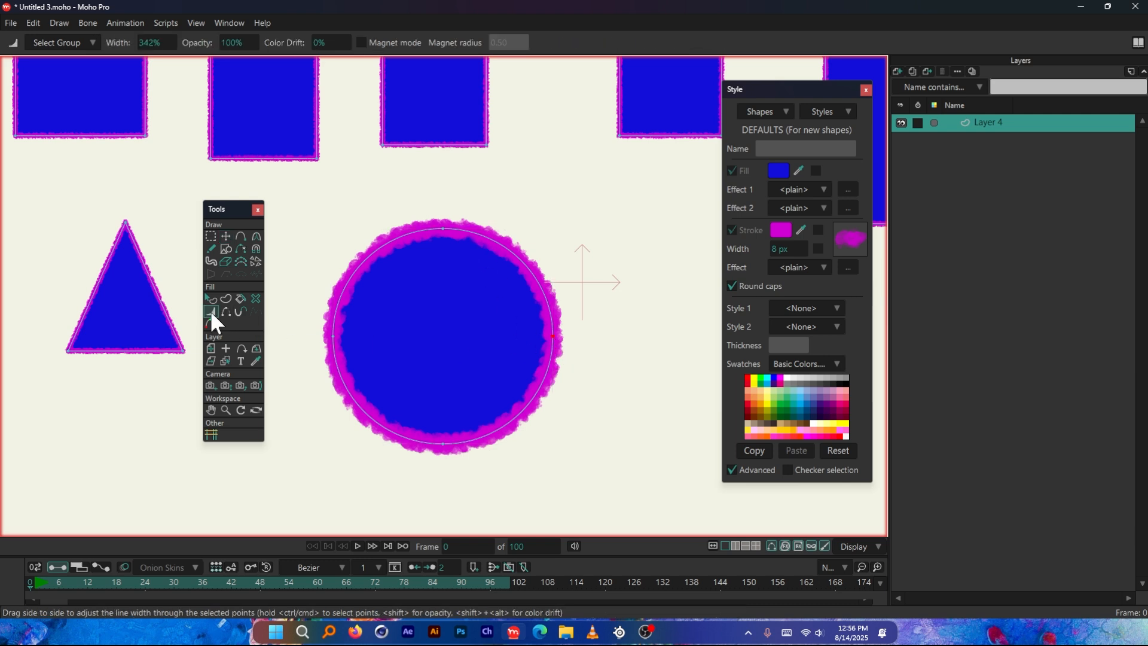
pyautogui.moveTo(663, 345)
pyautogui.mouseDown()
pyautogui.moveTo(583, 345)
pyautogui.moveTo(1147, 347)
pyautogui.moveTo(928, 378)
pyautogui.moveTo(554, 394)
pyautogui.mouseUp()
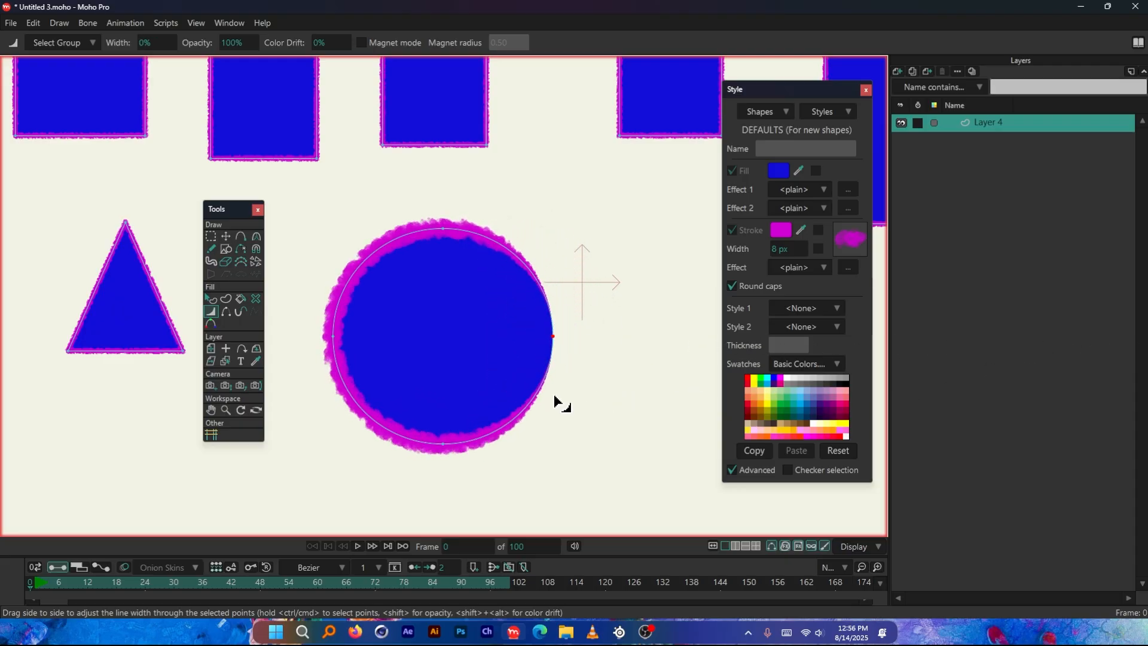
# Select the two upper corner points of the second rectangle in the row
pyautogui.scroll(-3, 523, 394)
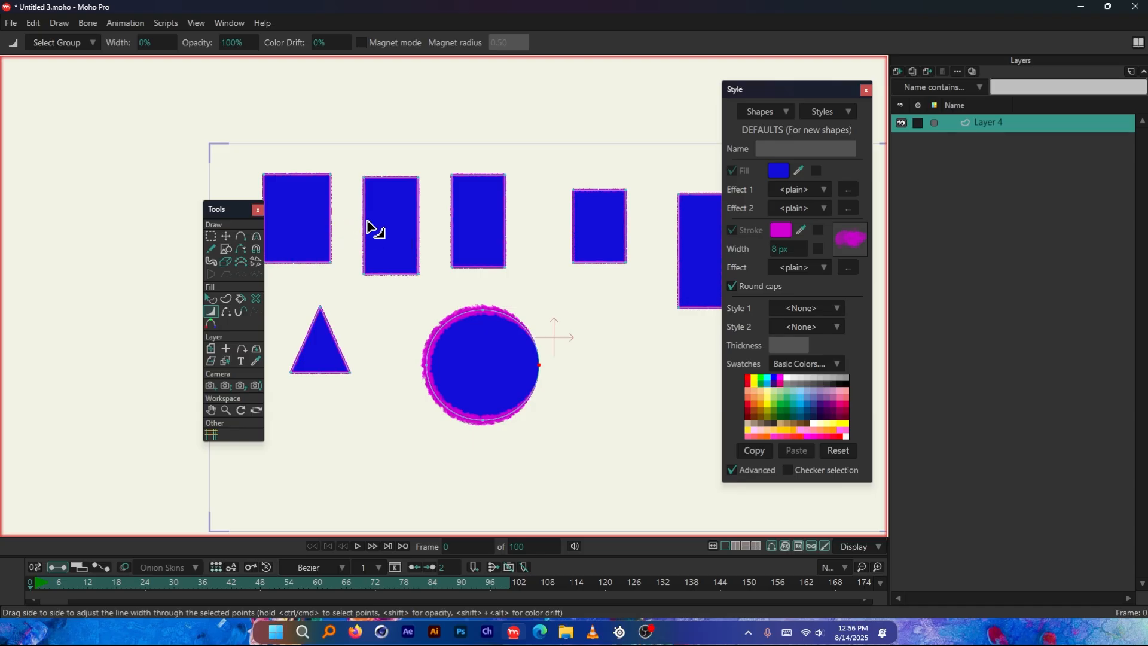
pyautogui.scroll(3, 366, 189)
pyautogui.scroll(1, 363, 181)
pyautogui.click(366, 162)
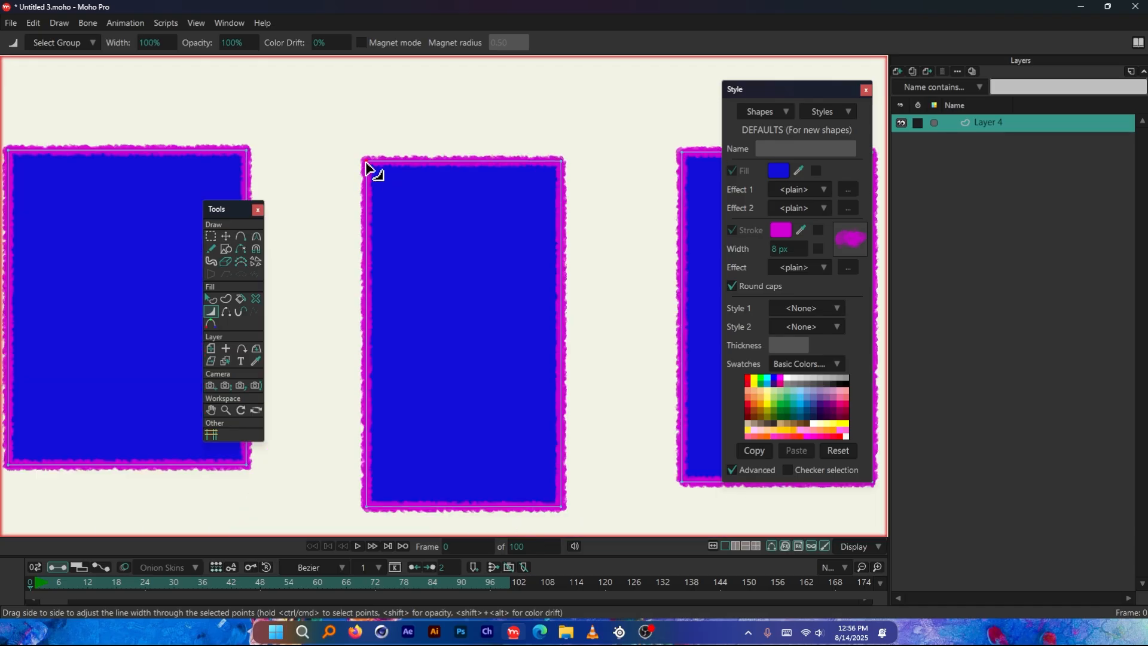
pyautogui.click(562, 166)
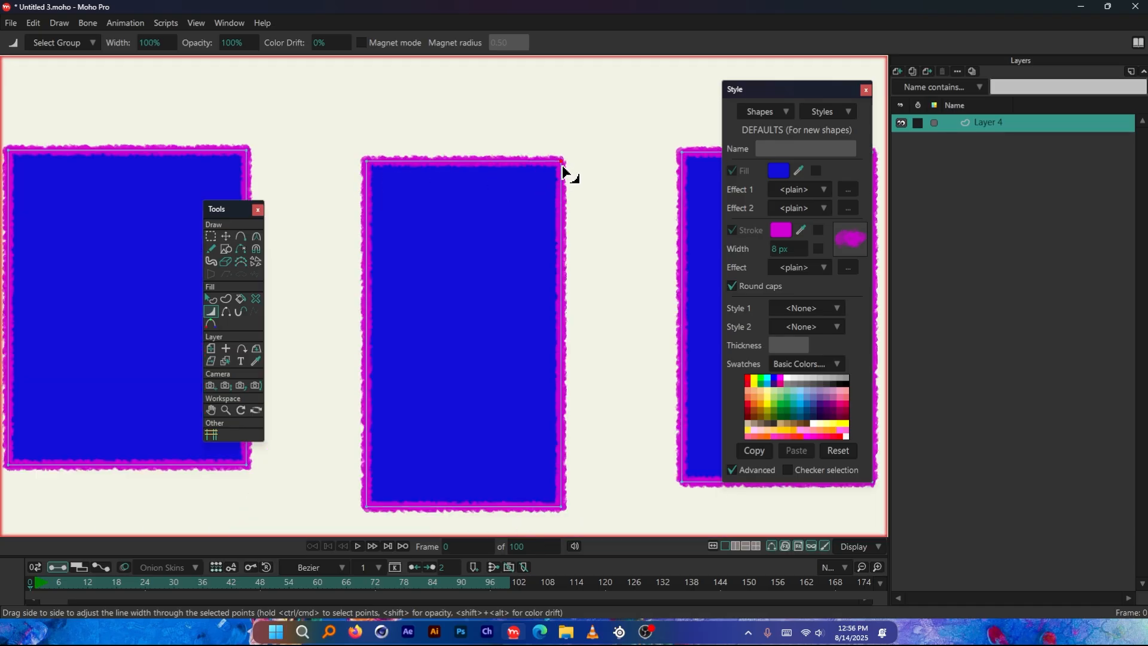
pyautogui.click(366, 161)
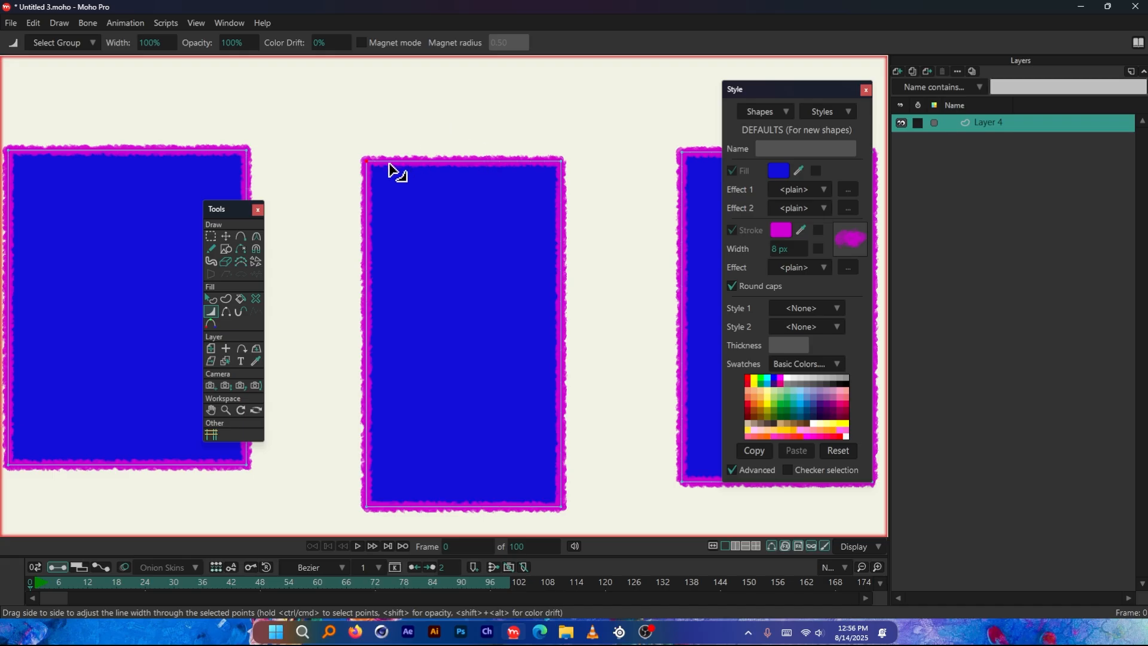
pyautogui.click(212, 237)
pyautogui.moveTo(330, 113); pyautogui.dragTo(646, 215)
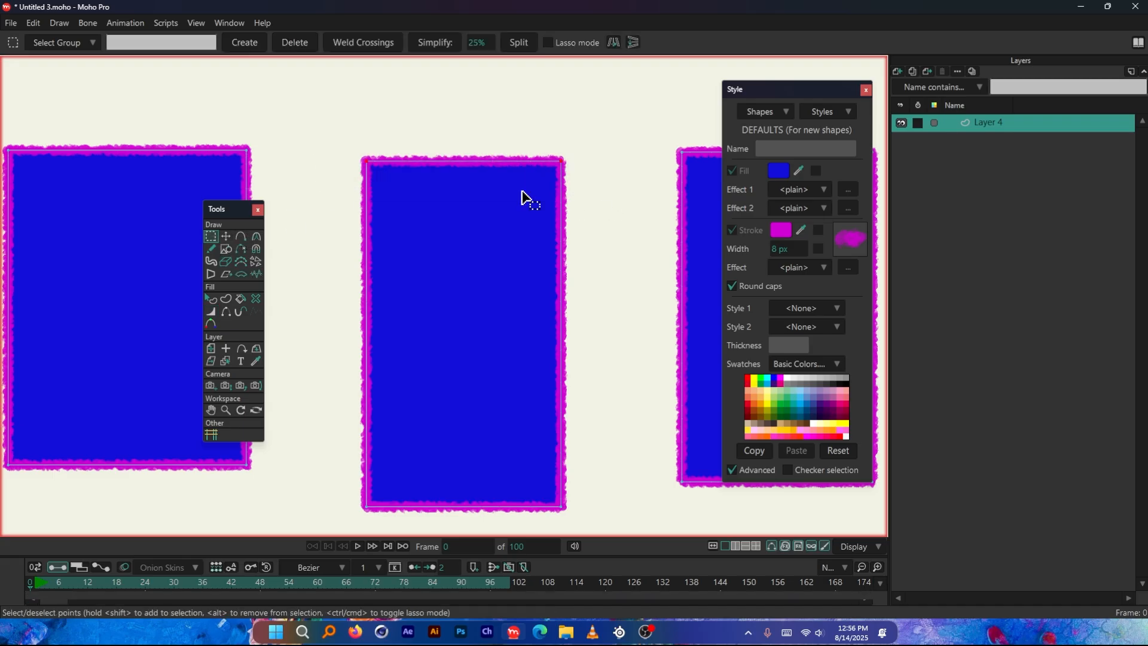
# Try widening the line at the second rectangle's upper corners to about 474%, and undo it
pyautogui.click(211, 311)
pyautogui.moveTo(640, 216)
pyautogui.mouseDown()
pyautogui.moveTo(705, 199)
pyautogui.moveTo(481, 179)
pyautogui.mouseUp()
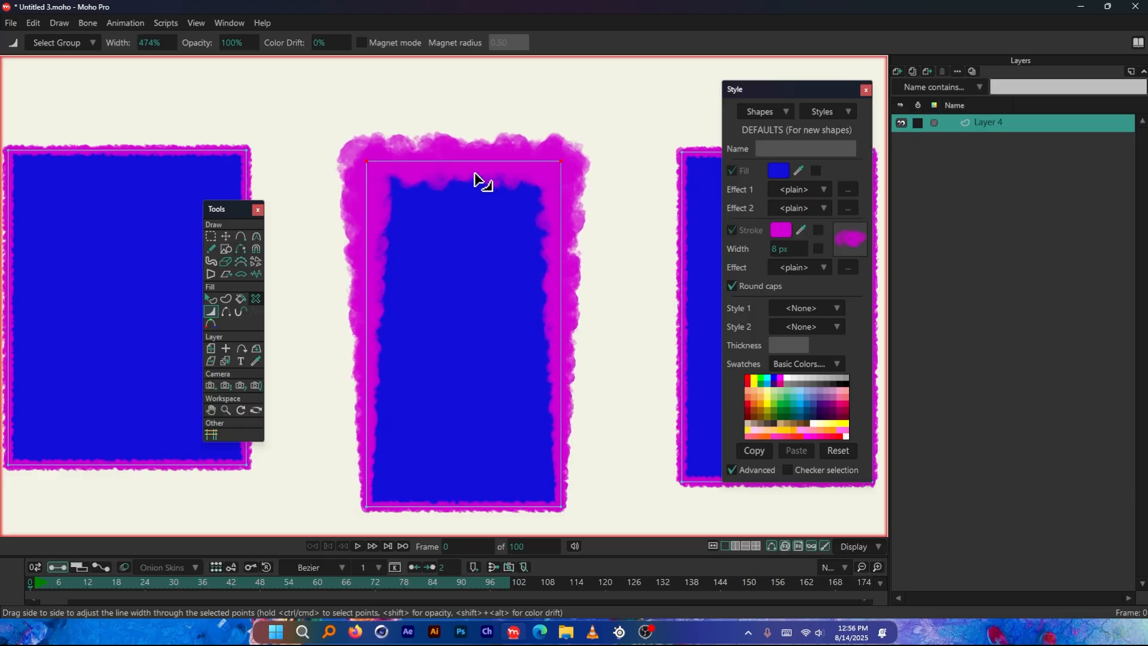
pyautogui.hotkey('ctrl', 'z')
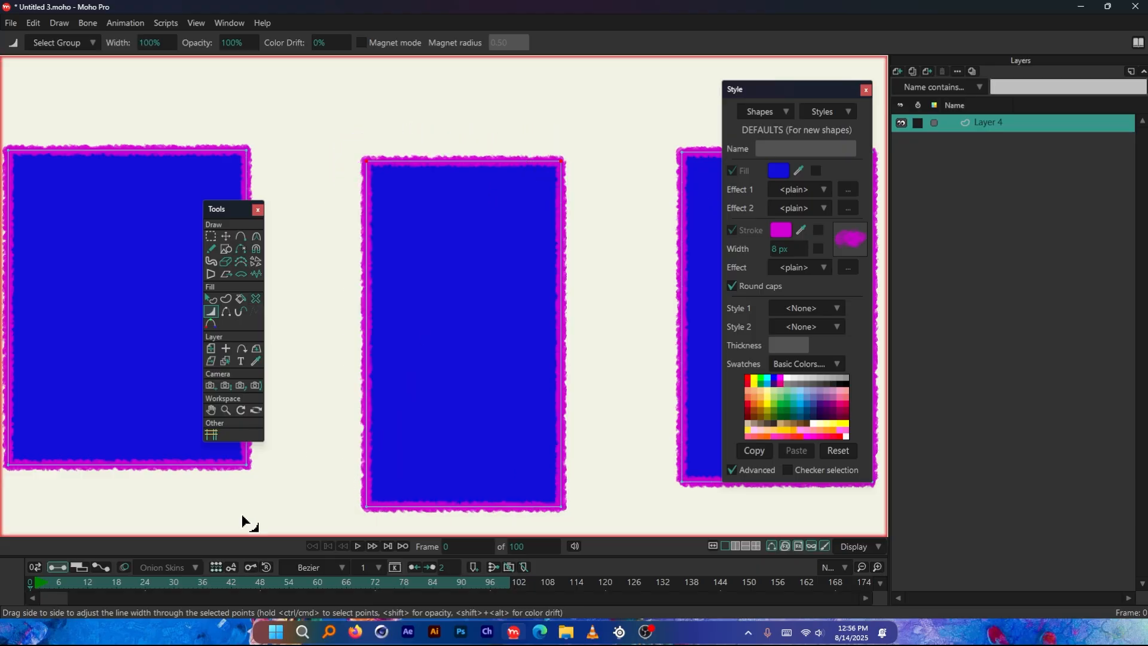
# Enlarge the timeline area and keyframe the line width of the second rectangle's upper corners at about 674% on frame 18
pyautogui.moveTo(257, 551); pyautogui.dragTo(269, 513)
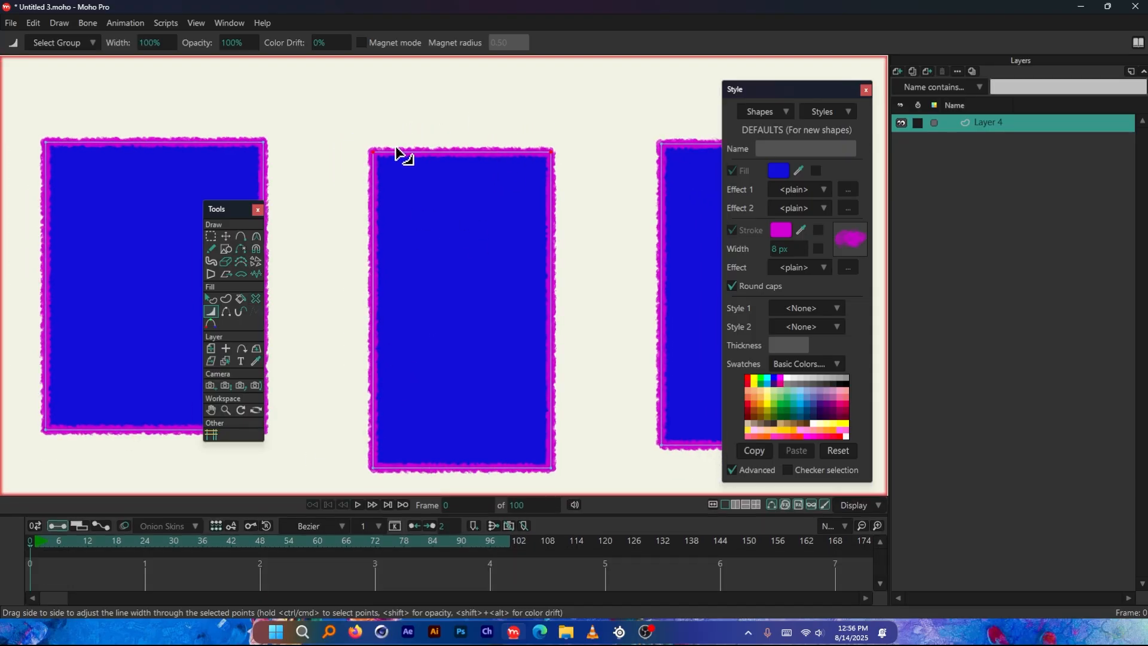
pyautogui.click(60, 542)
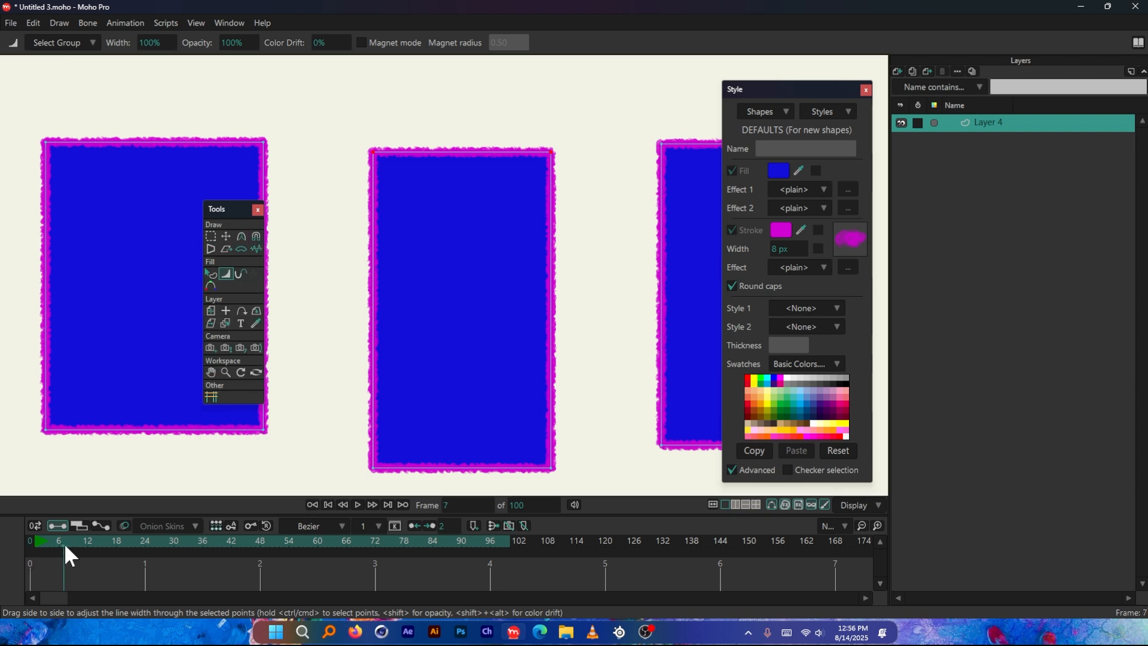
pyautogui.click(605, 180)
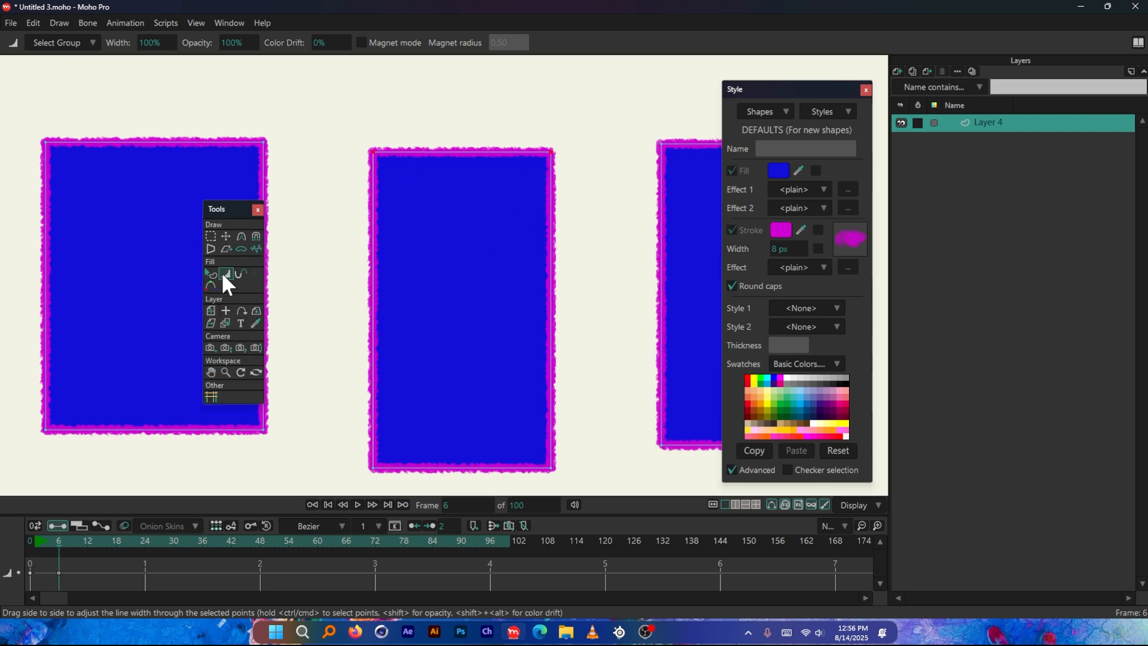
pyautogui.click(79, 541)
pyautogui.moveTo(591, 191); pyautogui.dragTo(755, 207)
# Scrub the timeline through the first 20 frames to preview the line width animation
pyautogui.moveTo(111, 540)
pyautogui.mouseDown()
pyautogui.moveTo(73, 541)
pyautogui.moveTo(131, 541)
pyautogui.mouseUp()
pyautogui.moveTo(55, 540); pyautogui.dragTo(126, 541)
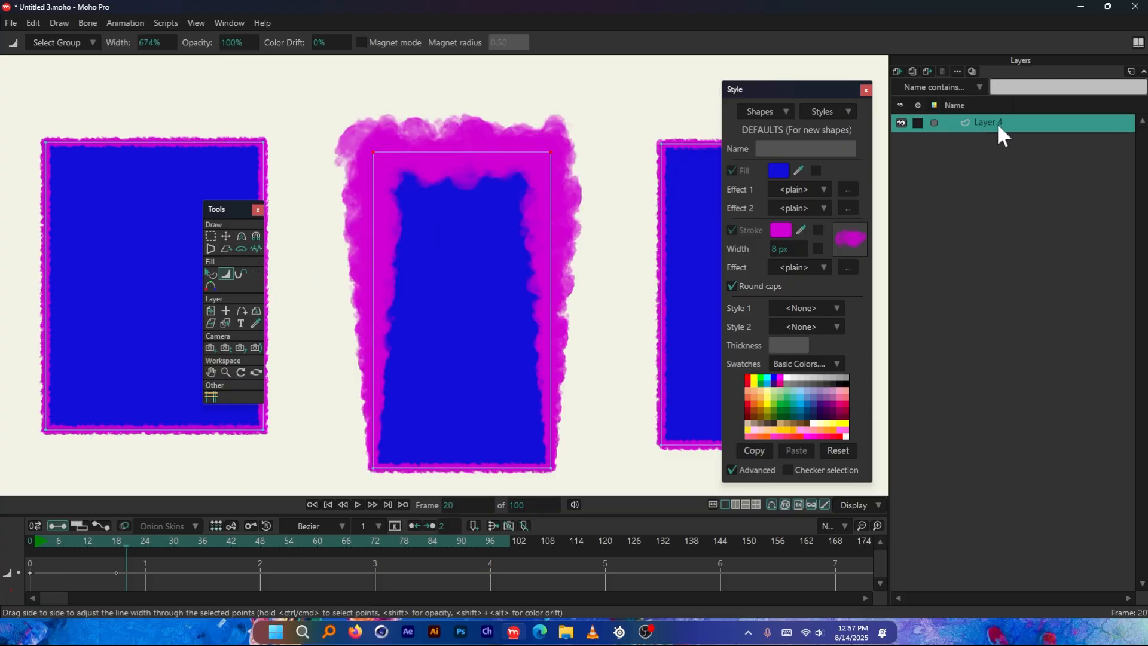
pyautogui.click(96, 542)
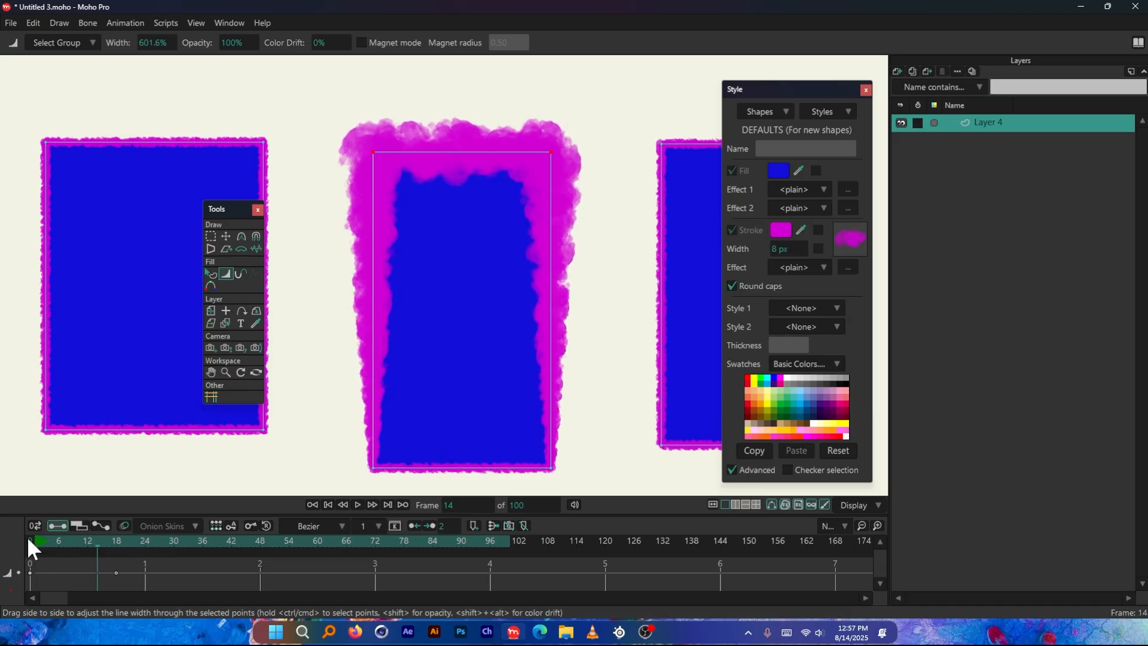
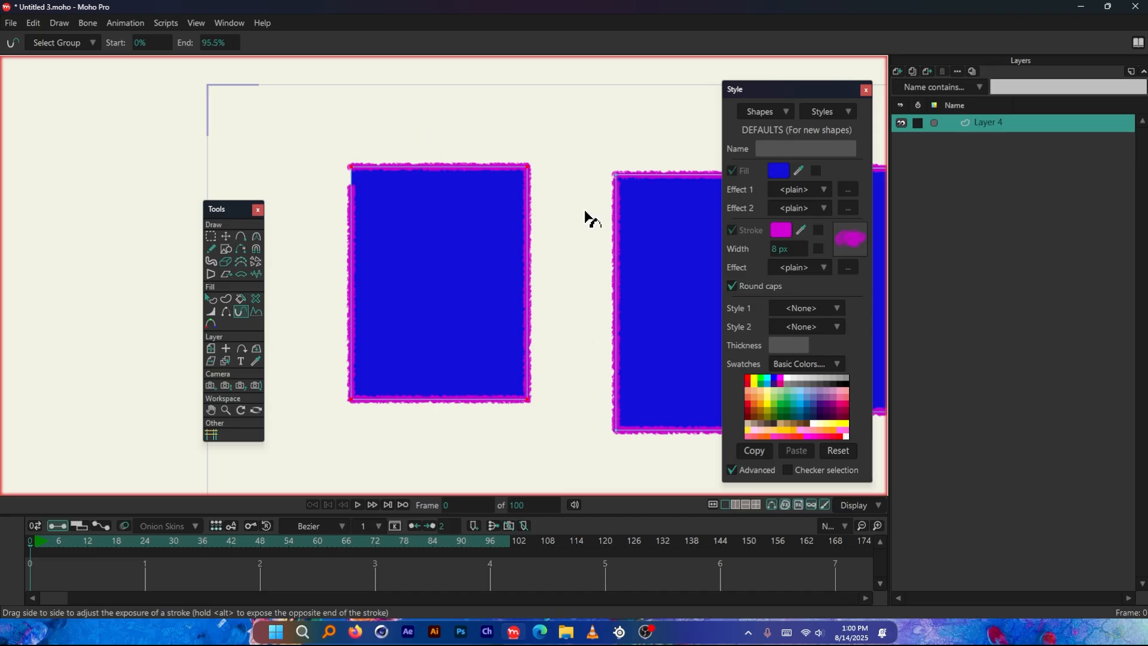
# Trim the first rectangle's stroke exposure to end at about 45.2%, and shift its start along the outline
pyautogui.moveTo(351, 174)
pyautogui.mouseDown()
pyautogui.moveTo(359, 238)
pyautogui.moveTo(500, 146)
pyautogui.moveTo(2, 185)
pyautogui.mouseUp()
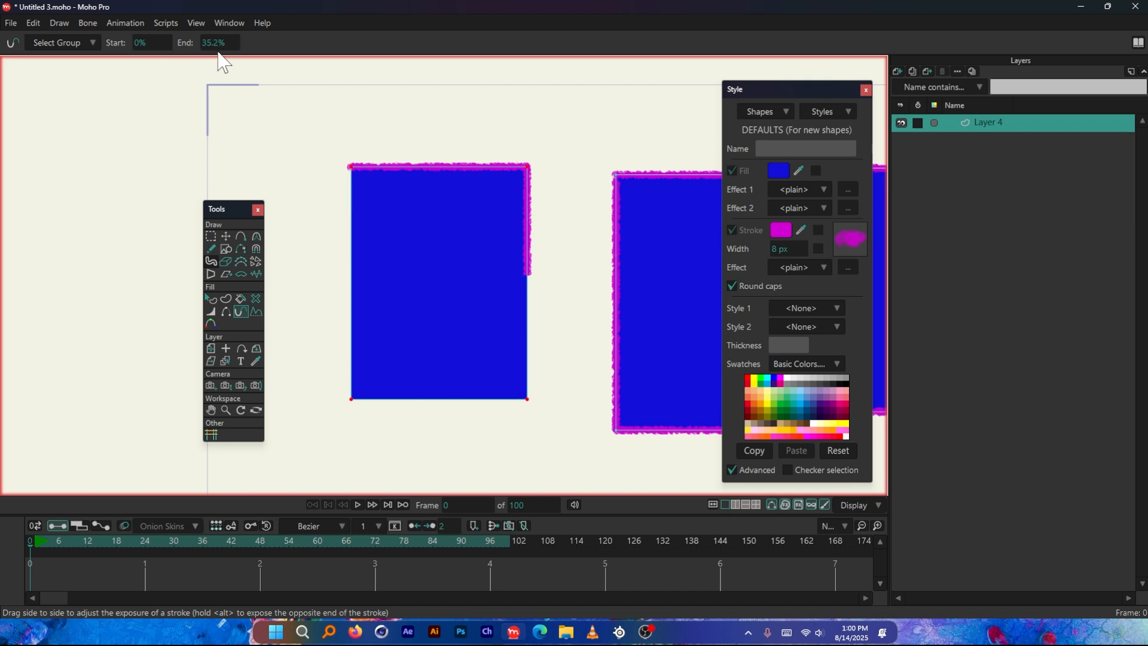
pyautogui.moveTo(218, 43)
pyautogui.mouseDown()
pyautogui.moveTo(200, 43)
pyautogui.moveTo(268, 43)
pyautogui.mouseUp()
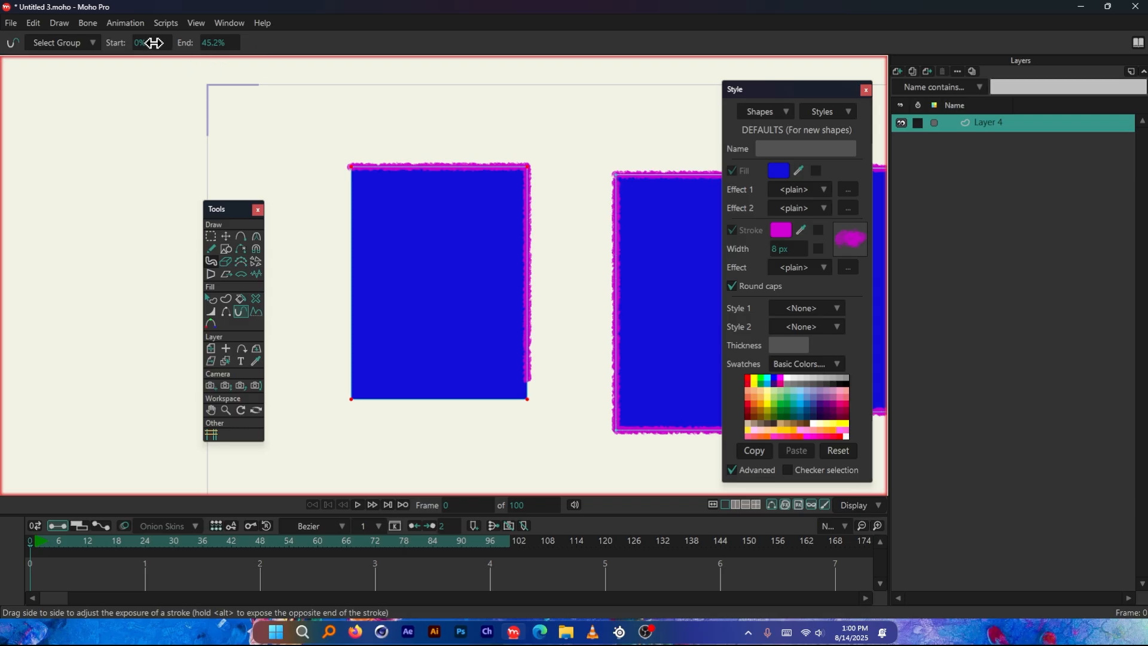
pyautogui.moveTo(153, 42)
pyautogui.mouseDown()
pyautogui.moveTo(573, 73)
pyautogui.moveTo(418, 76)
pyautogui.mouseUp()
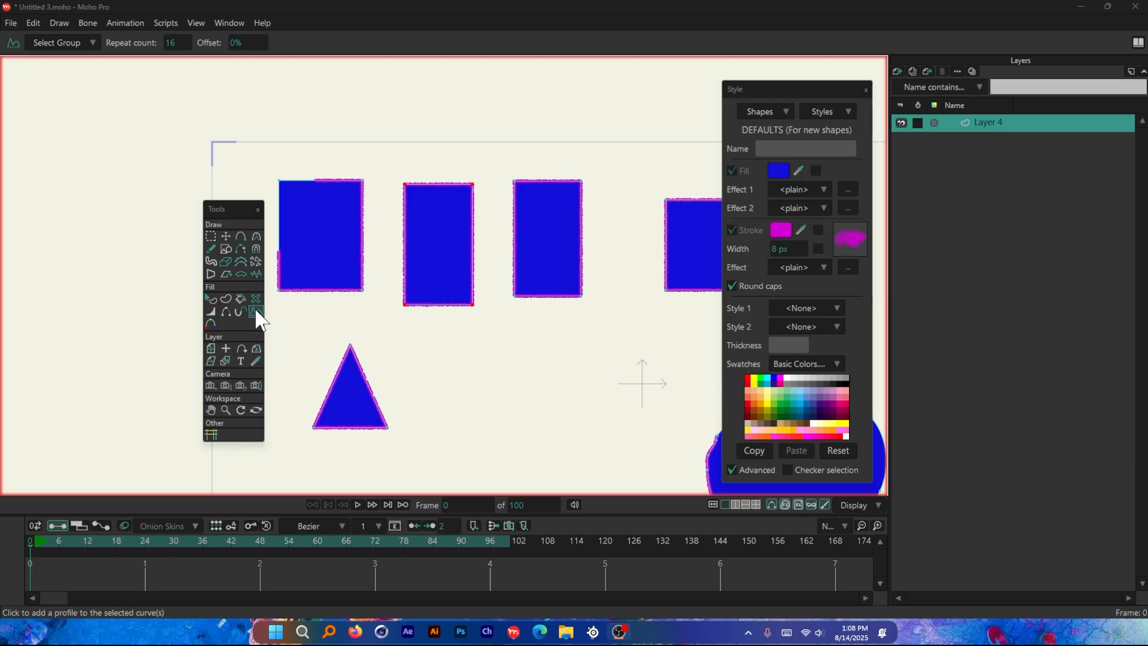
# Add a new vector layer and delete the old Layer 4 with all its shapes
pyautogui.scroll(-3, 345, 200)
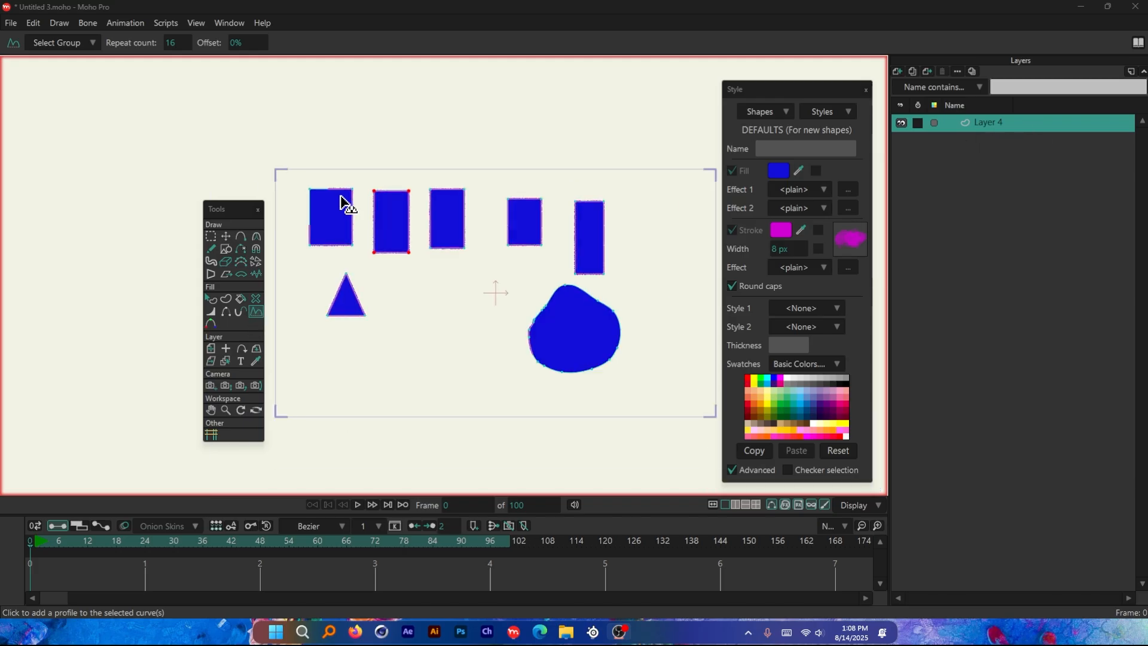
pyautogui.click(897, 71)
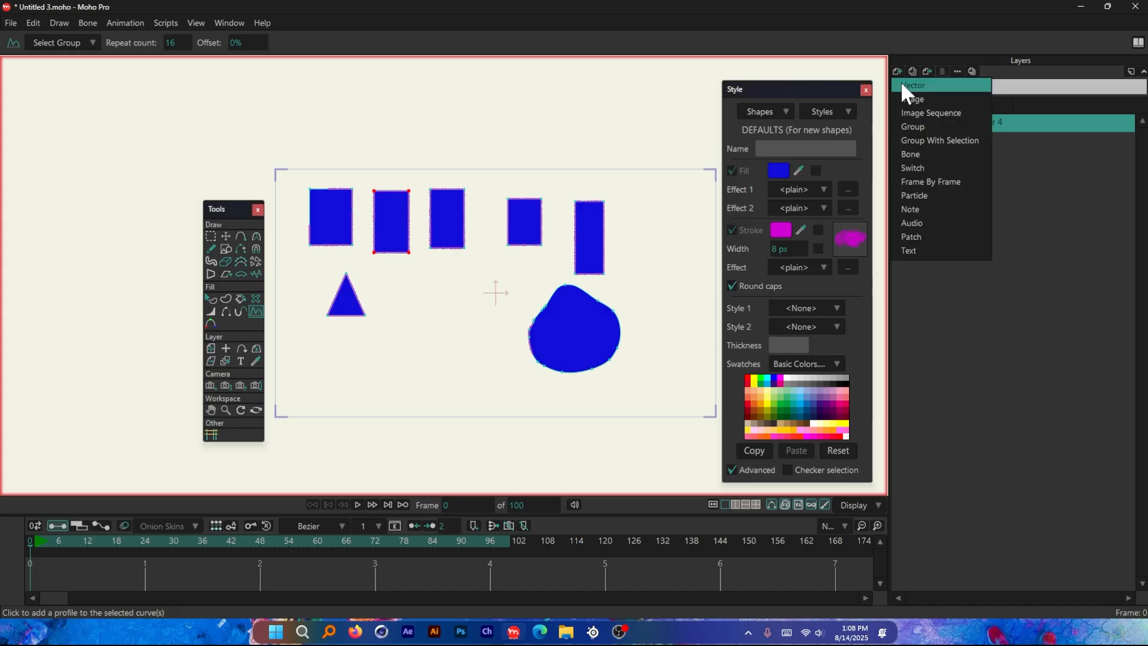
pyautogui.click(905, 84)
pyautogui.click(992, 142)
pyautogui.click(941, 71)
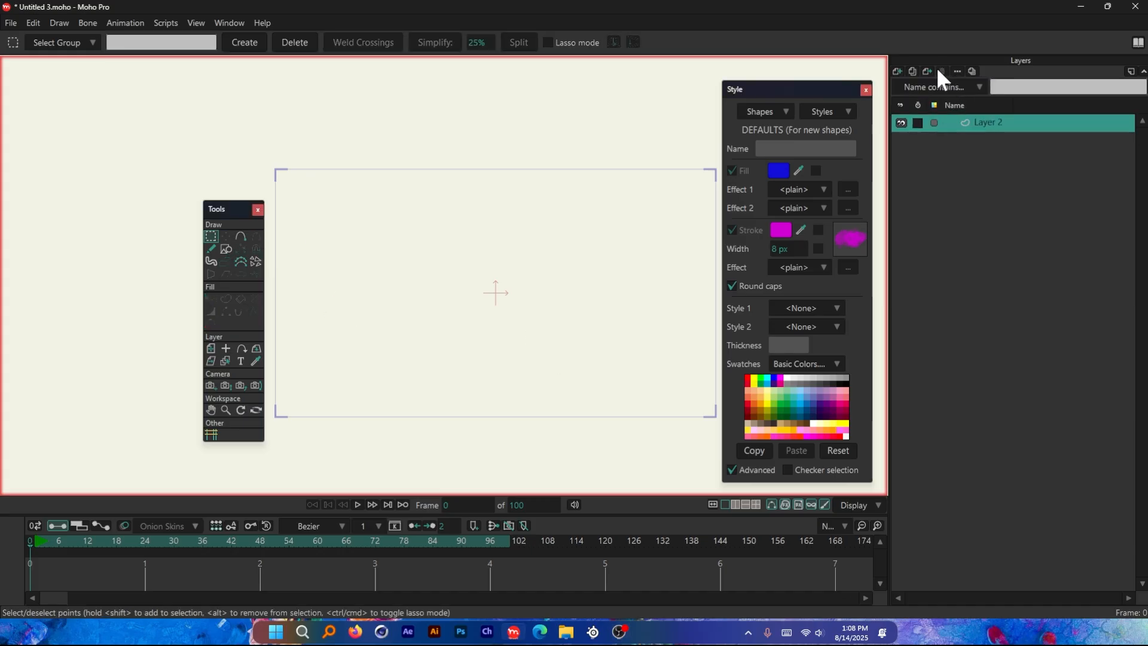
# Draw a large circle with automatic fill and stroke around and beside the origin on the new layer
pyautogui.scroll(1, 540, 279)
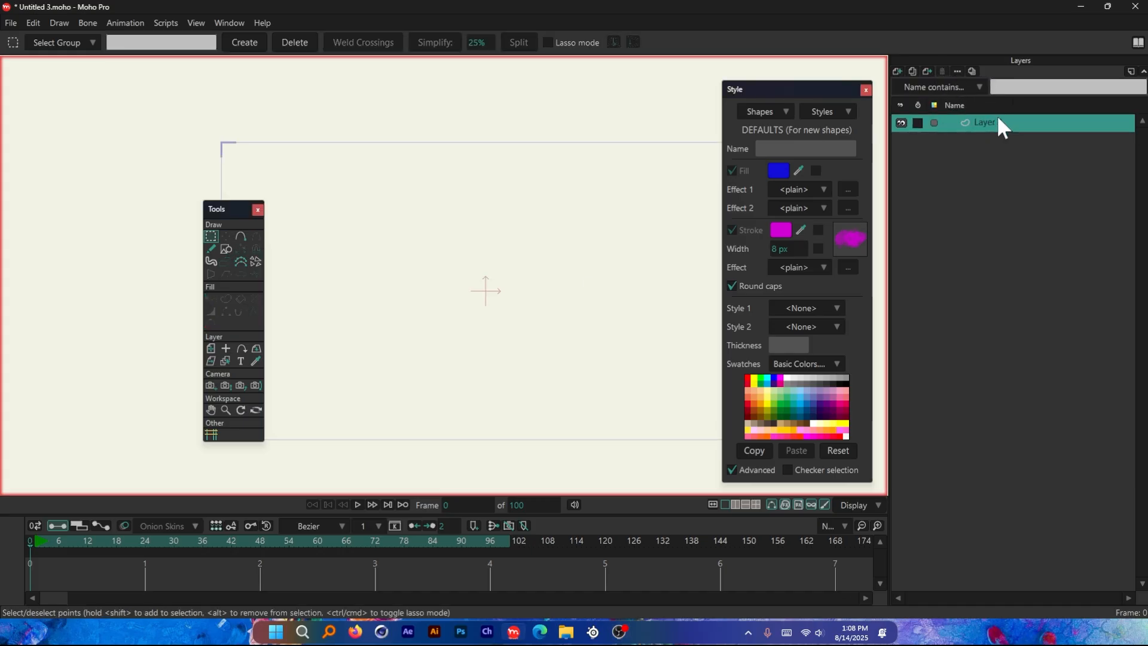
pyautogui.click(223, 250)
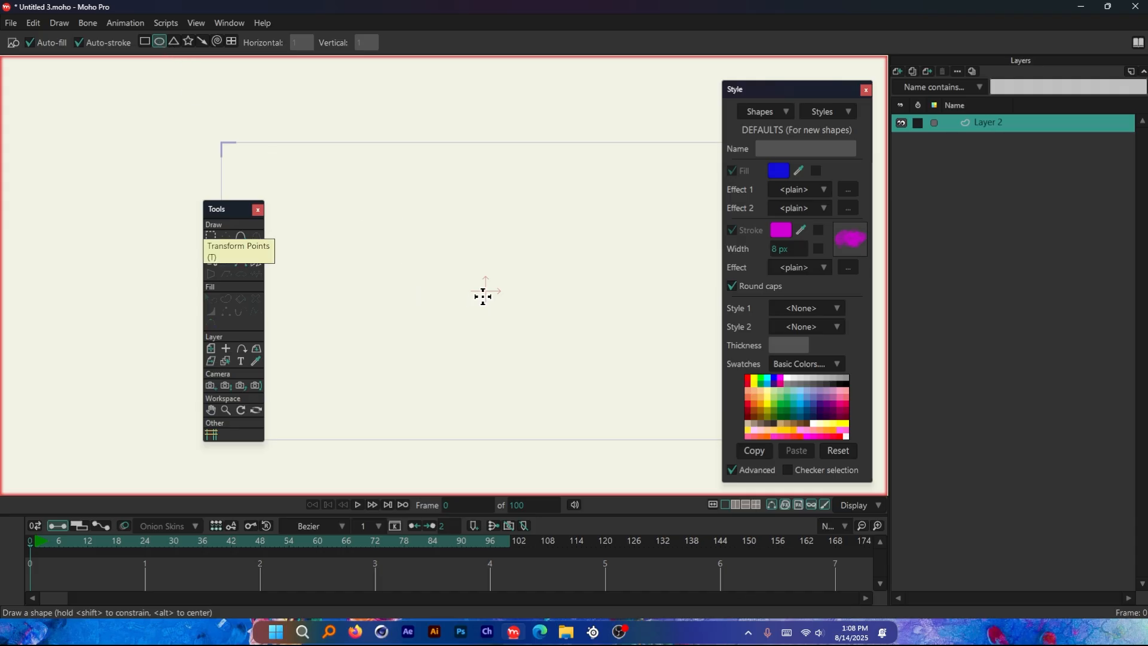
pyautogui.moveTo(553, 289); pyautogui.dragTo(638, 361)
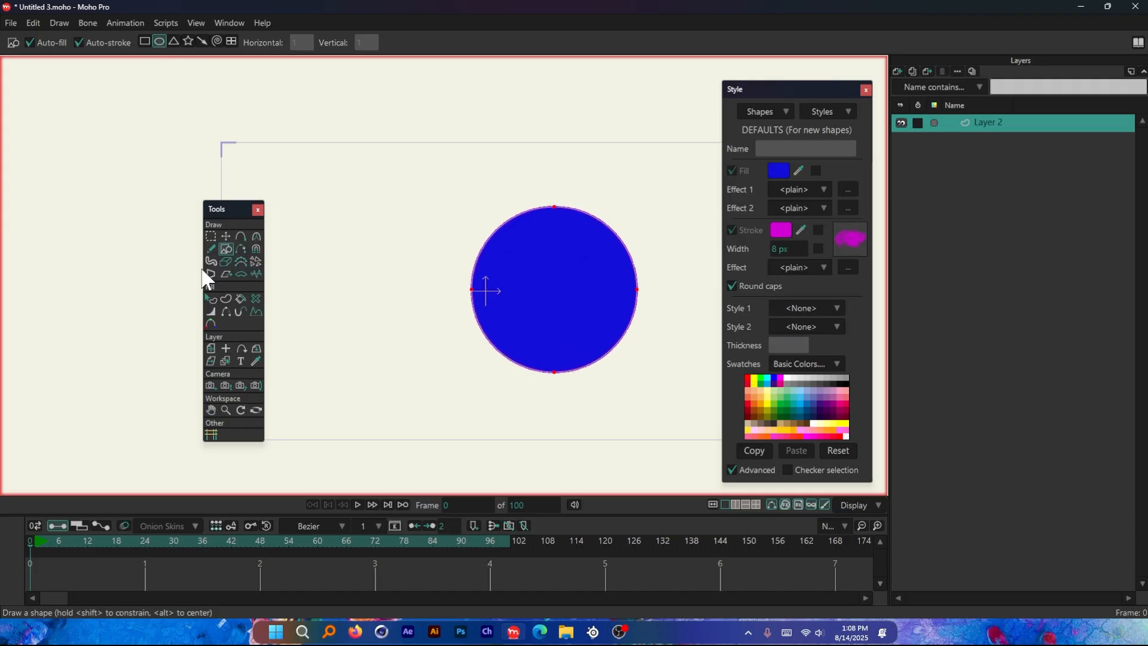
pyautogui.scroll(1, 526, 272)
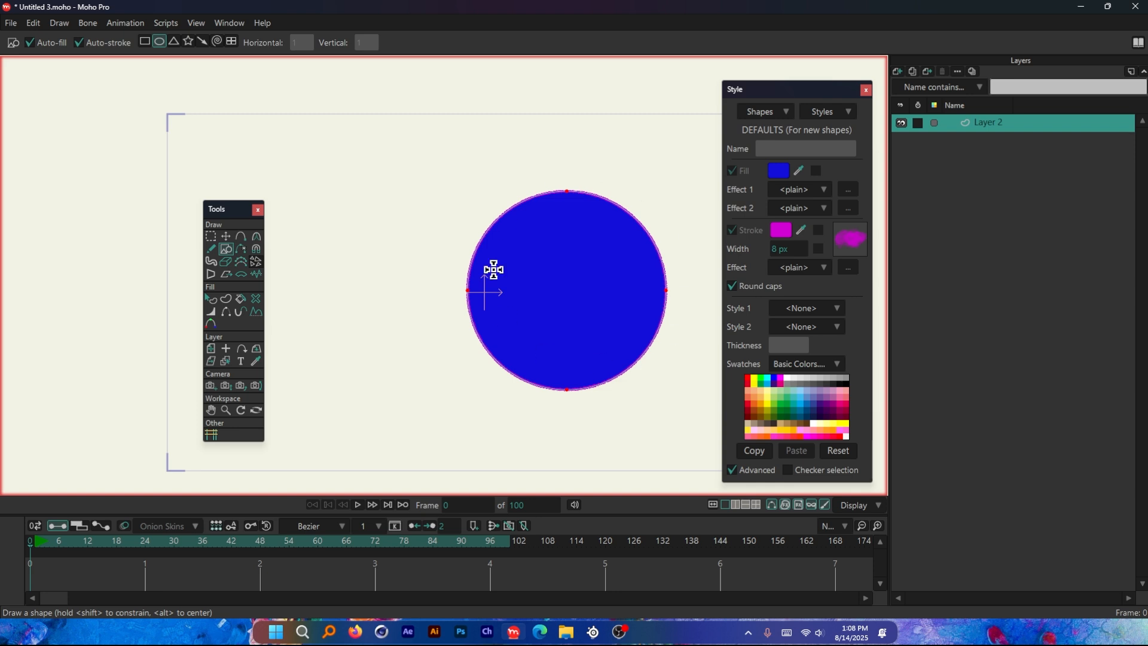
pyautogui.scroll(1, 398, 256)
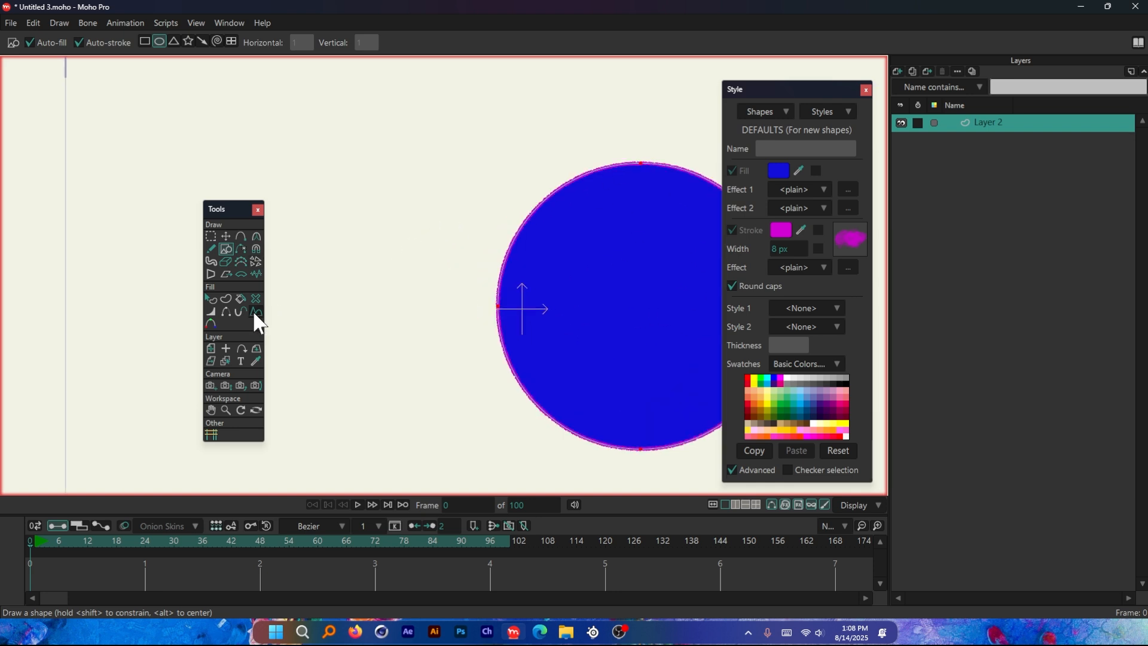
pyautogui.press('Delete')
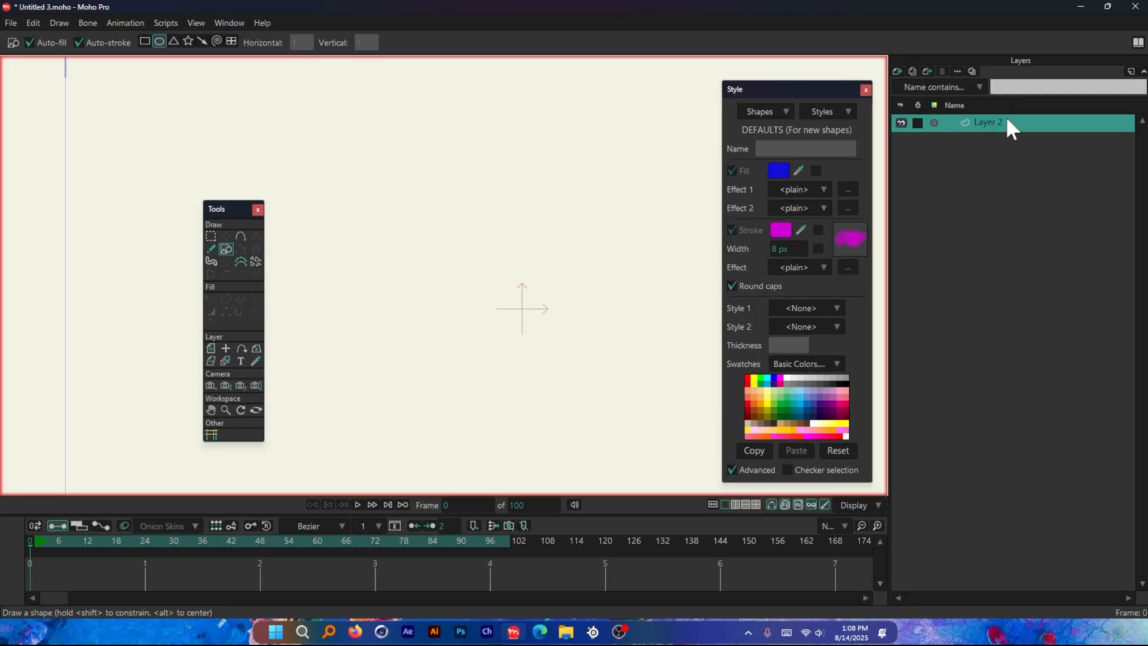
pyautogui.scroll(-8, 339, 197)
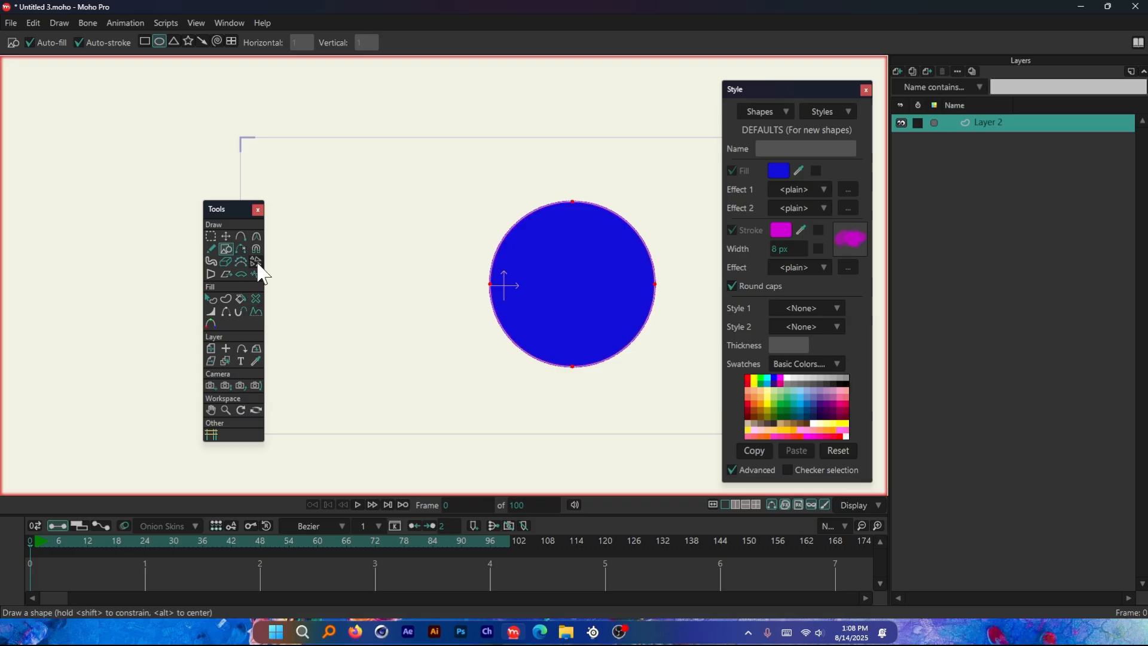
# Draw a small open inverted-V curve beside the circle with the Add Point tool
pyautogui.click(239, 236)
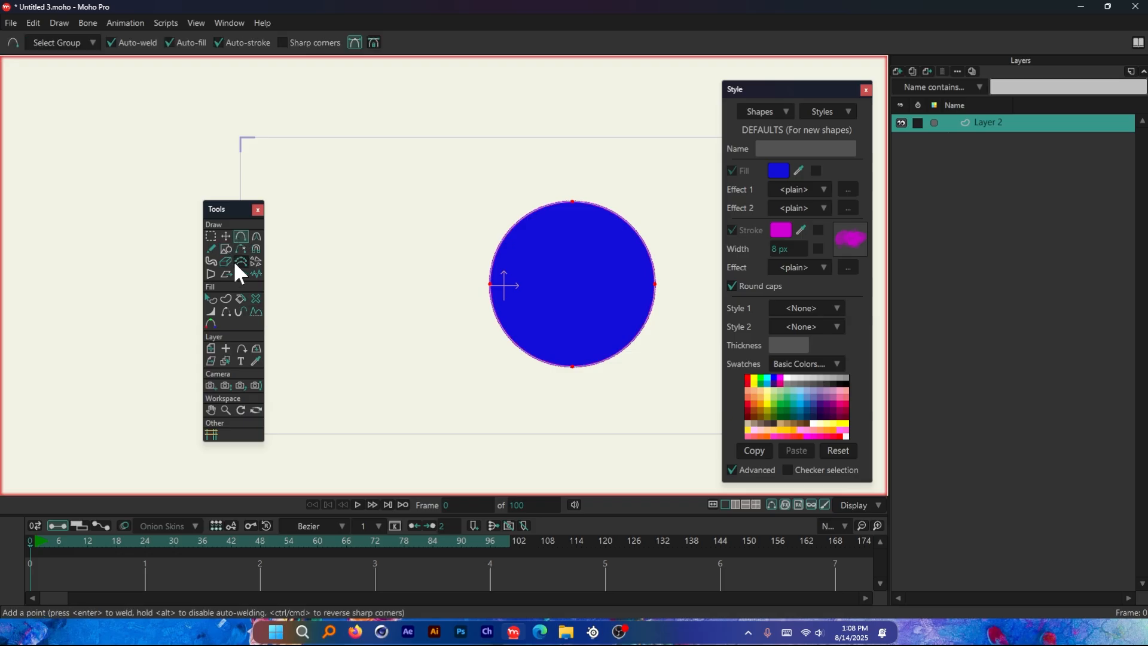
pyautogui.scroll(2, 434, 272)
pyautogui.scroll(1, 434, 272)
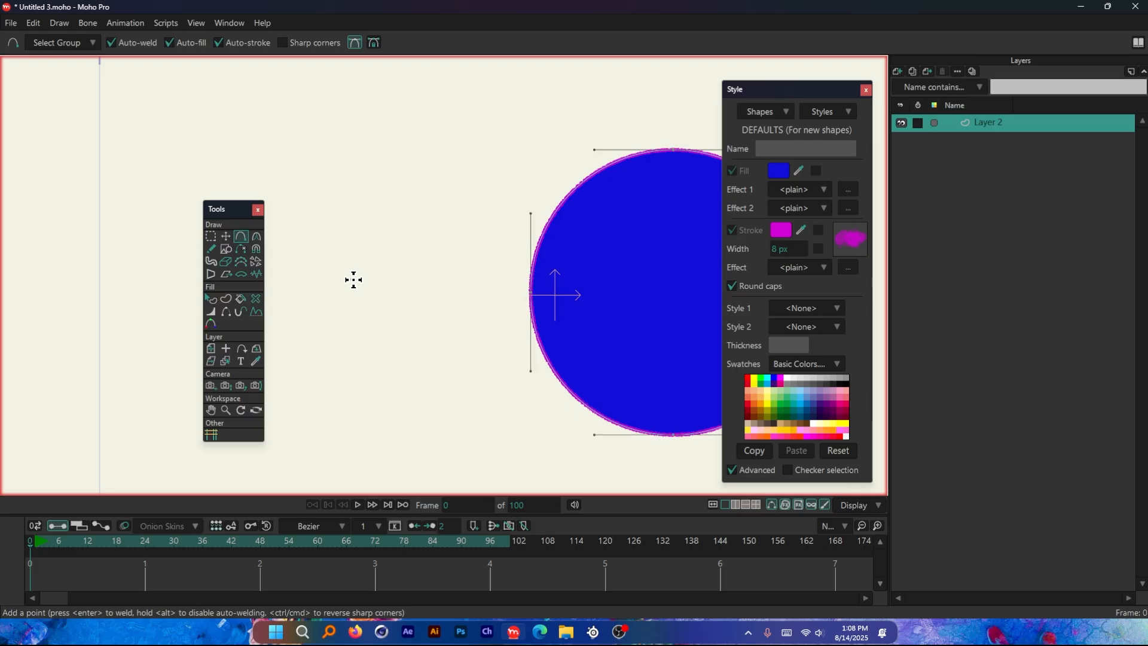
pyautogui.moveTo(352, 279); pyautogui.dragTo(366, 243)
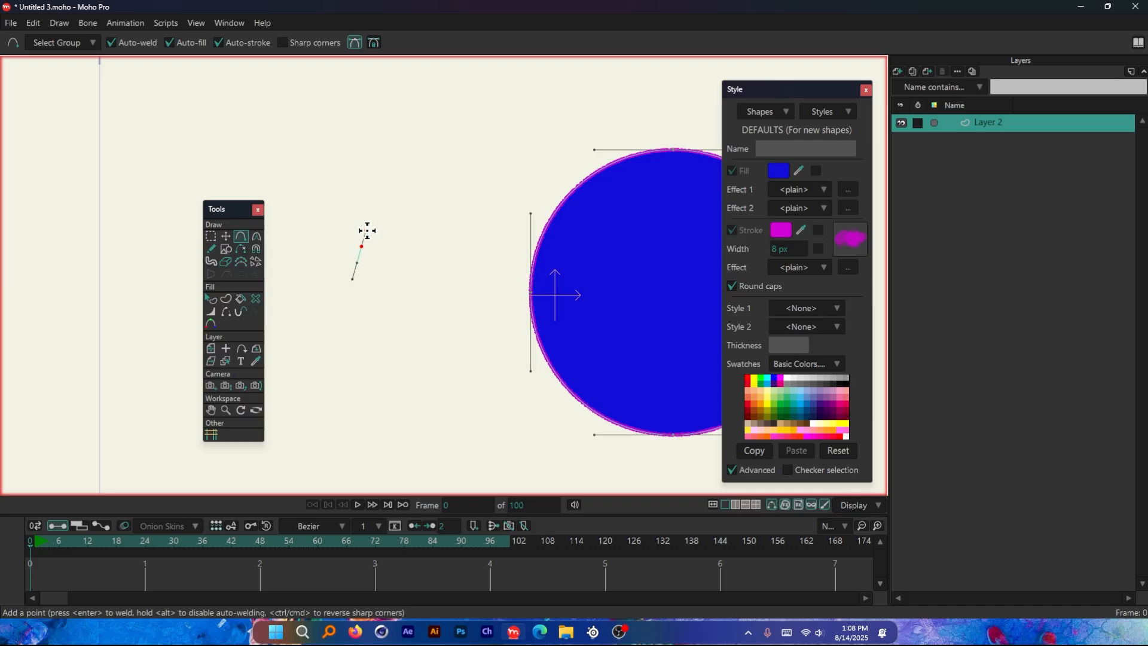
pyautogui.click(388, 282)
pyautogui.scroll(-2, 335, 213)
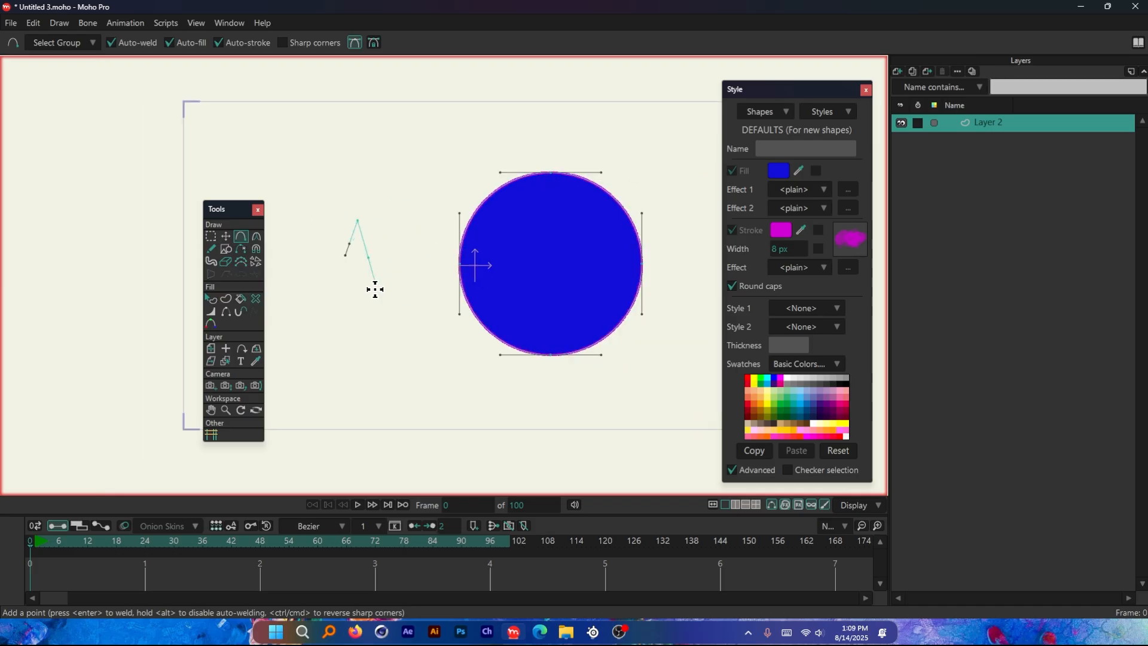
pyautogui.scroll(2, 367, 294)
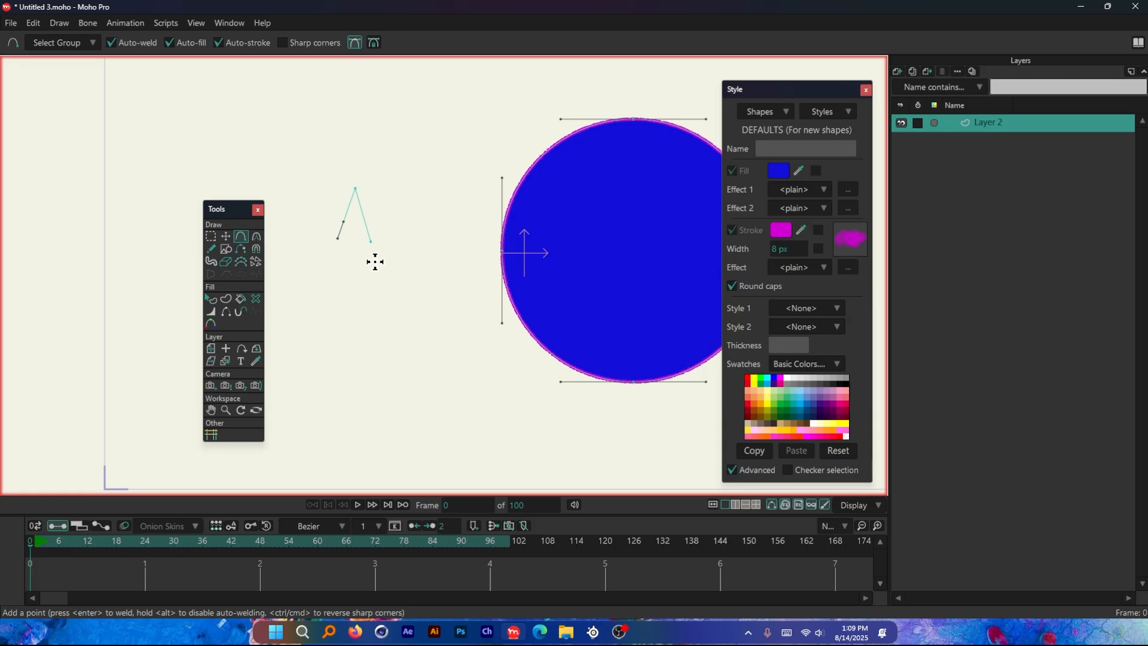
pyautogui.scroll(-2, 364, 286)
pyautogui.scroll(1, 358, 302)
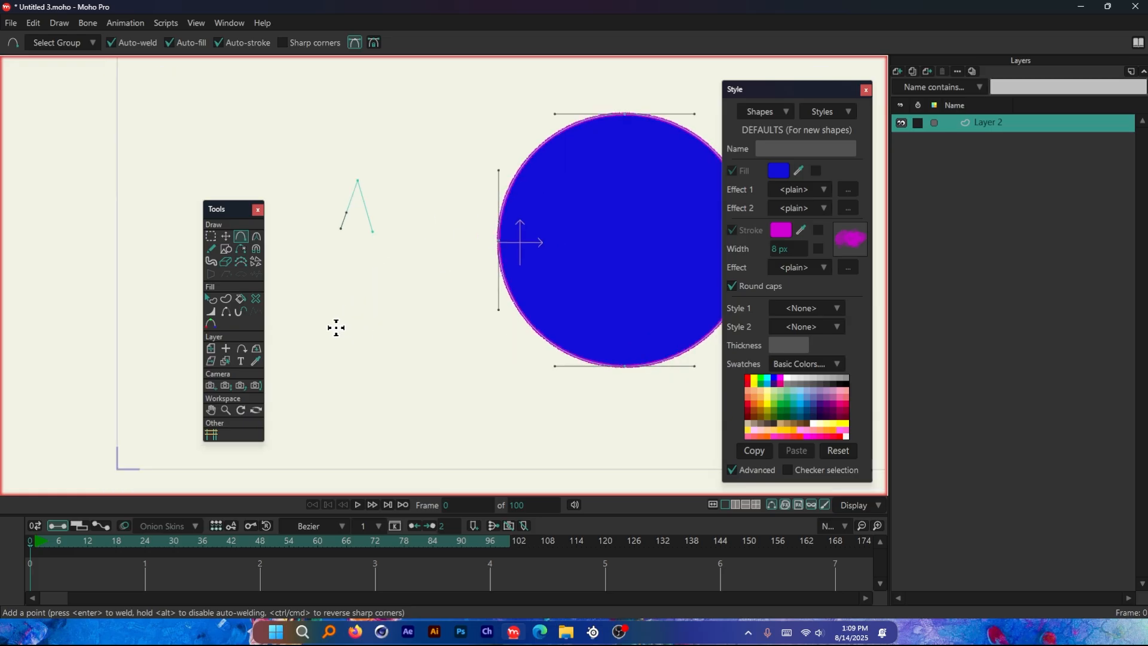
# Draw an open wavy curve with two crests below the inverted-V curve
pyautogui.click(364, 292)
pyautogui.click(396, 331)
pyautogui.click(423, 292)
pyautogui.click(445, 331)
pyautogui.scroll(-2, 366, 297)
pyautogui.scroll(1, 478, 257)
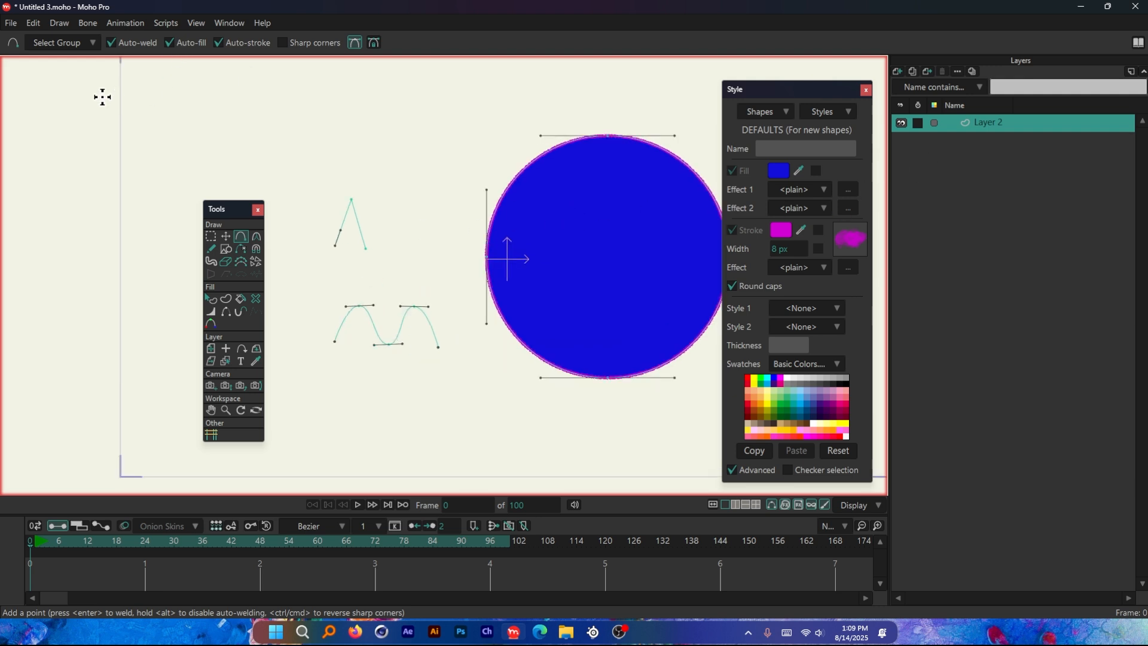
# Select the whole circle and apply the inverted-V curve to it with the Curve Profile tool
pyautogui.click(226, 237)
pyautogui.scroll(-1, 598, 215)
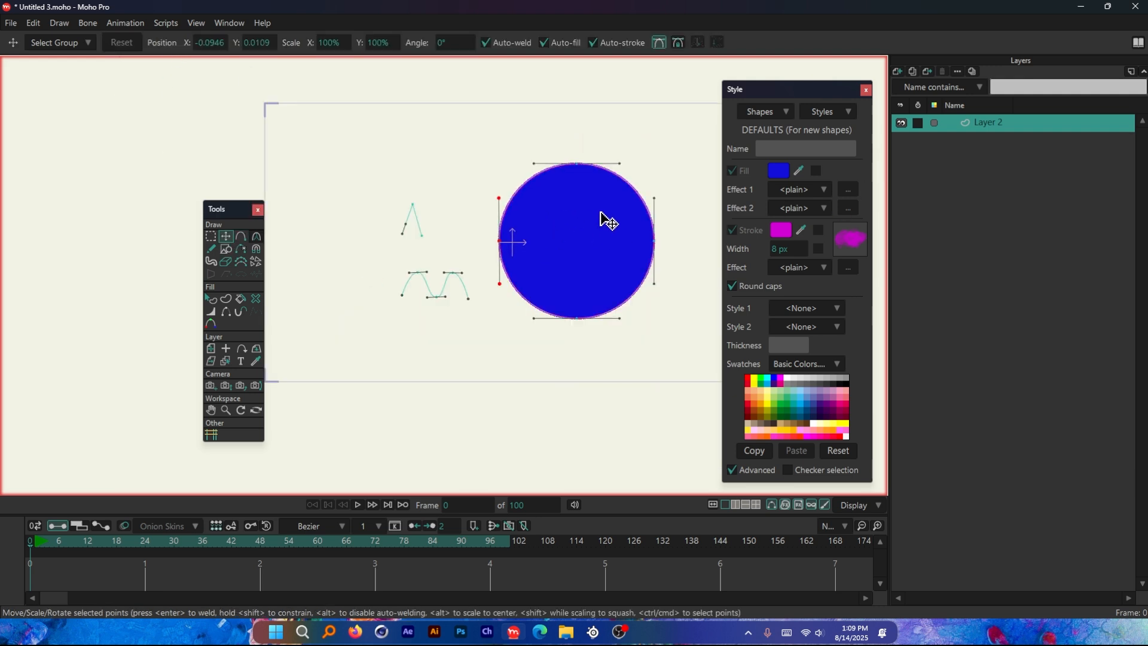
pyautogui.doubleClick(607, 191)
pyautogui.scroll(2, 561, 270)
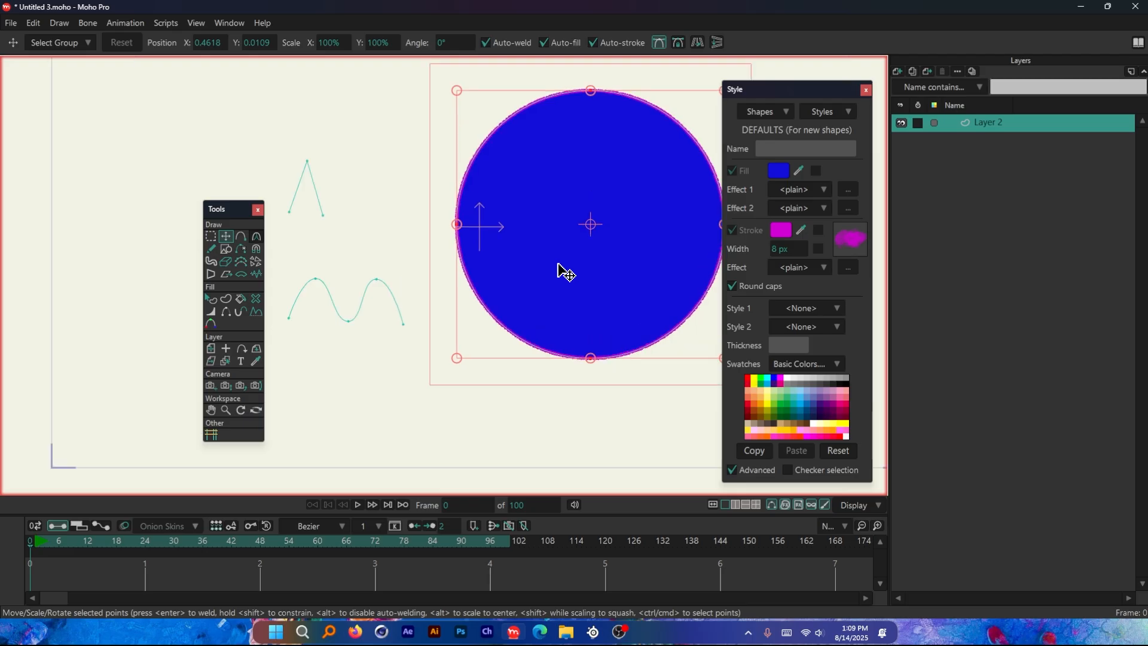
pyautogui.click(256, 312)
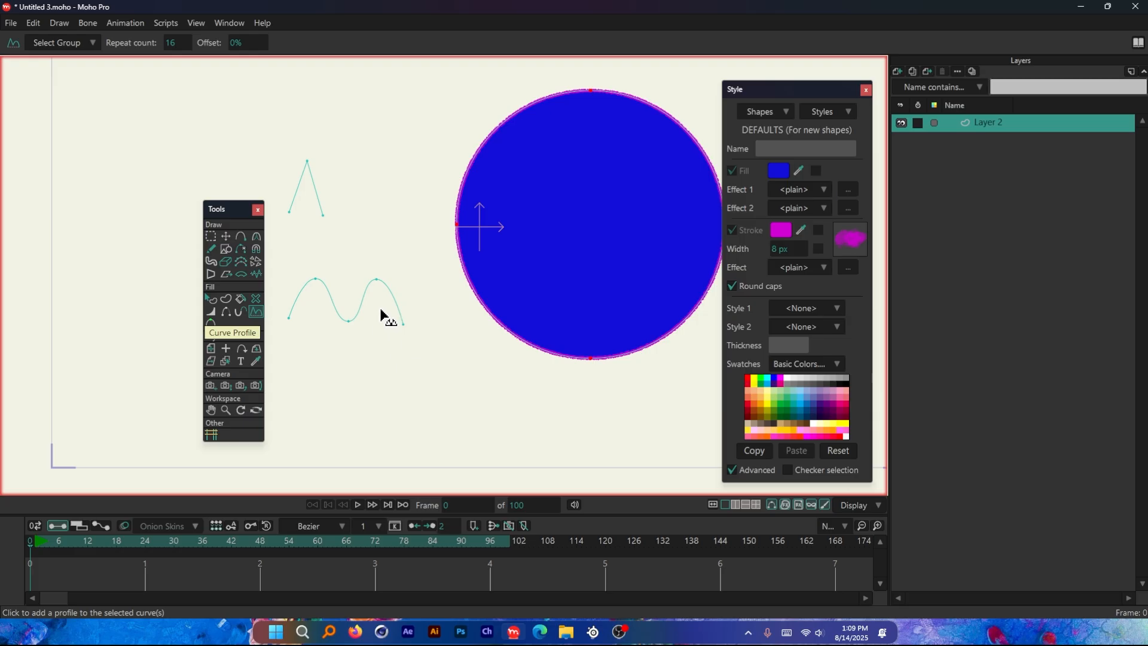
pyautogui.click(321, 213)
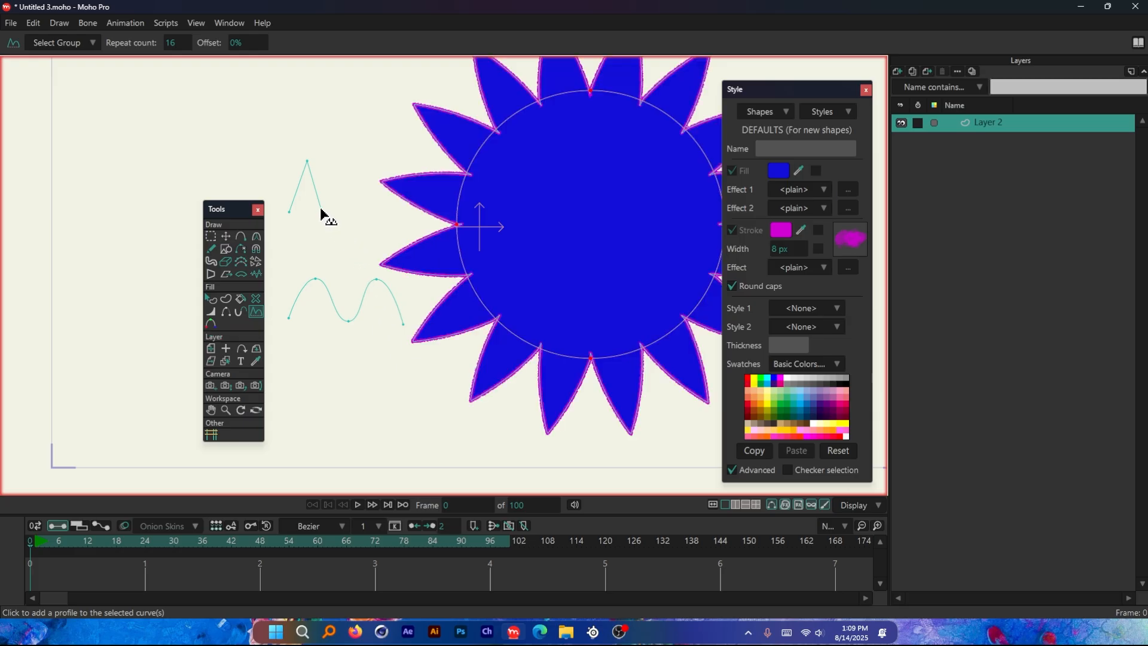
pyautogui.scroll(-1, 328, 256)
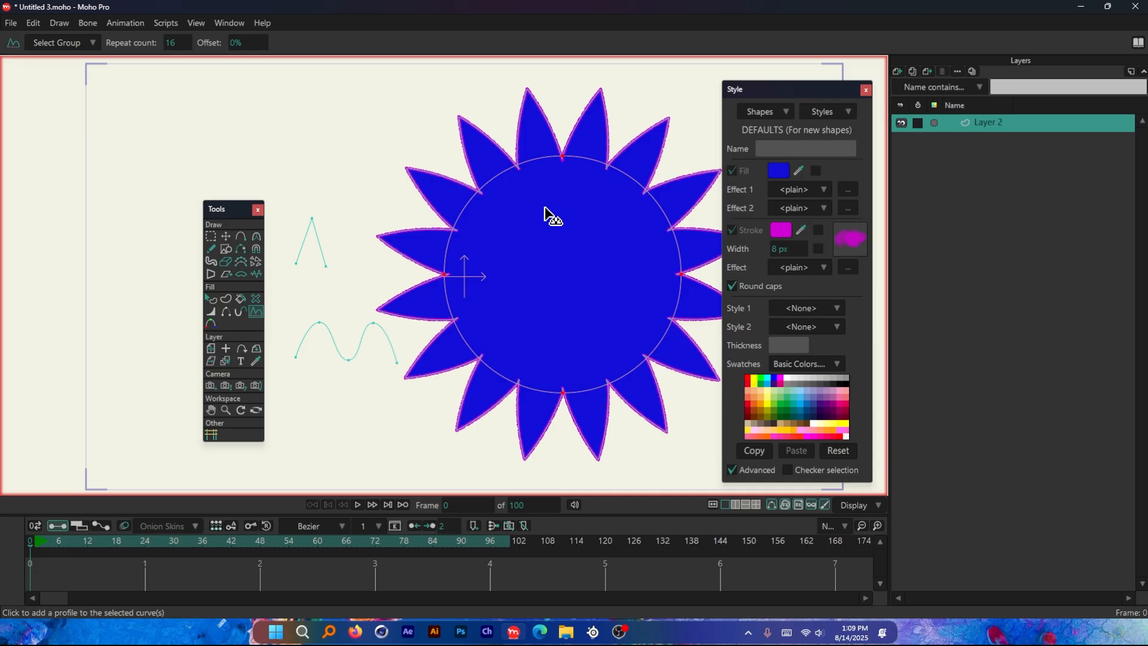
# Switch the circle's curve profile to the two-crest wavy curve
pyautogui.click(389, 346)
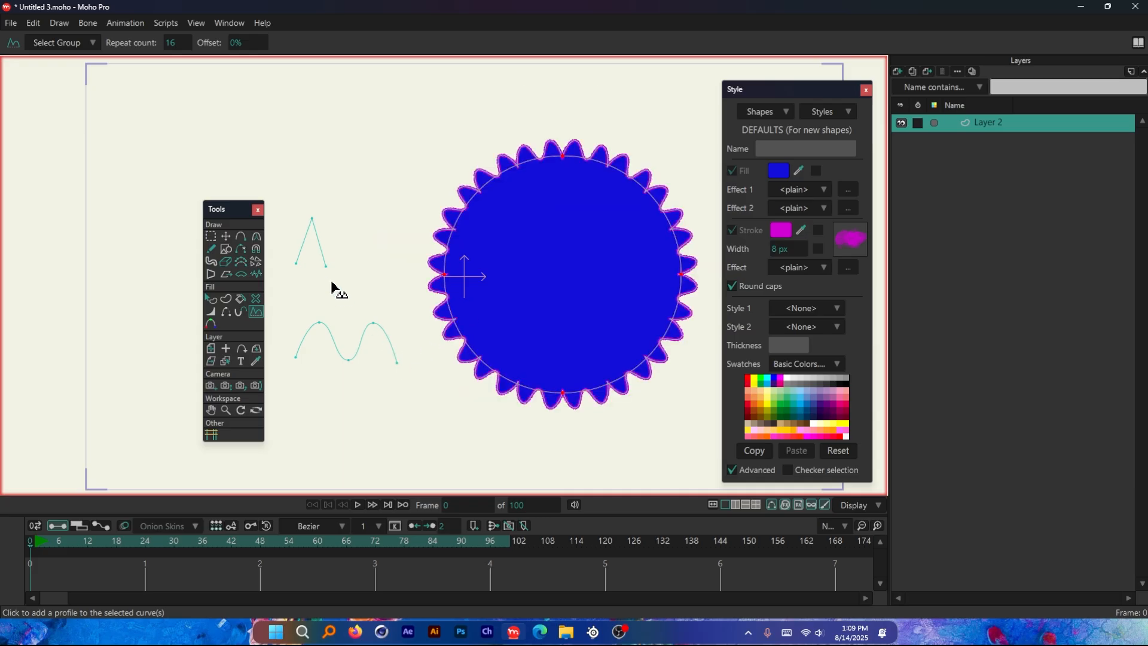
pyautogui.scroll(-1, 330, 272)
pyautogui.scroll(1, 317, 318)
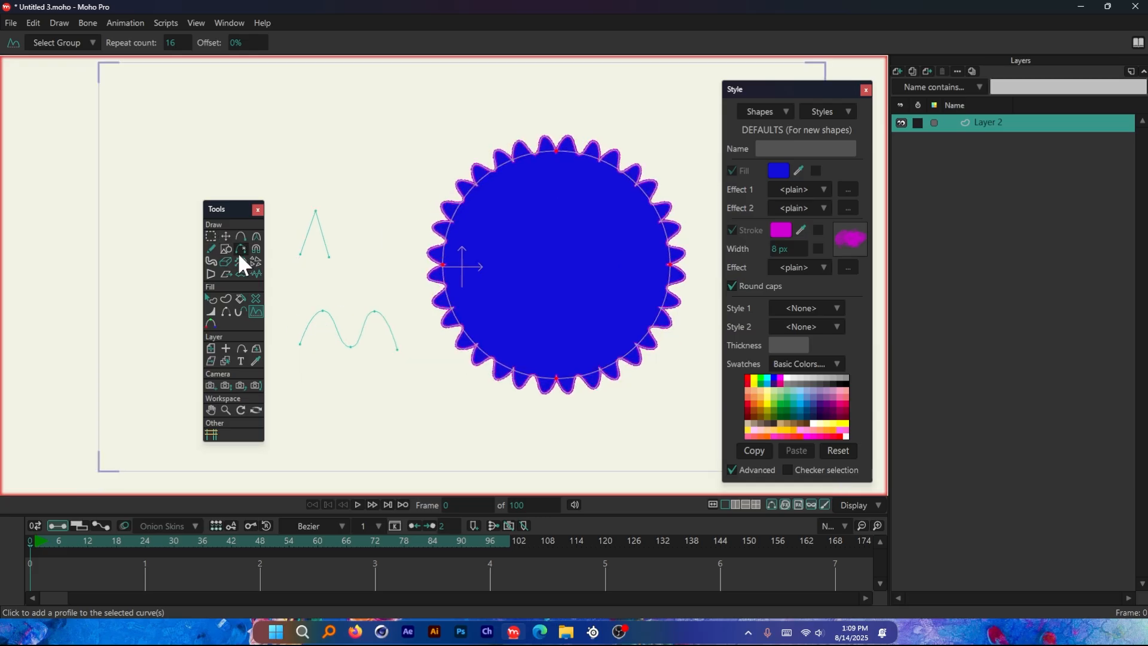
# Lower the wavy curve's second crest with the Transform Points tool to flatten every other bump around the circle
pyautogui.click(226, 236)
pyautogui.scroll(1, 367, 359)
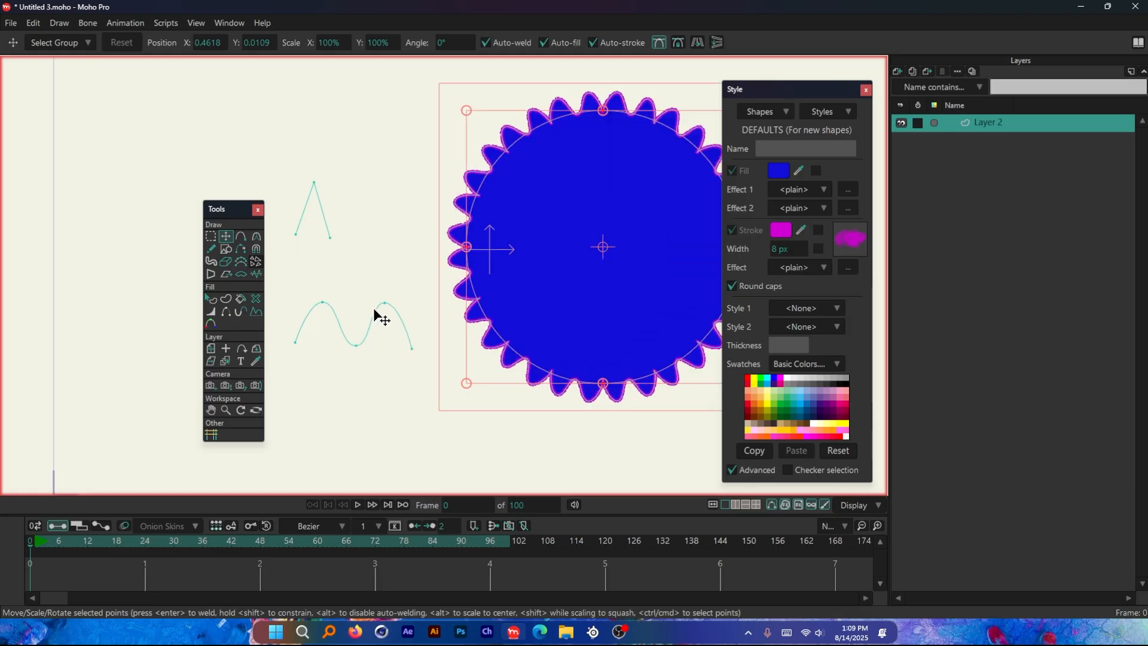
pyautogui.click(385, 308)
pyautogui.moveTo(385, 307); pyautogui.dragTo(385, 344)
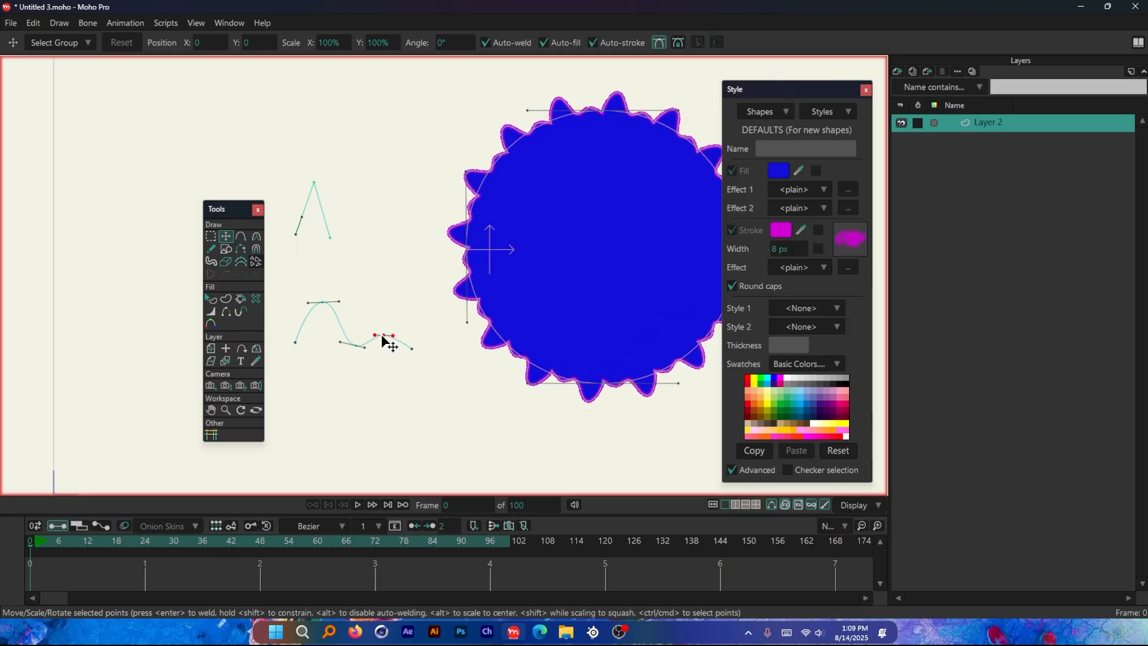
pyautogui.scroll(4, 451, 259)
pyautogui.scroll(-4, 464, 267)
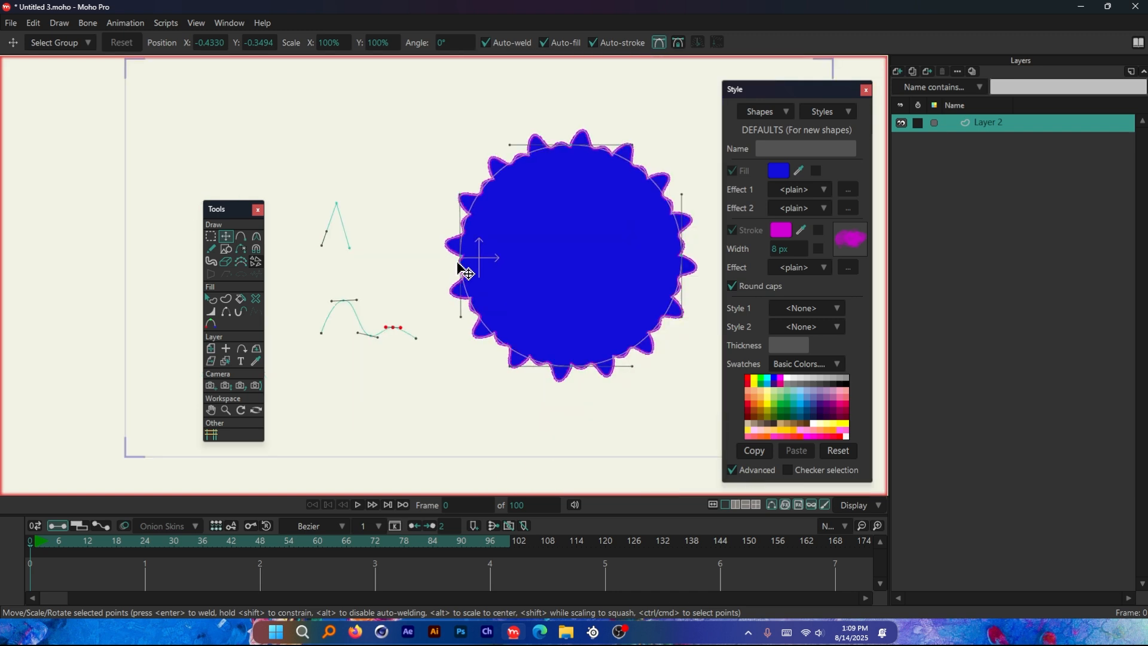
# Move the wavy curve's second crest point up and back over the first crest to reshape the circle's edge into slanted petals
pyautogui.scroll(1, 411, 338)
pyautogui.moveTo(411, 339); pyautogui.dragTo(355, 283)
pyautogui.scroll(-2, 354, 283)
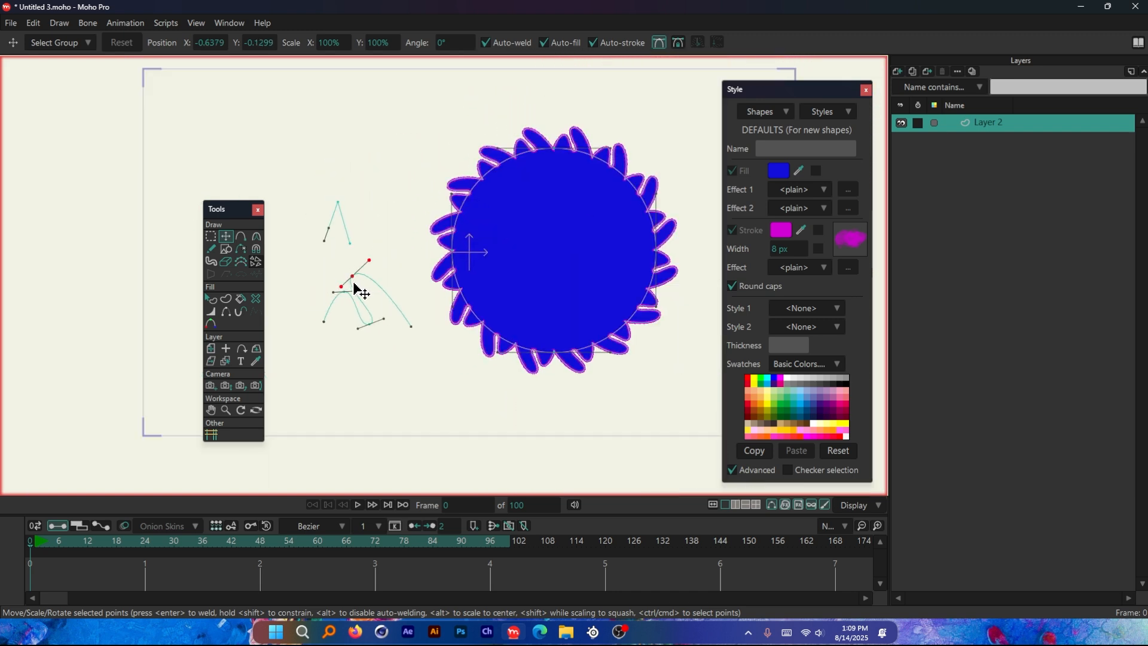
pyautogui.scroll(1, 353, 283)
pyautogui.scroll(-1, 353, 283)
pyautogui.scroll(1, 359, 292)
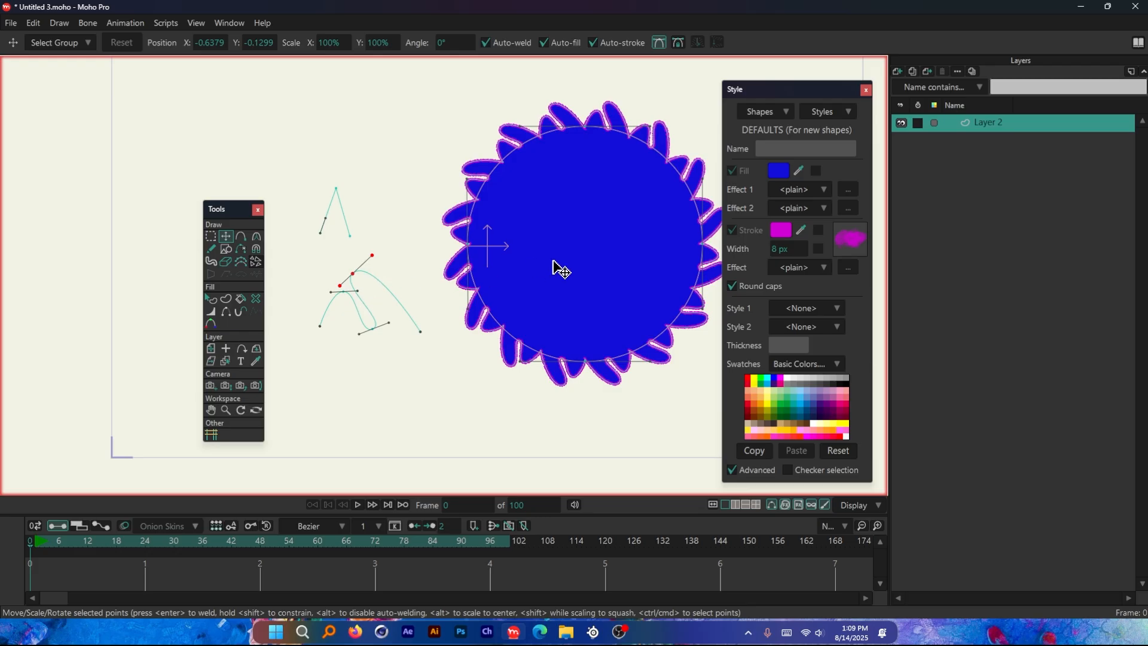
pyautogui.scroll(-2, 658, 254)
pyautogui.scroll(3, 657, 257)
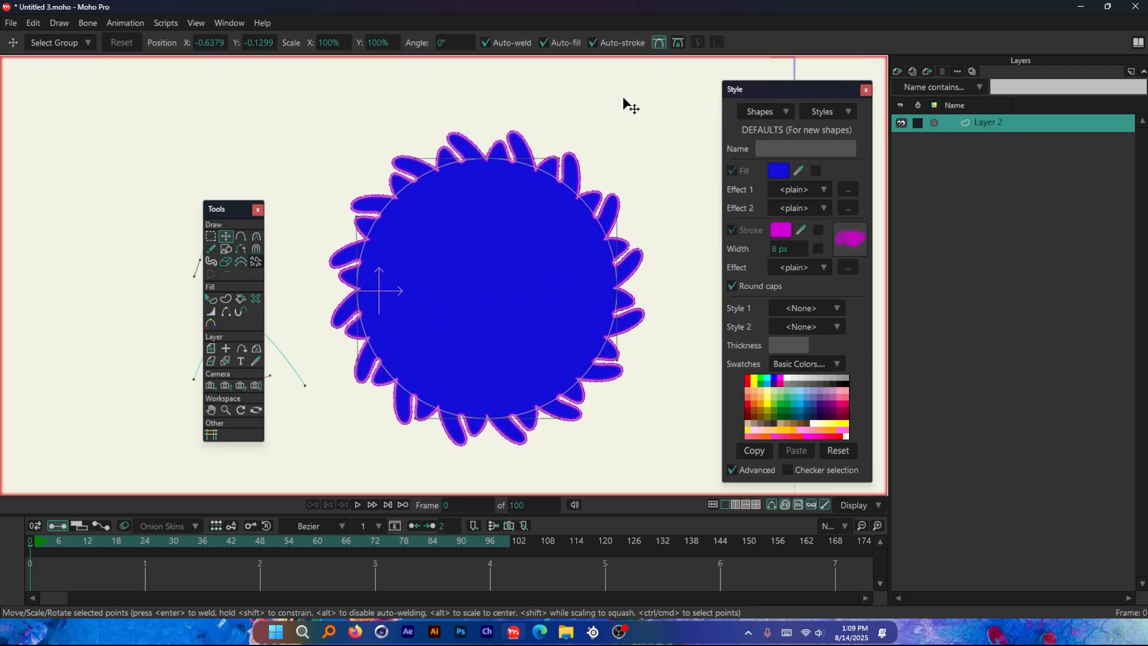
# Hide the curve display so only the filled and stroked shape is shown
pyautogui.scroll(-2, 619, 232)
pyautogui.scroll(-2, 469, 281)
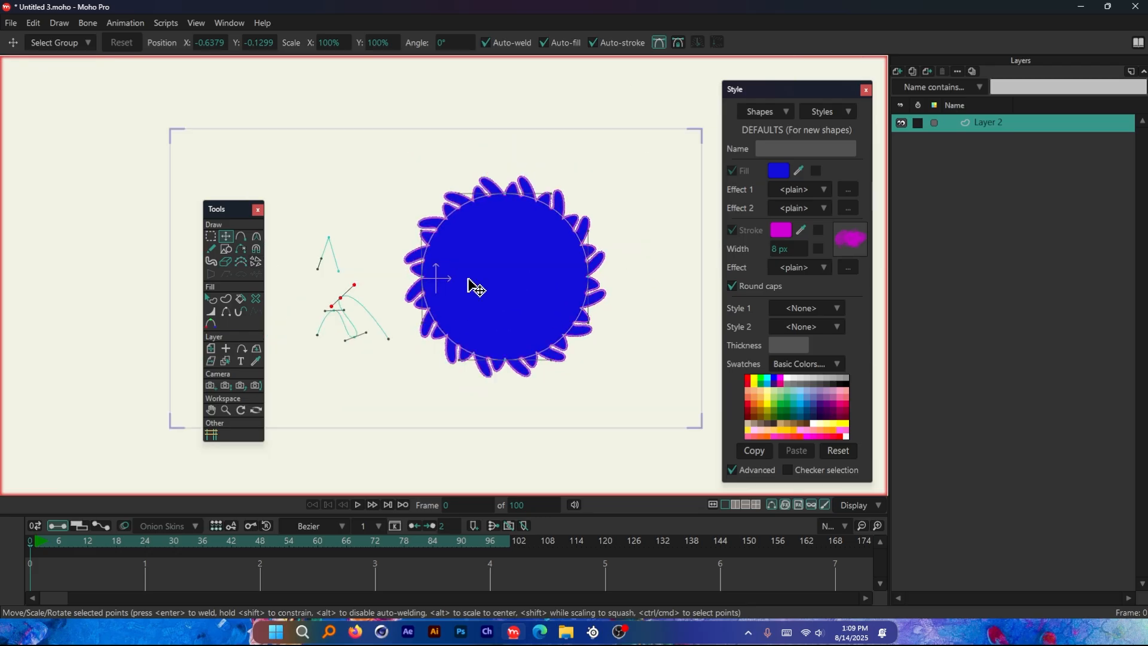
pyautogui.scroll(3, 333, 255)
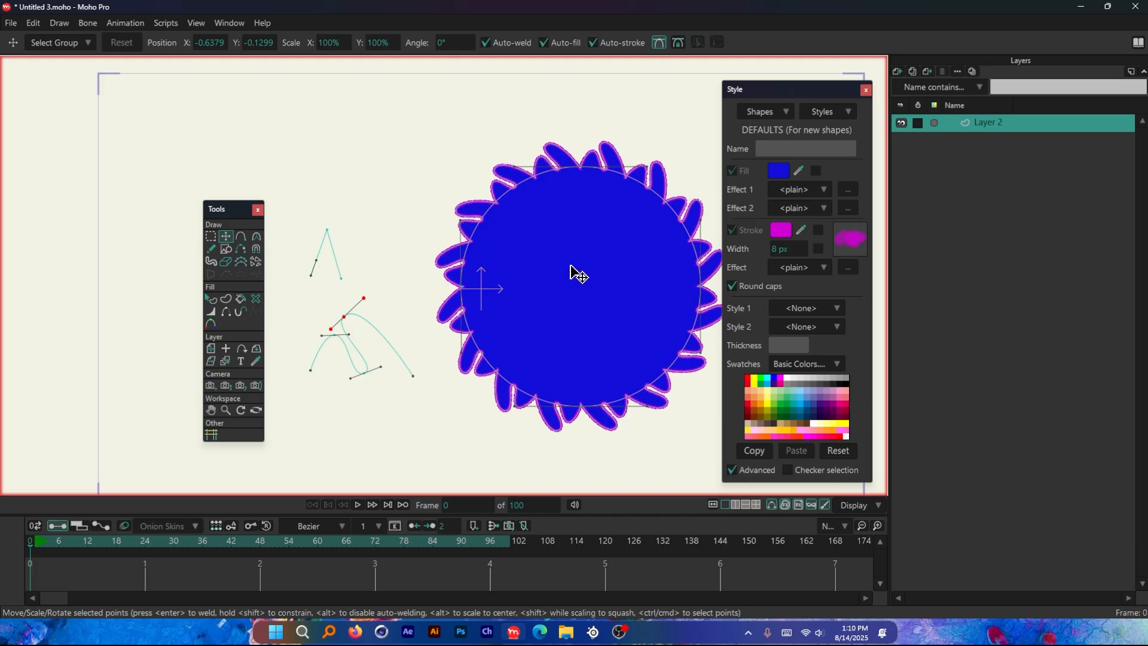
pyautogui.click(771, 504)
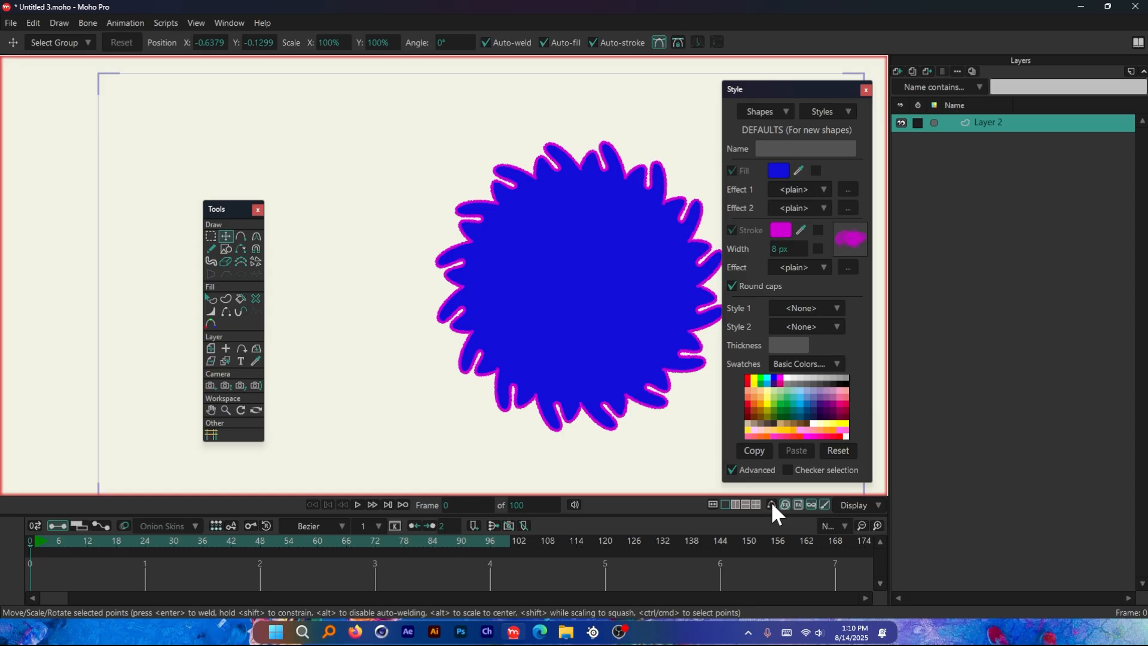
# Examine the petal-shaped circle's filled and stroked outline up close and from afar with its curves hidden
pyautogui.scroll(-2, 341, 313)
pyautogui.scroll(2, 498, 282)
pyautogui.scroll(1, 526, 185)
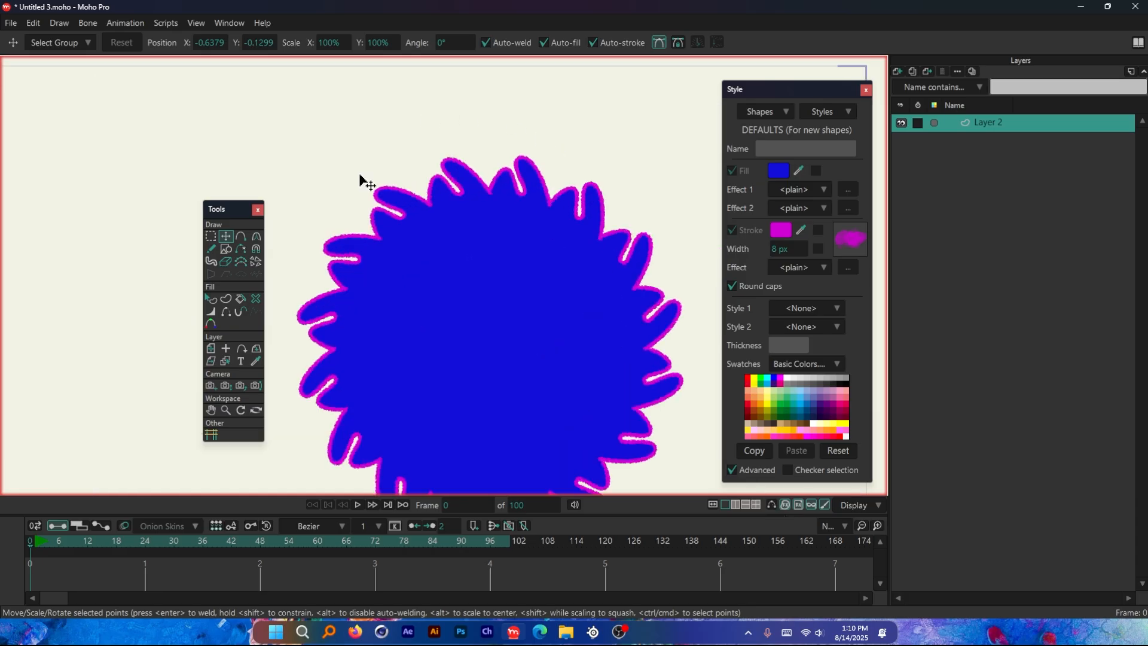
pyautogui.scroll(2, 477, 120)
pyautogui.scroll(-3, 475, 118)
pyautogui.scroll(-1, 654, 307)
pyautogui.scroll(2, 436, 210)
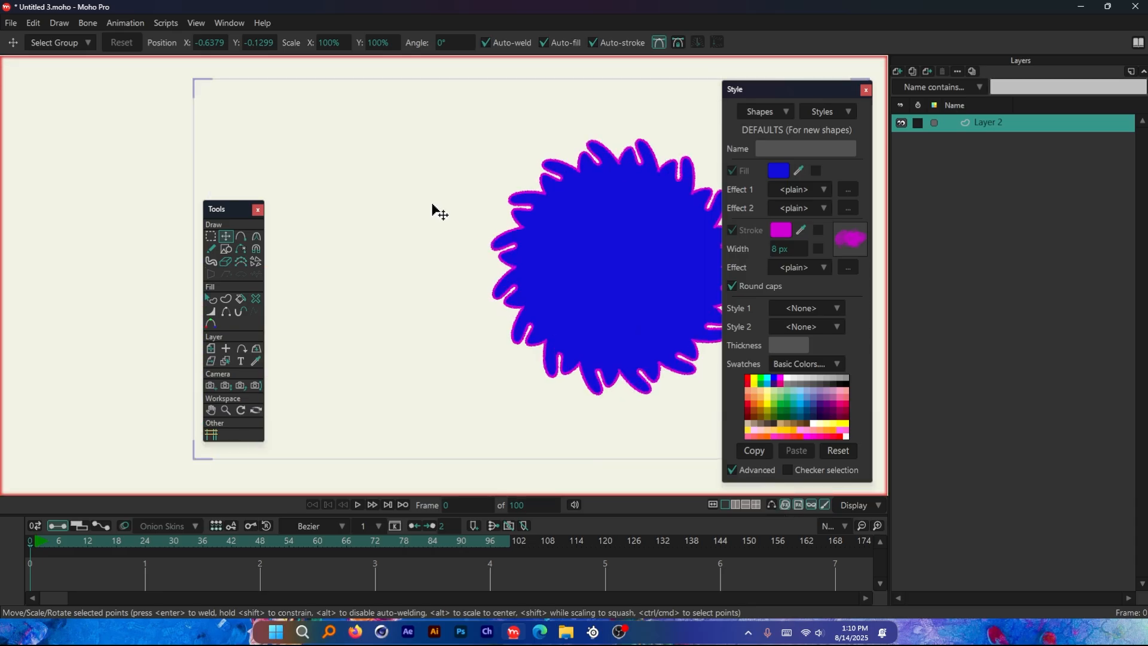
pyautogui.scroll(1, 584, 315)
# Show the curves again and move the wavy curve's second crest point down into a deep valley to form even petals
pyautogui.click(769, 504)
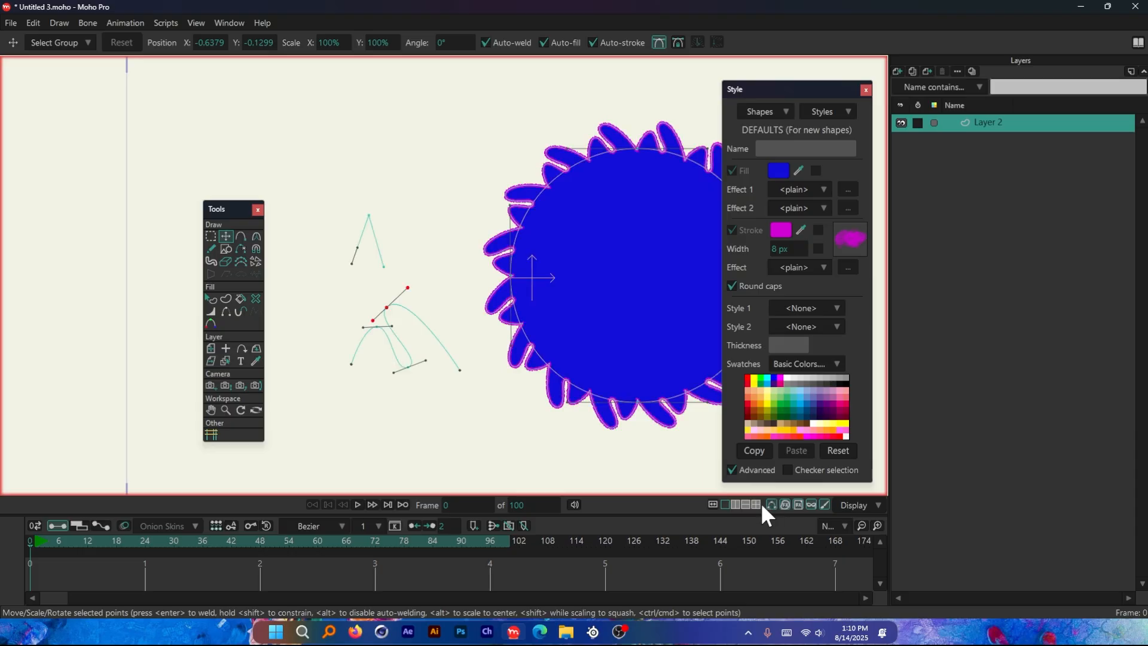
pyautogui.moveTo(387, 312); pyautogui.dragTo(408, 429)
pyautogui.scroll(-2, 366, 366)
# Try animating the wavy curve's valley point by keying it at frame 1 and moving it down and to the left at frame 12, and undo it
pyautogui.click(49, 542)
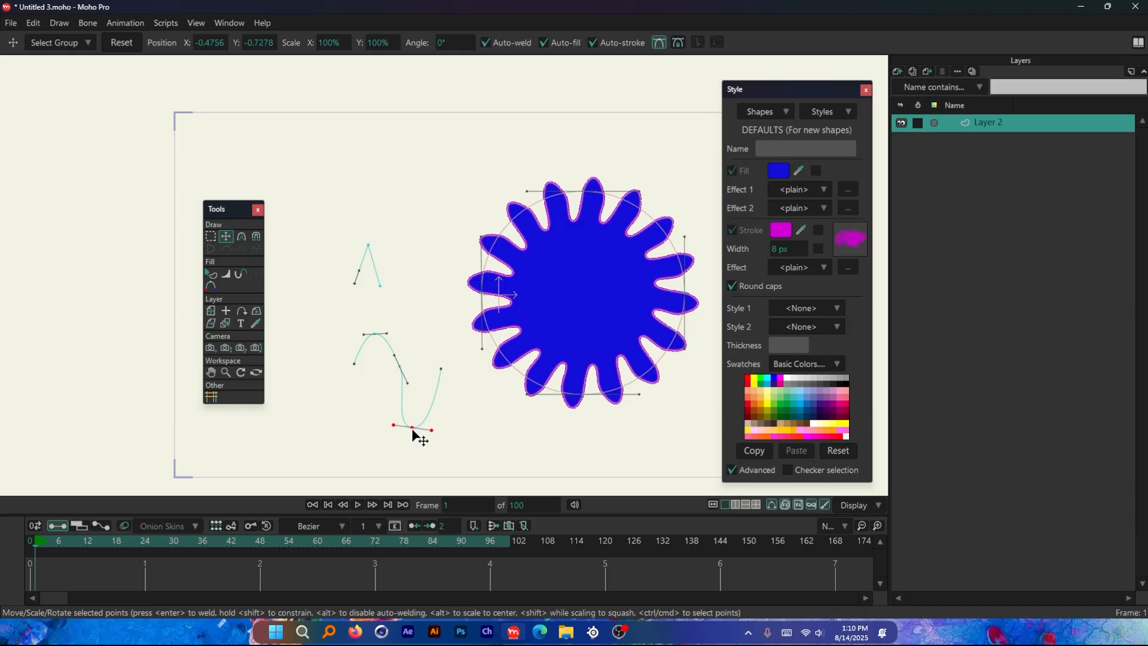
pyautogui.moveTo(412, 431); pyautogui.dragTo(411, 432)
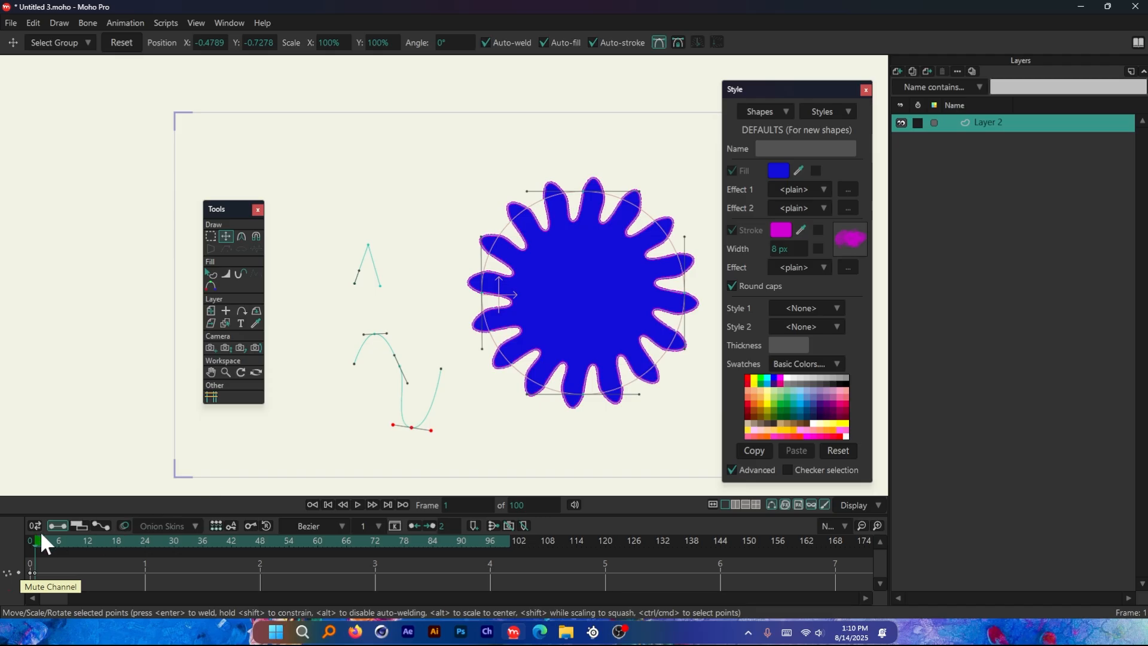
pyautogui.moveTo(42, 537); pyautogui.dragTo(89, 545)
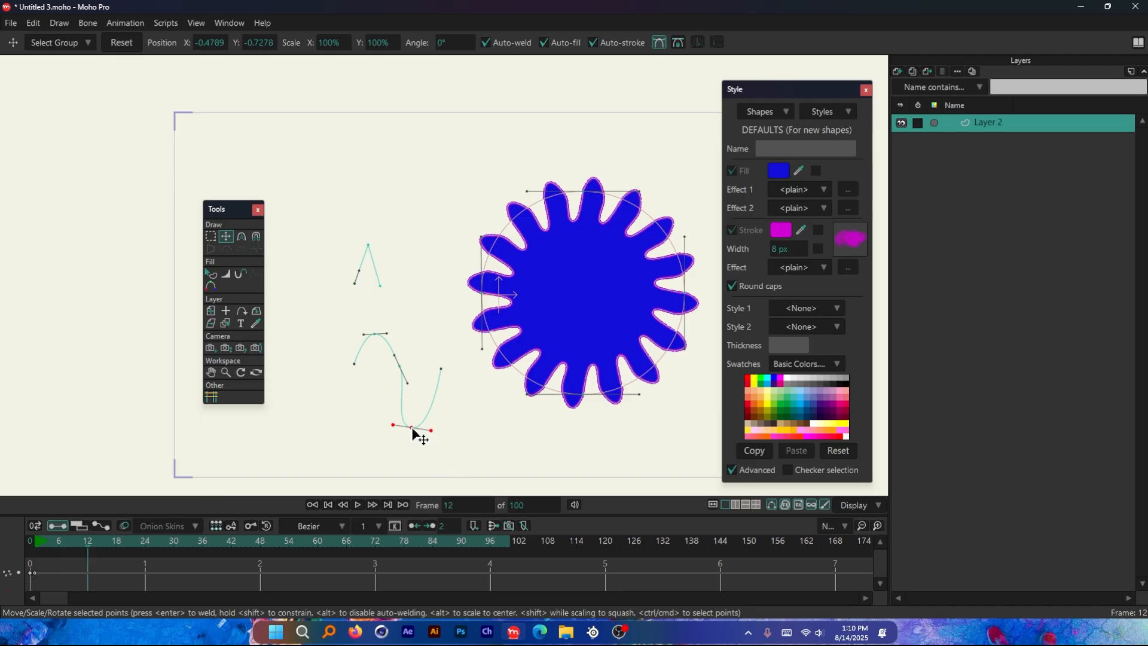
pyautogui.moveTo(414, 432); pyautogui.dragTo(360, 445)
pyautogui.moveTo(90, 543)
pyautogui.mouseDown()
pyautogui.moveTo(34, 540)
pyautogui.moveTo(130, 537)
pyautogui.moveTo(41, 542)
pyautogui.moveTo(84, 544)
pyautogui.mouseUp()
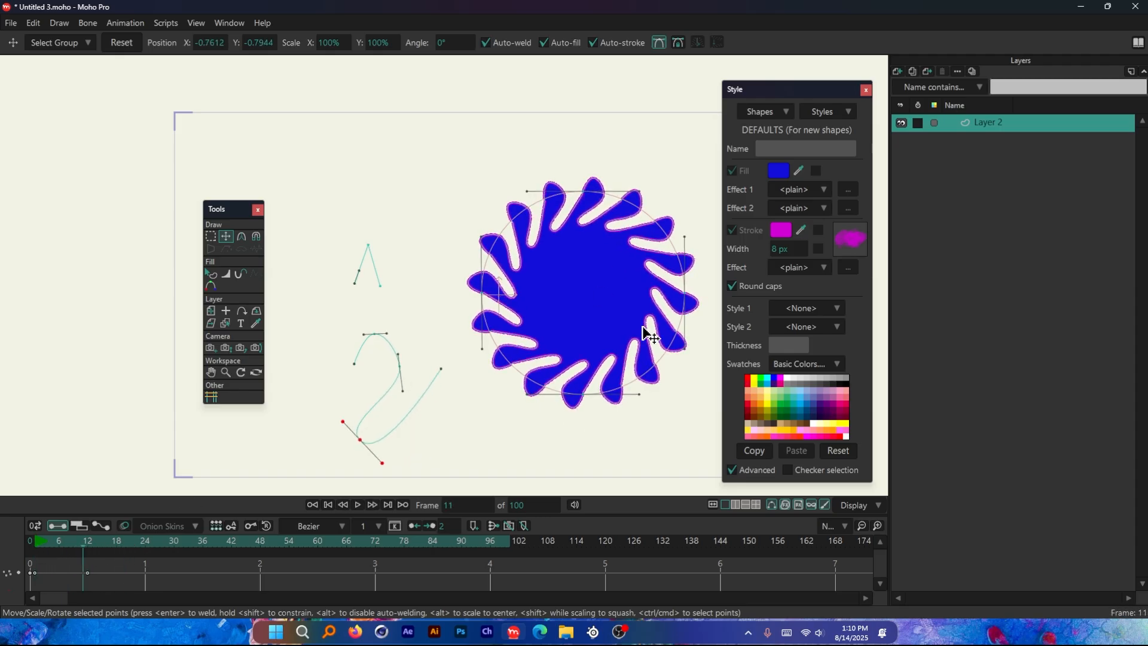
pyautogui.scroll(5, 640, 223)
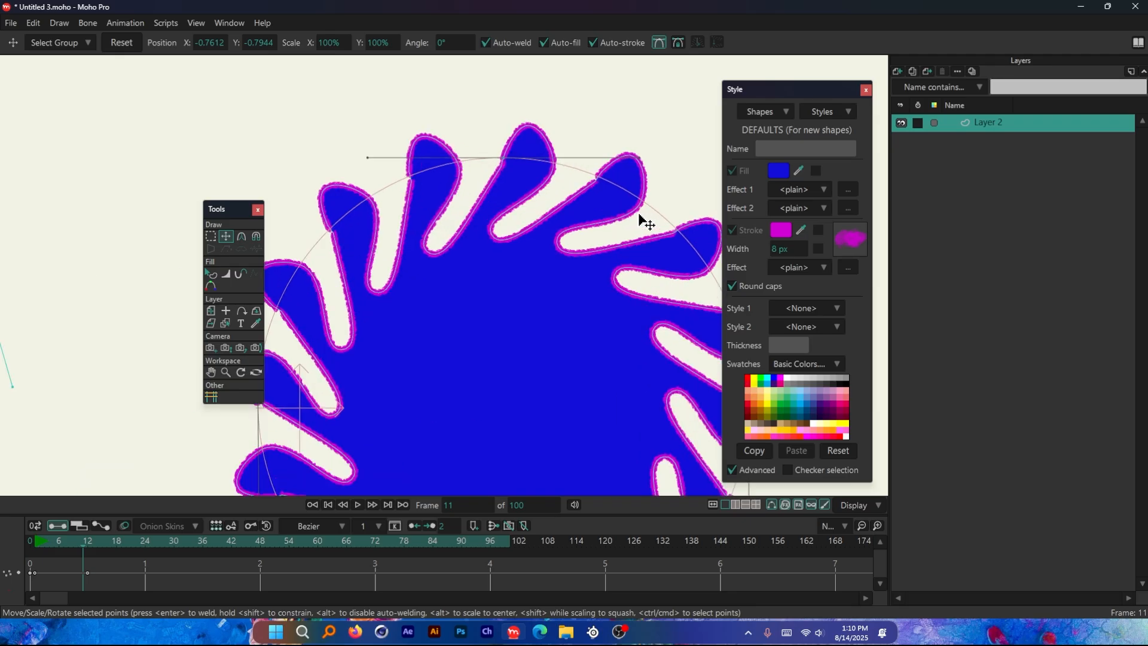
pyautogui.scroll(1, 640, 222)
pyautogui.scroll(-5, 624, 218)
pyautogui.scroll(2, 544, 281)
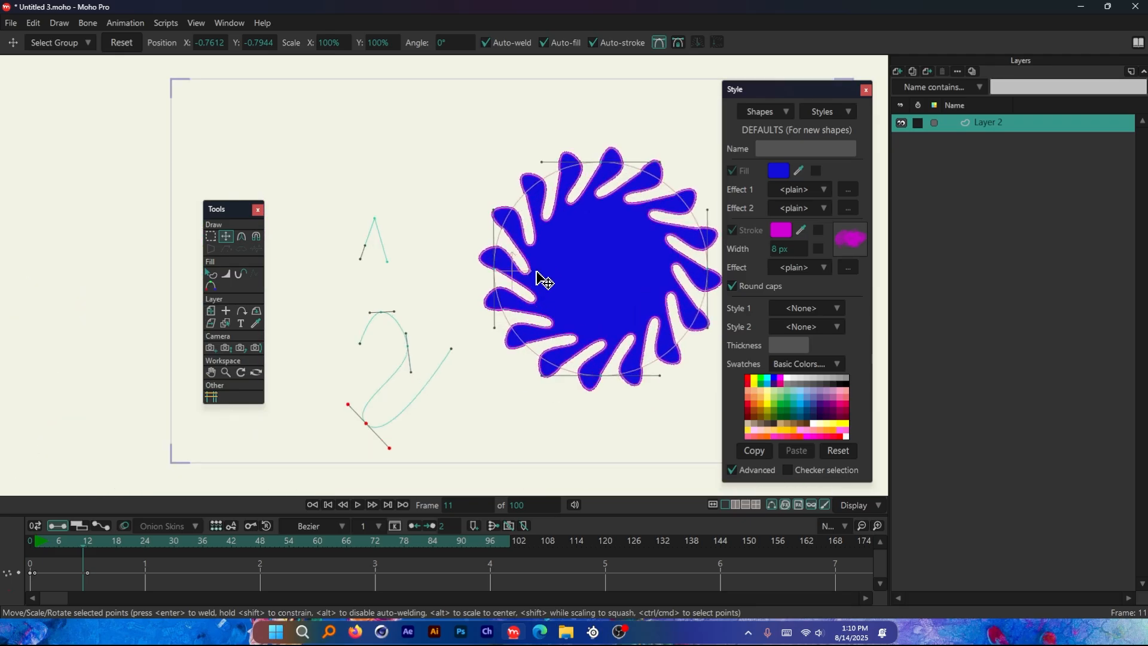
pyautogui.hotkey('ctrl', 'z')
pyautogui.hotkey('ctrl', 'z')
# Move the floating tools palette slightly higher and delete the petal circle's fill and stroke with the Delete Shape tool
pyautogui.moveTo(242, 210); pyautogui.dragTo(249, 186)
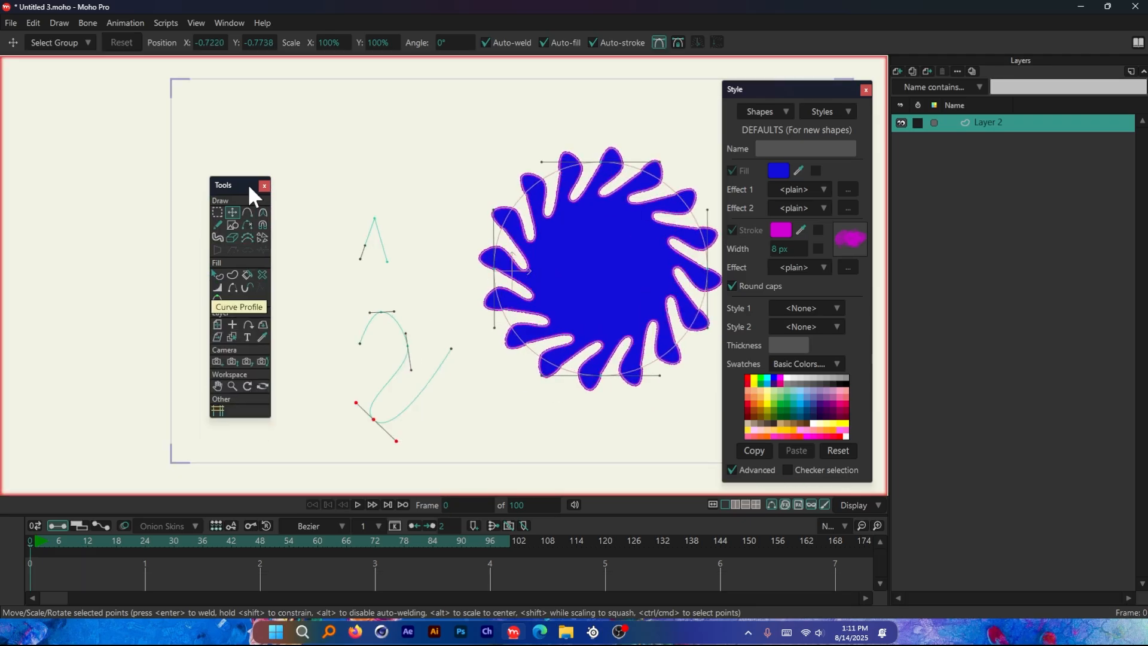
pyautogui.scroll(-2, 373, 277)
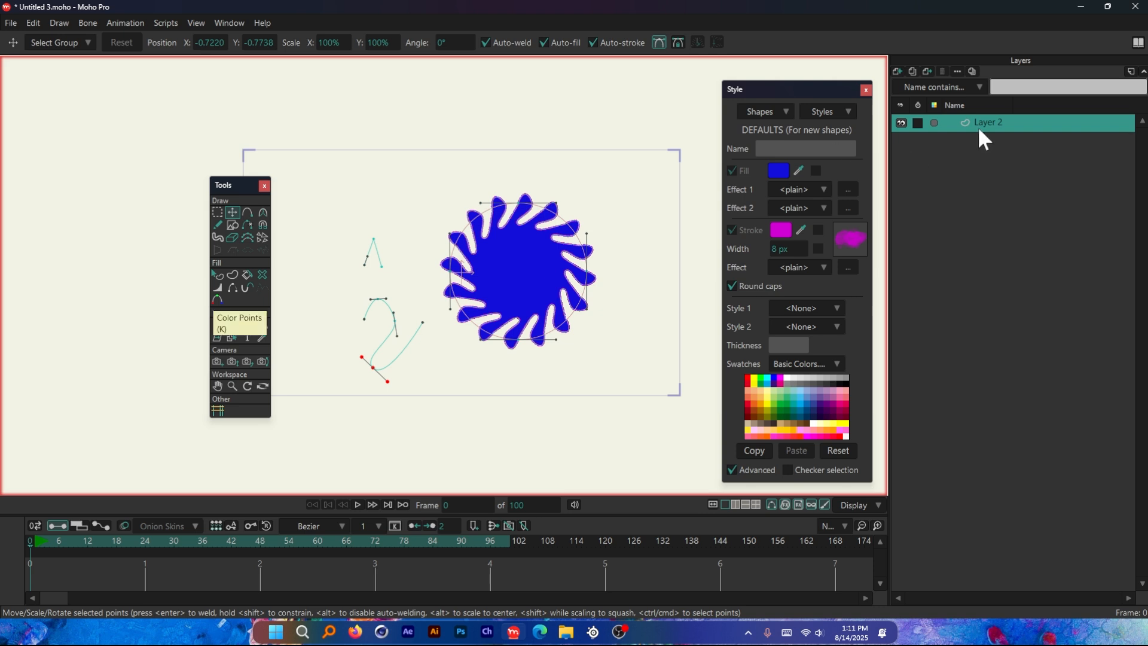
pyautogui.click(262, 274)
pyautogui.click(494, 300)
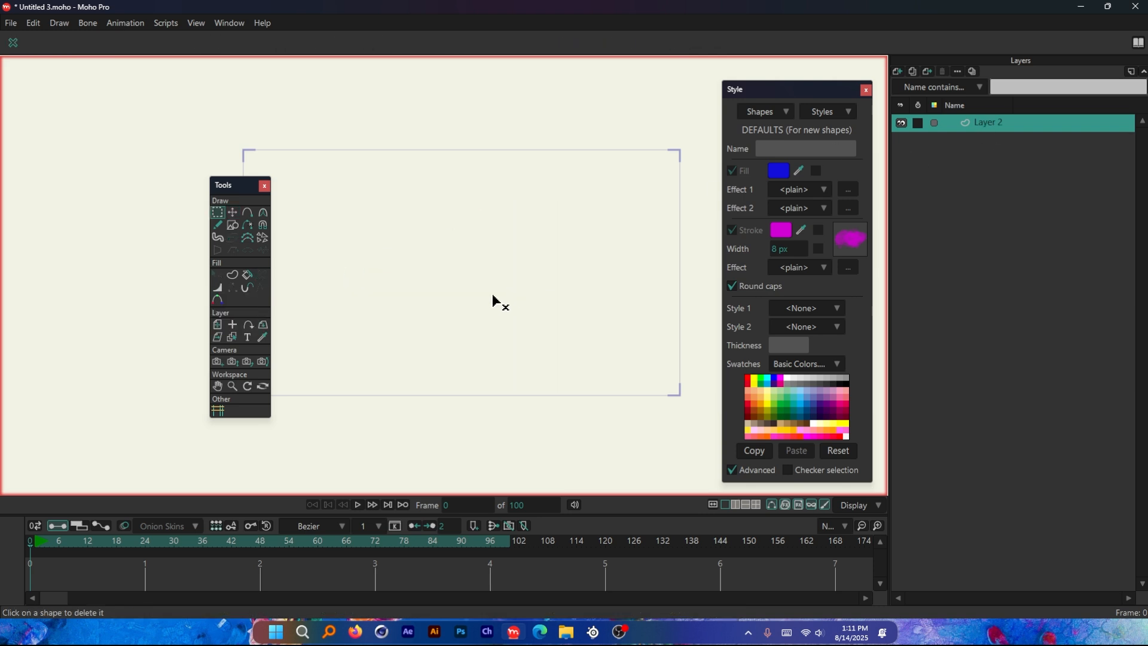
# Add a new vector layer with its default name and draw two filled circles side by side on it
pyautogui.scroll(1, 460, 270)
pyautogui.press('r')
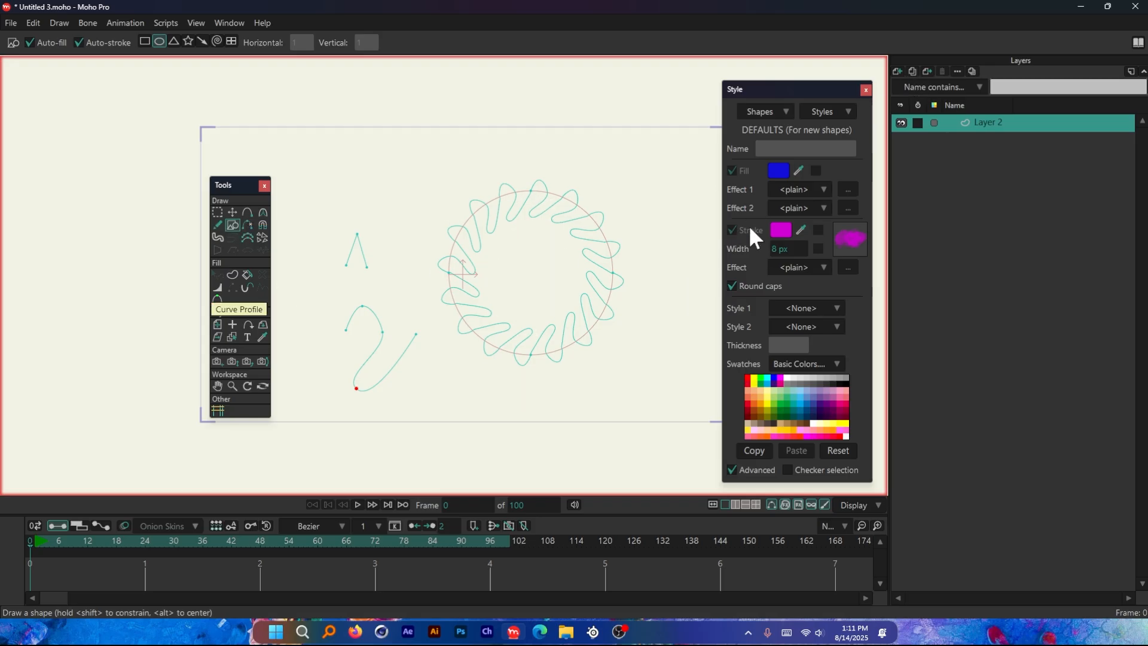
pyautogui.click(897, 71)
pyautogui.click(911, 87)
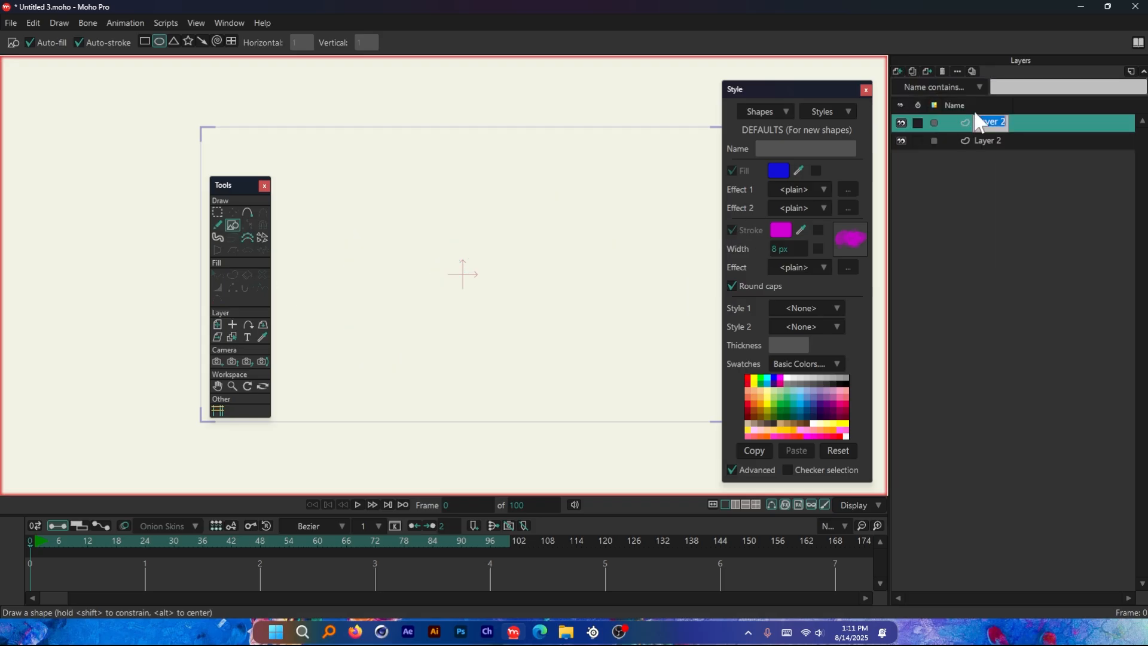
pyautogui.doubleClick(988, 122)
pyautogui.press('Return')
pyautogui.scroll(1, 397, 289)
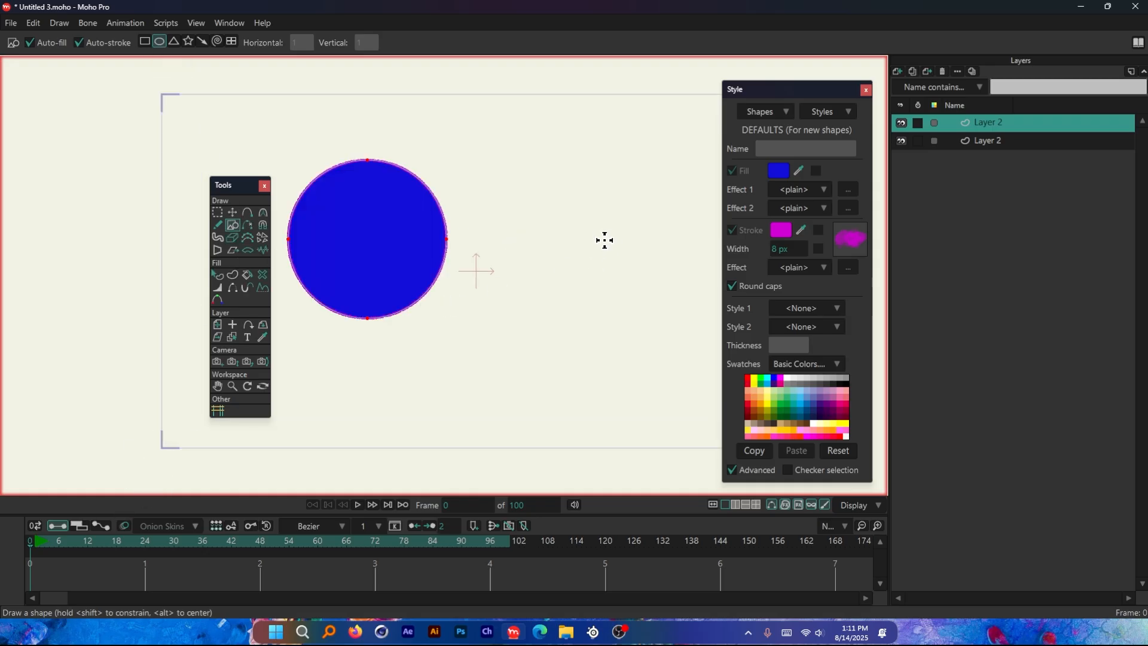
pyautogui.moveTo(604, 240); pyautogui.dragTo(691, 325)
# Apply a linear Gradient as the left circle's first fill effect and shift the gradient handle lower inside the circle
pyautogui.click(215, 275)
pyautogui.click(359, 242)
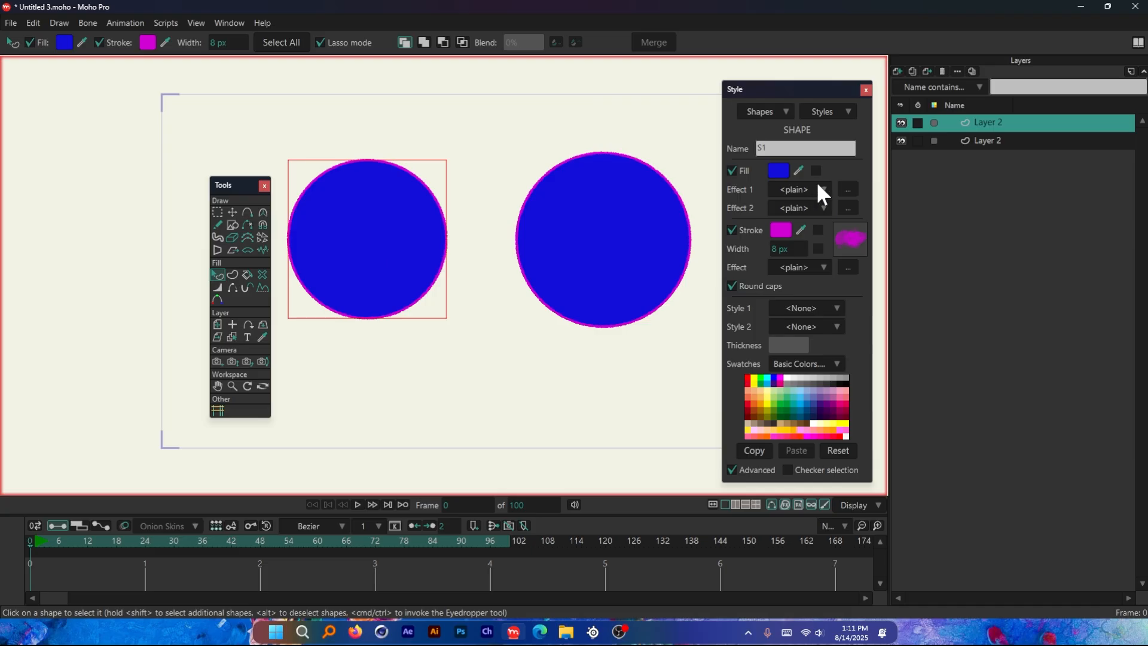
pyautogui.click(796, 189)
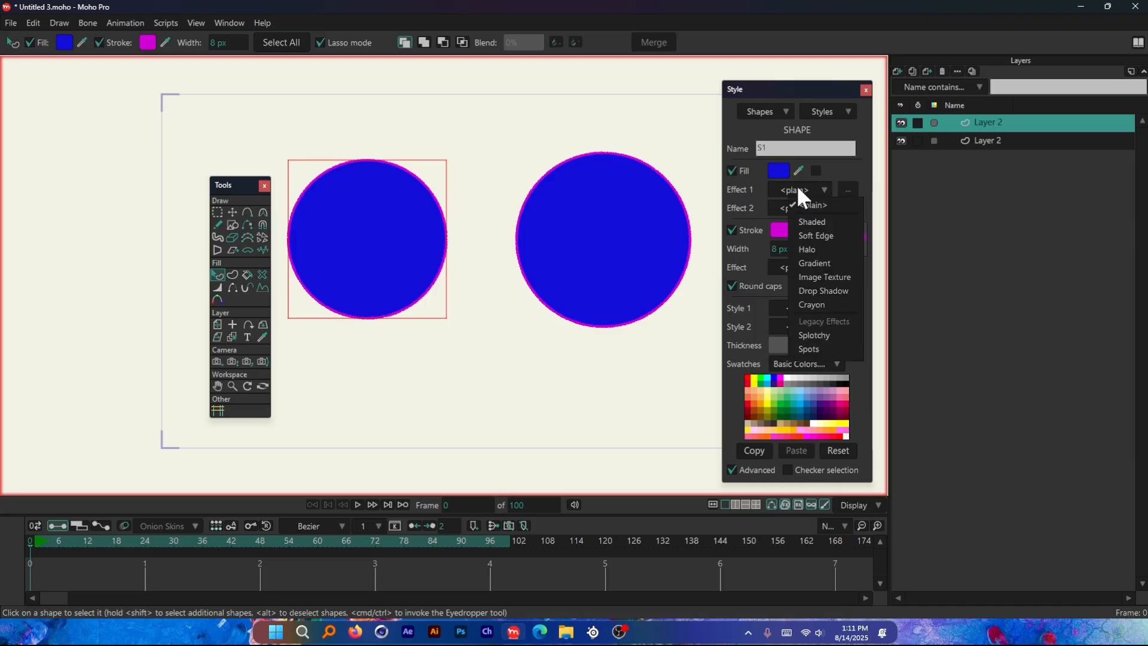
pyautogui.click(829, 260)
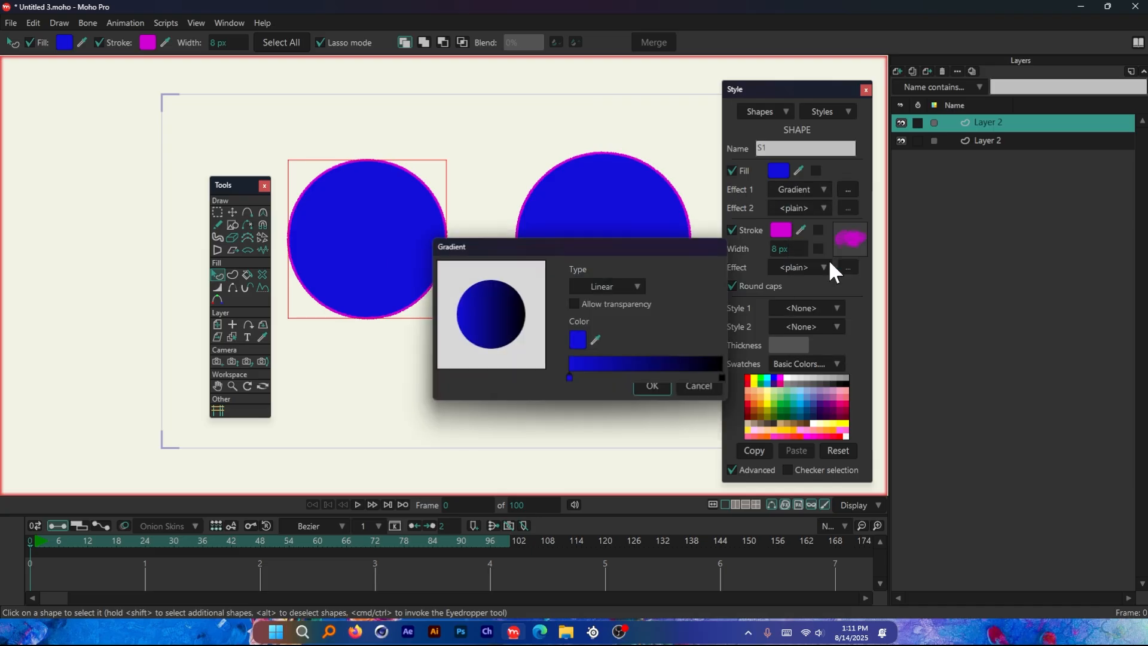
pyautogui.click(652, 385)
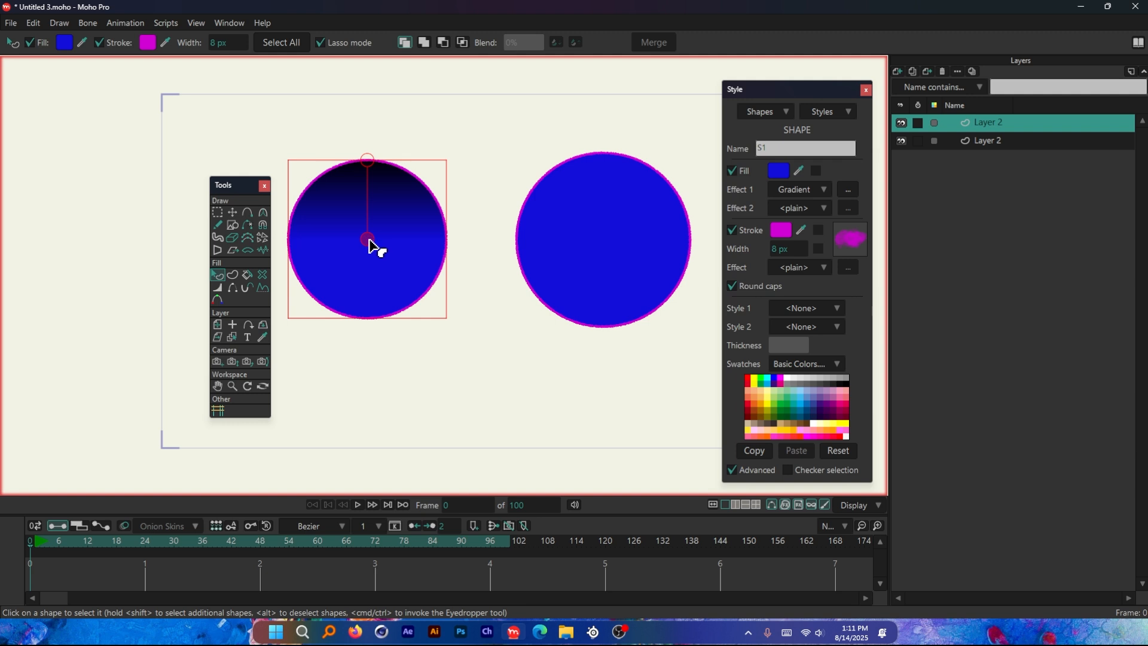
pyautogui.moveTo(369, 241); pyautogui.dragTo(372, 295)
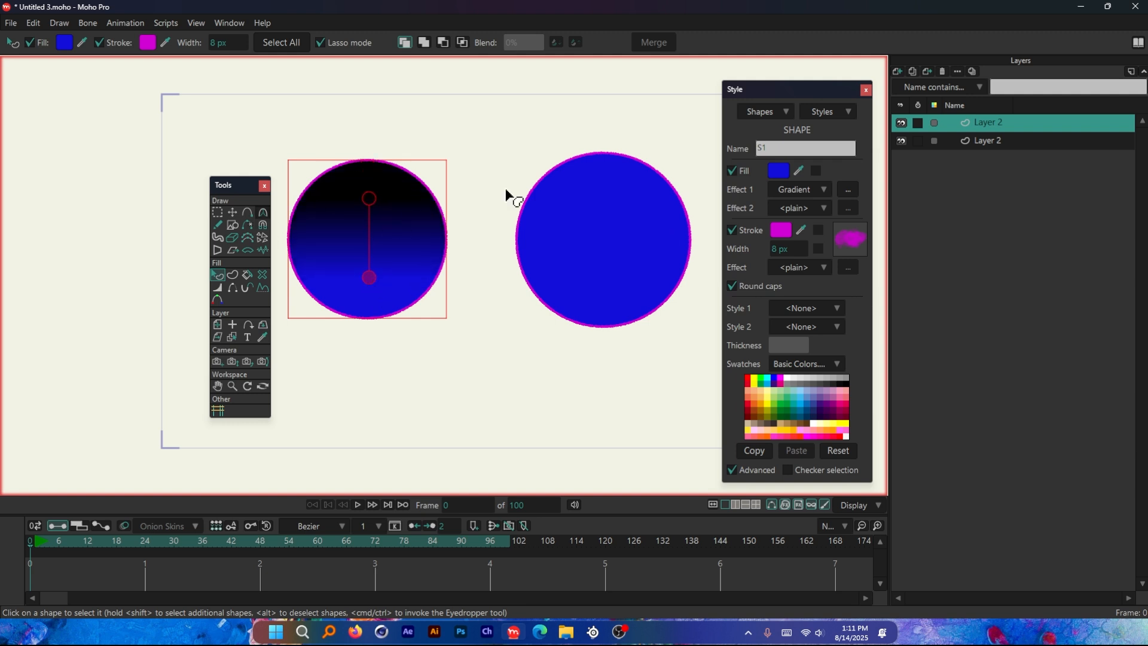
# Try squashing the left circle horizontally with the Transform Points tool, and undo it
pyautogui.scroll(2, 394, 206)
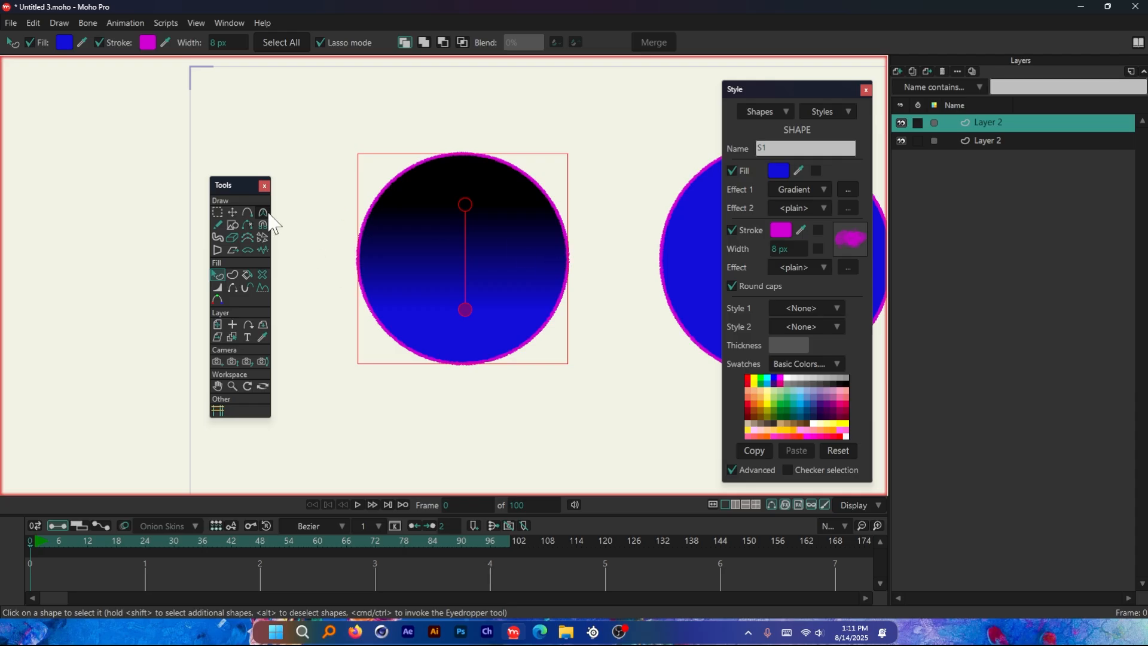
pyautogui.click(231, 212)
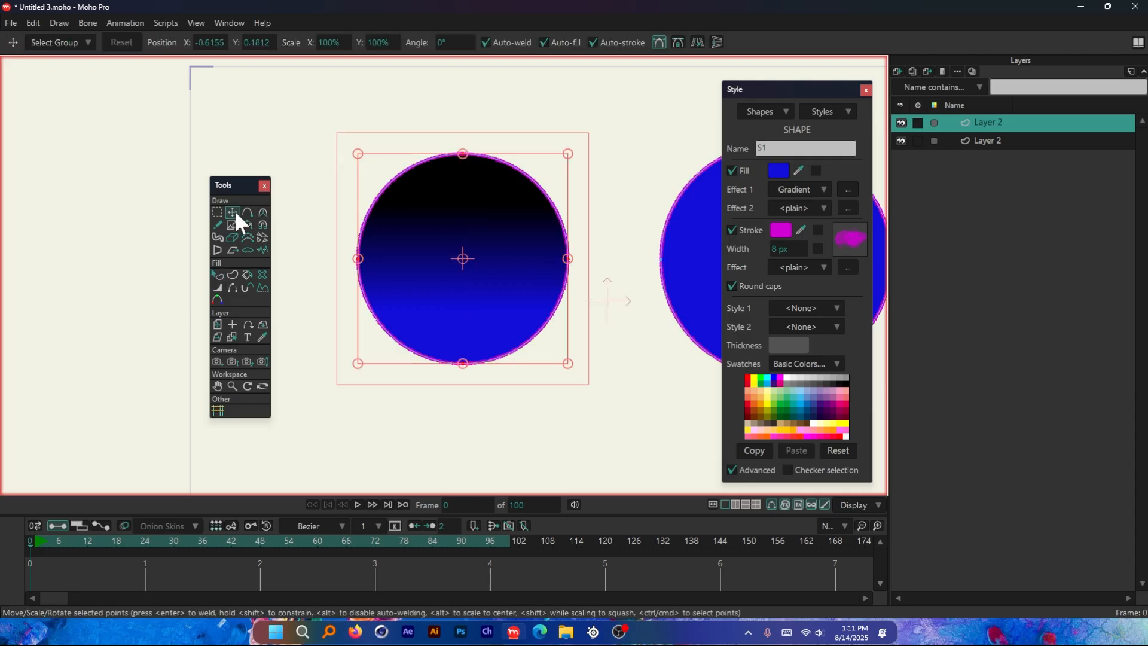
pyautogui.click(567, 260)
pyautogui.moveTo(568, 263); pyautogui.dragTo(438, 264)
pyautogui.hotkey('ctrl', 'z')
# Add a middle color stop to the left circle's gradient and recolor it magenta
pyautogui.click(218, 275)
pyautogui.click(465, 256)
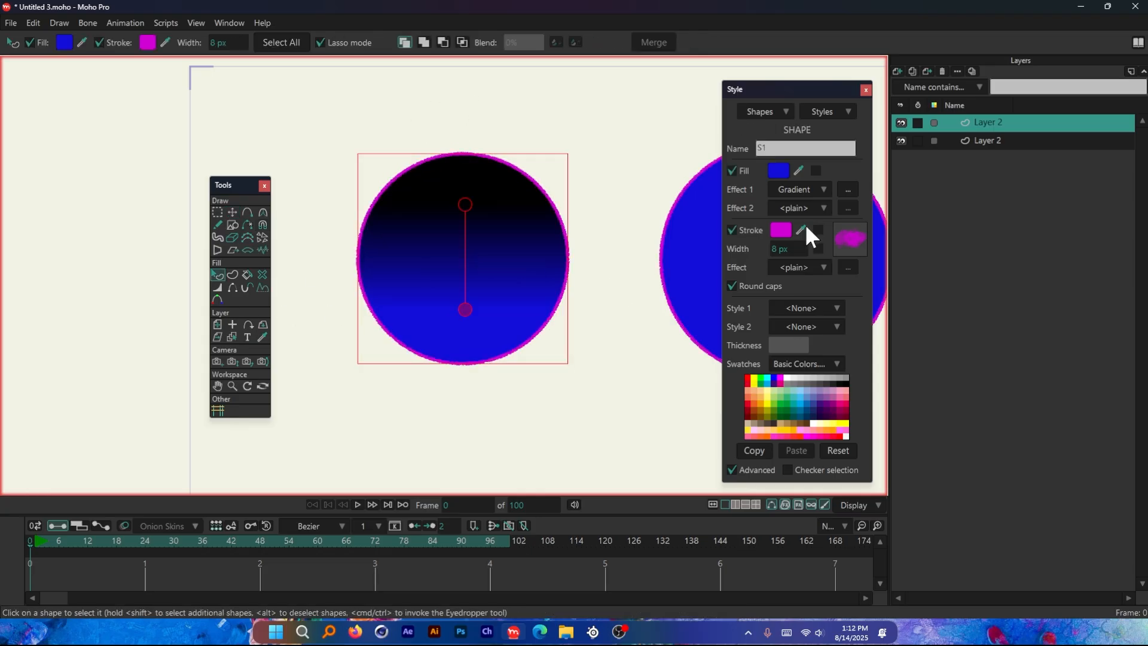
pyautogui.click(847, 189)
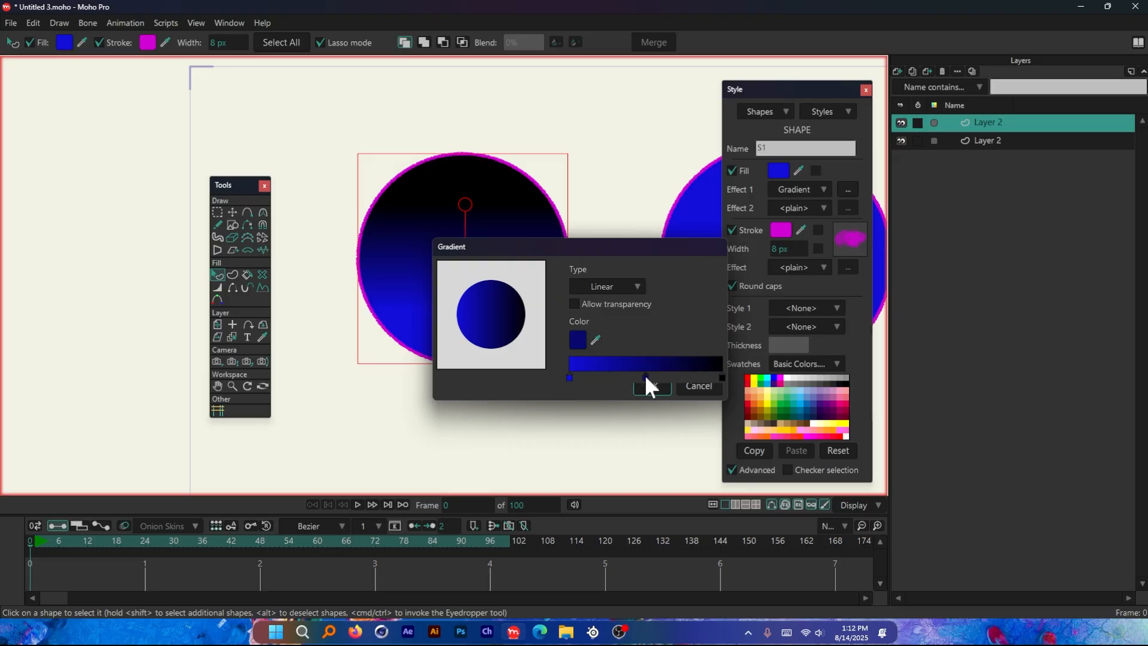
pyautogui.doubleClick(645, 376)
pyautogui.moveTo(970, 282); pyautogui.dragTo(973, 255)
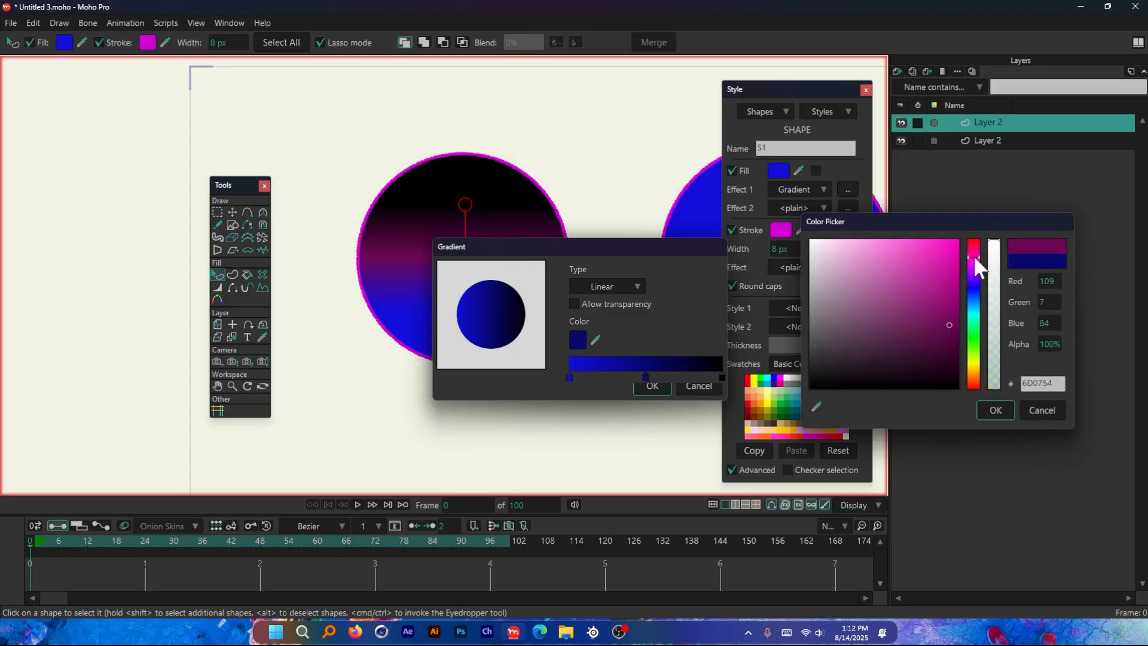
pyautogui.click(996, 410)
# Recolor the gradient's black end stop to red FF0101 and apply the gradient settings
pyautogui.doubleClick(722, 378)
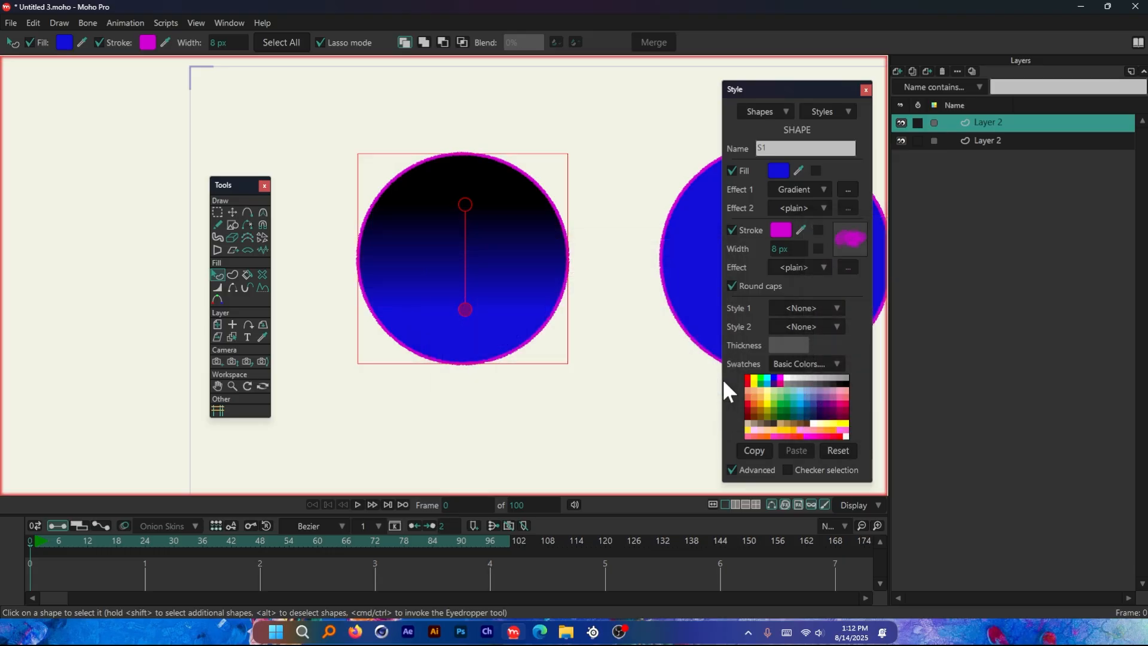
pyautogui.click(944, 257)
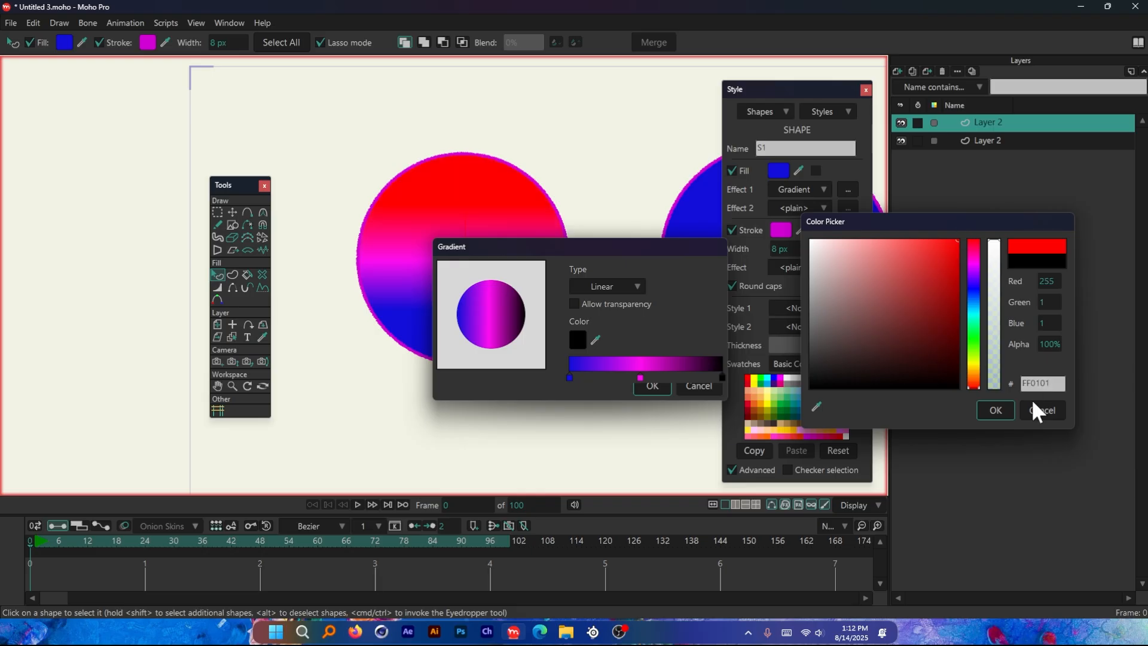
pyautogui.click(995, 410)
pyautogui.moveTo(604, 249); pyautogui.dragTo(695, 221)
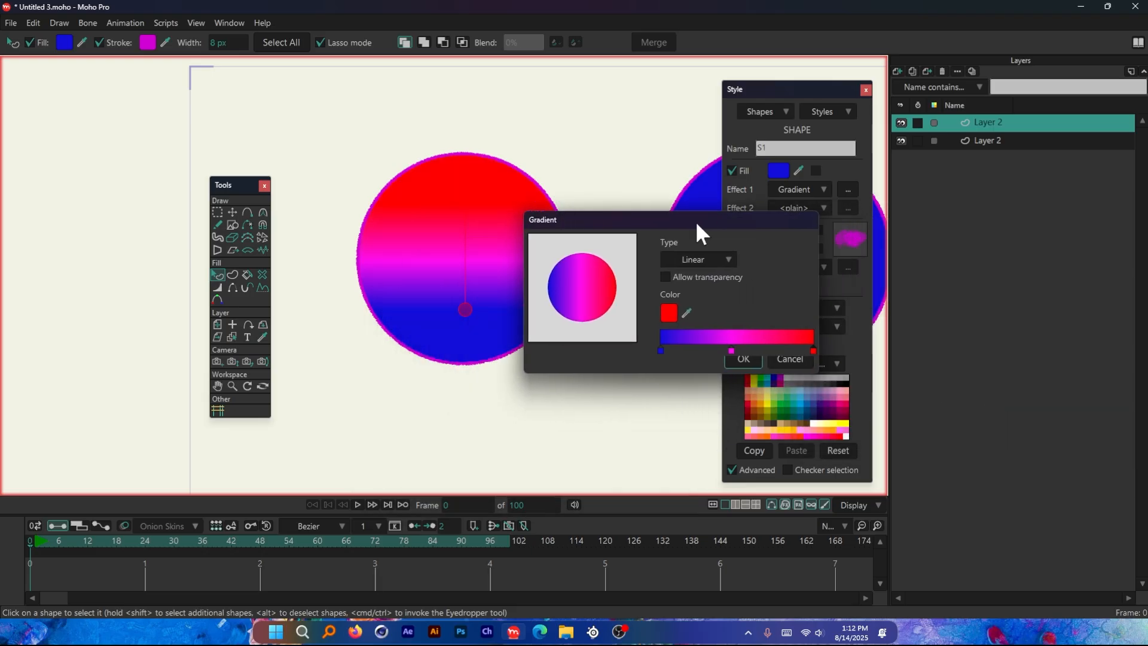
pyautogui.click(739, 359)
# Move the left circle's top and bottom points slightly upward with the Transform Points tool
pyautogui.press('t')
pyautogui.moveTo(464, 157)
pyautogui.mouseDown()
pyautogui.moveTo(442, 289)
pyautogui.moveTo(474, 327)
pyautogui.moveTo(466, 341)
pyautogui.moveTo(467, 158)
pyautogui.mouseUp()
pyautogui.moveTo(463, 364)
pyautogui.mouseDown()
pyautogui.moveTo(469, 171)
pyautogui.moveTo(467, 349)
pyautogui.mouseUp()
# Key the left circle's bottom point at frame 1 and pull it up close to the top point at frame 24
pyautogui.click(38, 543)
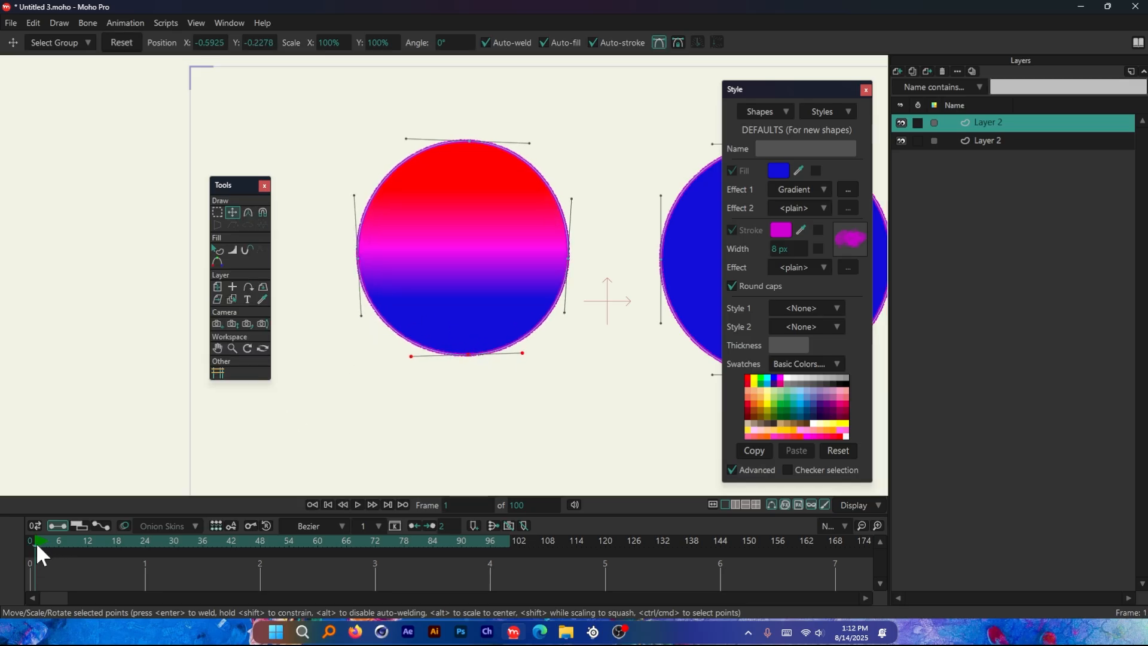
pyautogui.click(468, 356)
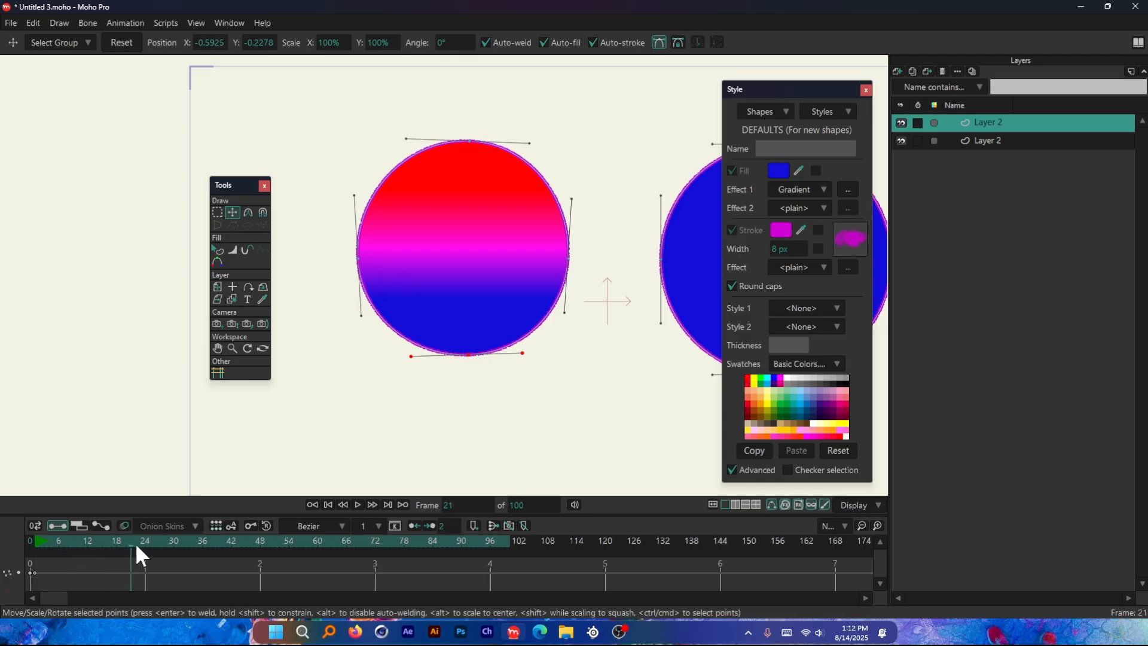
pyautogui.moveTo(469, 355); pyautogui.dragTo(466, 161)
pyautogui.scroll(-3, 582, 305)
pyautogui.moveTo(583, 305); pyautogui.dragTo(437, 316)
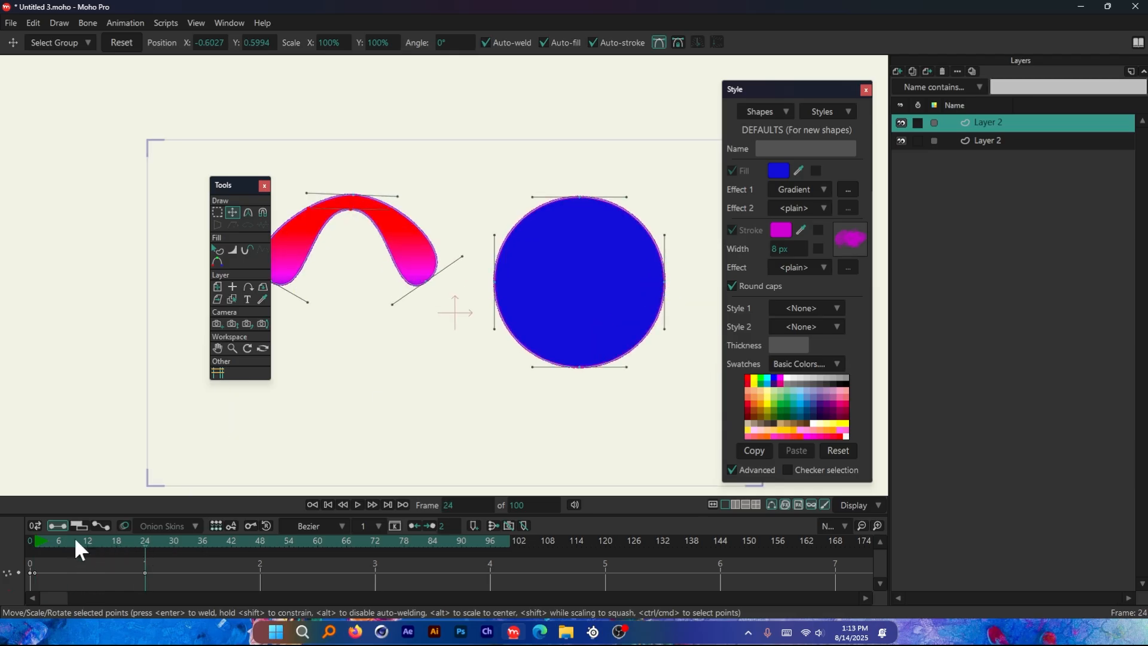
# Return to frame 0 and select the plain blue circle
pyautogui.click(31, 538)
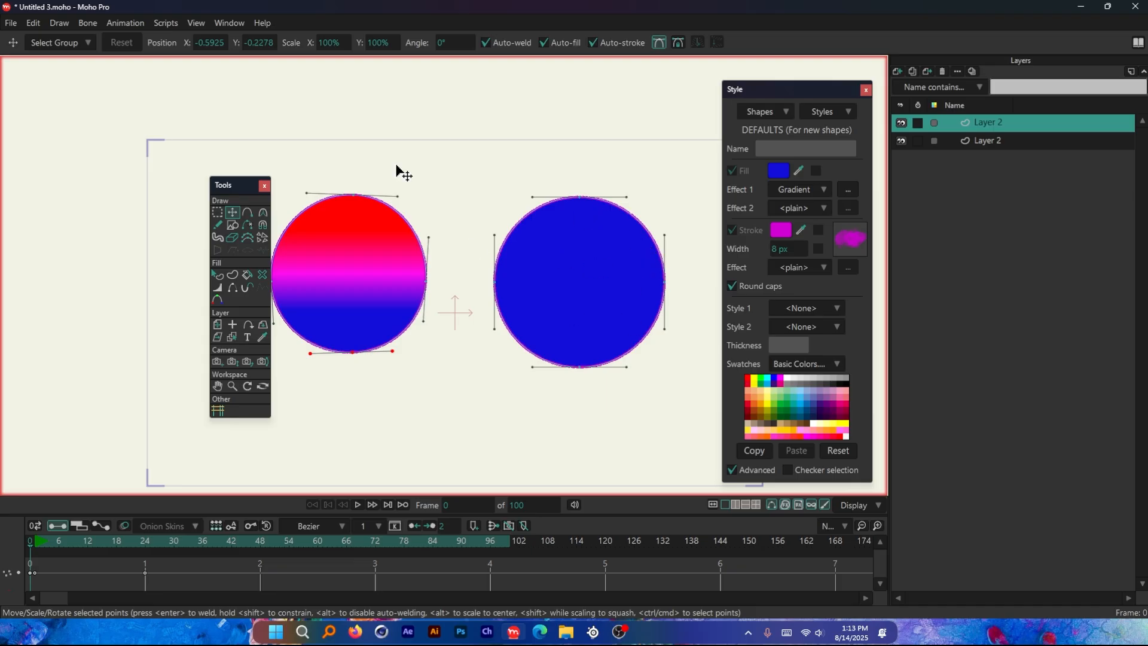
pyautogui.click(596, 259)
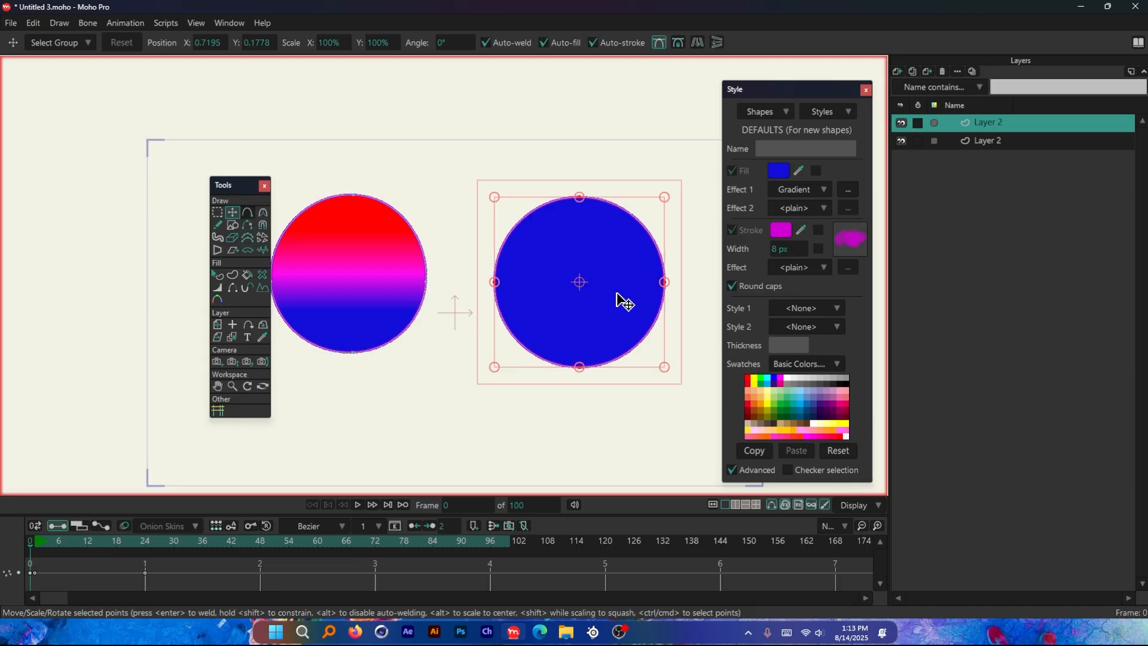
pyautogui.scroll(1, 620, 300)
pyautogui.scroll(-1, 592, 248)
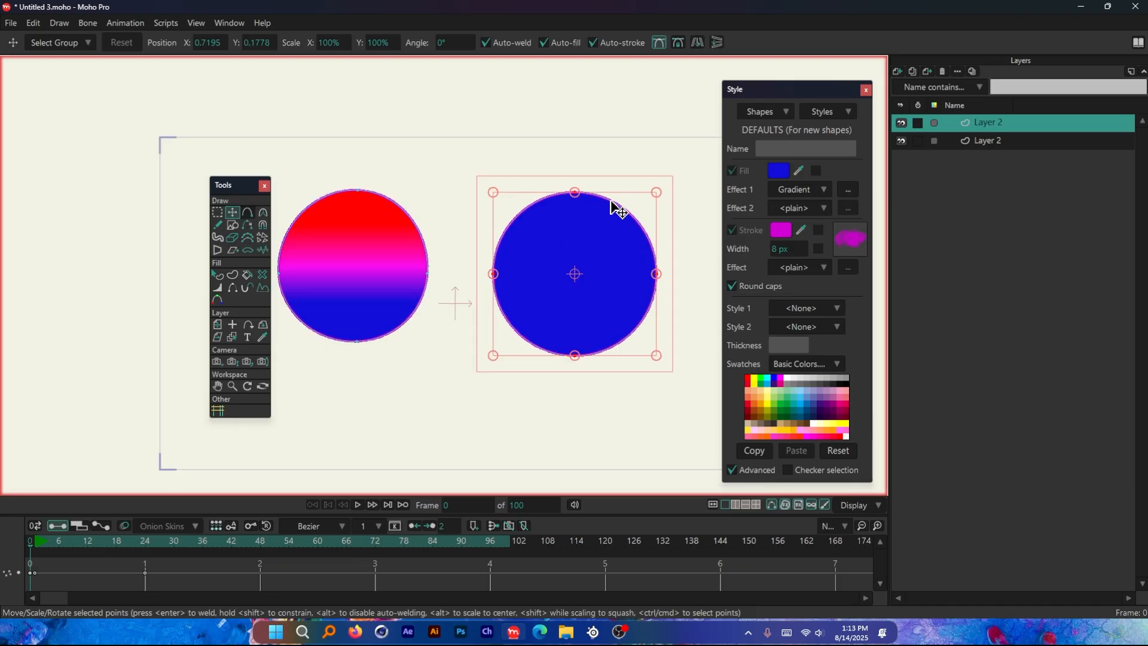
pyautogui.scroll(1, 610, 239)
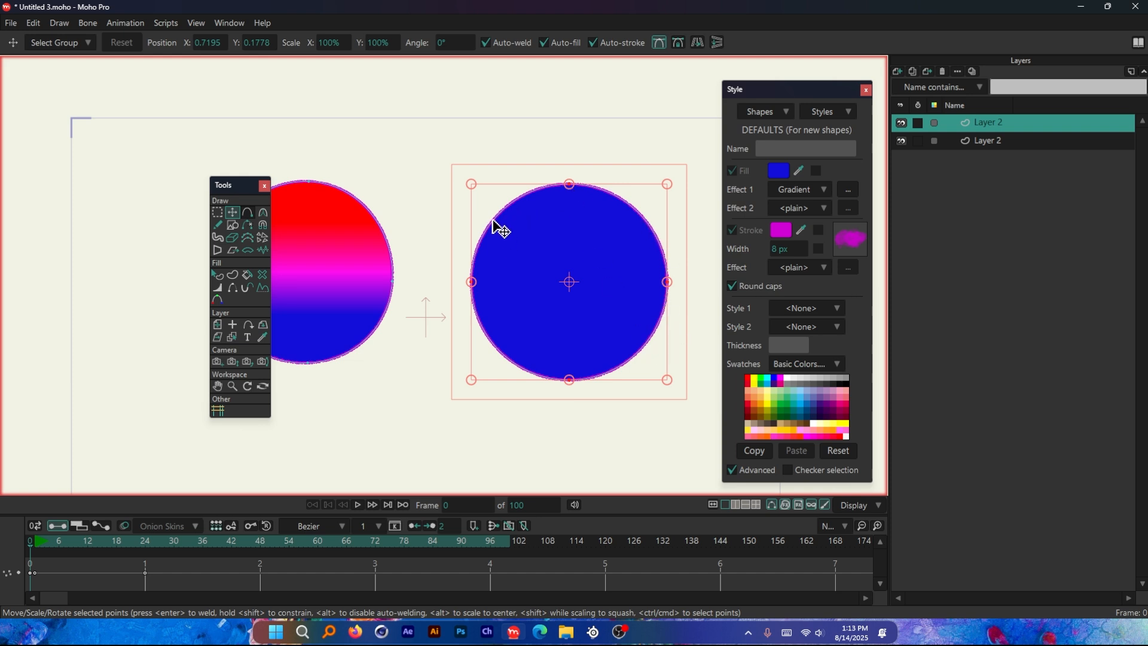
# Try to recolor the right circle with the Color Points tool while all of its points are selected
pyautogui.scroll(-2, 538, 275)
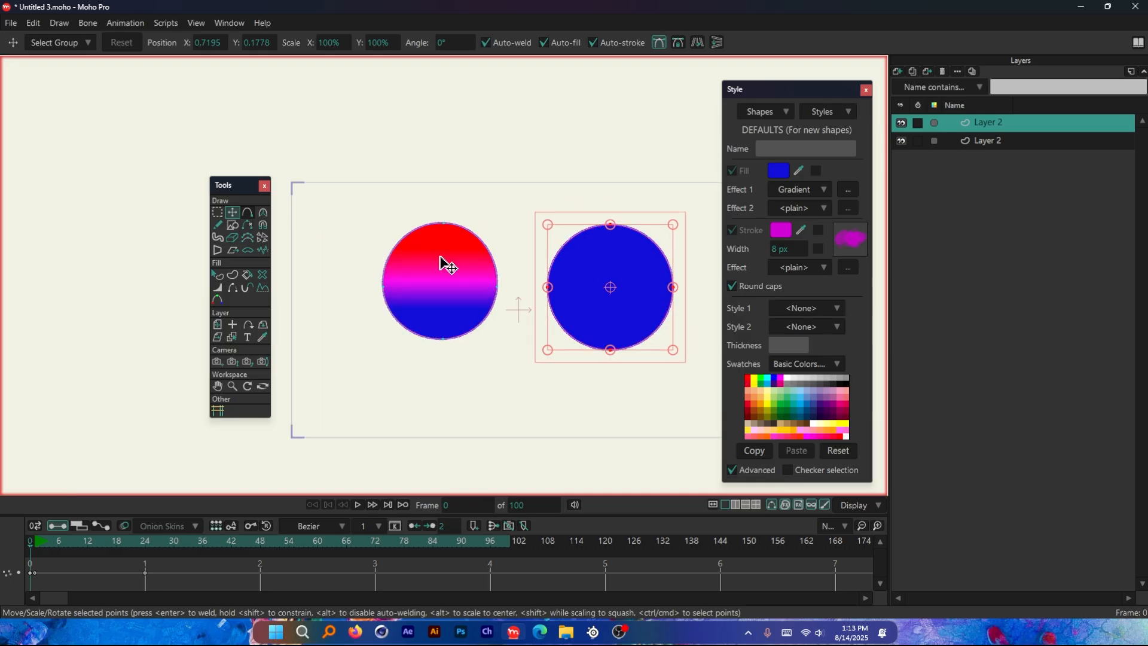
pyautogui.scroll(3, 444, 259)
pyautogui.scroll(-1, 362, 277)
pyautogui.scroll(-2, 572, 267)
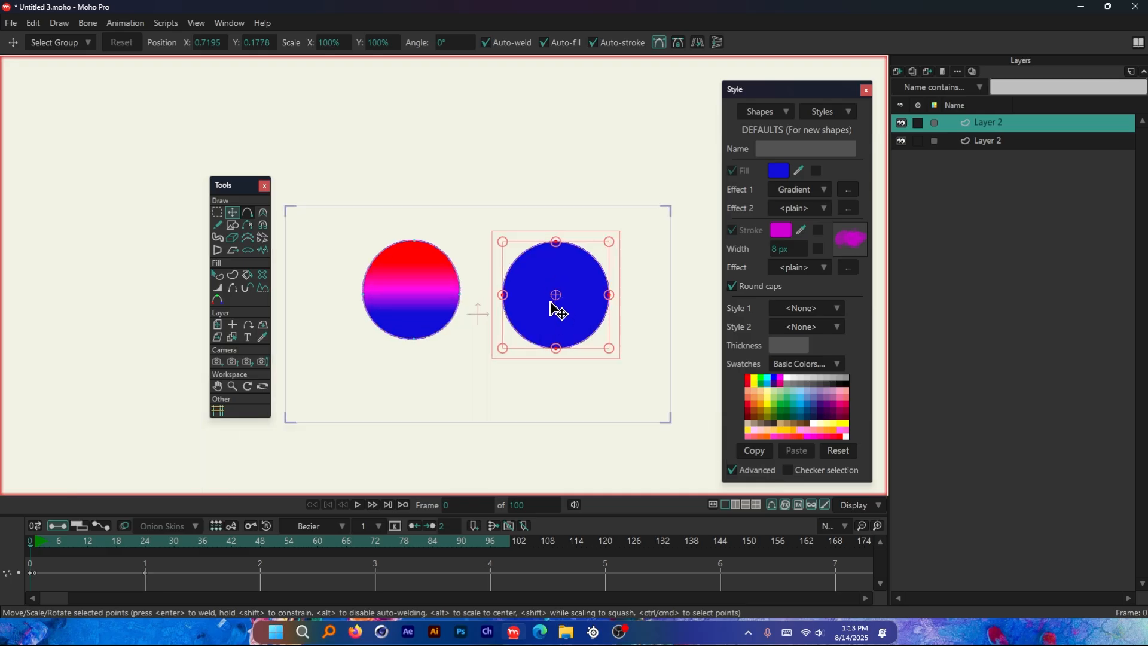
pyautogui.scroll(2, 556, 307)
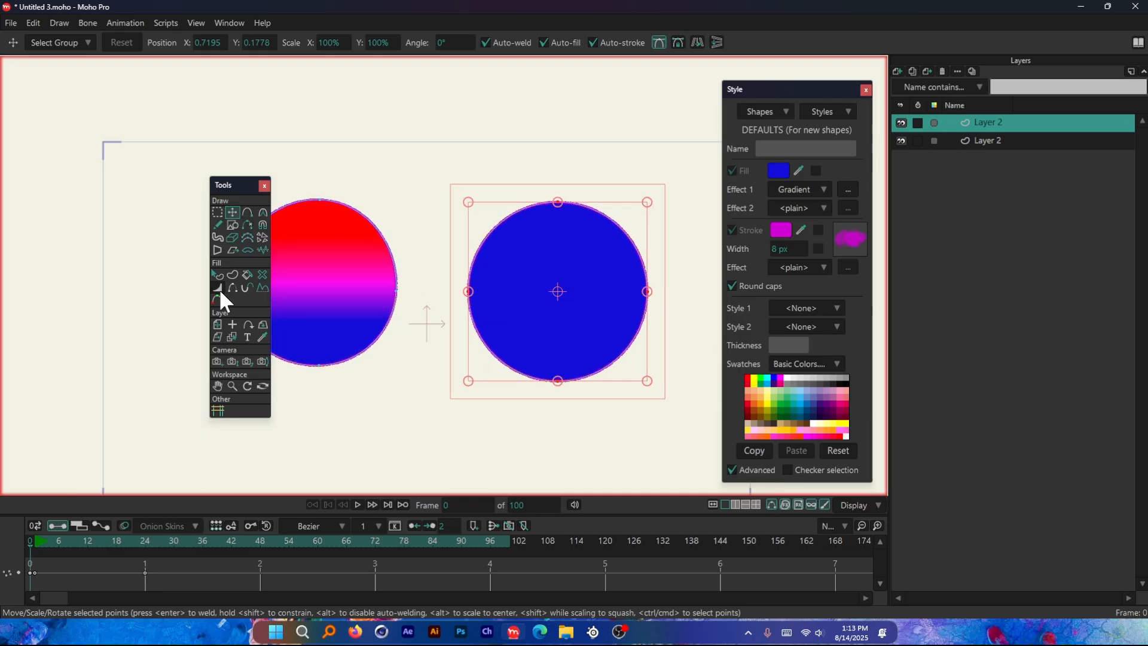
pyautogui.click(218, 299)
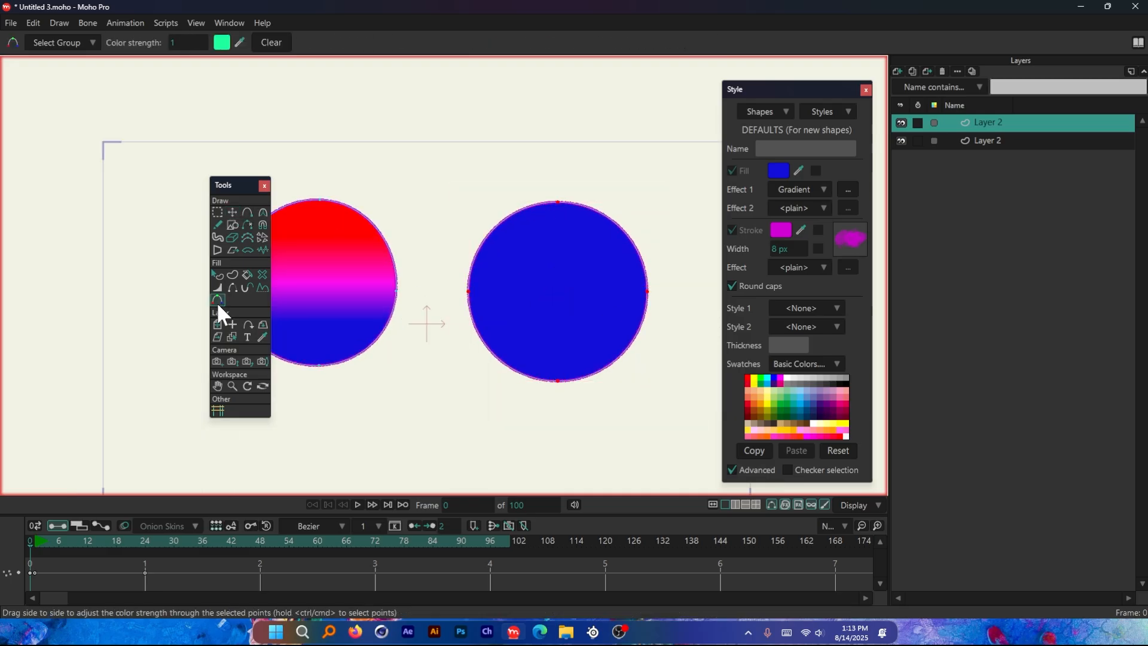
pyautogui.click(560, 207)
pyautogui.click(224, 44)
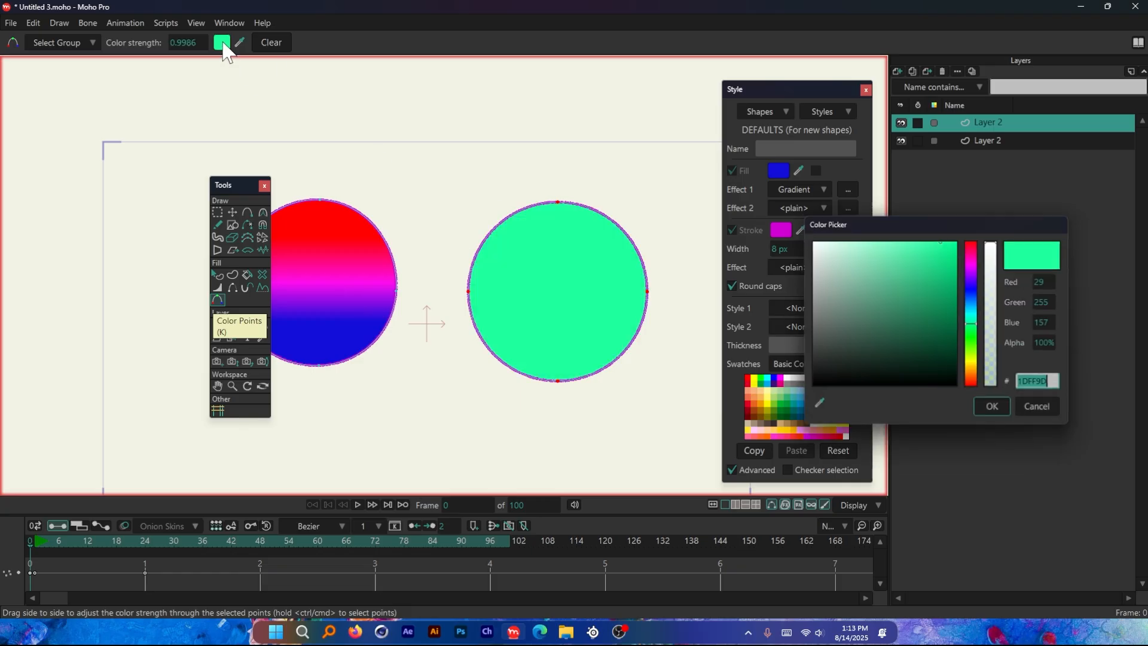
pyautogui.moveTo(973, 250); pyautogui.dragTo(982, 230)
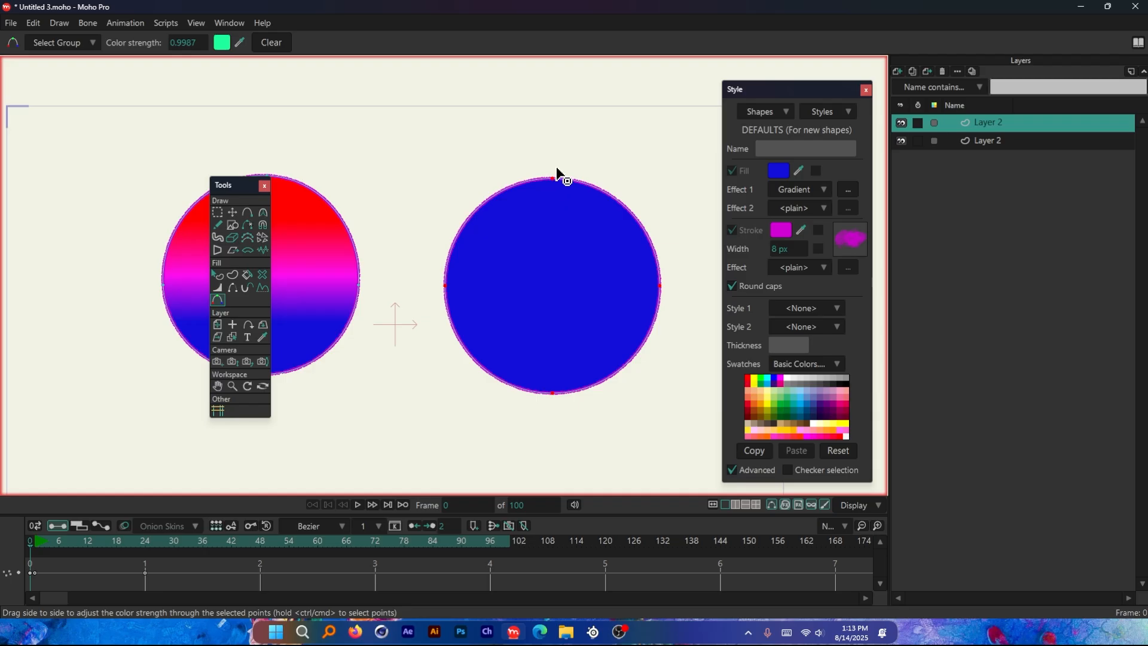
# Select only the right circle's top point and color it red at nearly full strength with the Color Points tool
pyautogui.click(231, 212)
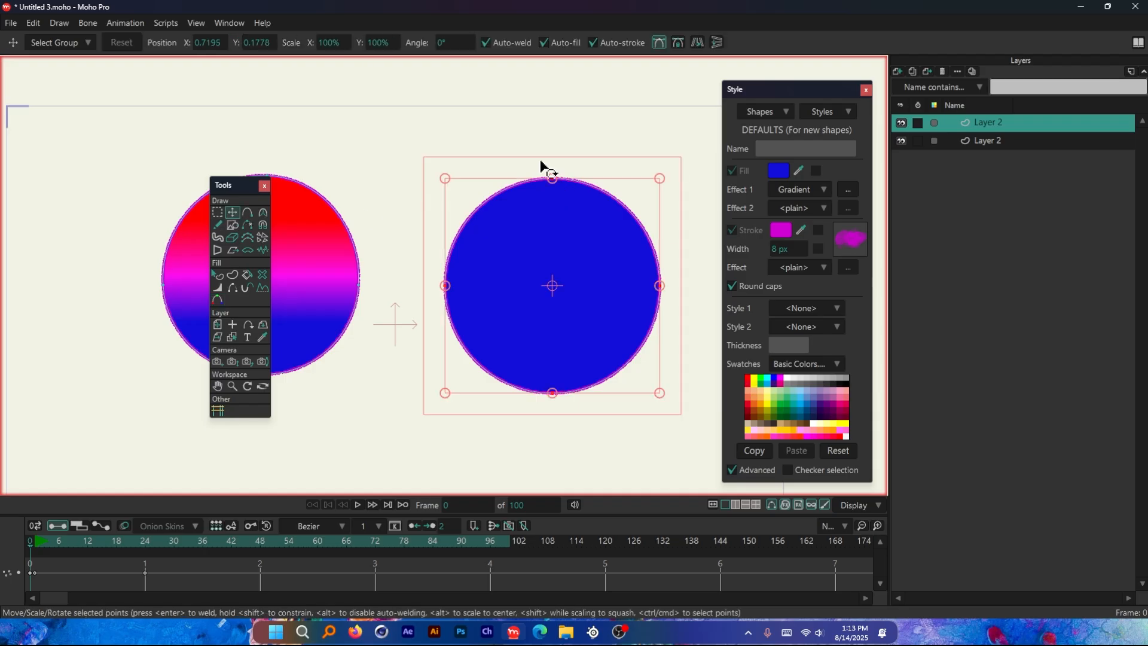
pyautogui.click(552, 178)
pyautogui.click(217, 299)
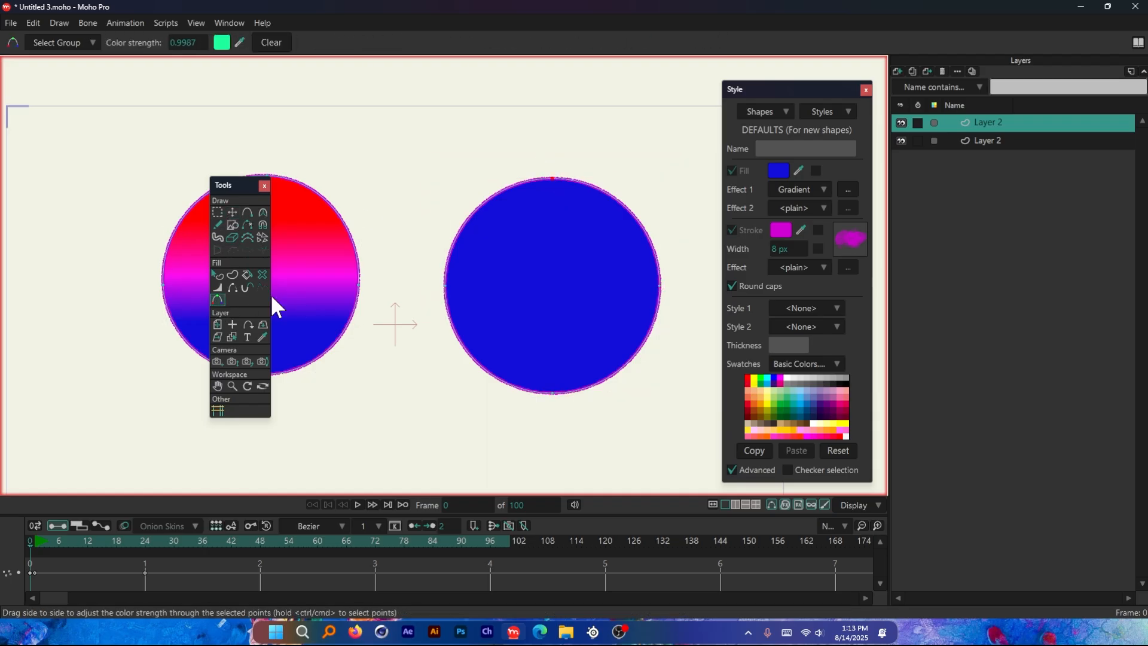
pyautogui.click(565, 178)
pyautogui.click(222, 42)
pyautogui.moveTo(974, 252); pyautogui.dragTo(976, 235)
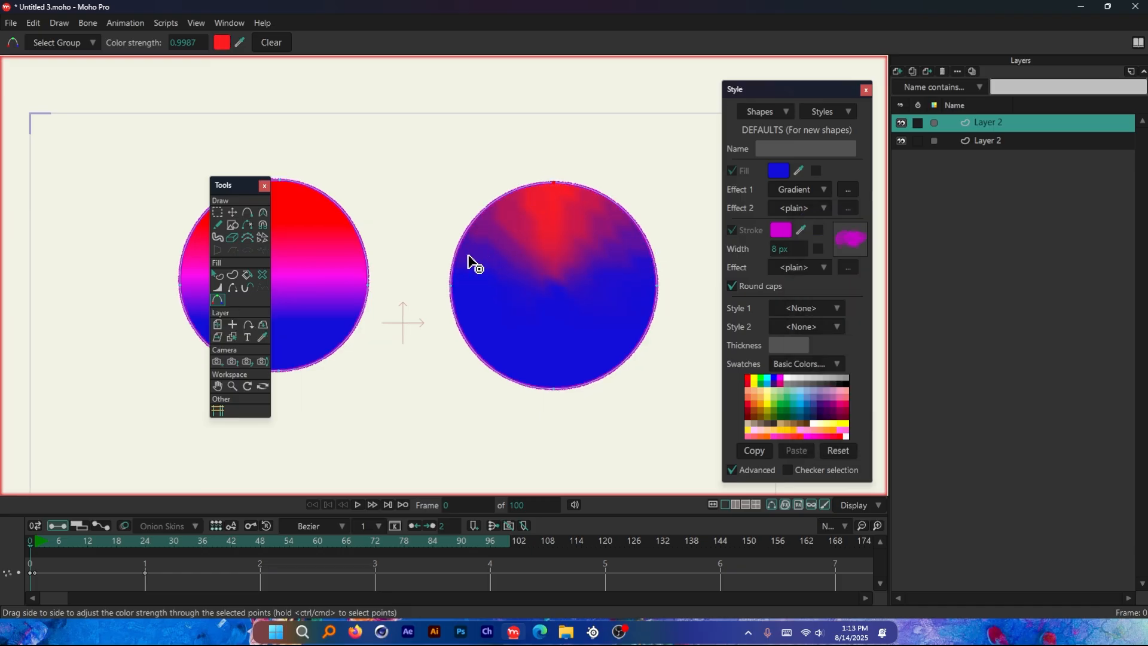
# Select the right circle's left and right side points and color them magenta FF1DEC at nearly full strength with Color Points
pyautogui.click(658, 287)
pyautogui.click(217, 212)
pyautogui.moveTo(685, 274); pyautogui.dragTo(442, 310)
pyautogui.click(217, 299)
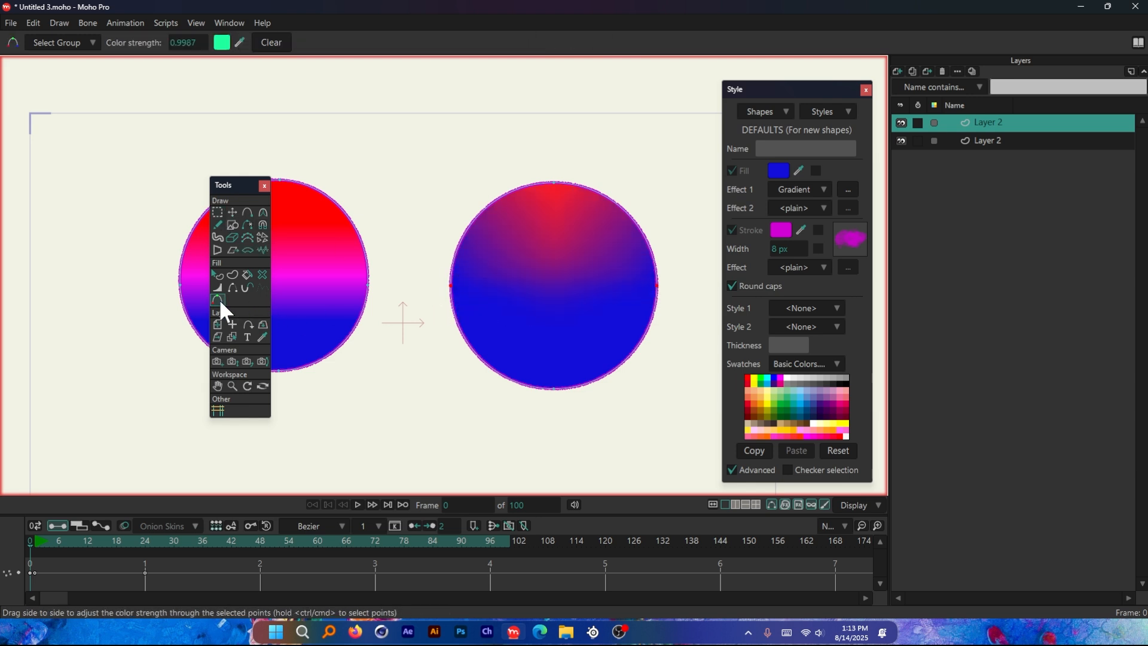
pyautogui.click(221, 43)
pyautogui.click(971, 261)
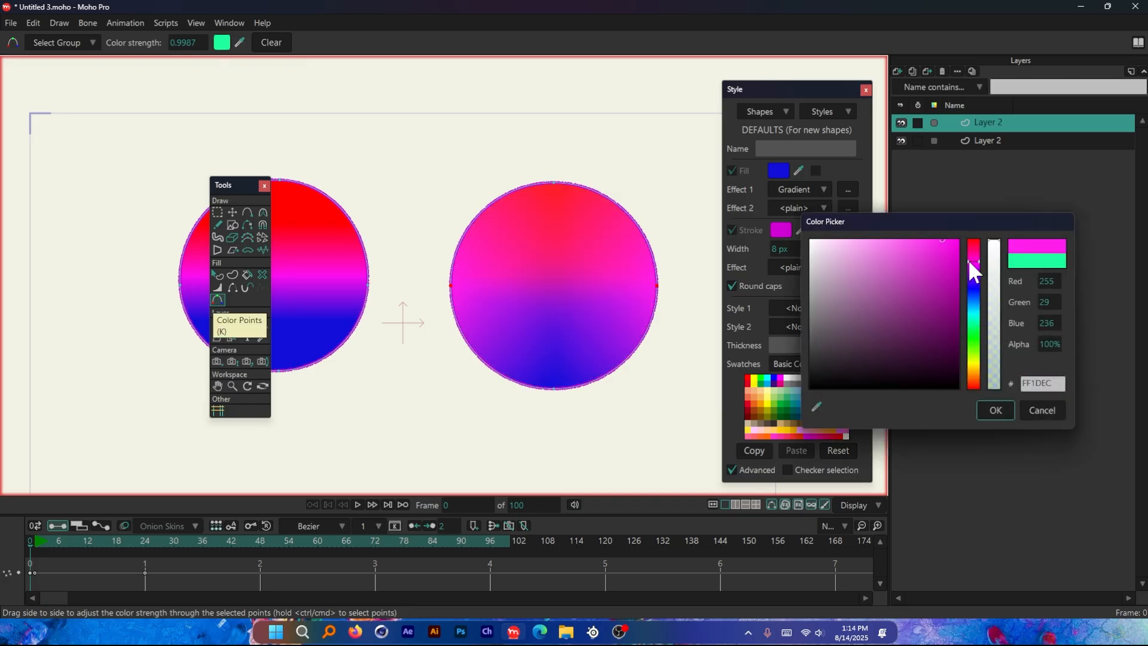
pyautogui.click(997, 410)
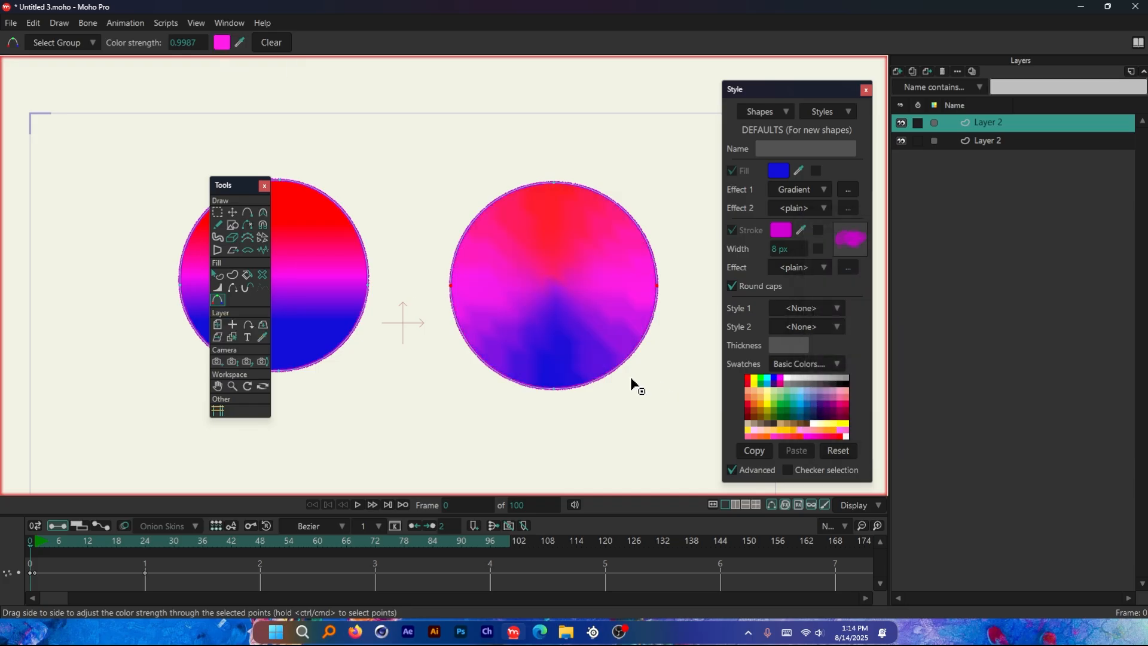
# Render frame 0 to compare the two circles' gradients, then close the render
pyautogui.scroll(2, 552, 354)
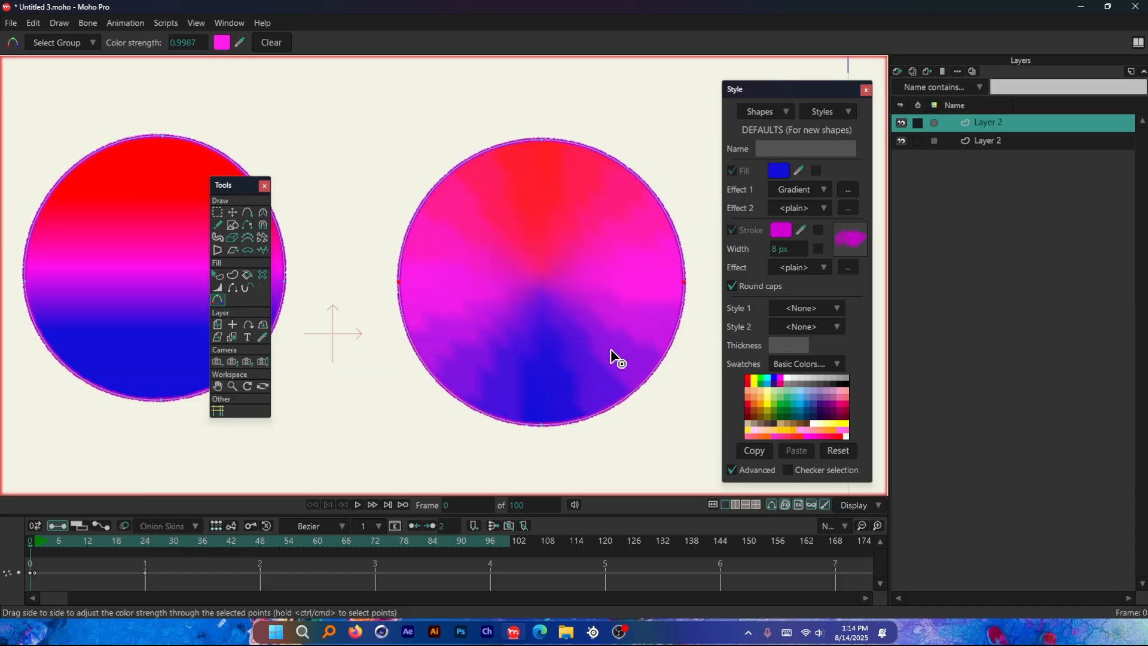
pyautogui.hotkey('ctrl', 'r')
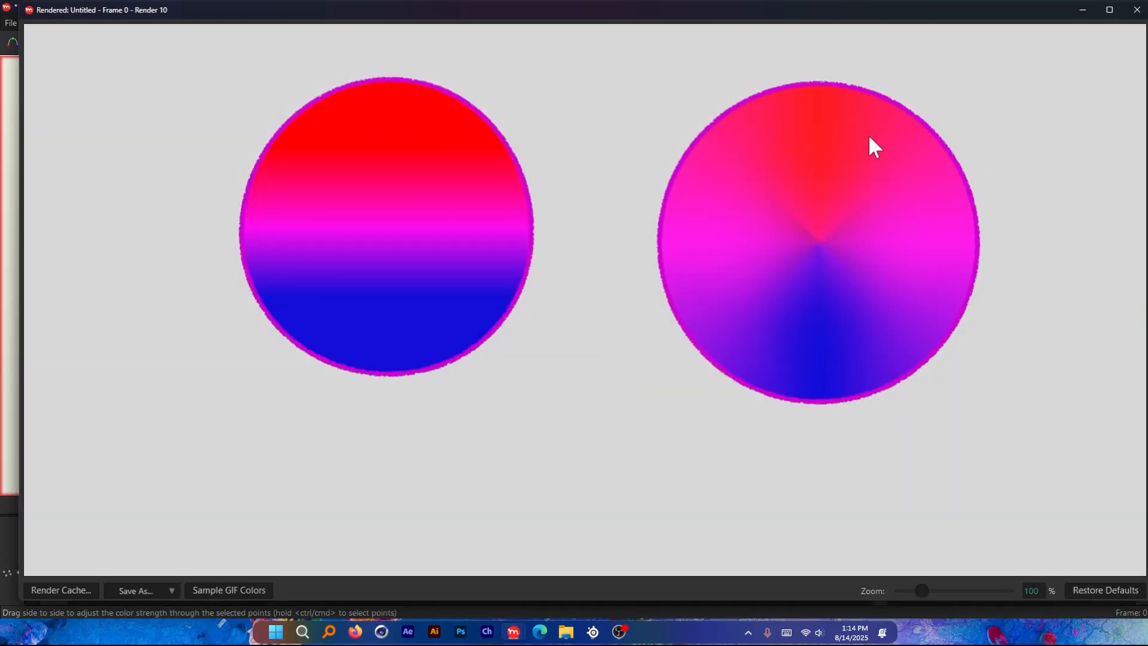
pyautogui.click(1136, 10)
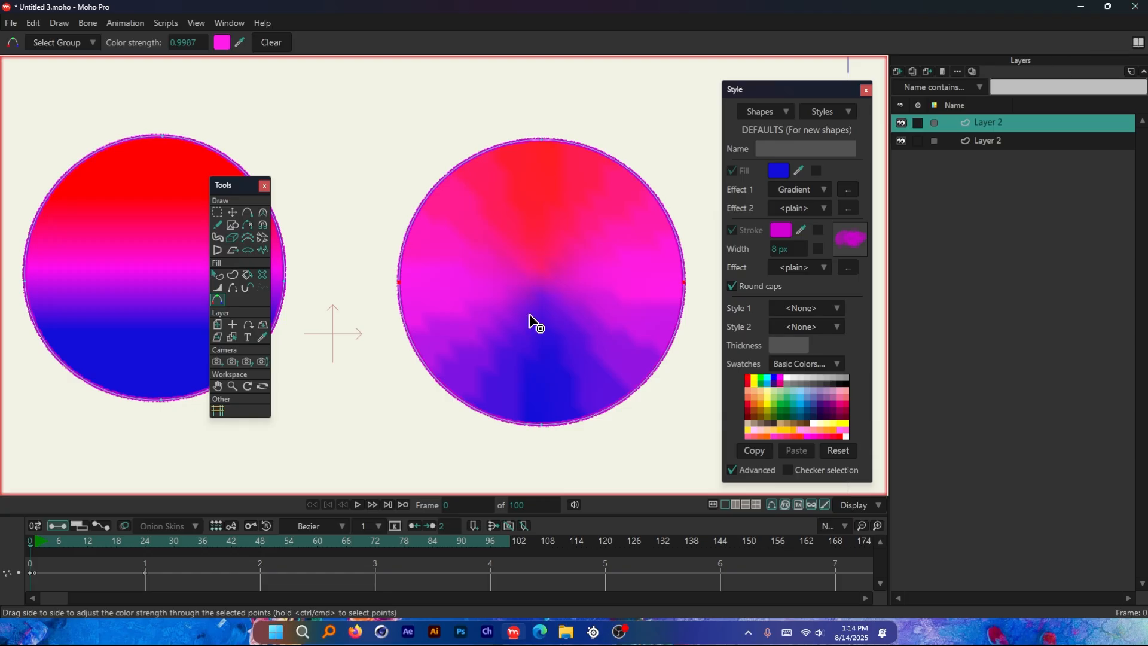
pyautogui.scroll(-2, 562, 299)
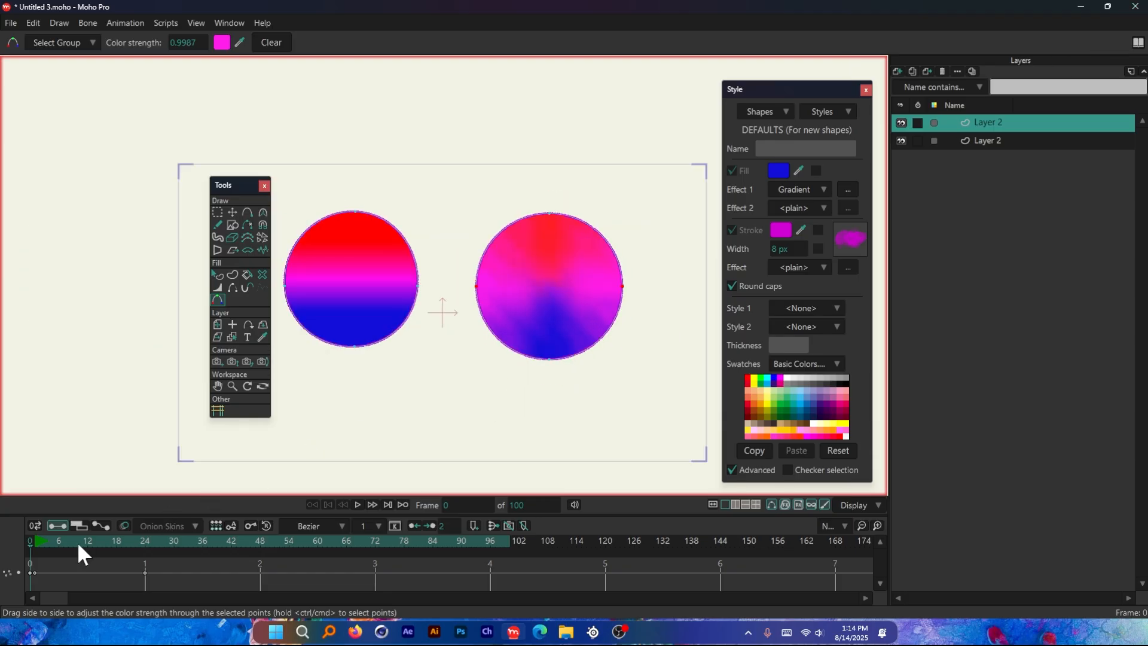
# Select the right circle's bottom point at frame 1 and pull it up near the top point, to about Y 0.46, at frame 24
pyautogui.scroll(1, 593, 322)
pyautogui.click(38, 542)
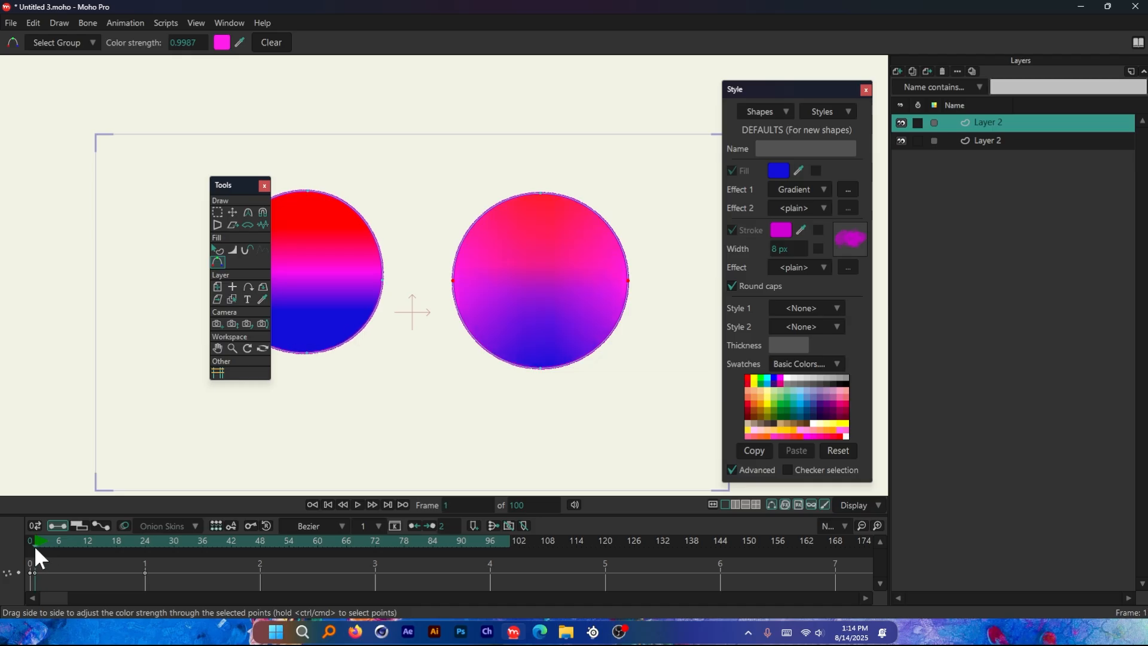
pyautogui.click(232, 211)
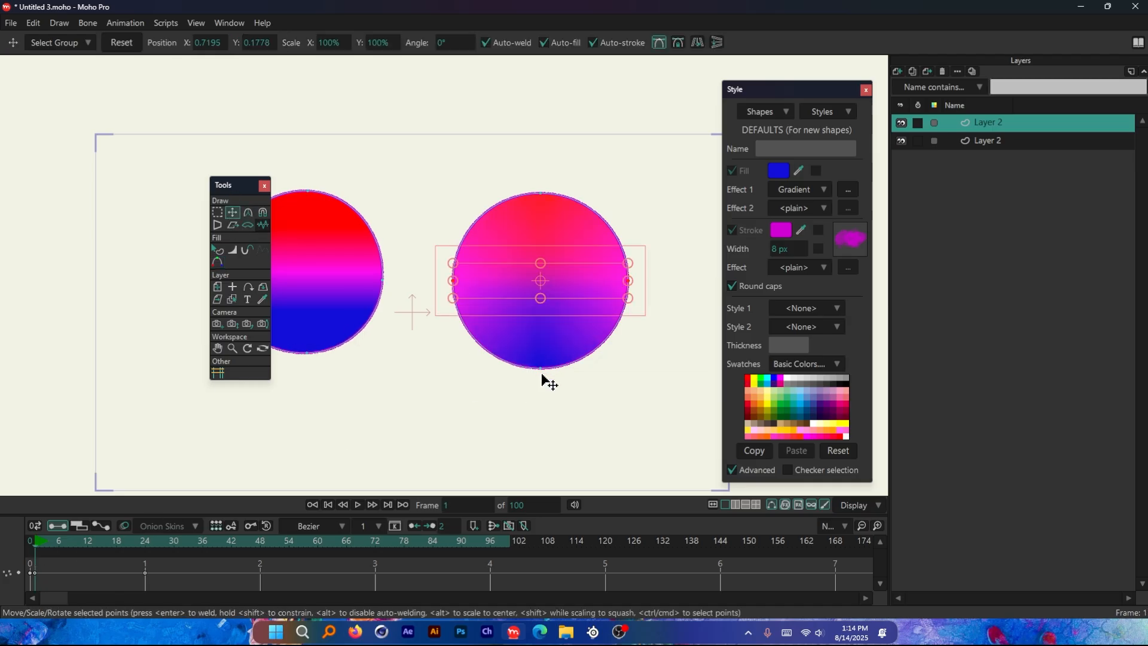
pyautogui.click(540, 369)
pyautogui.moveTo(133, 549); pyautogui.dragTo(141, 551)
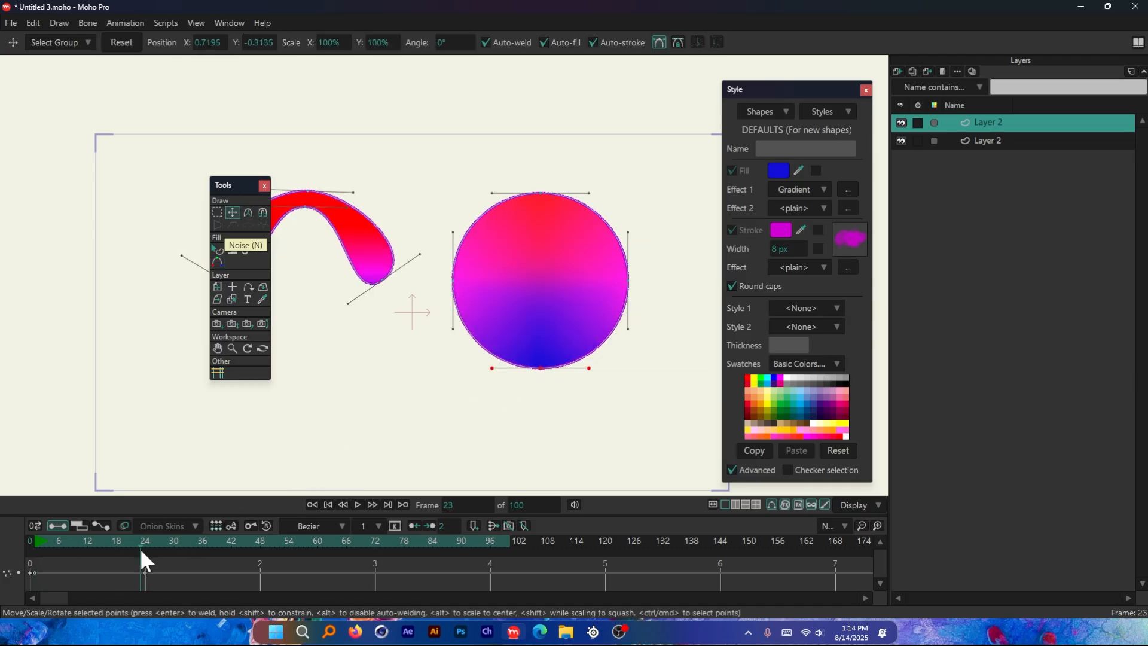
pyautogui.click(146, 541)
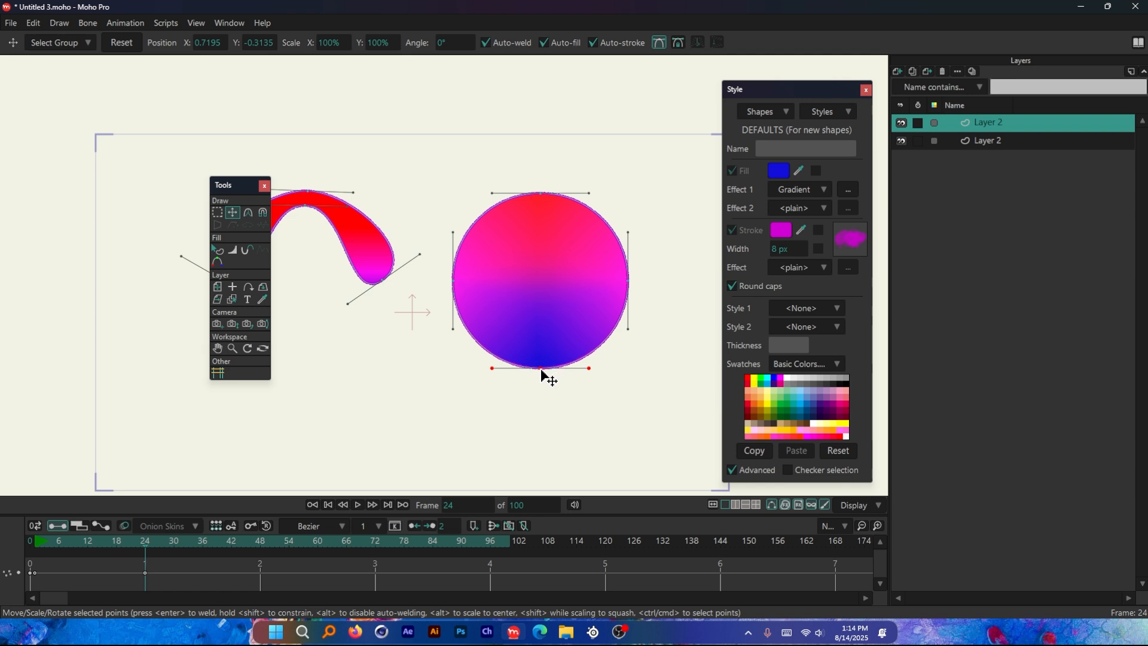
pyautogui.moveTo(541, 370); pyautogui.dragTo(542, 230)
pyautogui.scroll(-2, 610, 264)
pyautogui.scroll(2, 395, 242)
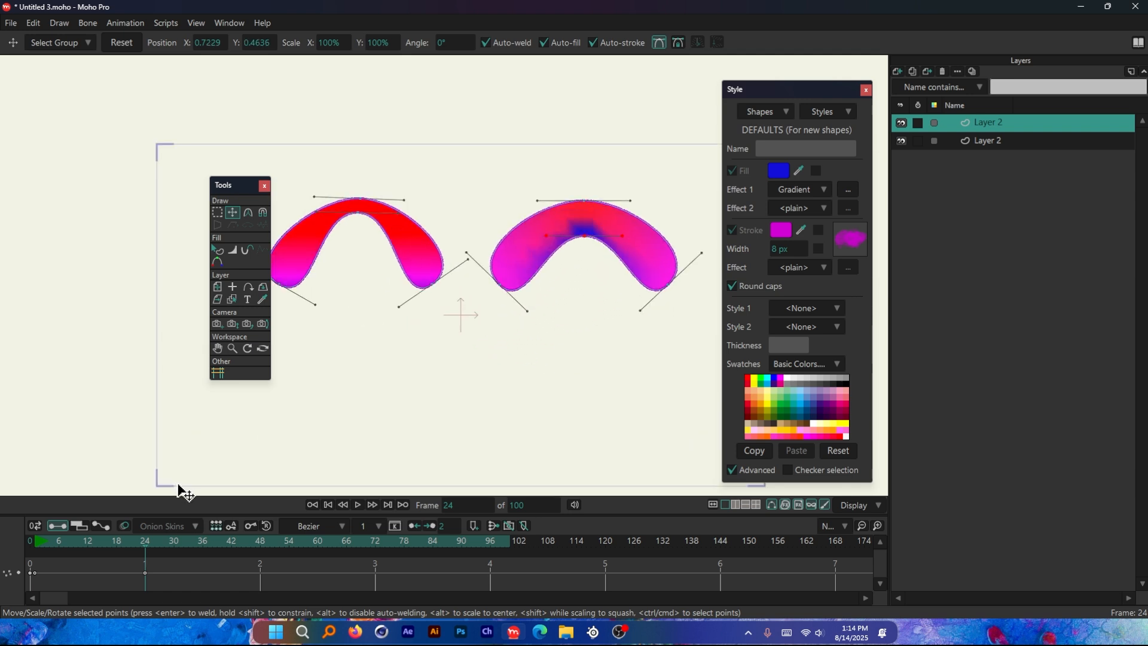
# Play the animation of both circles from near its start and stop it after the deformation
pyautogui.moveTo(146, 542); pyautogui.dragTo(41, 542)
pyautogui.press('space')
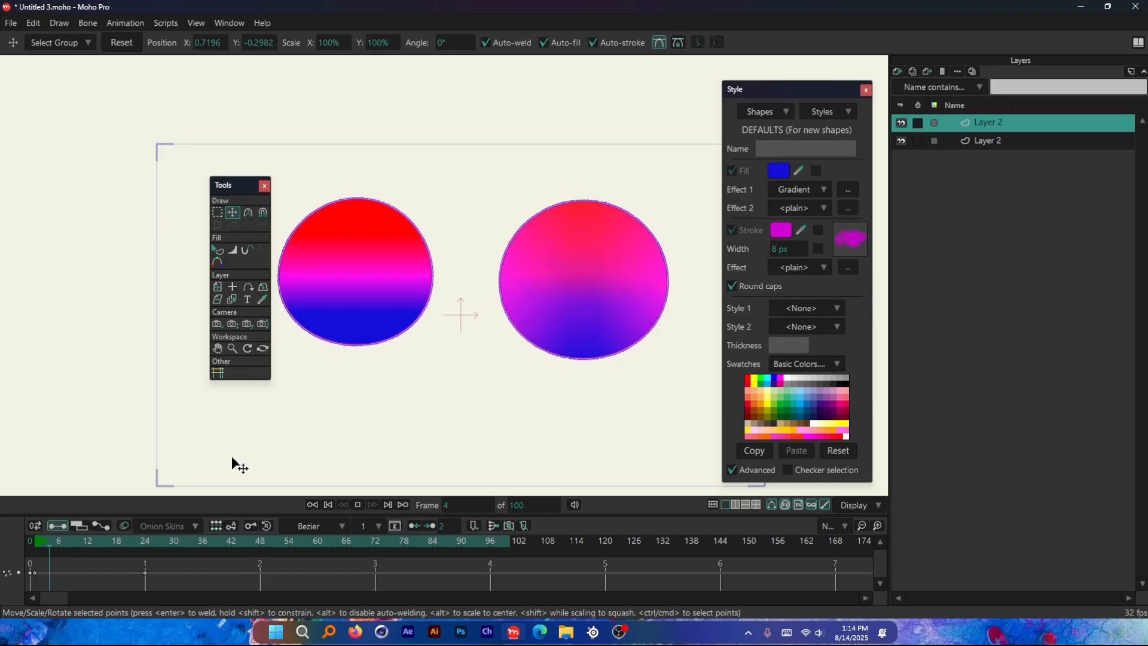
pyautogui.press('space')
# Examine up close how the gradients of the two deformed shapes compare around frame 24
pyautogui.scroll(5, 592, 222)
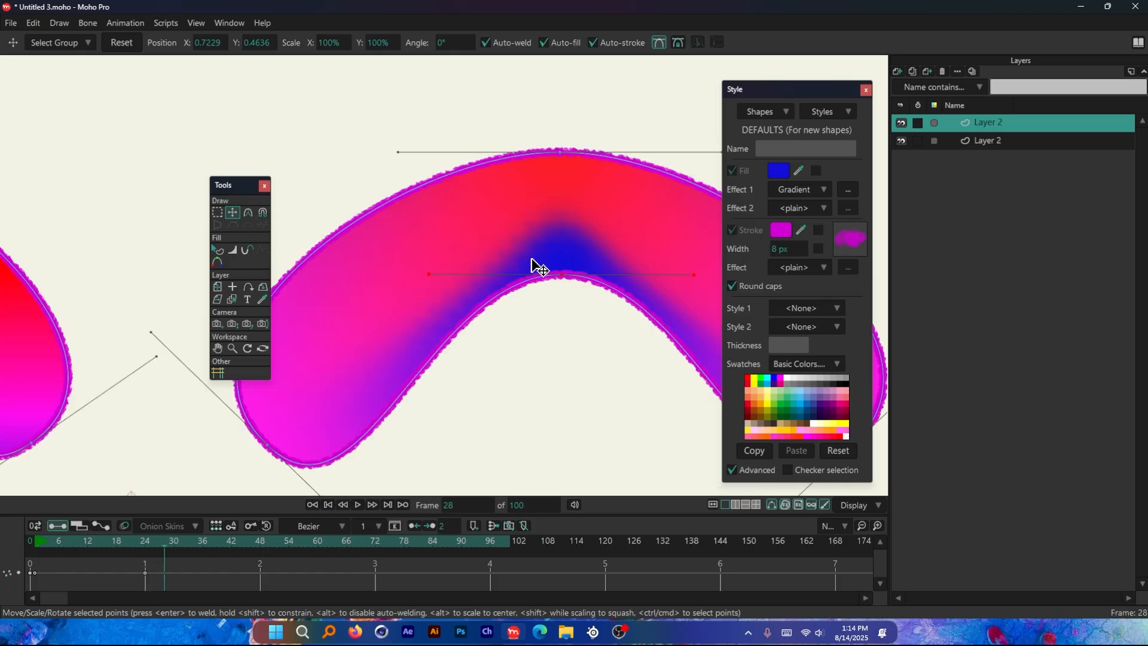
pyautogui.scroll(-3, 451, 283)
pyautogui.moveTo(94, 539); pyautogui.dragTo(144, 540)
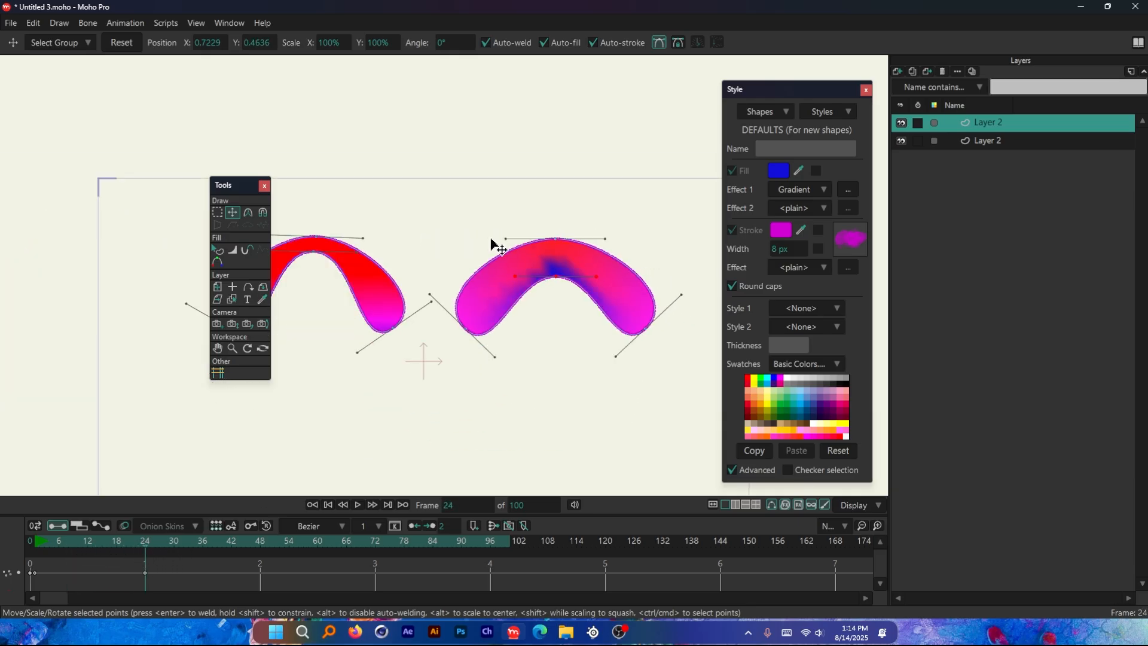
pyautogui.scroll(3, 562, 339)
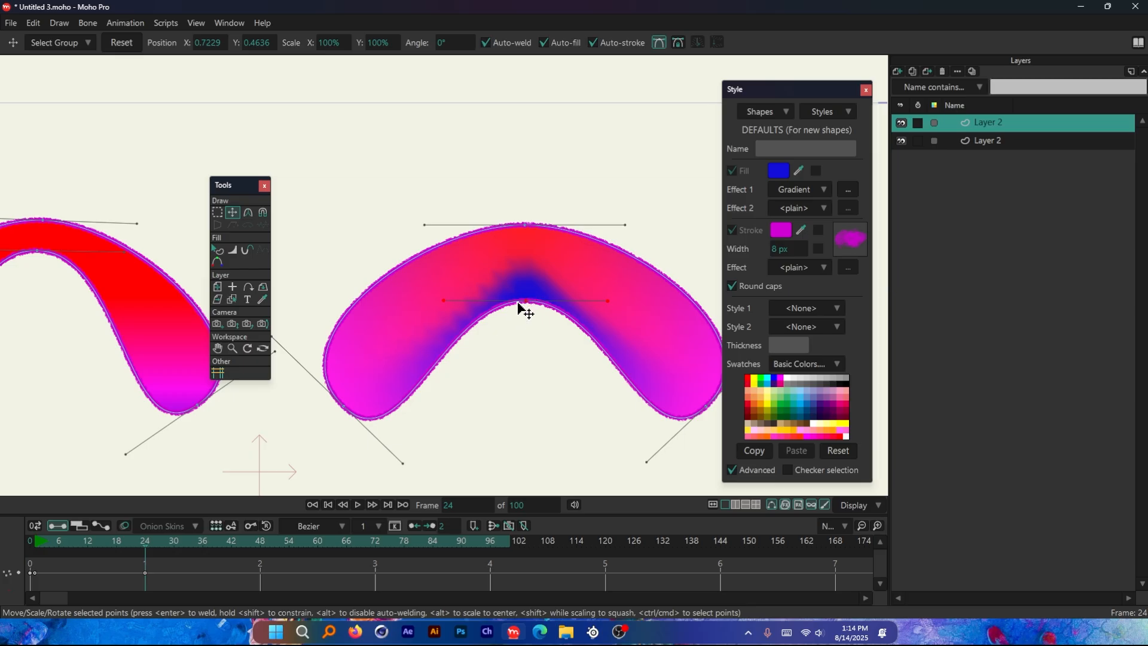
pyautogui.scroll(2, 587, 275)
pyautogui.scroll(-4, 588, 312)
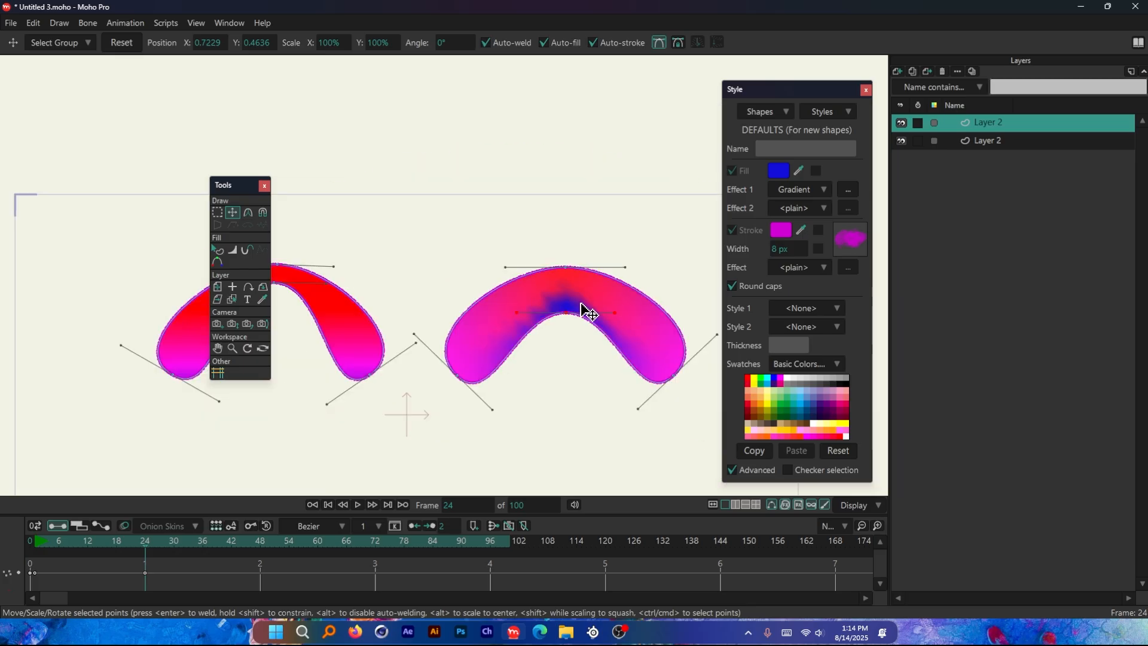
pyautogui.scroll(-2, 587, 311)
pyautogui.scroll(5, 419, 299)
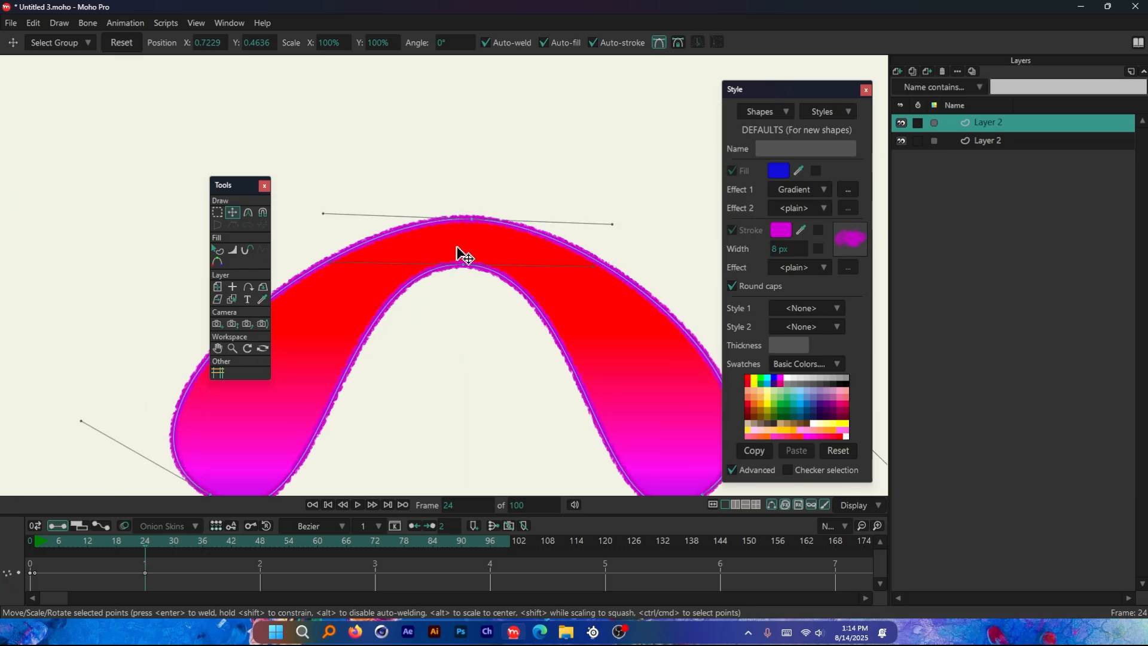
pyautogui.scroll(-4, 419, 266)
# Pull the left shape's bottom point back down to about Y -0.17 at frame 24 to restore its round form
pyautogui.scroll(1, 663, 299)
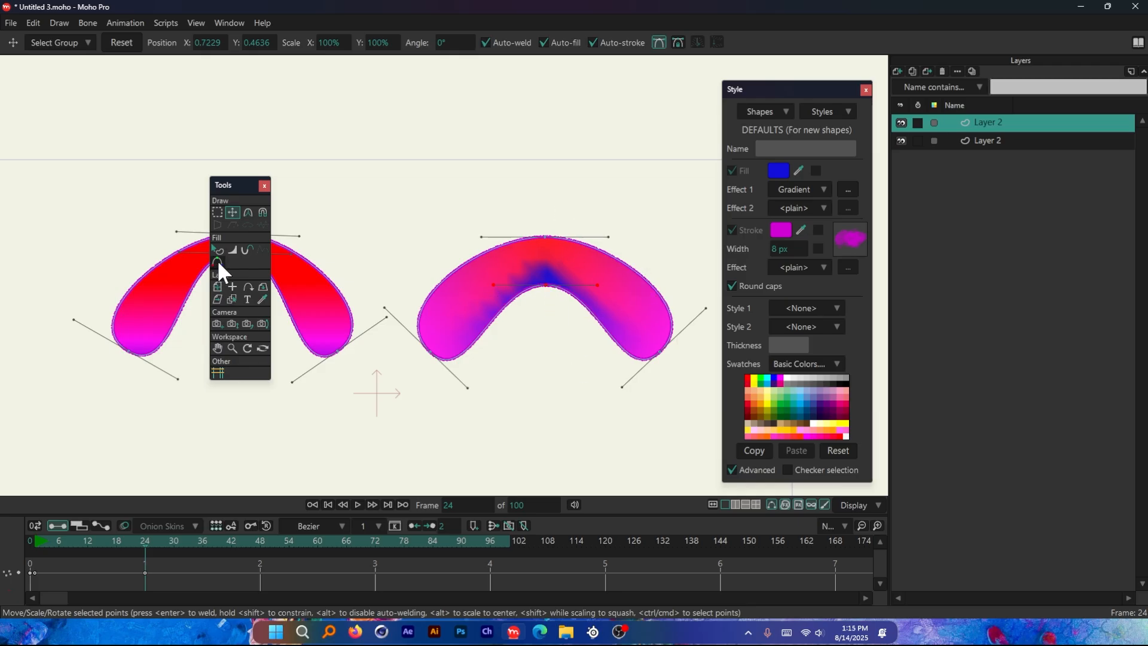
pyautogui.scroll(3, 359, 290)
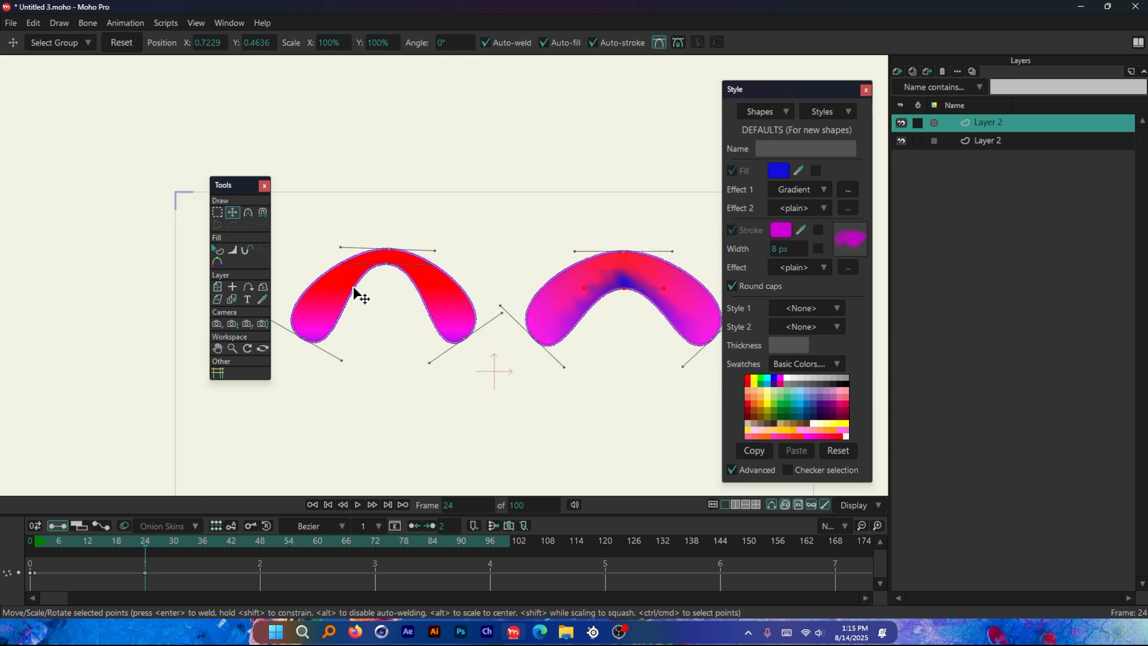
pyautogui.moveTo(393, 263); pyautogui.dragTo(402, 425)
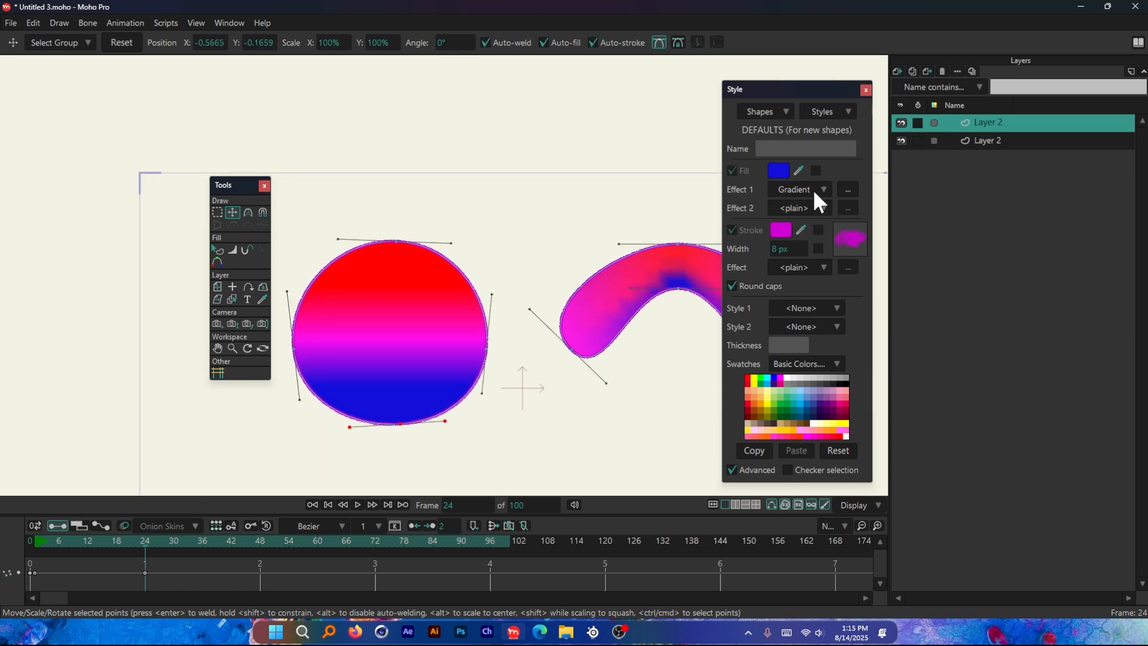
# Look through the fill effect options and the list of preset styles
pyautogui.click(814, 192)
pyautogui.click(845, 263)
pyautogui.click(834, 114)
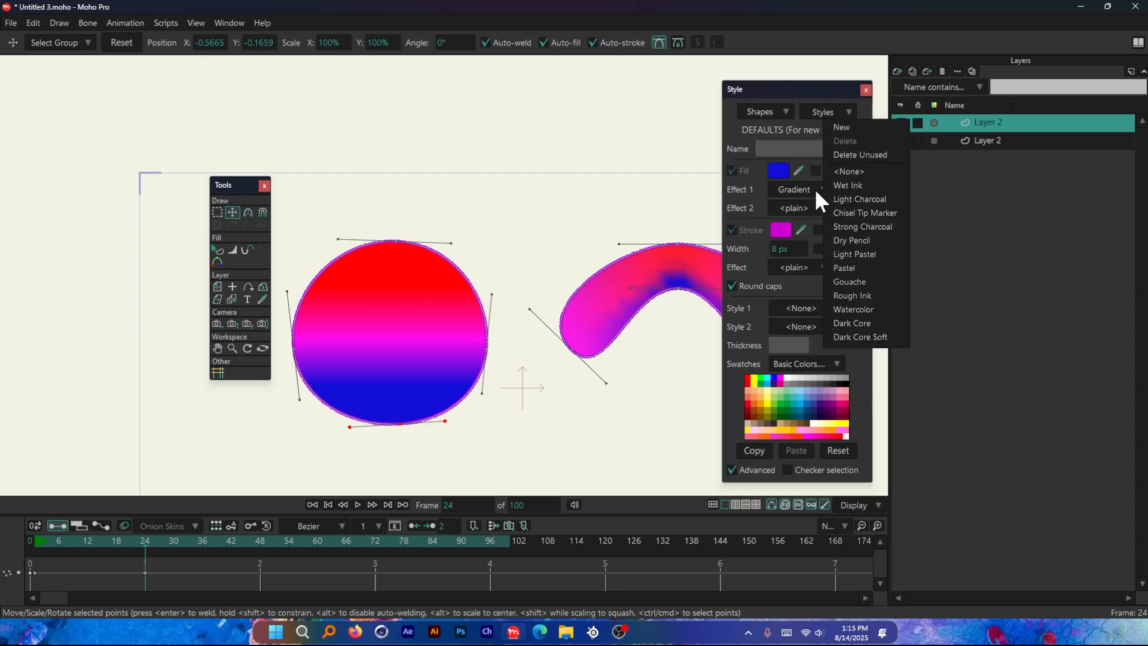